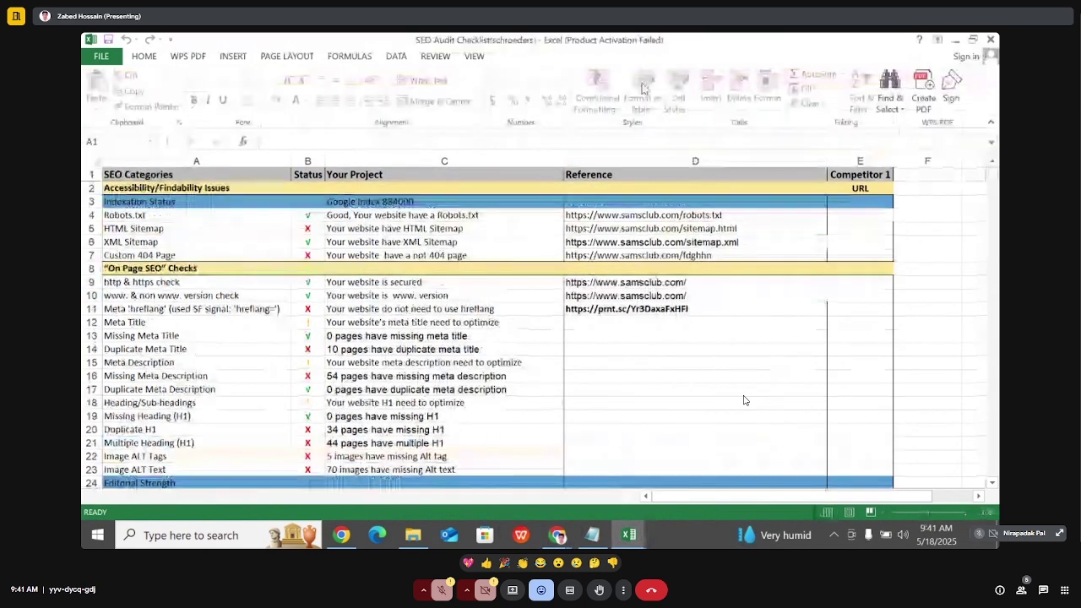
# - Review the SEO audit checklist from the accessibility section through the mobile-friendly section
pyautogui.scroll(-4, 232, 282)
pyautogui.scroll(-7, 232, 282)
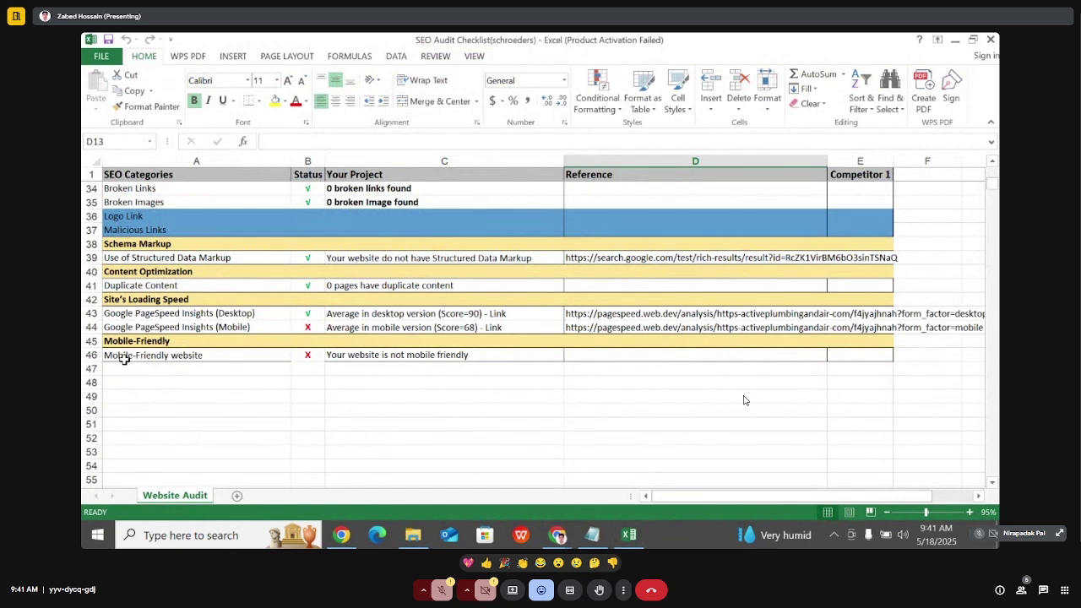
pyautogui.scroll(2, 124, 359)
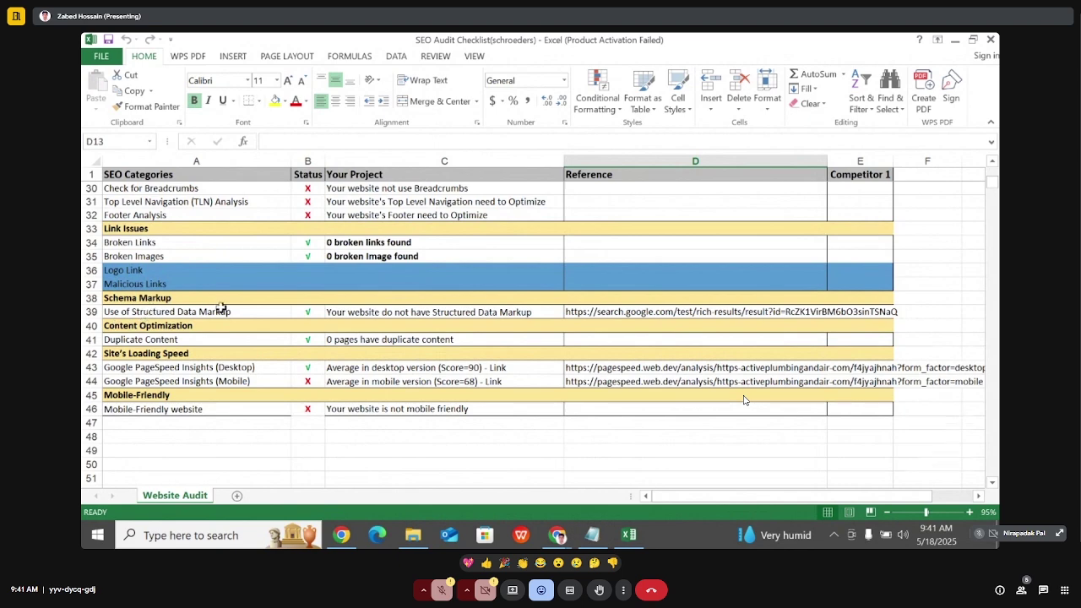
pyautogui.scroll(10, 215, 307)
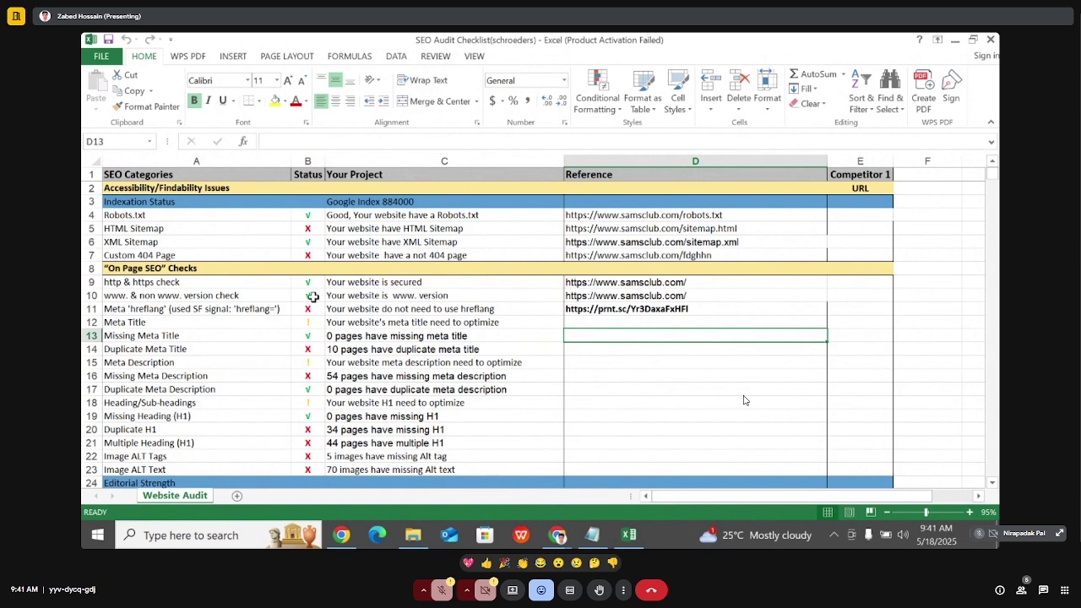
# - Switch to Chrome, search Google for "plumber service in usa" and open the reliableair.com/plumbing result
pyautogui.moveTo(557, 534)
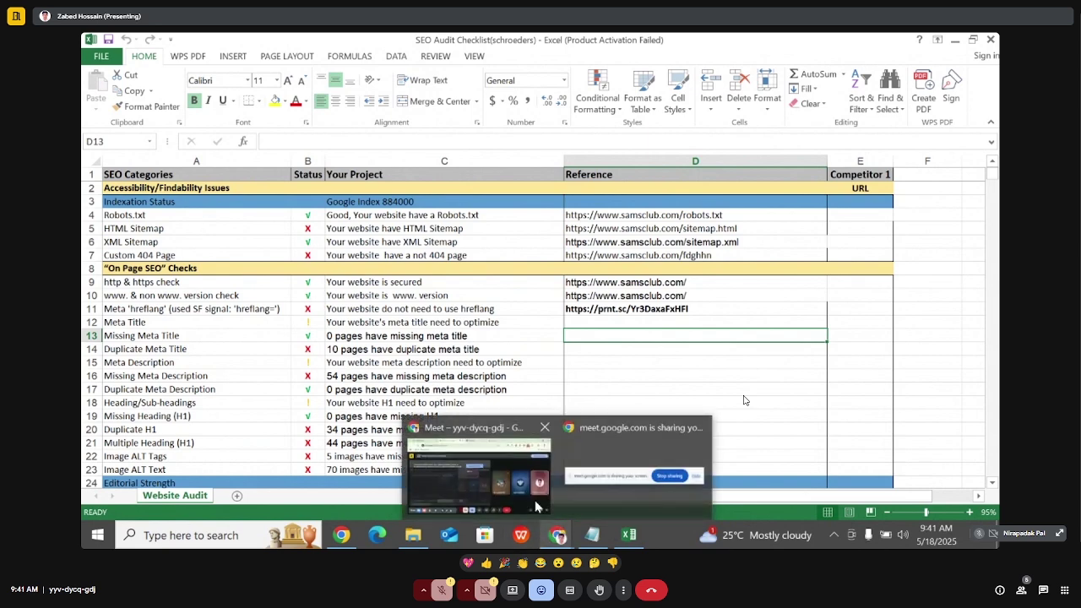
pyautogui.click(547, 510)
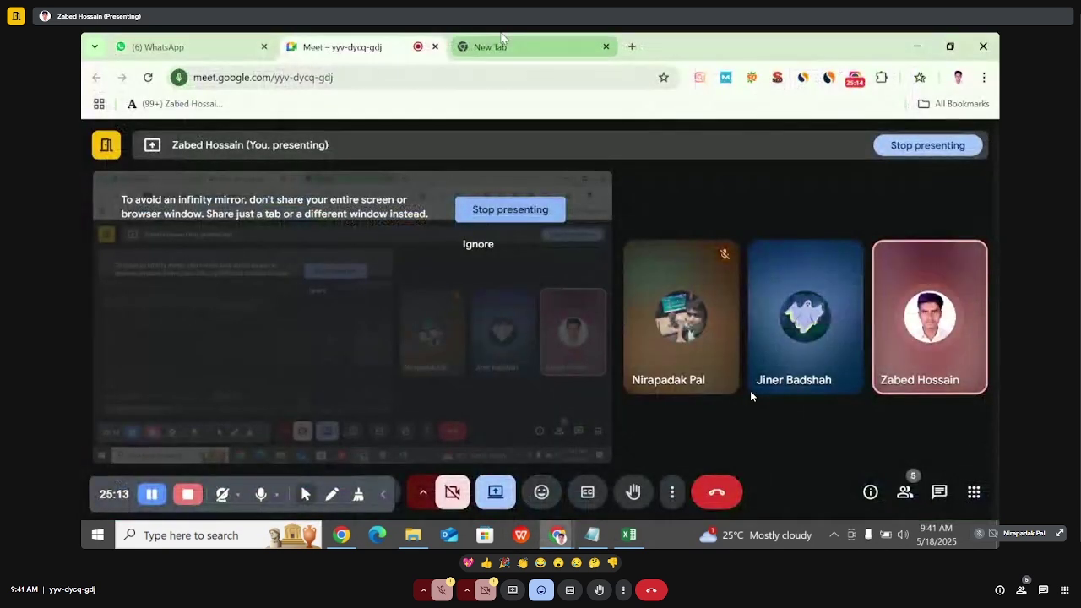
pyautogui.click(502, 39)
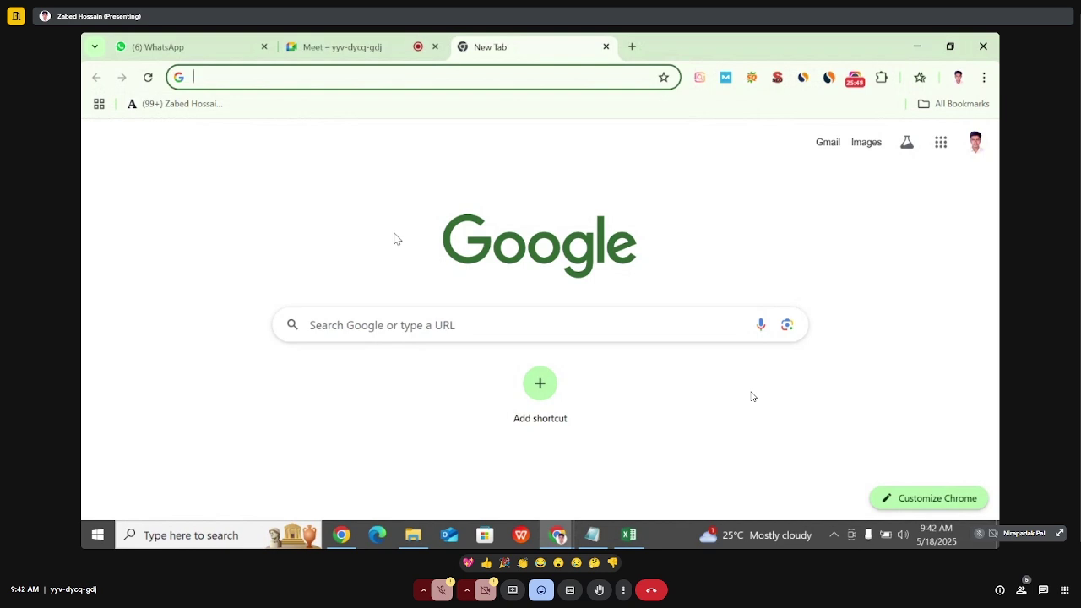
pyautogui.write('Plumber')
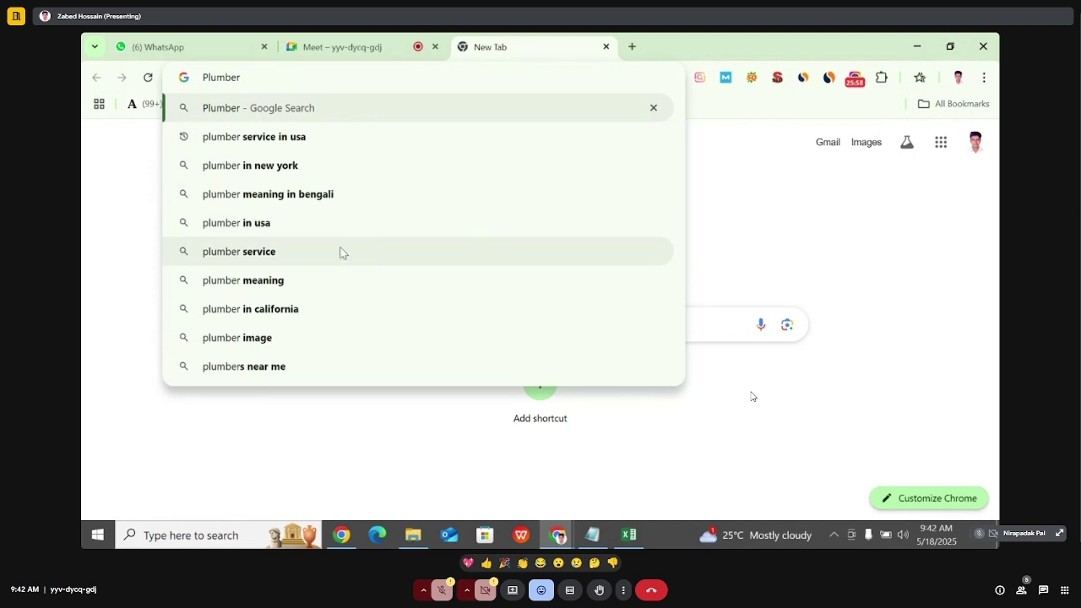
pyautogui.click(309, 140)
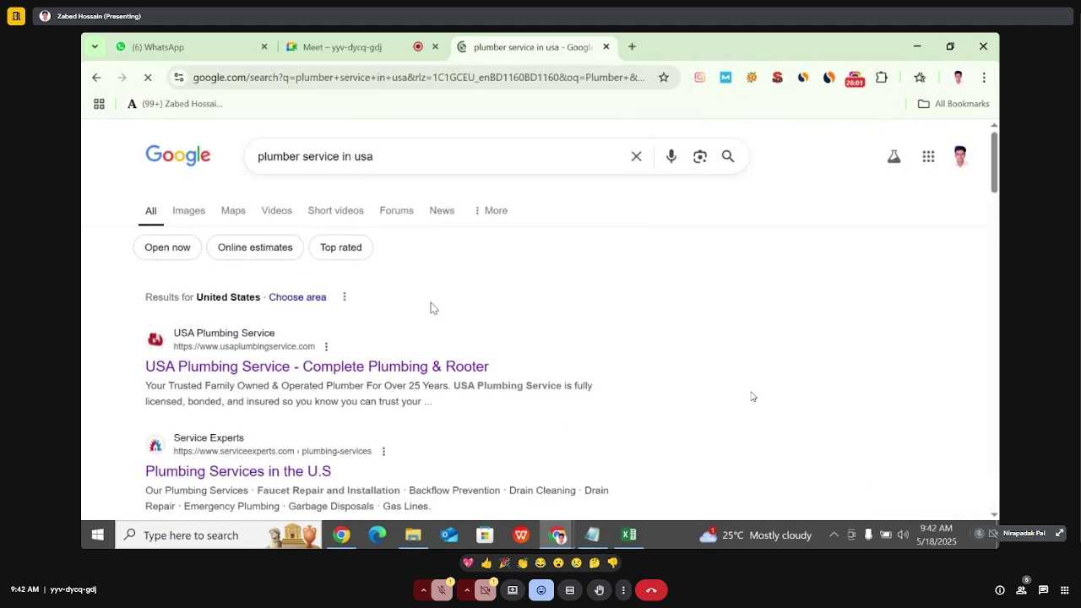
pyautogui.scroll(-15, 442, 328)
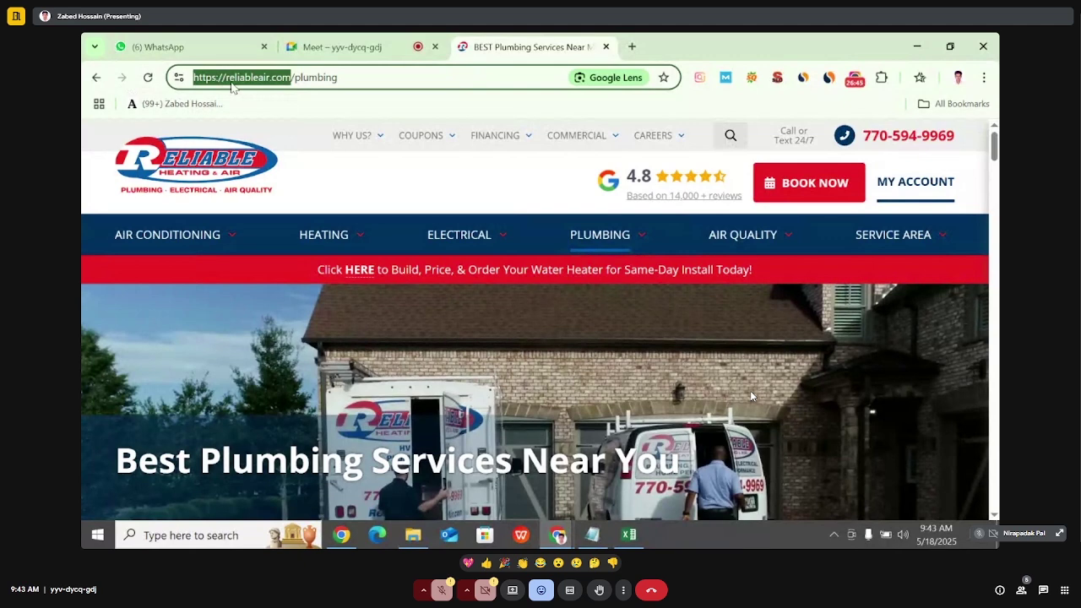
pyautogui.click(347, 80)
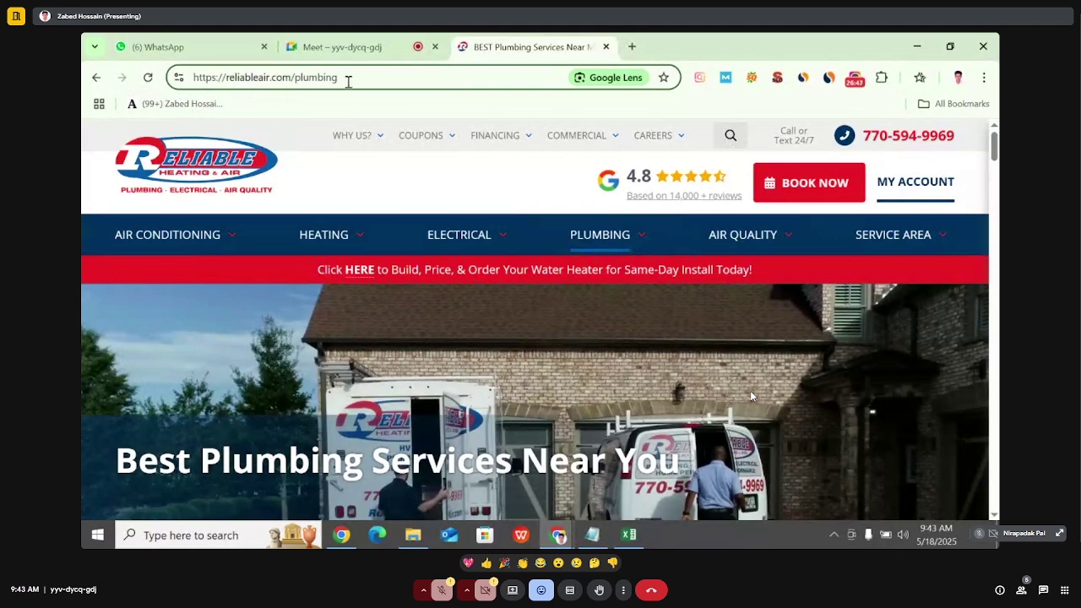
pyautogui.press('BackSpace')
pyautogui.press('BackSpace')
pyautogui.press('BackSpace')
pyautogui.press('BackSpace')
pyautogui.press('BackSpace')
pyautogui.press('BackSpace')
pyautogui.press('BackSpace')
pyautogui.press('BackSpace')
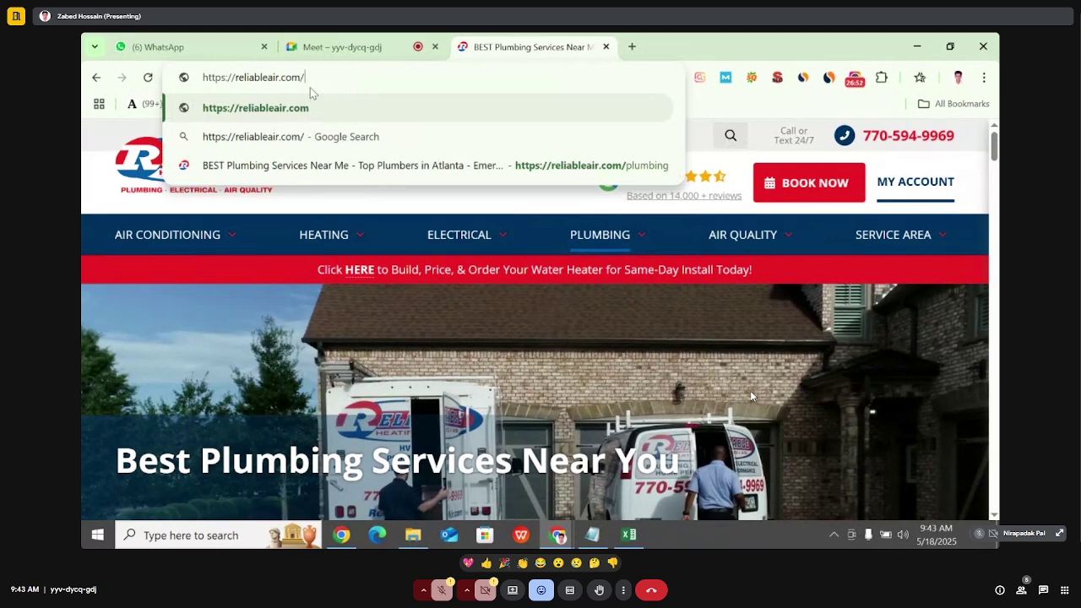
# - Check the SEO audit checklist in Excel, return to Chrome and look through the Reliable Heating & Air plumbing page
pyautogui.hotkey('alt', 'Tab')
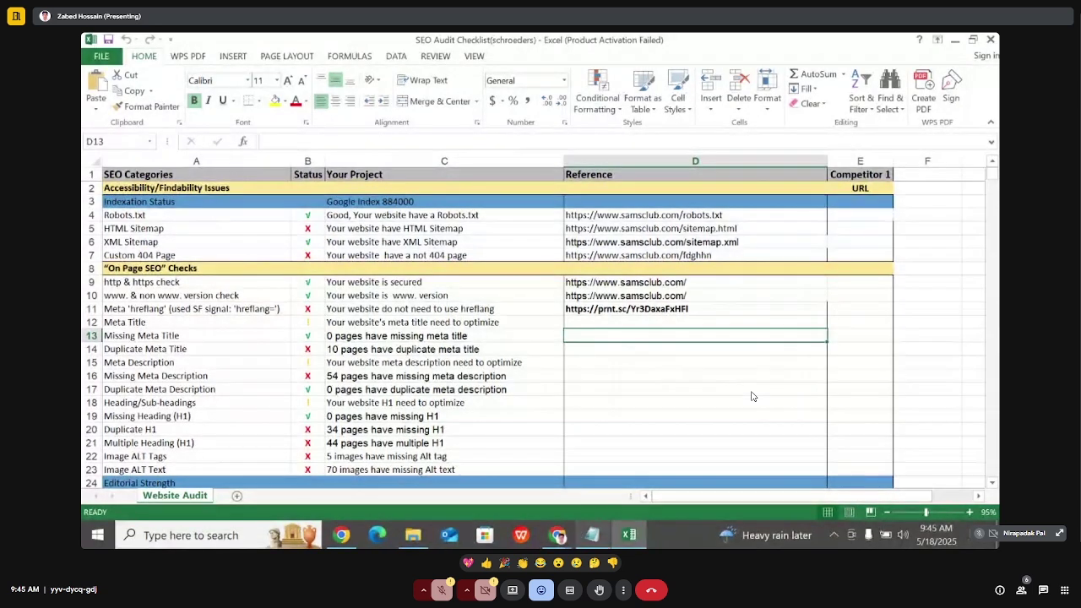
pyautogui.click(557, 534)
pyautogui.click(478, 473)
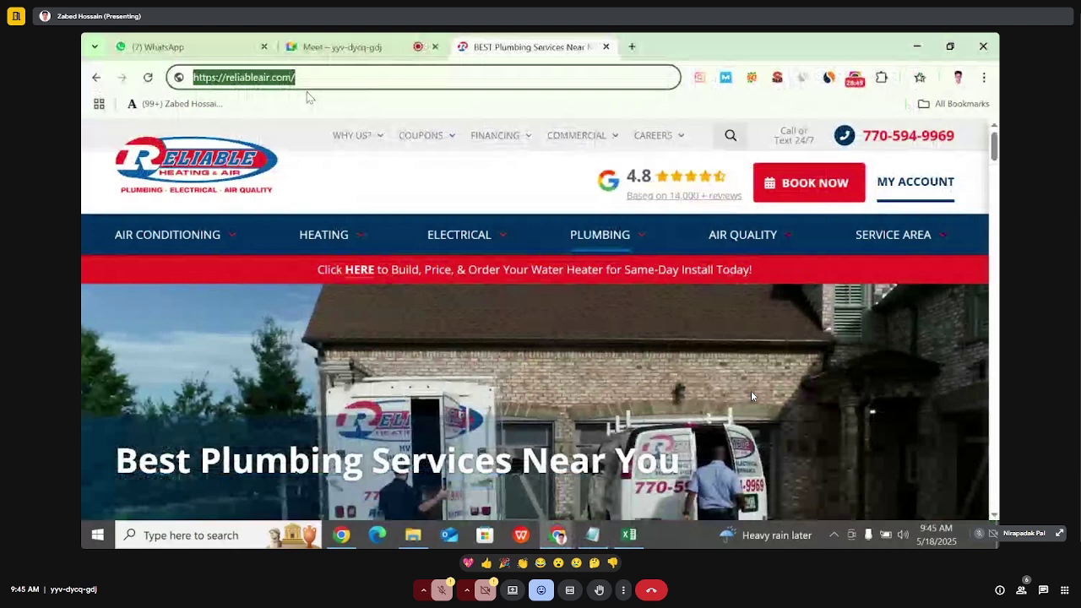
pyautogui.click(308, 158)
pyautogui.scroll(-15, 347, 217)
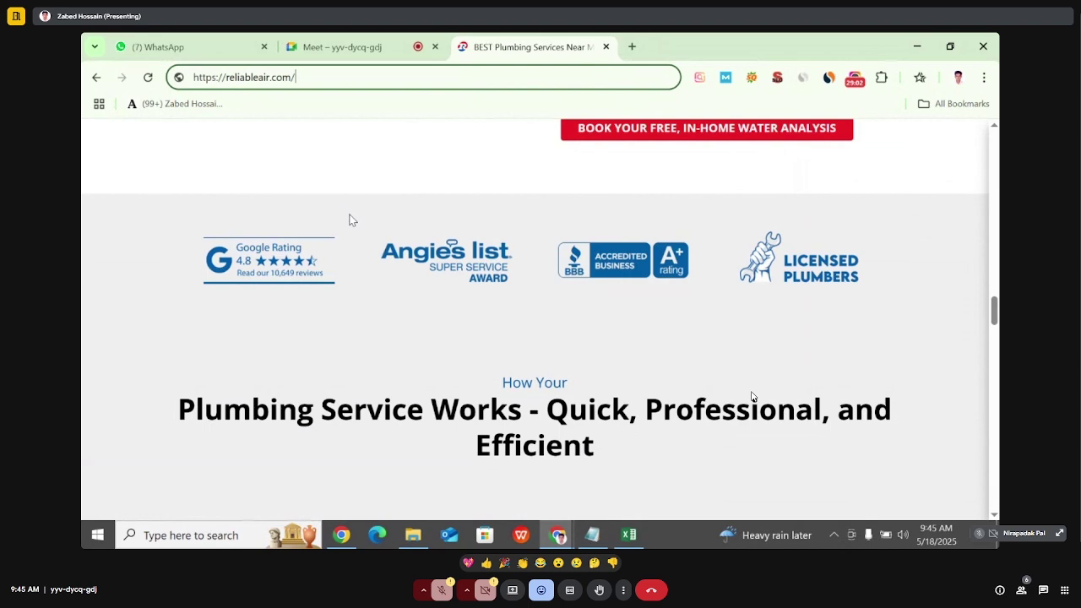
pyautogui.scroll(5, 352, 219)
pyautogui.scroll(5, 363, 221)
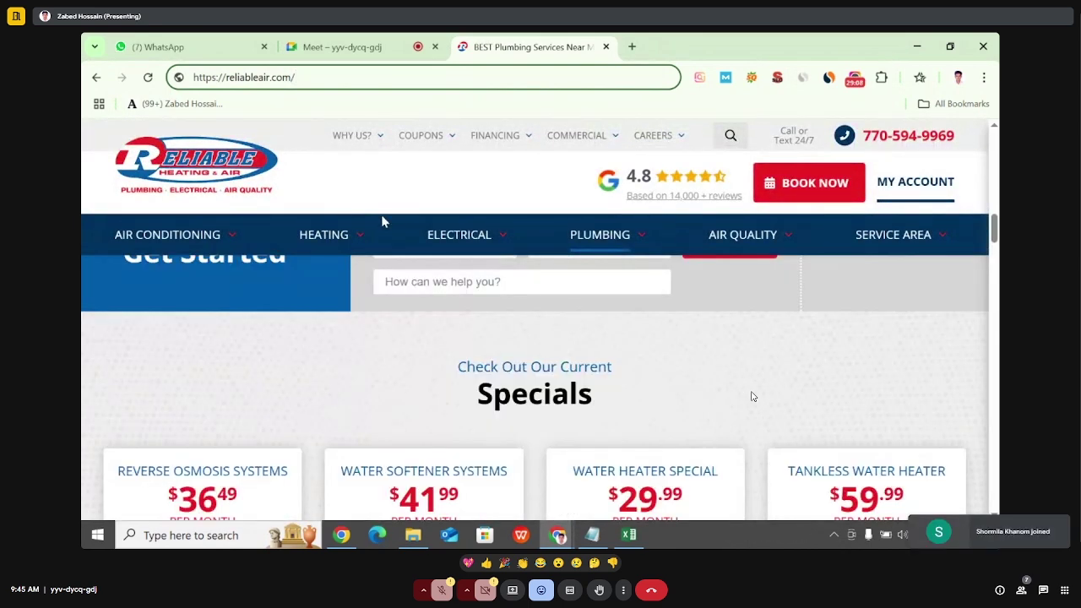
pyautogui.scroll(10, 382, 221)
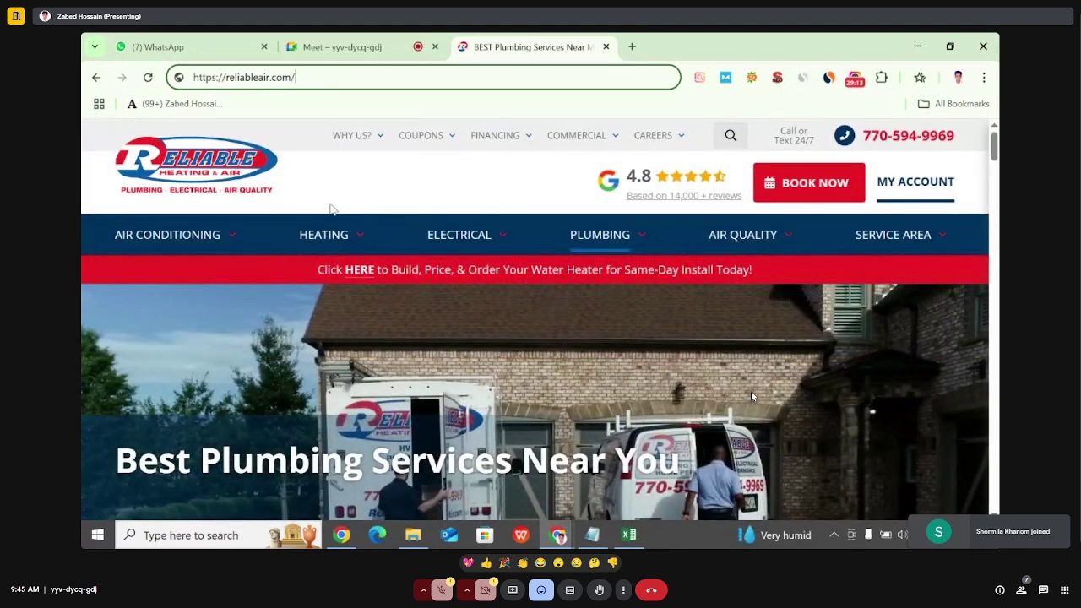
pyautogui.click(115, 129)
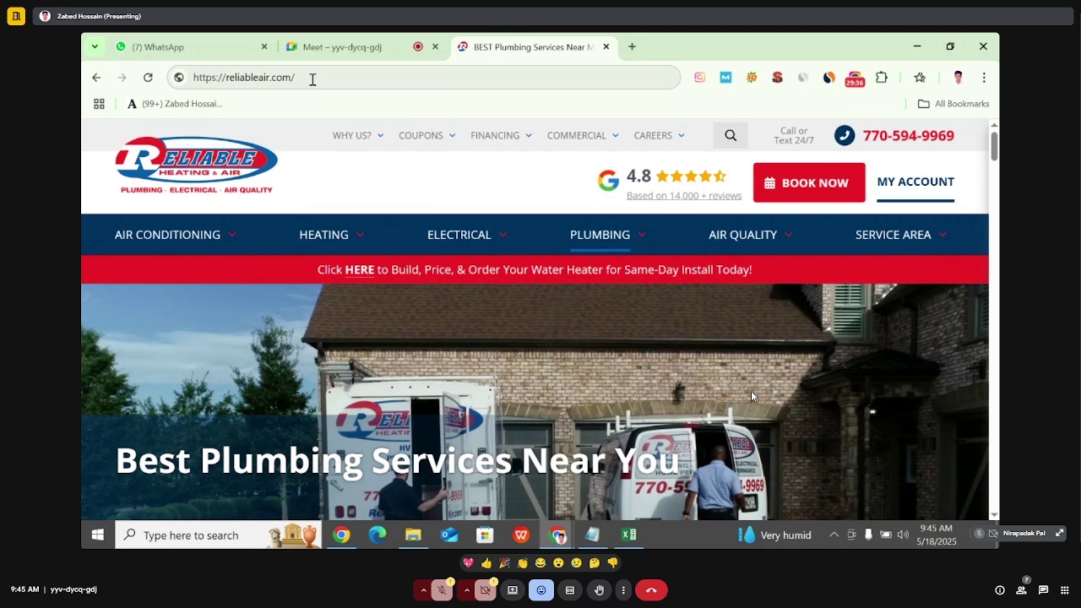
# - Go back to the Google results for plumber services and open the USA Pipe Repair website
pyautogui.click(96, 76)
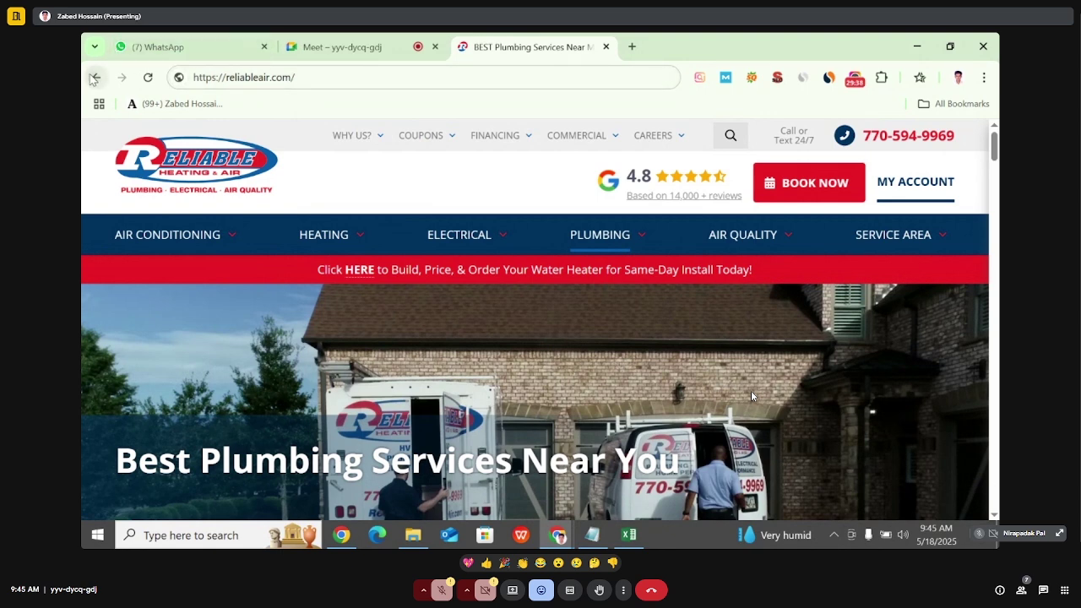
pyautogui.click(96, 77)
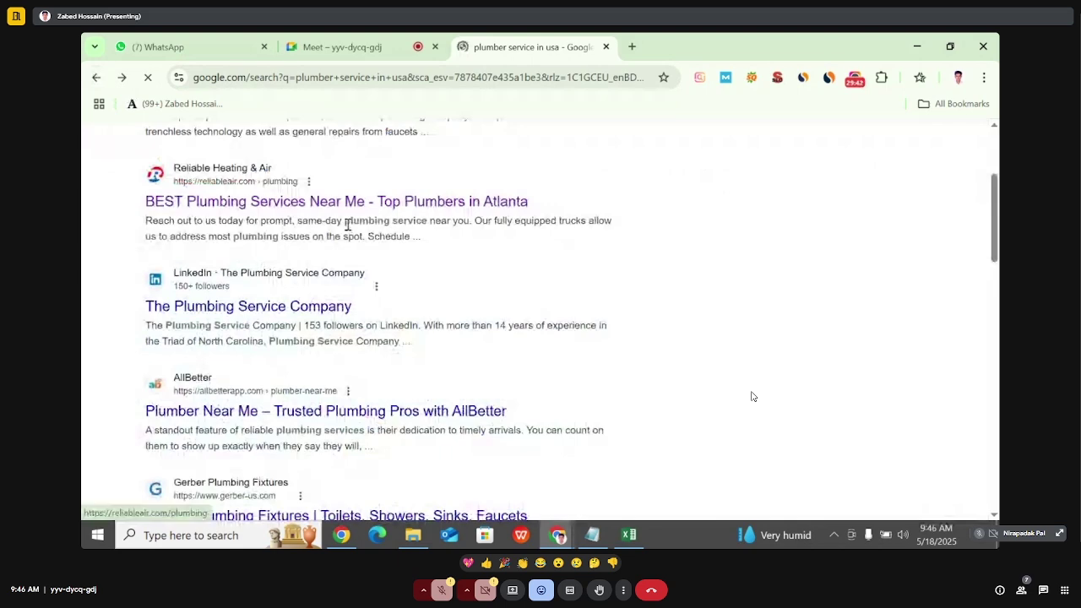
pyautogui.scroll(-15, 347, 236)
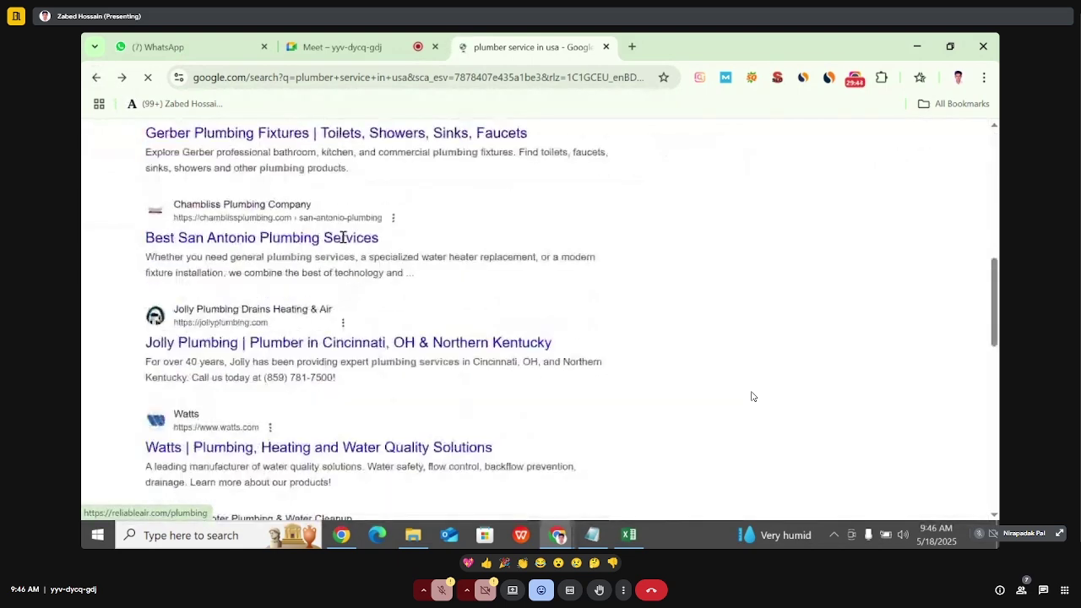
pyautogui.scroll(-3, 342, 244)
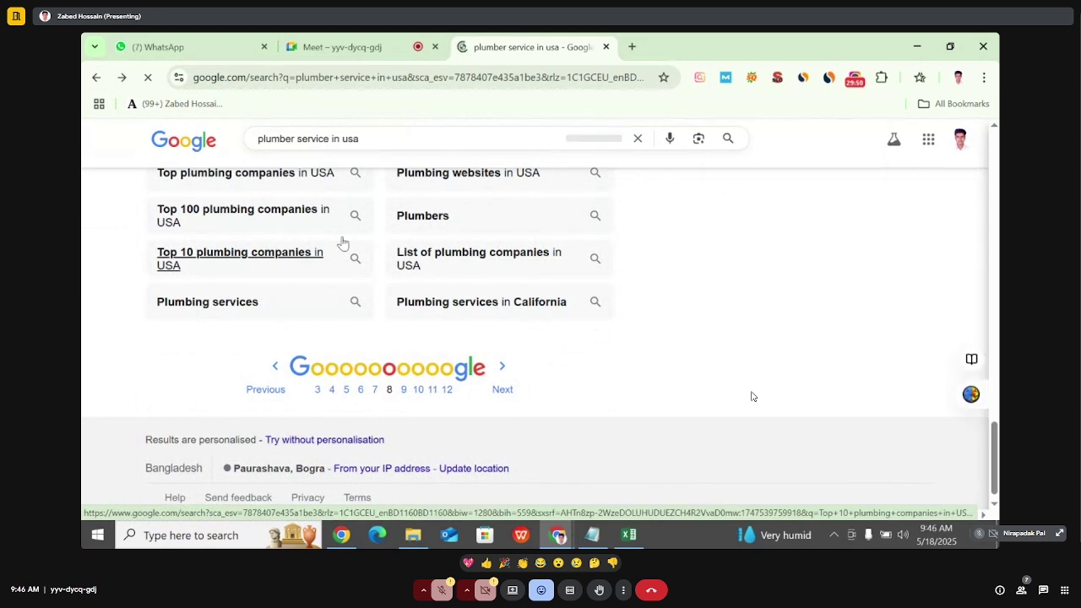
pyautogui.scroll(5, 342, 243)
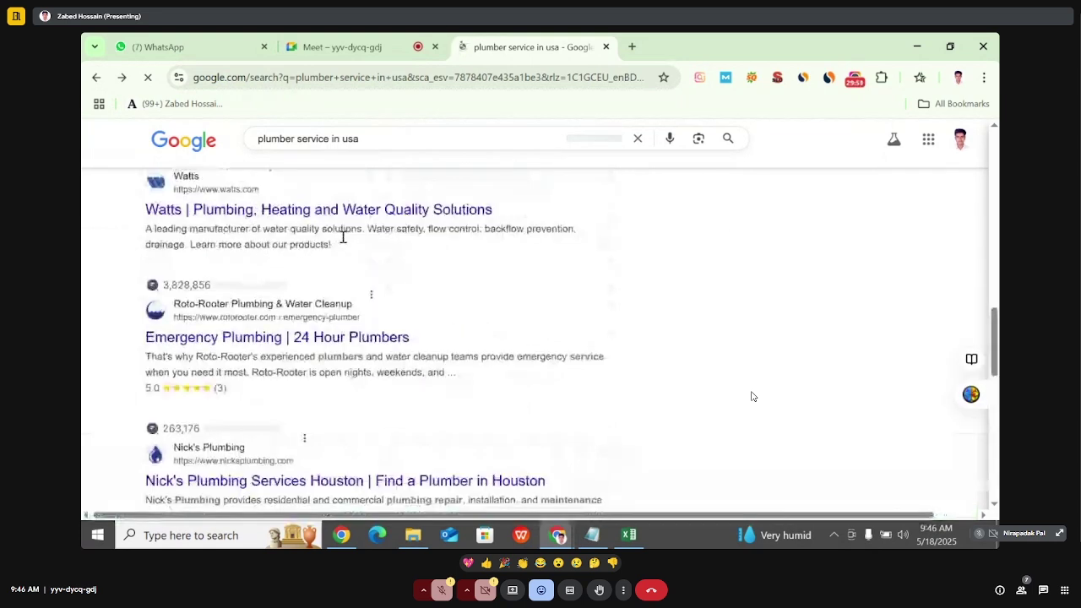
pyautogui.scroll(1, 342, 237)
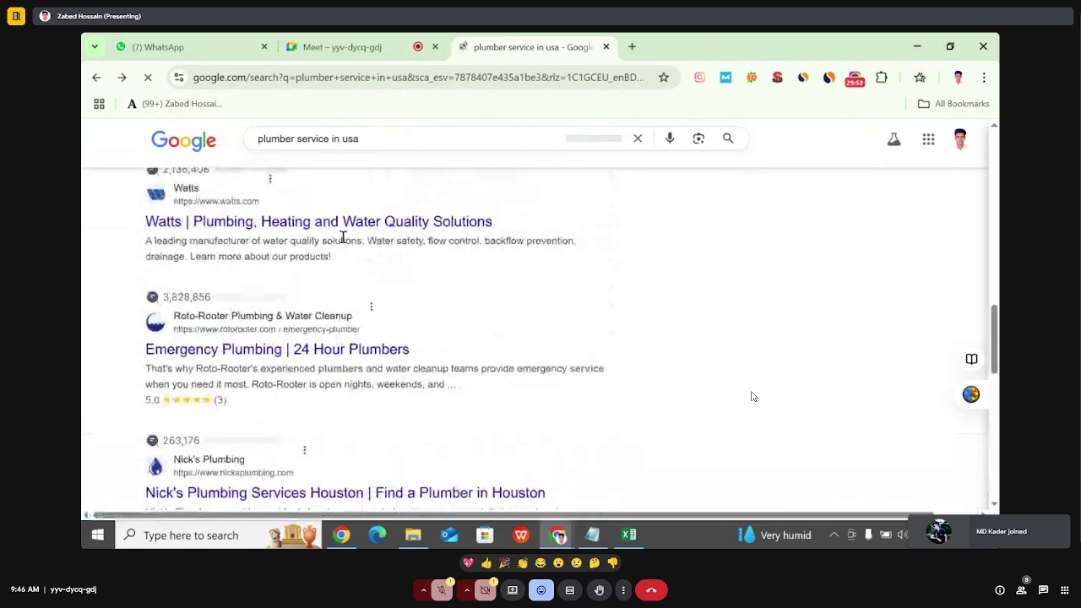
pyautogui.scroll(8, 342, 238)
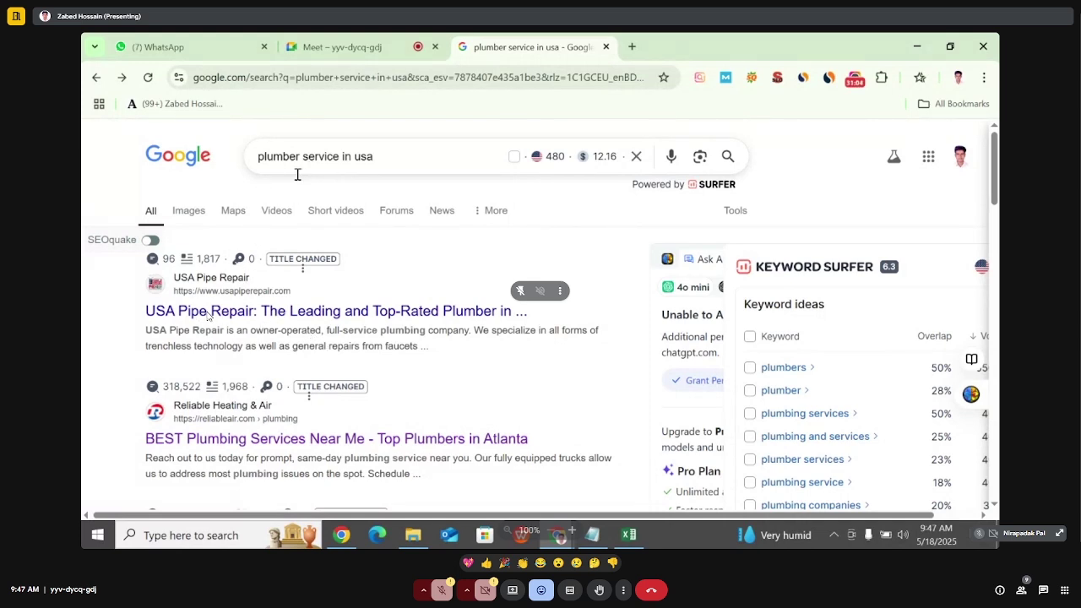
pyautogui.click(381, 311)
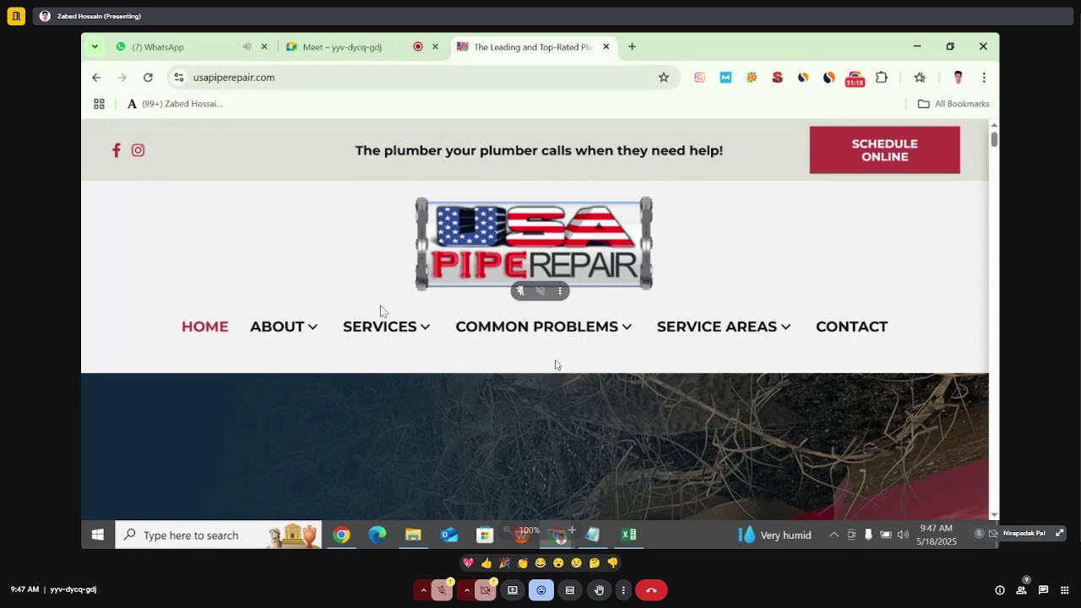
# - Examine the USA Pipe Repair homepage down to its introduction about the Richmond, VA plumber
pyautogui.scroll(-1, 397, 363)
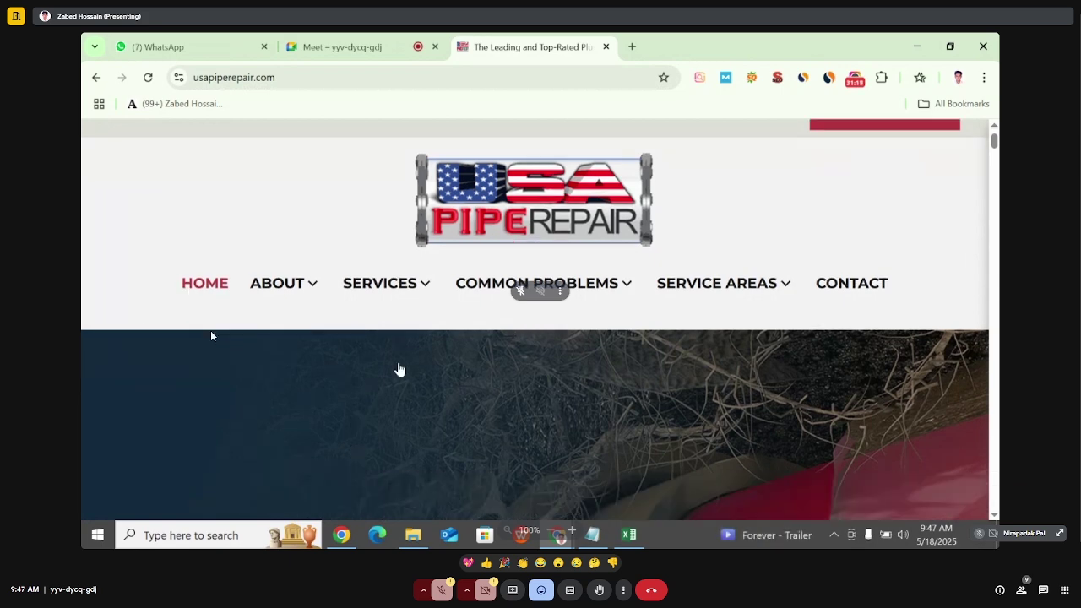
pyautogui.scroll(-5, 397, 362)
pyautogui.scroll(-5, 448, 376)
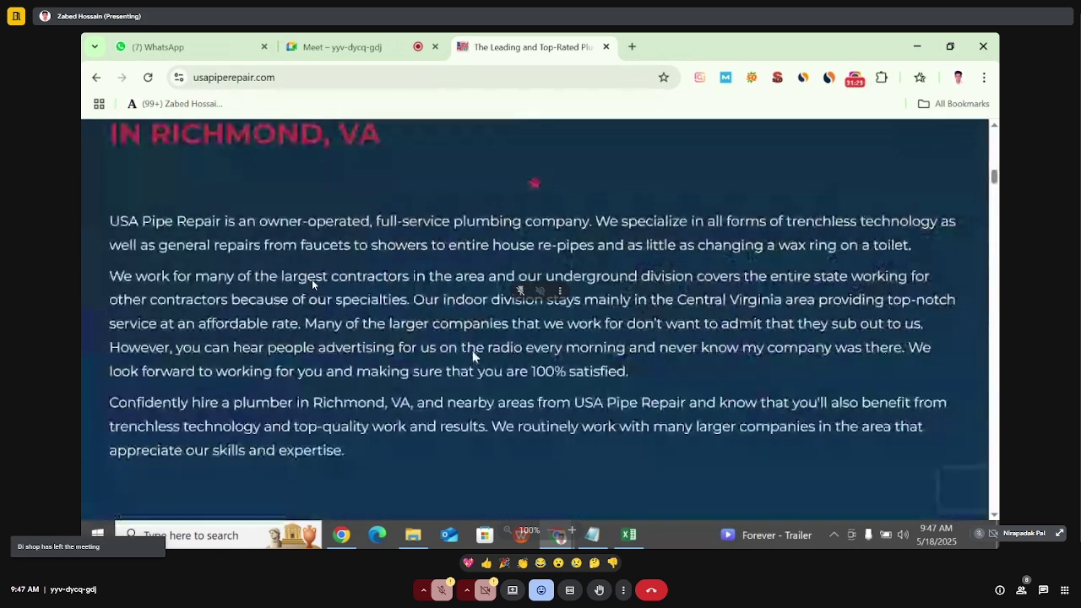
pyautogui.scroll(1, 467, 355)
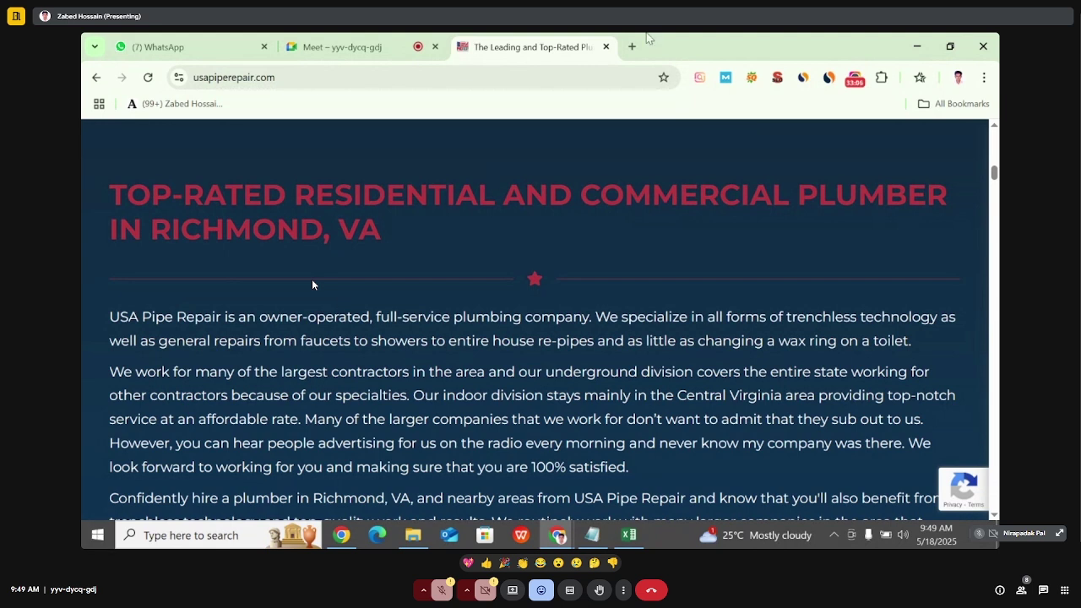
# - Load appliancesitem.com in a new browser tab
pyautogui.click(633, 48)
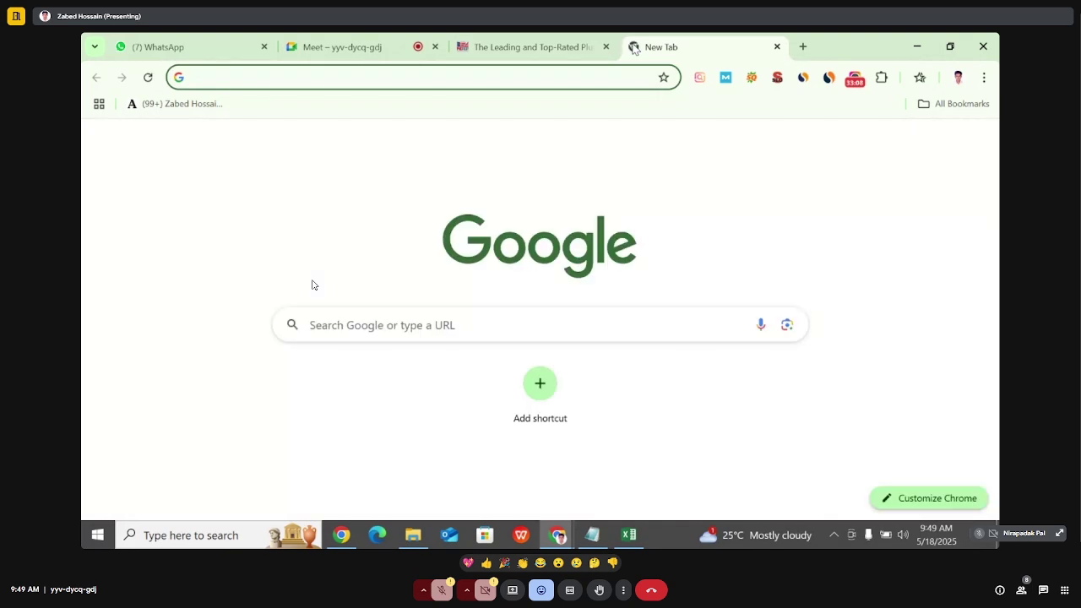
pyautogui.write('ap')
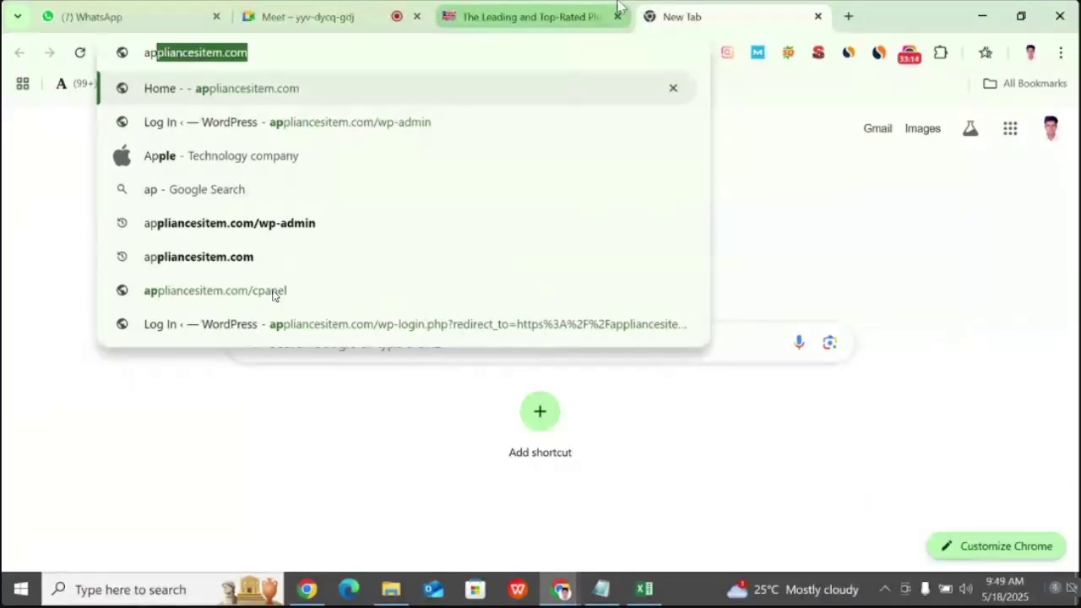
pyautogui.moveTo(616, 7)
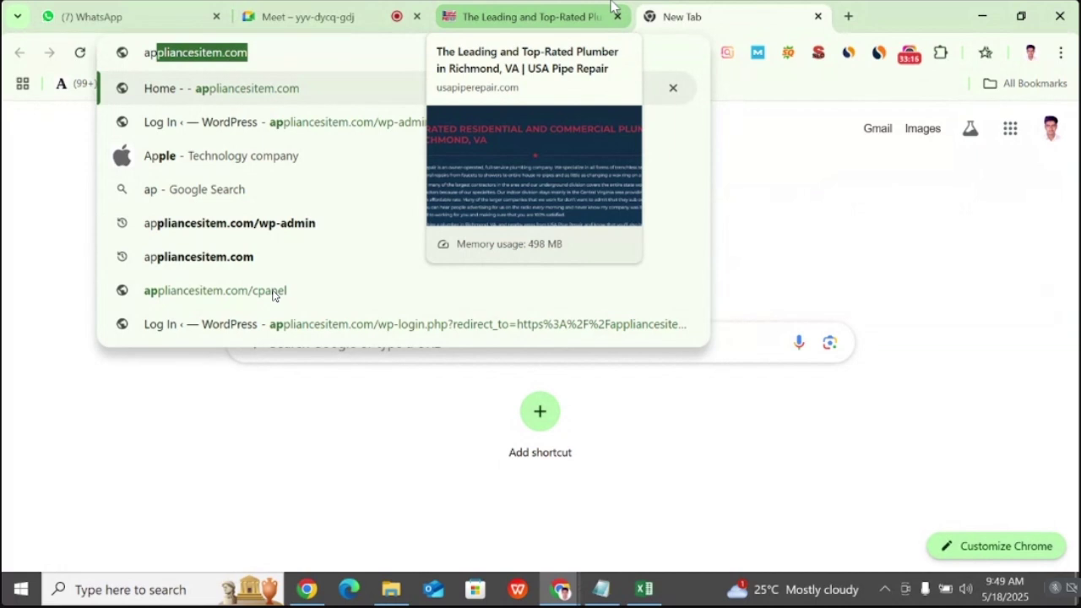
pyautogui.press('Return')
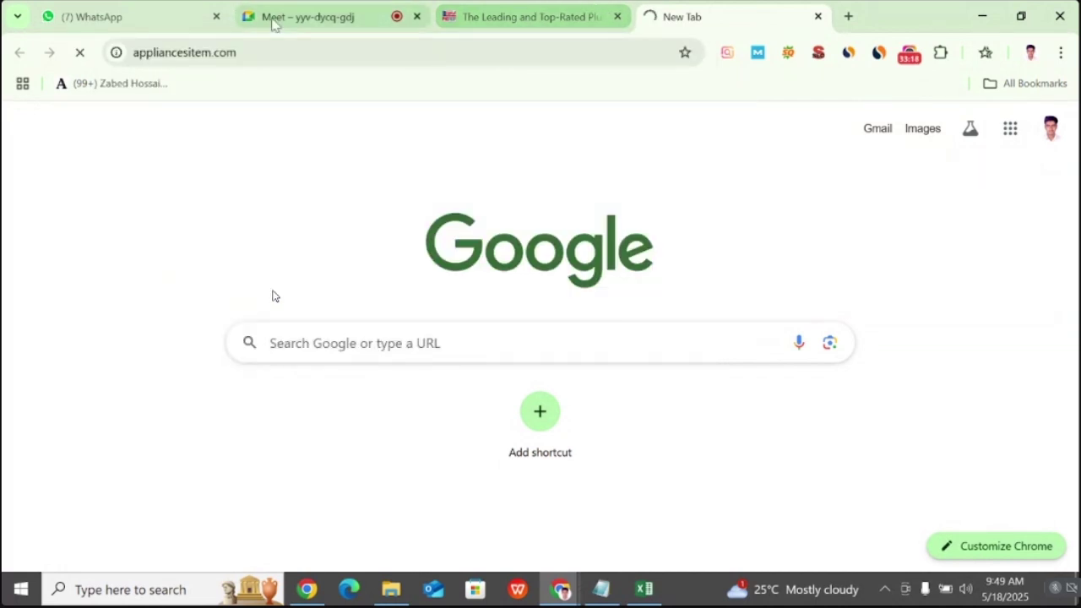
# - Open the wp-admin page of appliancesitem.com and log in to WordPress with the saved credentials
pyautogui.doubleClick(295, 52)
pyautogui.click(295, 52)
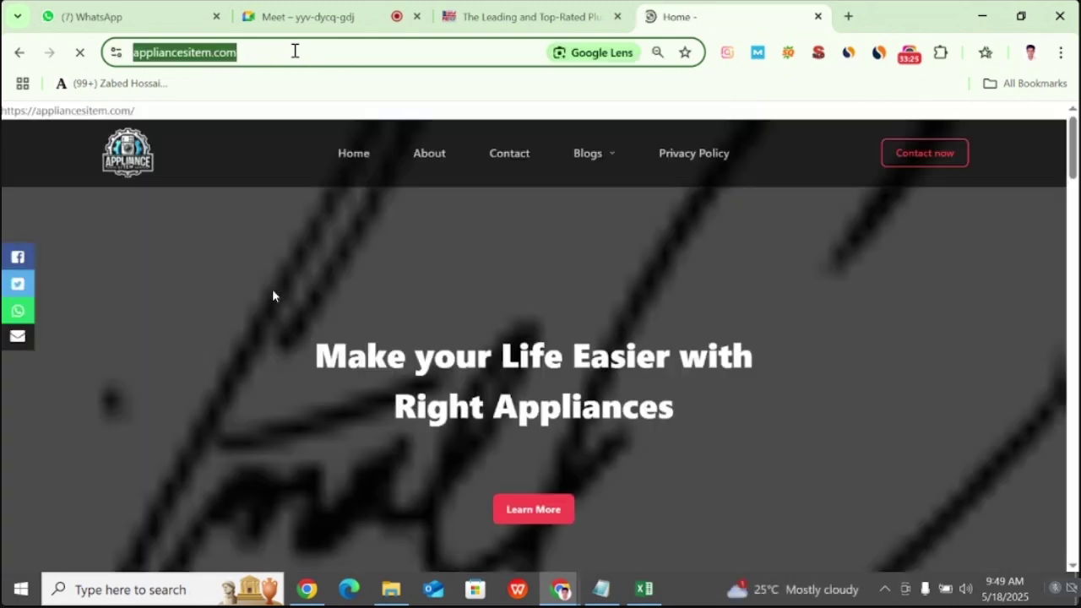
pyautogui.click(295, 51)
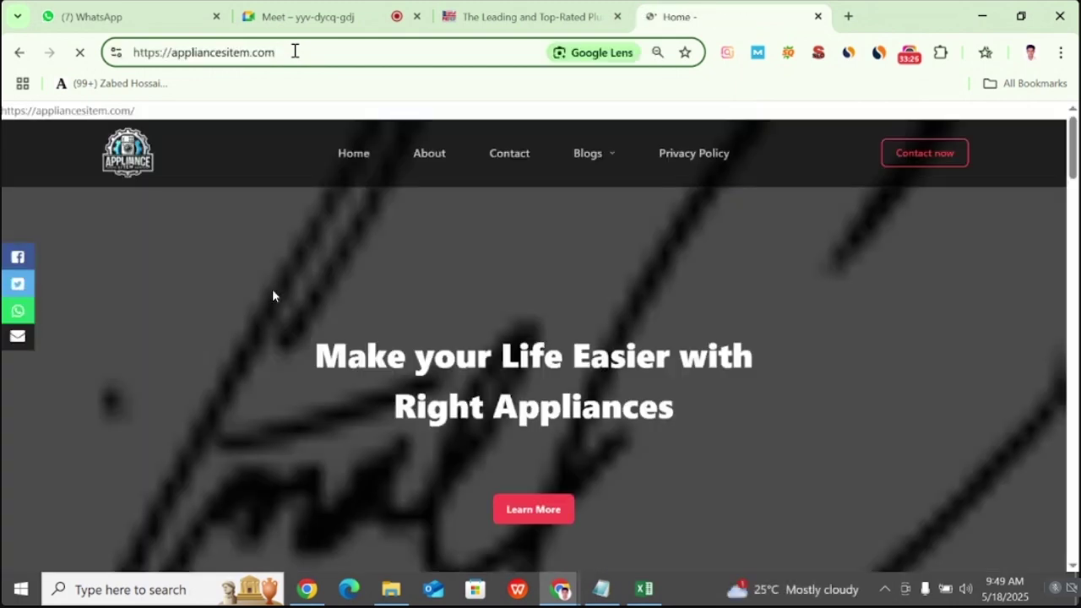
pyautogui.write('/')
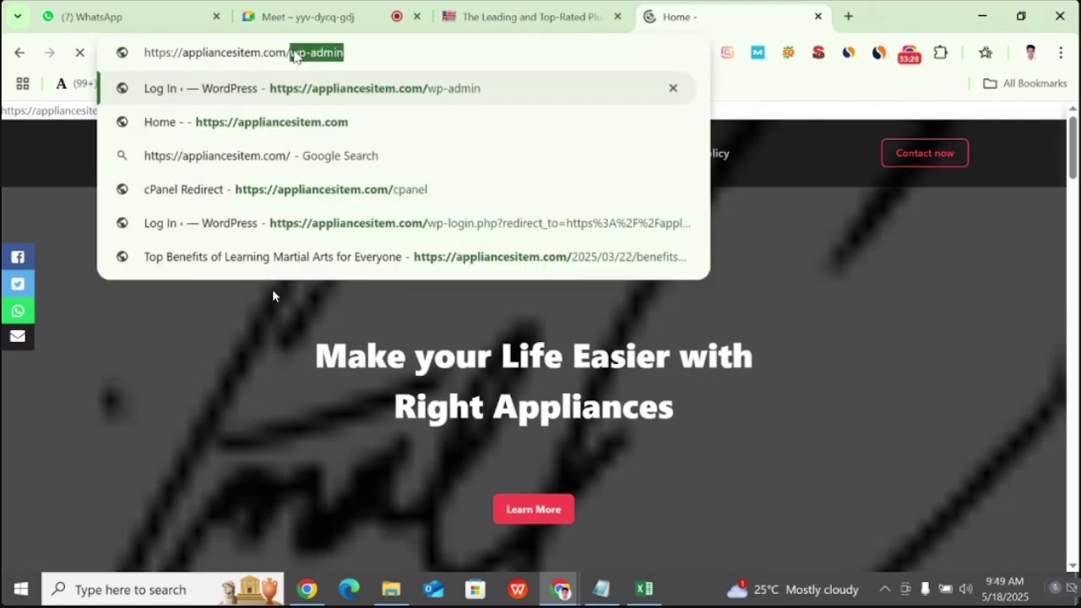
pyautogui.press('Return')
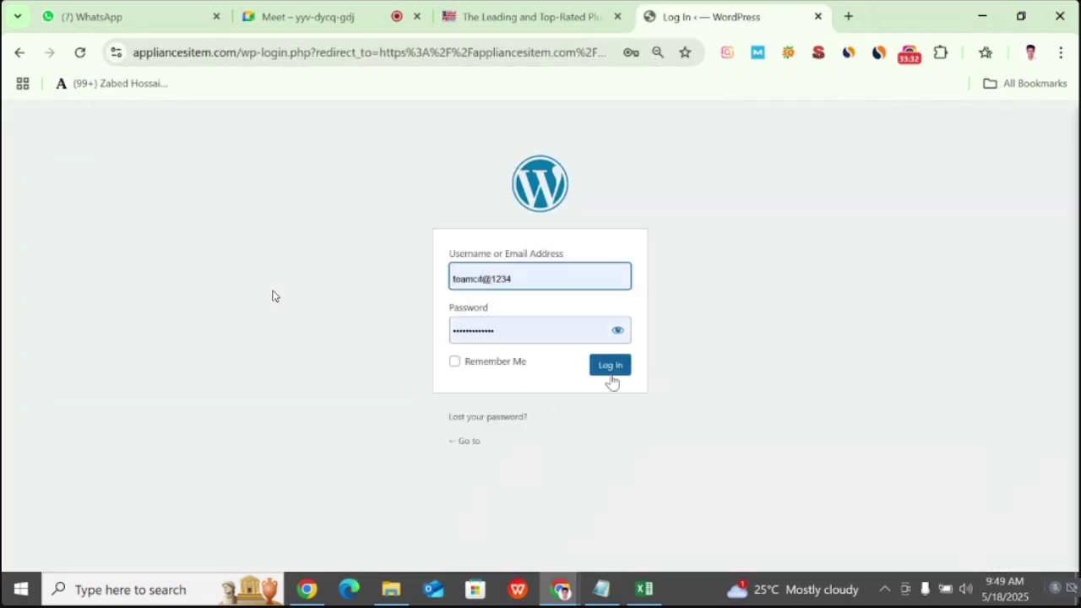
pyautogui.click(616, 366)
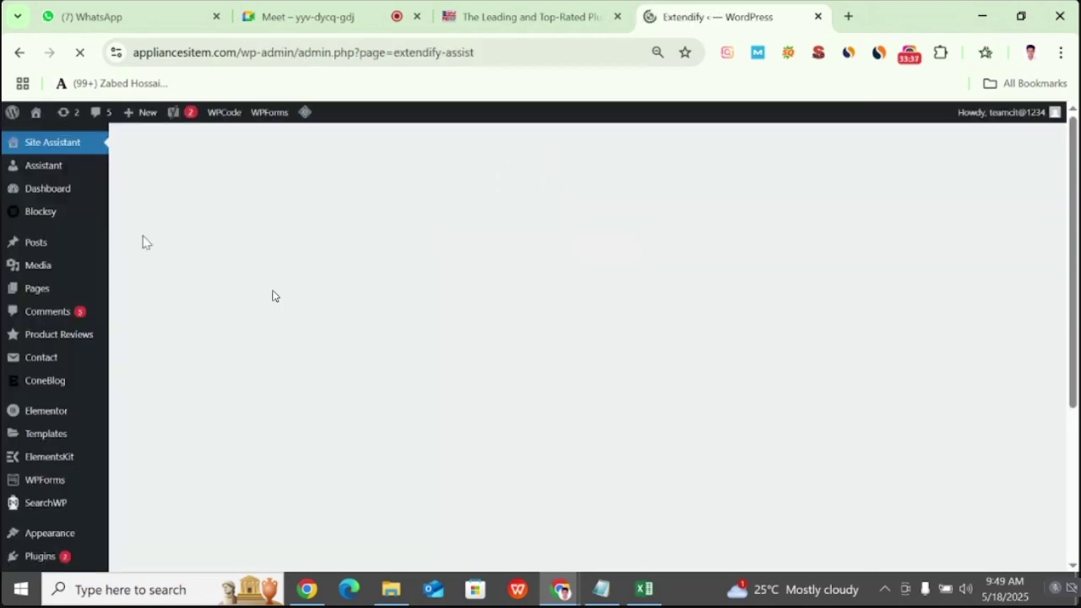
# - Open the WordPress Reading settings and go to the search engine visibility option
pyautogui.scroll(-3, 273, 296)
pyautogui.moveTo(41, 510)
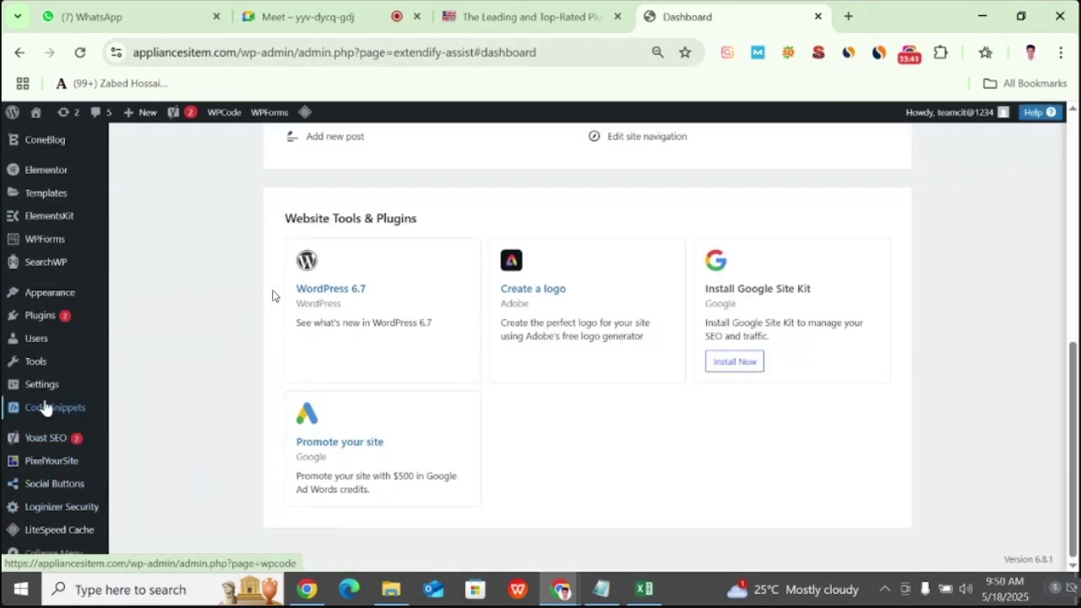
pyautogui.moveTo(50, 390)
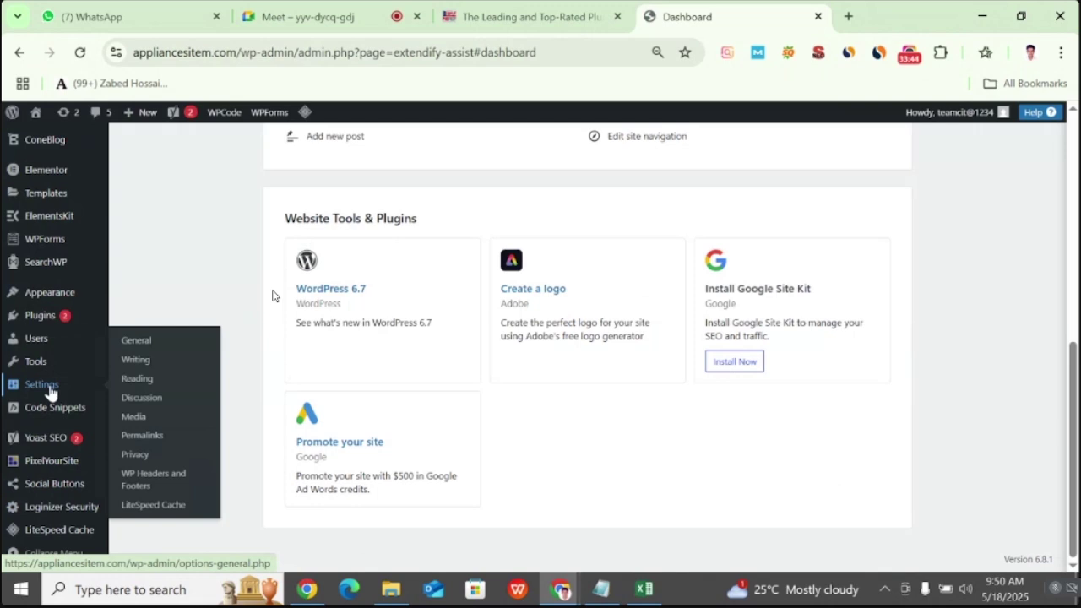
pyautogui.click(145, 380)
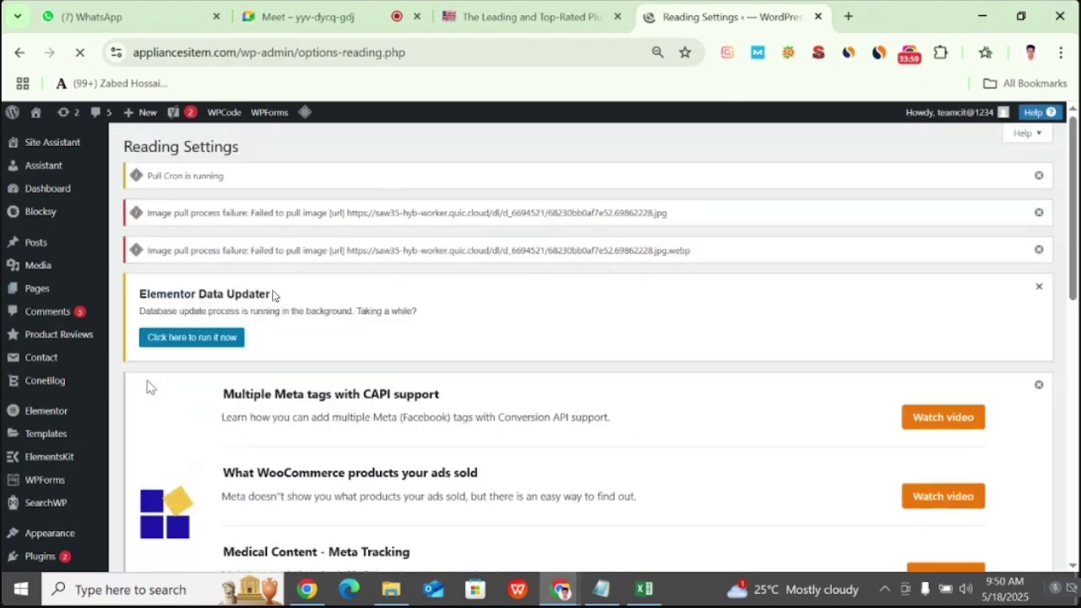
pyautogui.scroll(-10, 523, 421)
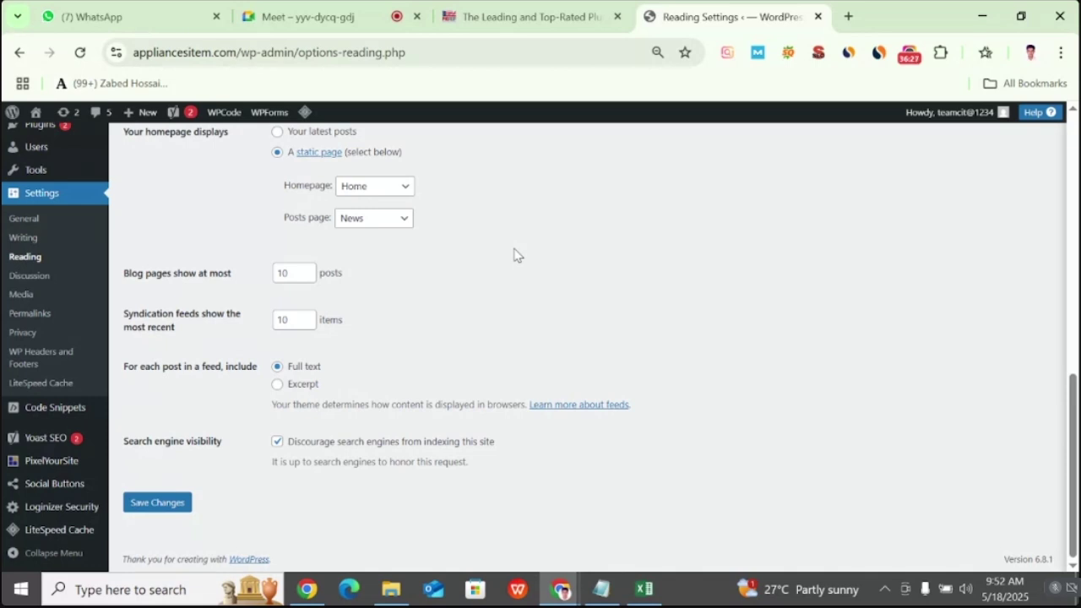
# - Toggle "Discourage search engines from indexing this site" off and on again without saving
pyautogui.click(276, 442)
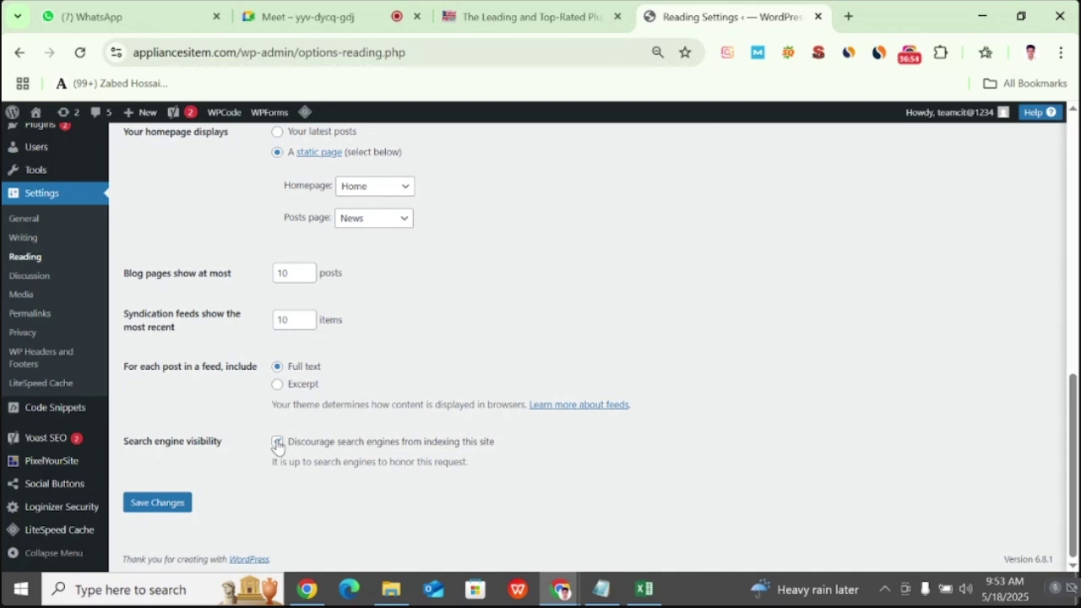
pyautogui.click(277, 442)
pyautogui.click(277, 442)
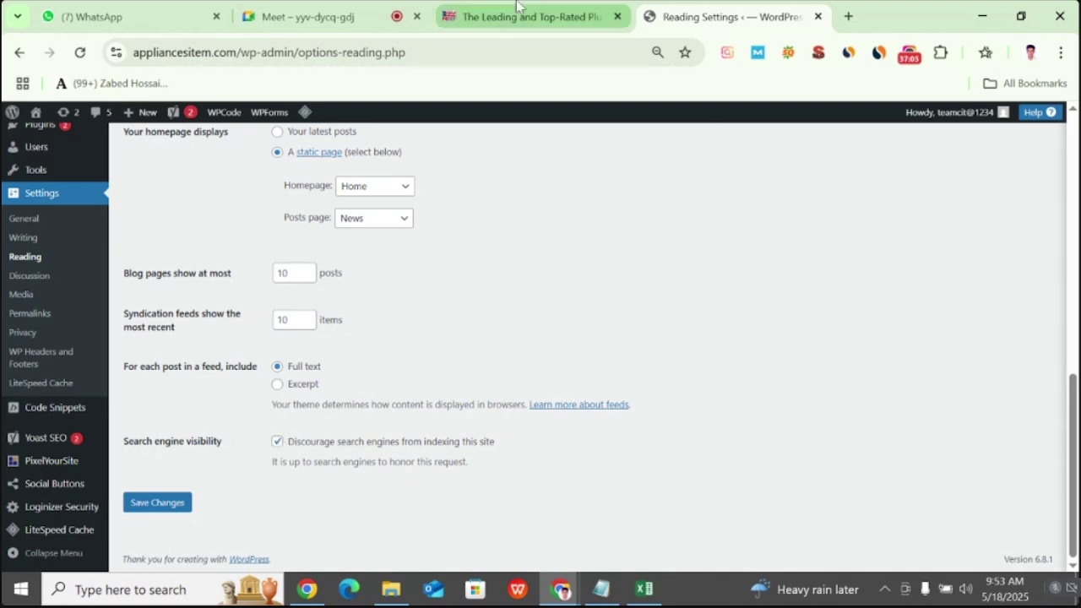
# - Check the SEO audit checklist in Excel and return to the USA Pipe Repair homepage in Chrome, revealing its full URL
pyautogui.click(517, 8)
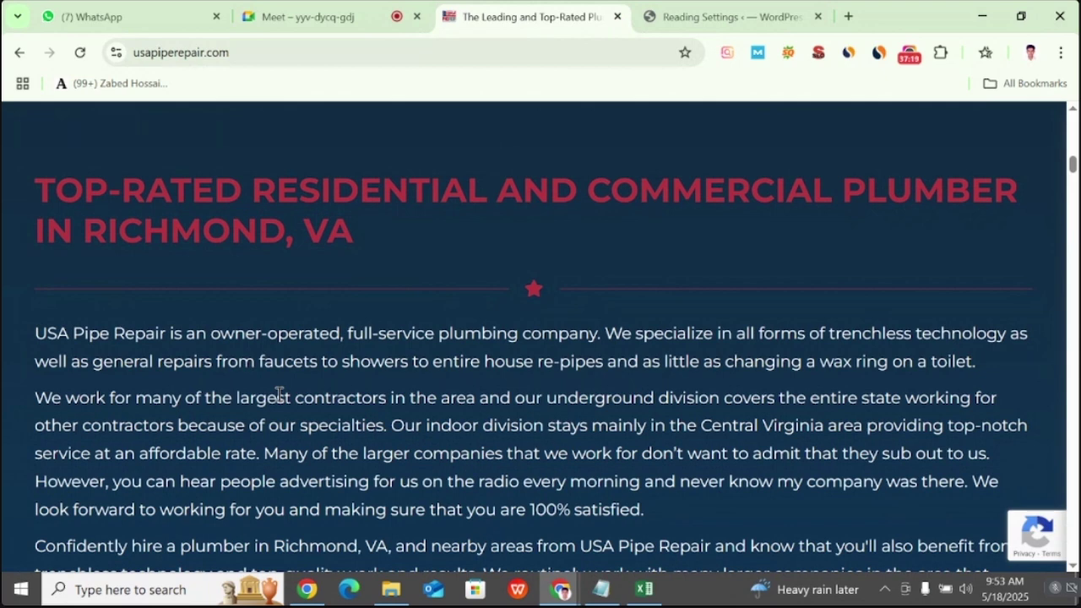
pyautogui.scroll(15, 279, 394)
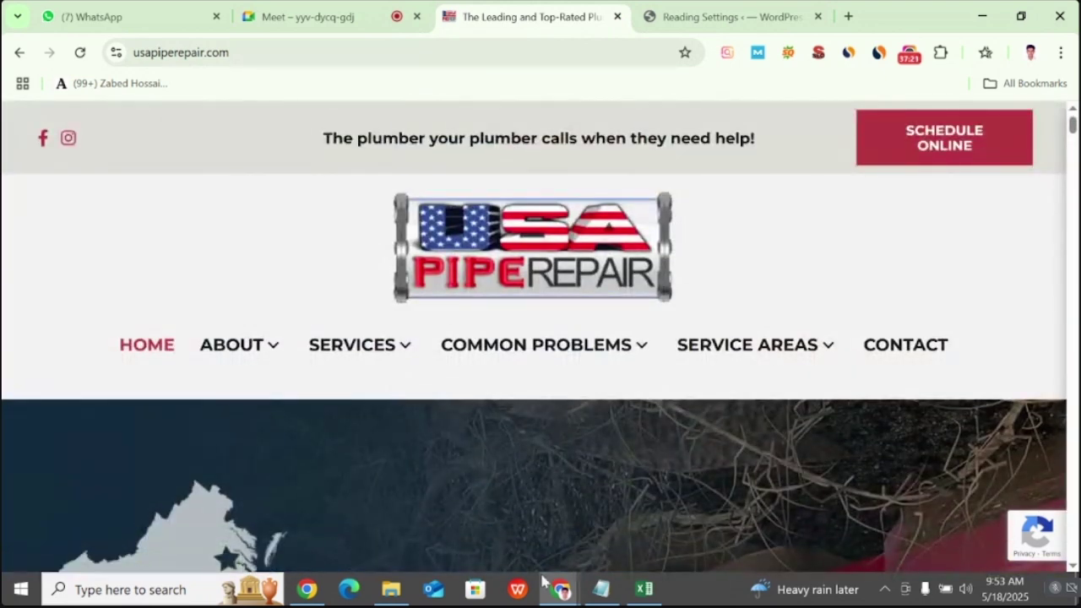
pyautogui.click(644, 588)
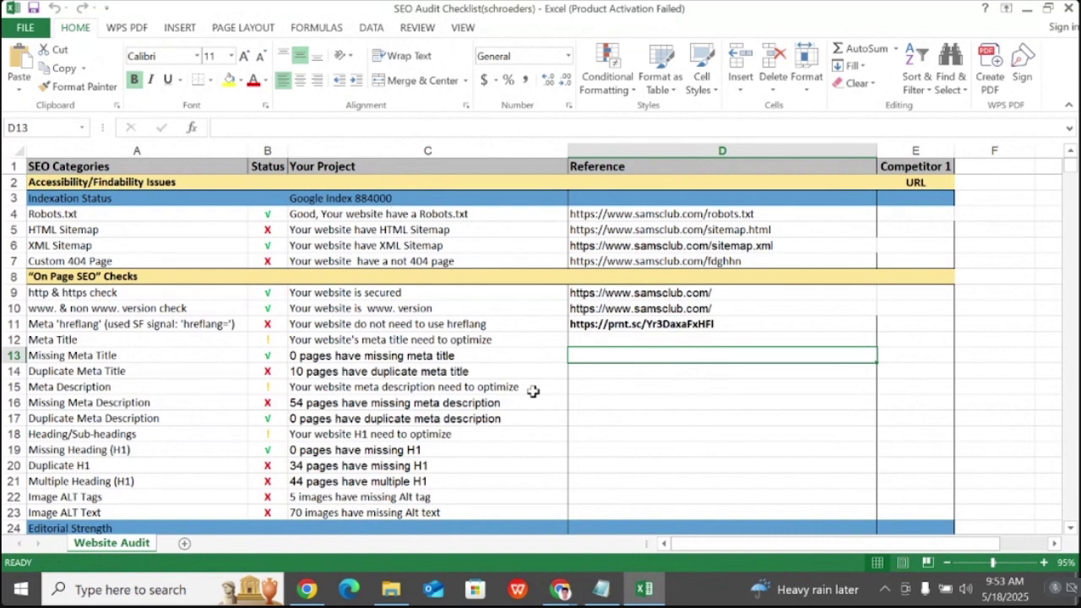
pyautogui.click(560, 589)
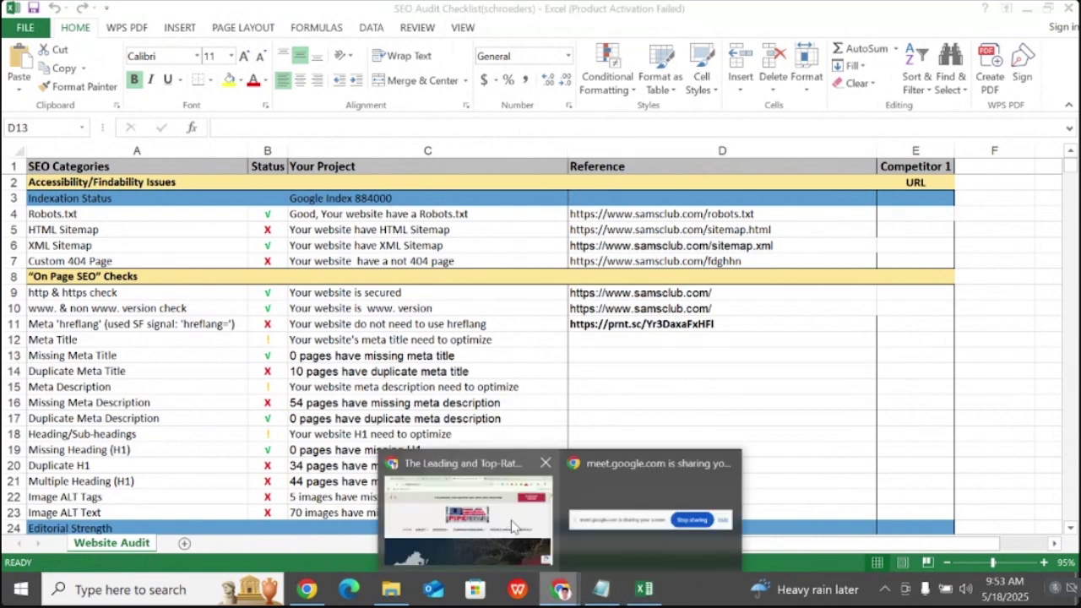
pyautogui.click(513, 527)
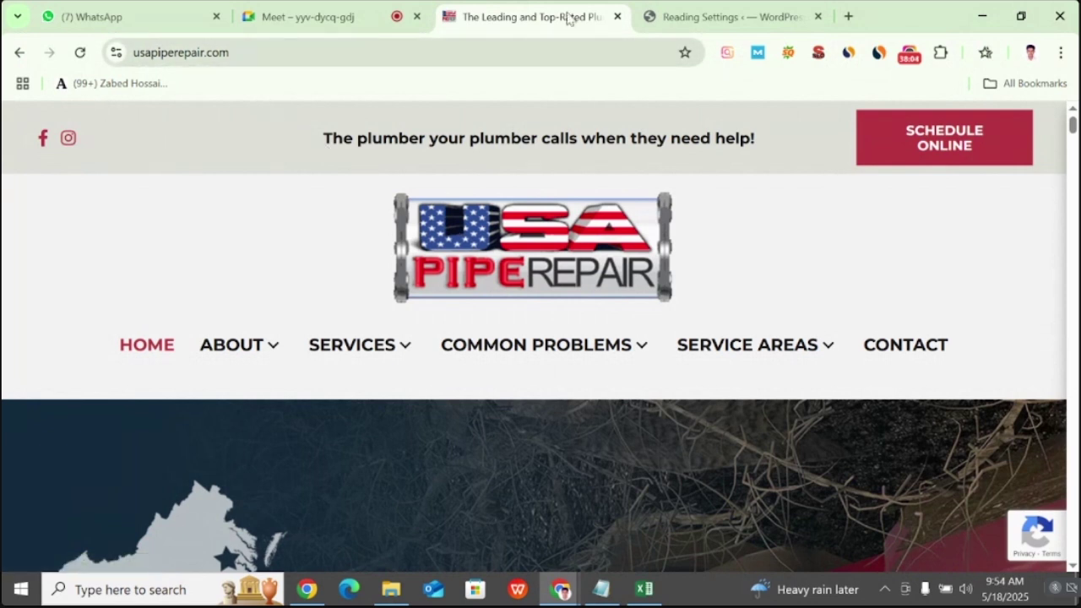
pyautogui.click(315, 54)
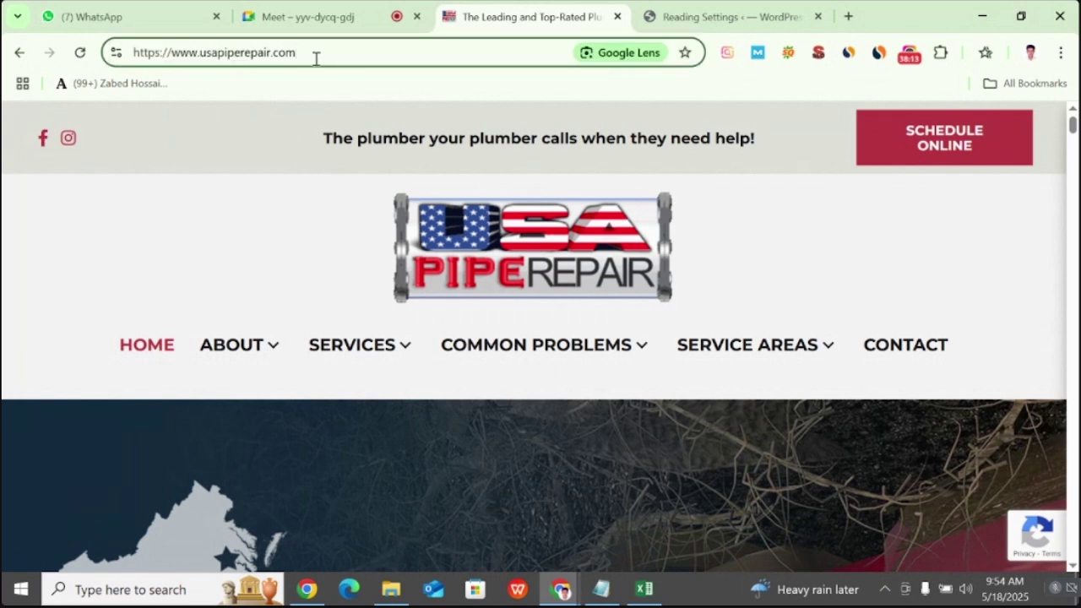
# - Look back over the WordPress Reading settings and close that browser tab
pyautogui.click(767, 16)
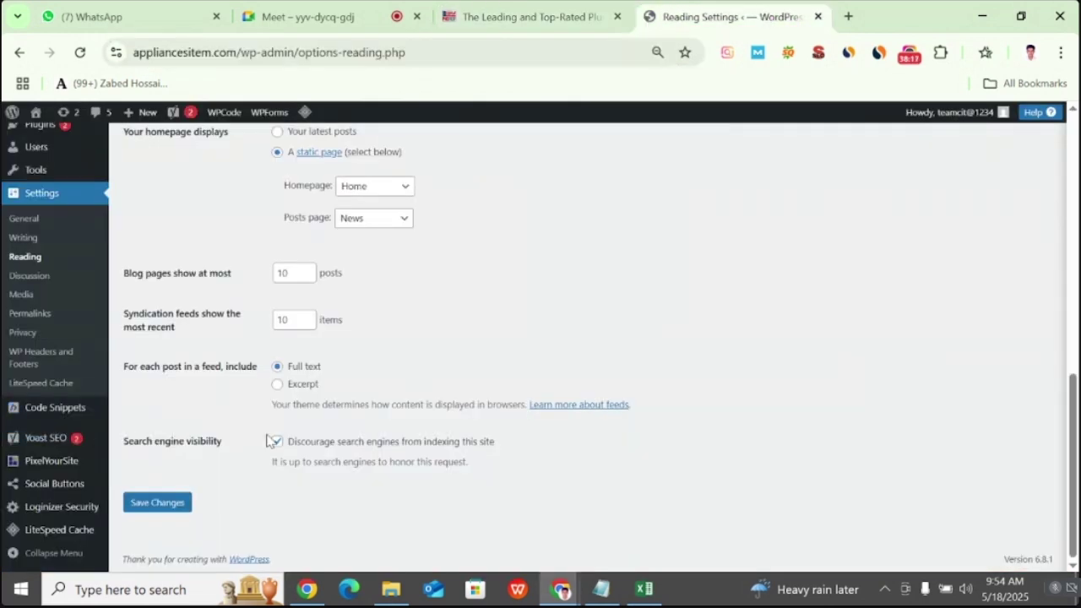
pyautogui.scroll(8, 603, 265)
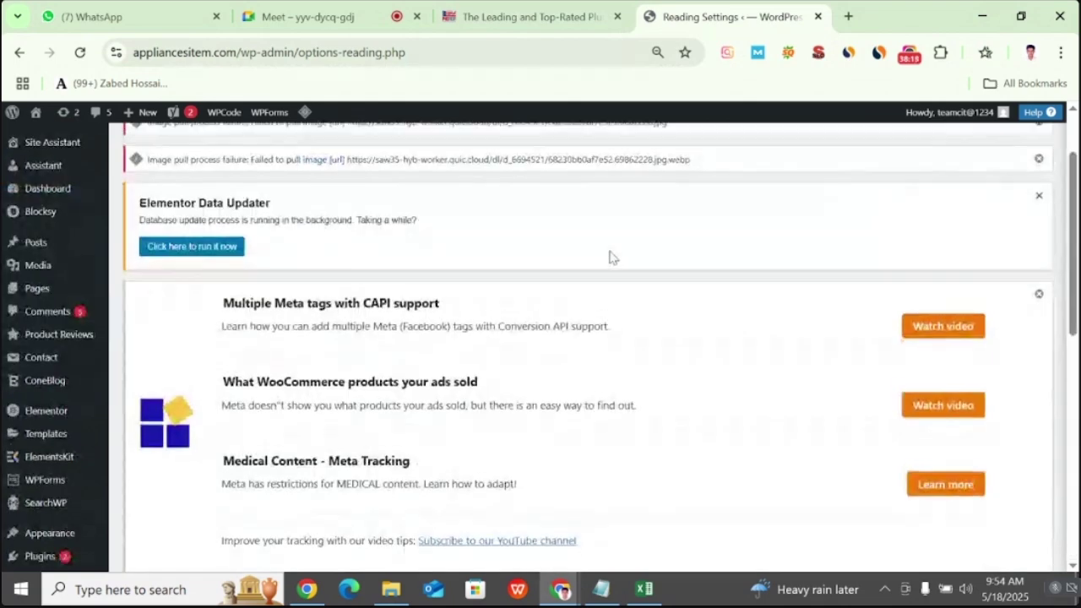
pyautogui.click(817, 16)
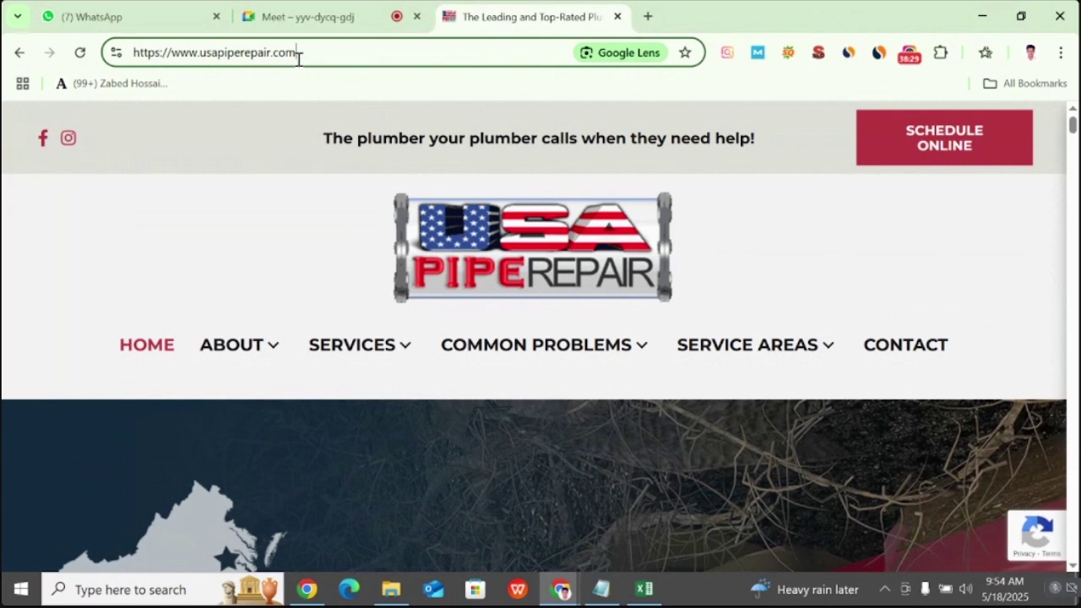
# - Copy the domain usapiperepair.com from its address and search Google for "site:usapiperepair.com" in a new tab
pyautogui.moveTo(298, 53); pyautogui.dragTo(203, 53)
pyautogui.hotkey('ctrl', 'c')
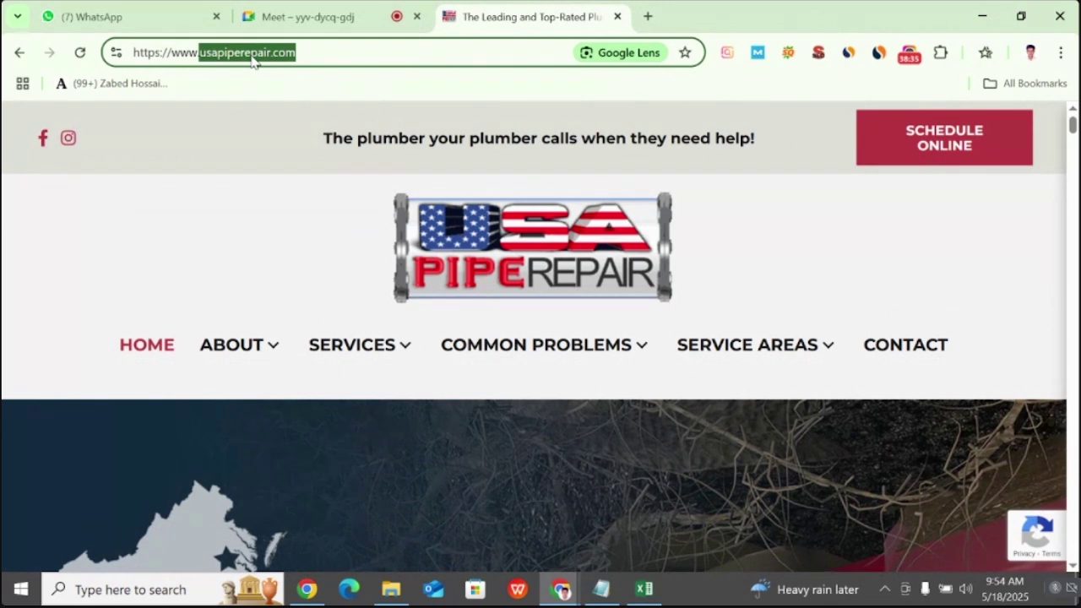
pyautogui.click(647, 16)
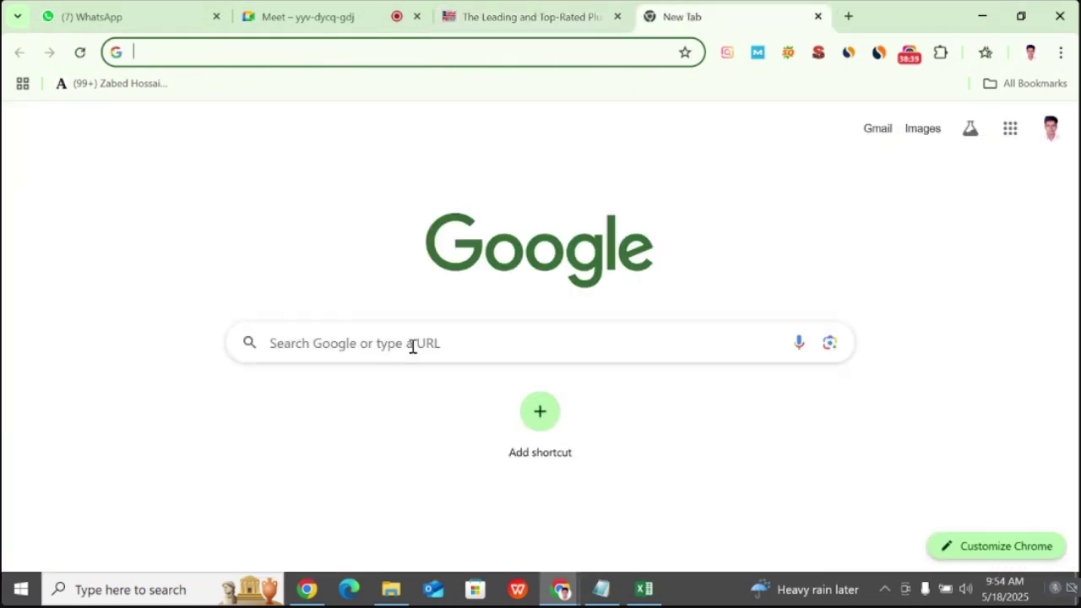
pyautogui.click(412, 346)
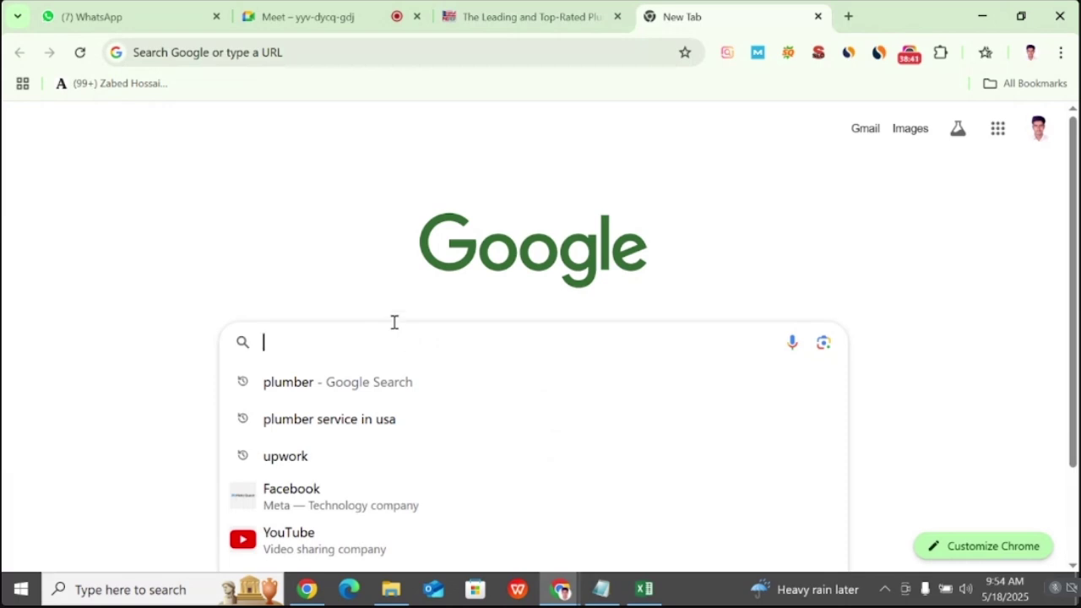
pyautogui.write('site')
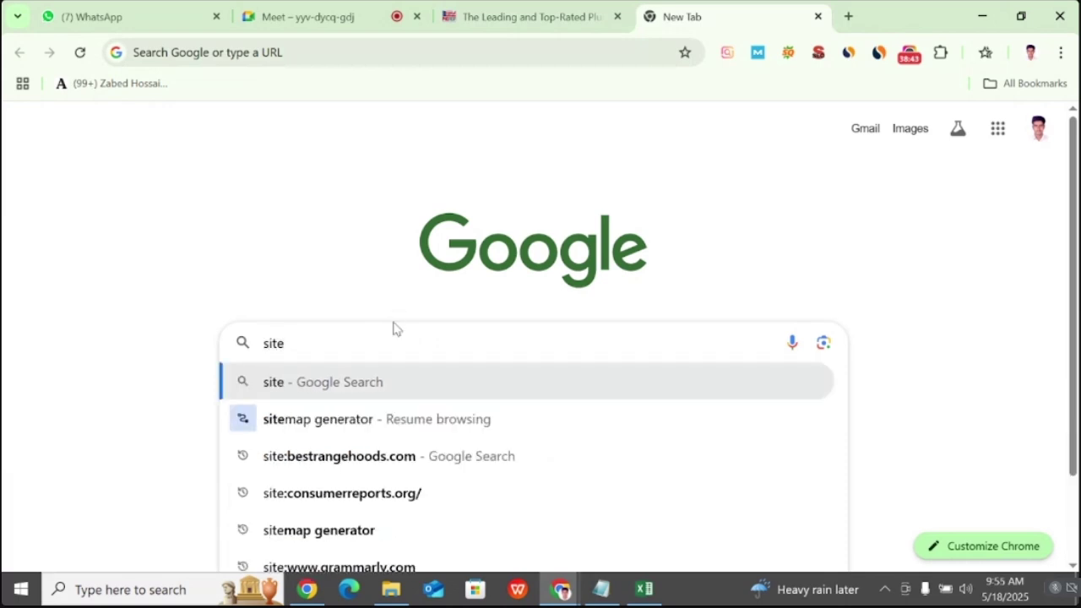
pyautogui.write(':')
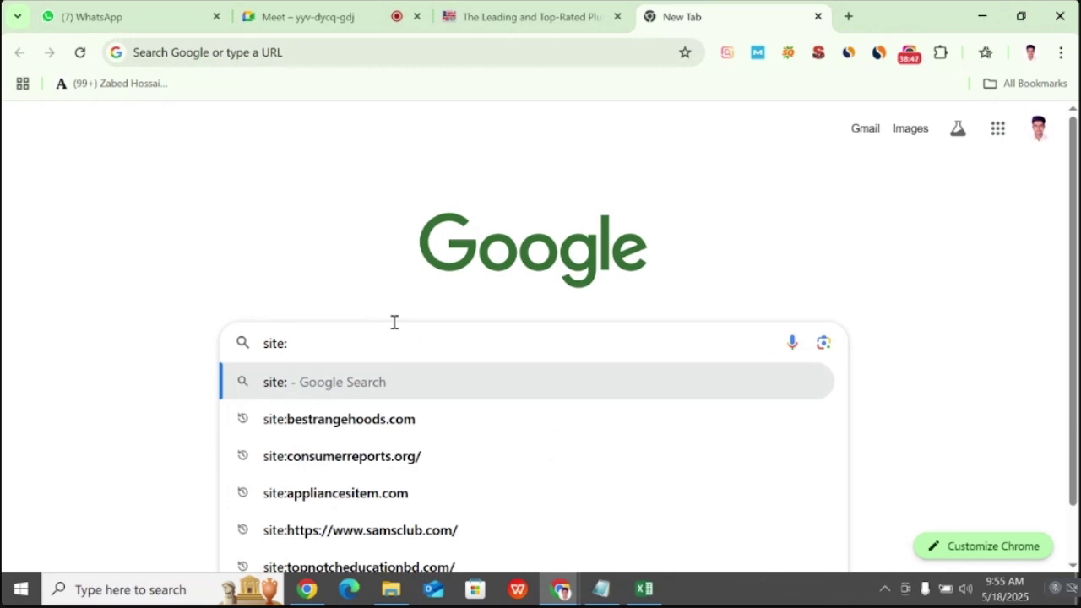
pyautogui.hotkey('ctrl', 'v')
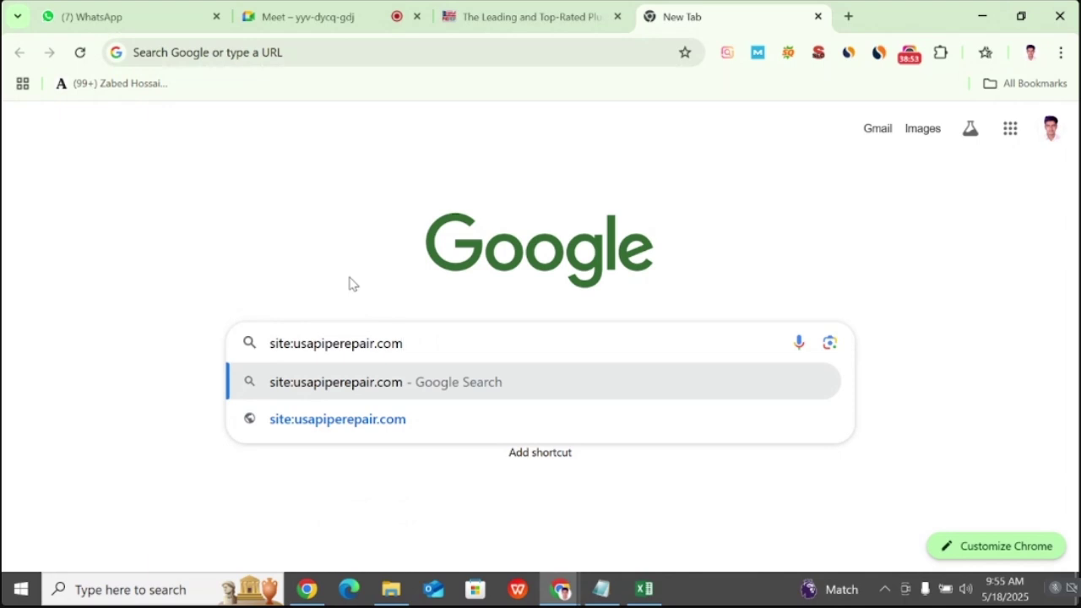
pyautogui.press('Return')
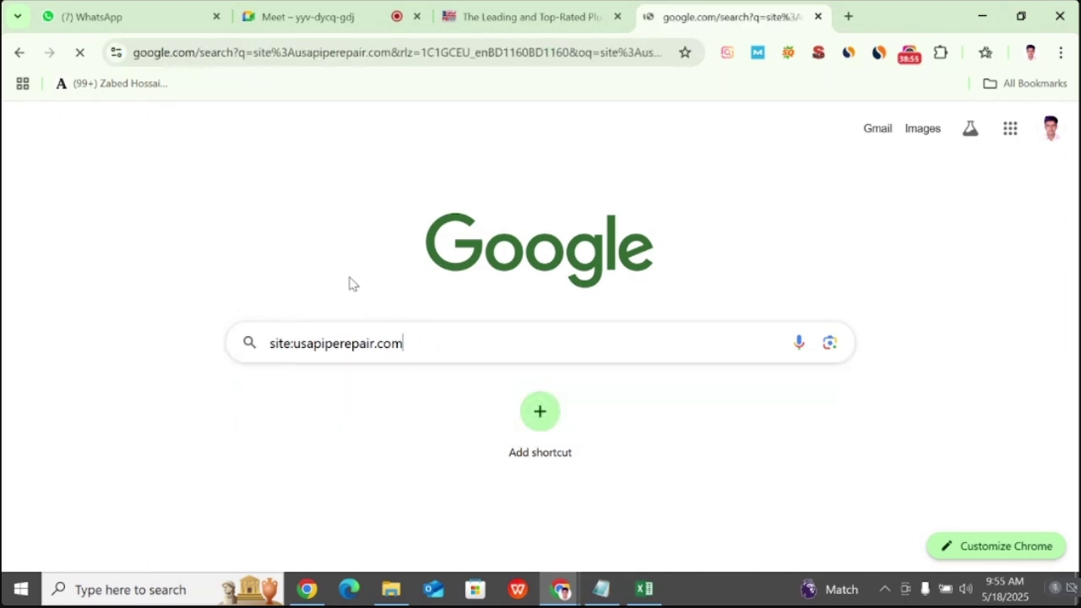
# - Examine the list of indexed USA Pipe Repair pages in the Google site search results
pyautogui.scroll(-2, 333, 330)
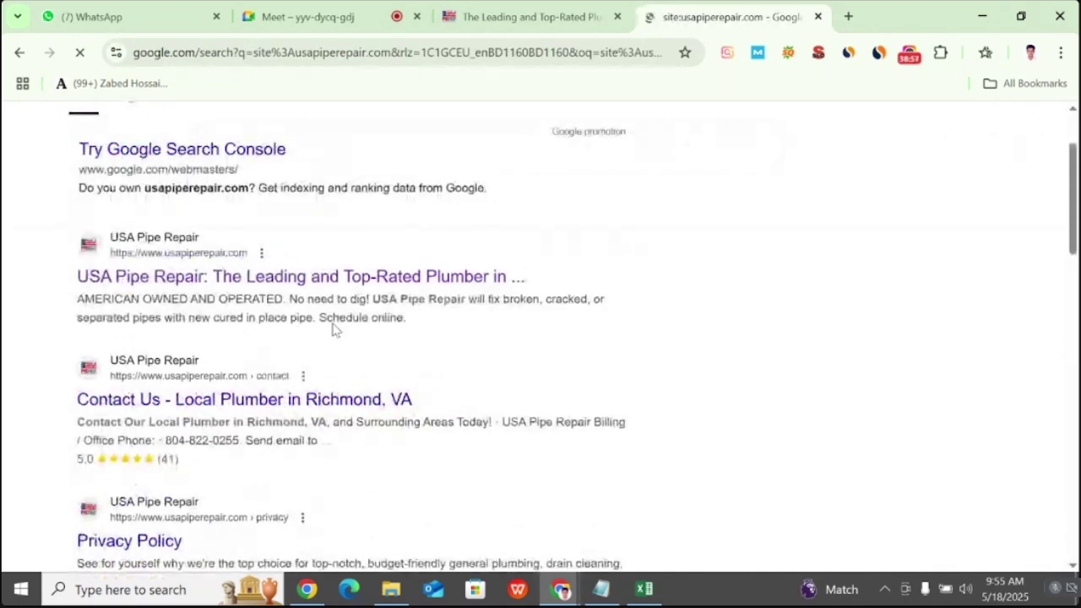
pyautogui.scroll(-10, 332, 329)
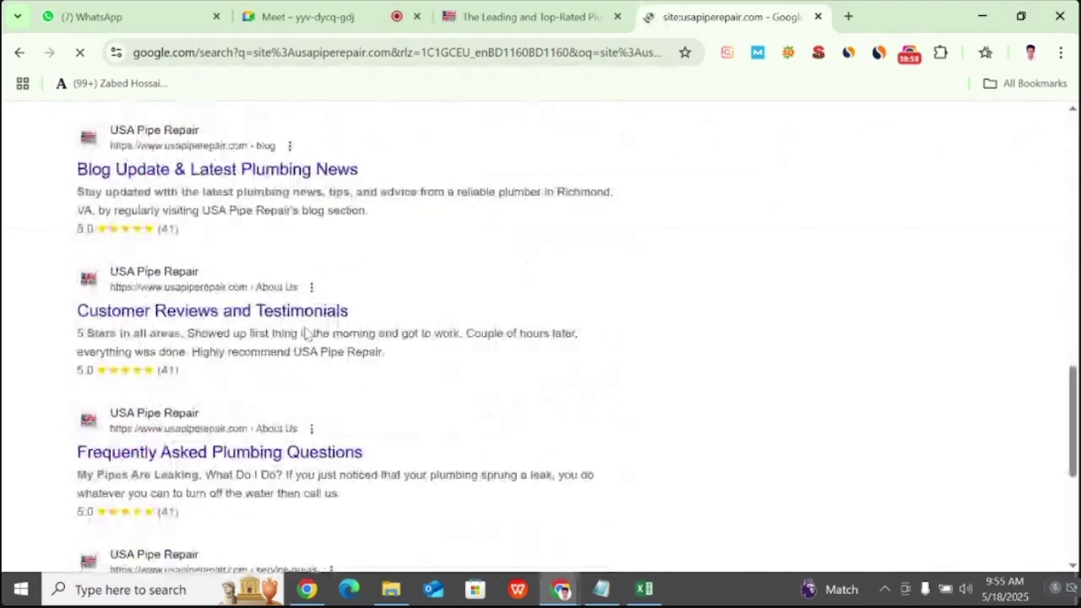
pyautogui.scroll(-4, 305, 333)
pyautogui.scroll(4, 267, 303)
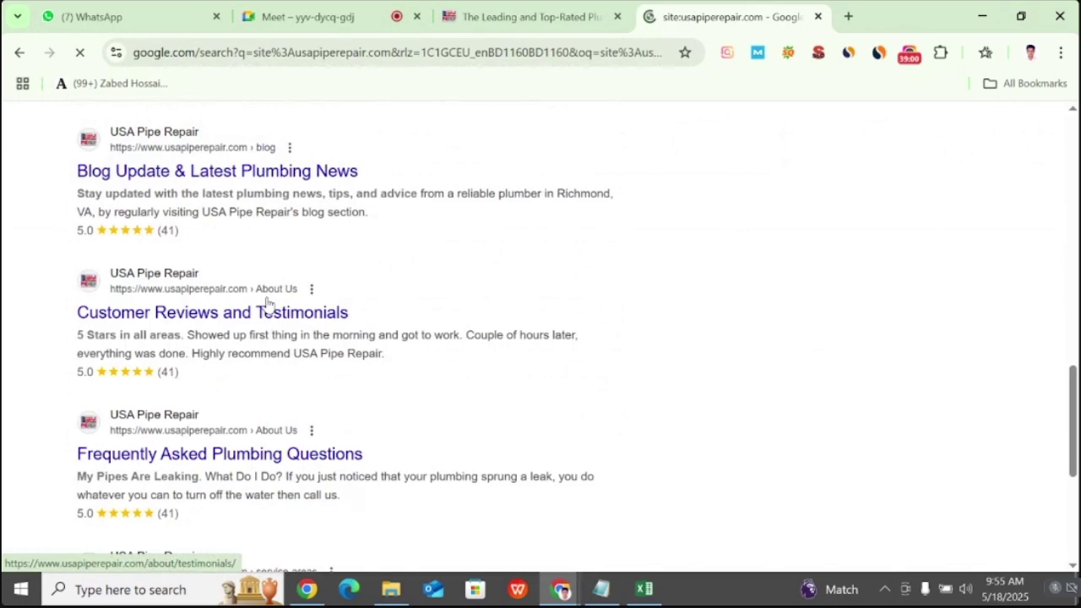
pyautogui.scroll(10, 267, 303)
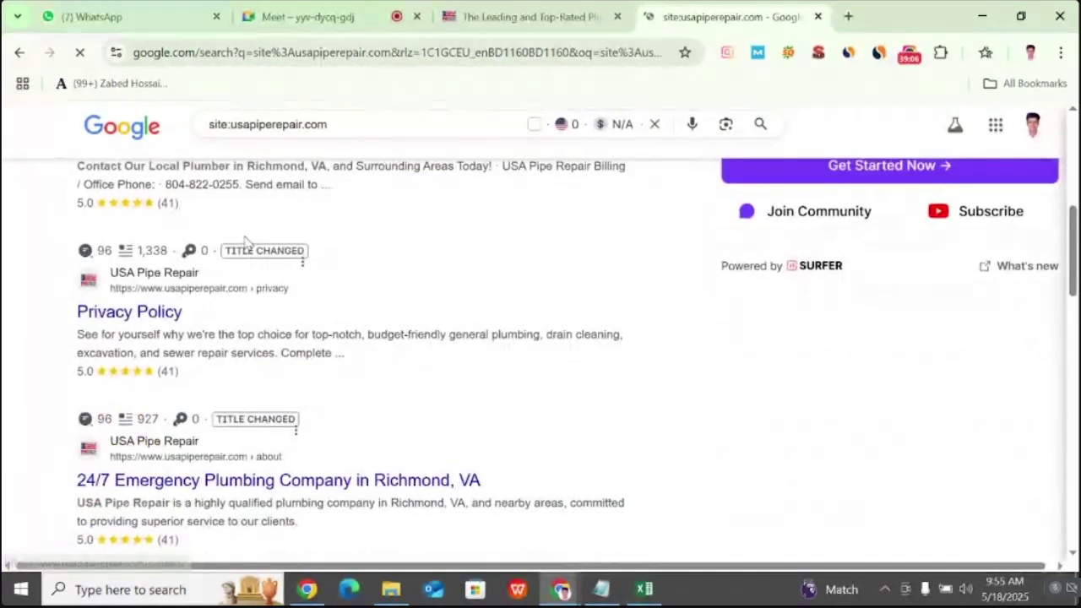
pyautogui.scroll(-6, 254, 270)
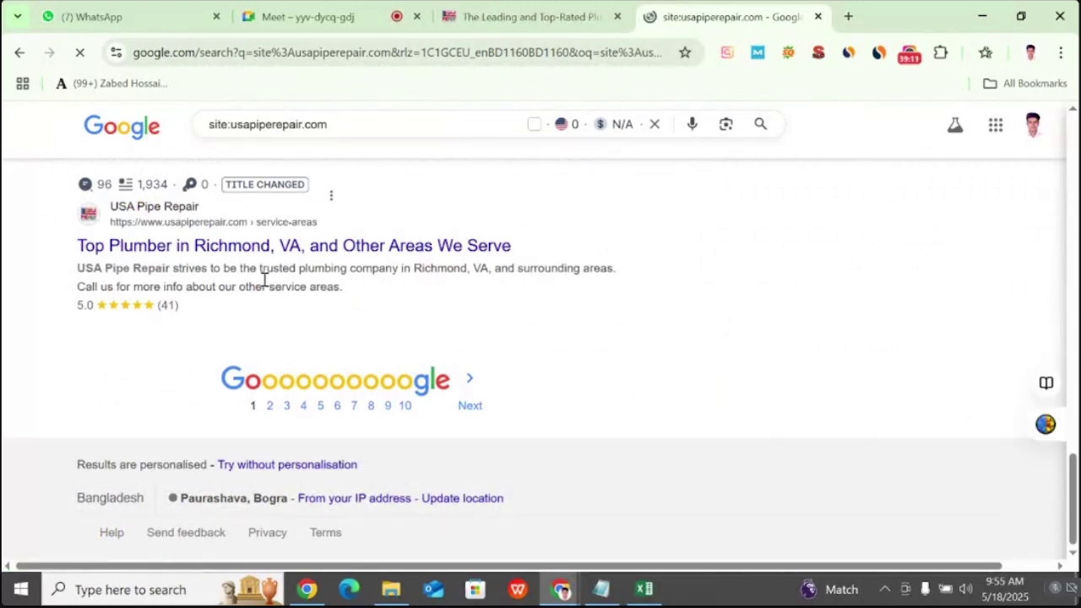
pyautogui.scroll(5, 264, 280)
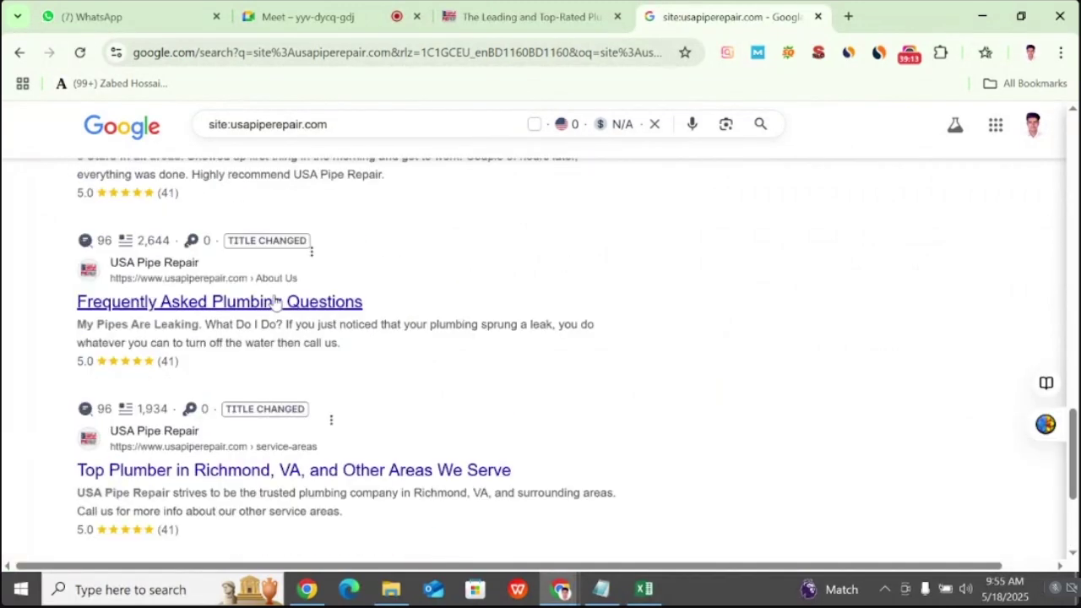
pyautogui.scroll(10, 273, 302)
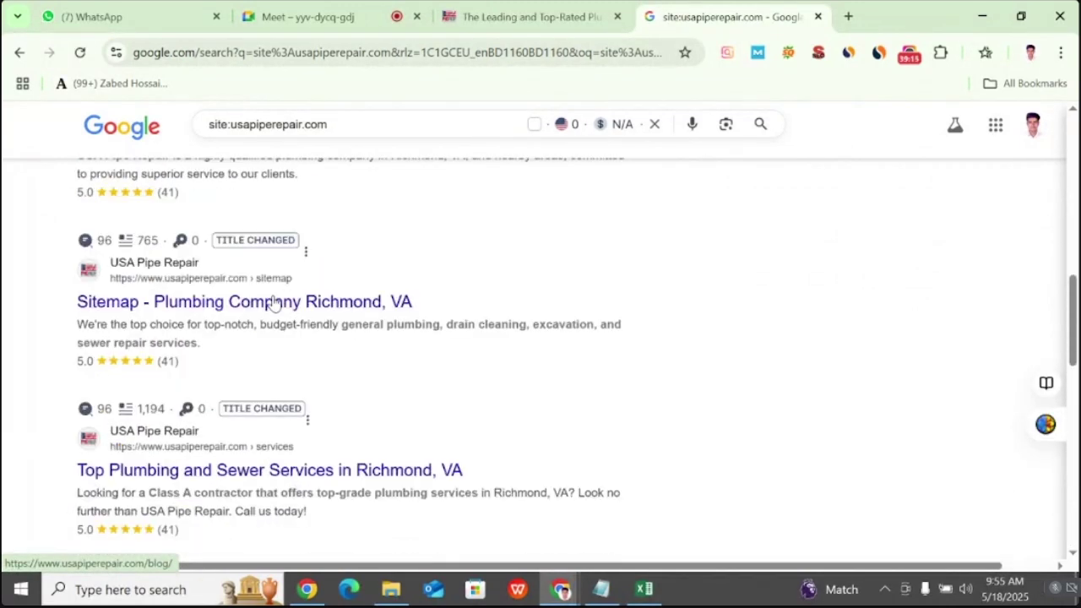
pyautogui.scroll(3, 273, 302)
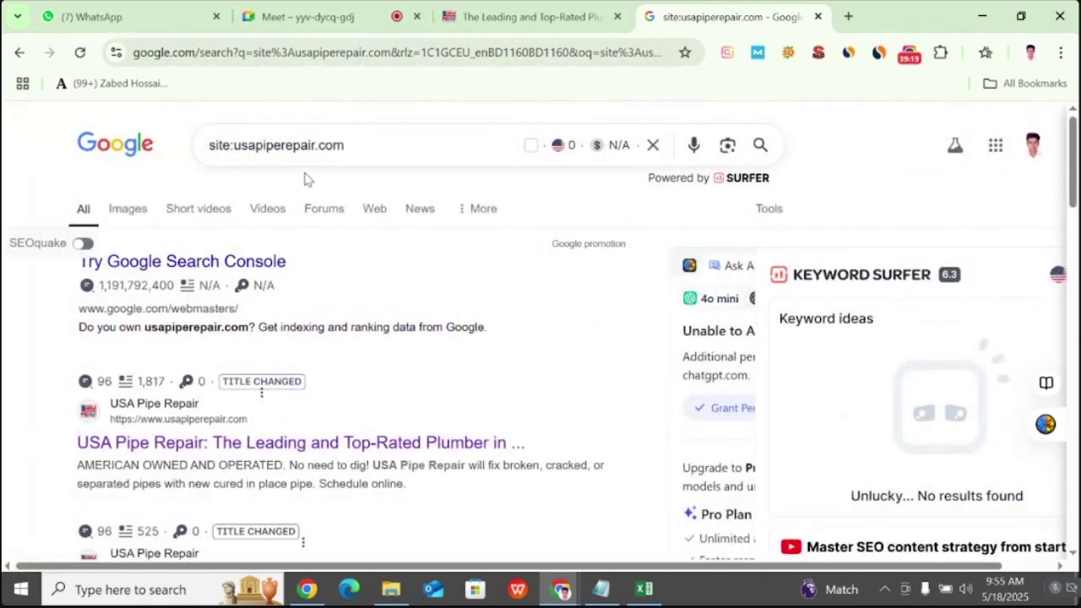
# - Look through the first page of site search results, from the homepage entry down to the page navigation and back
pyautogui.scroll(-3, 215, 294)
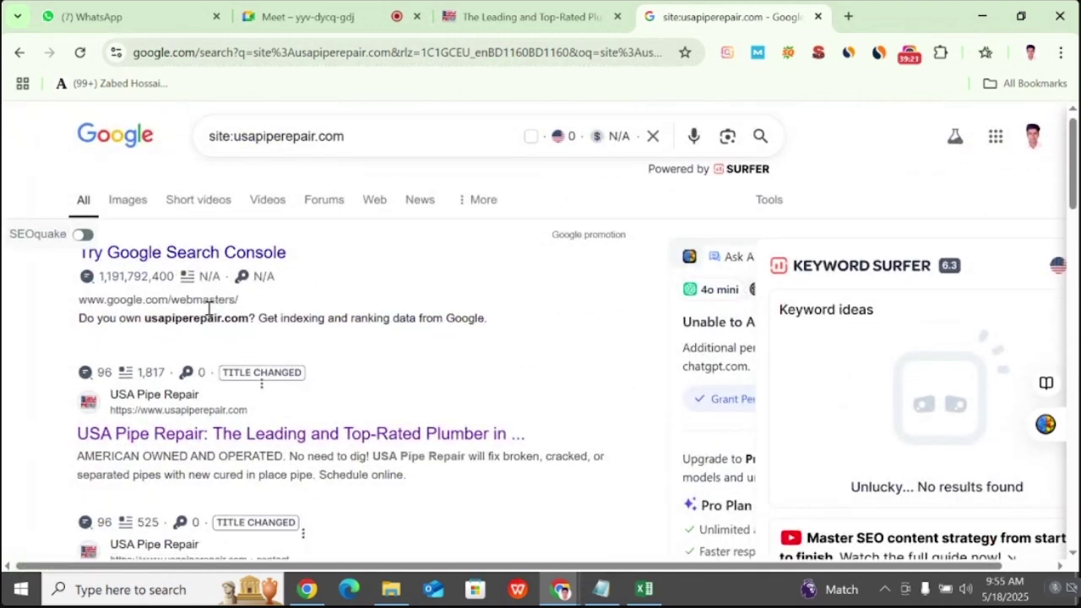
pyautogui.scroll(-1, 216, 295)
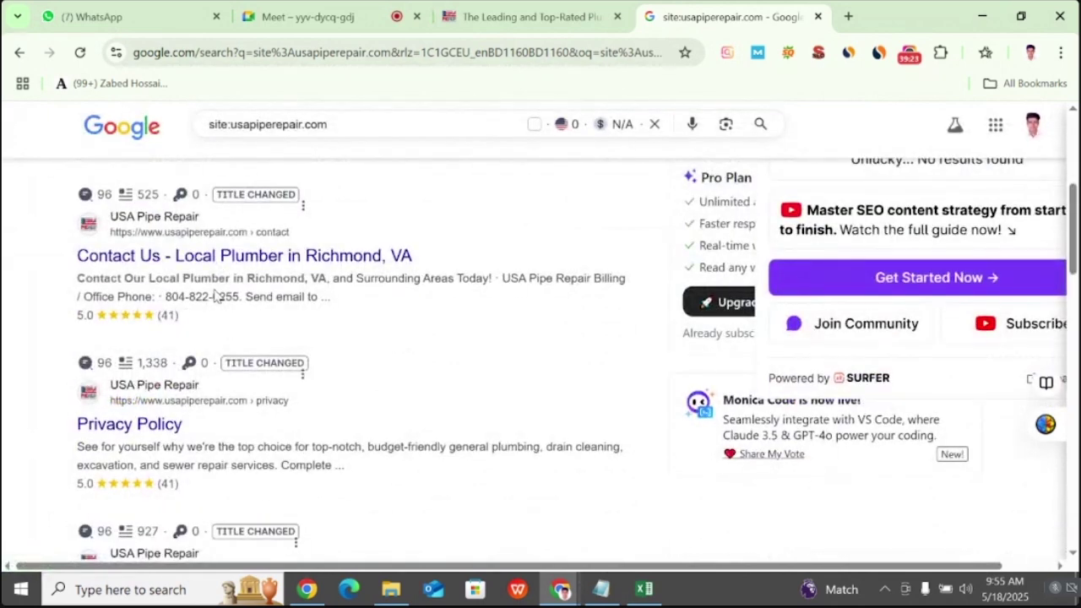
pyautogui.scroll(-7, 215, 295)
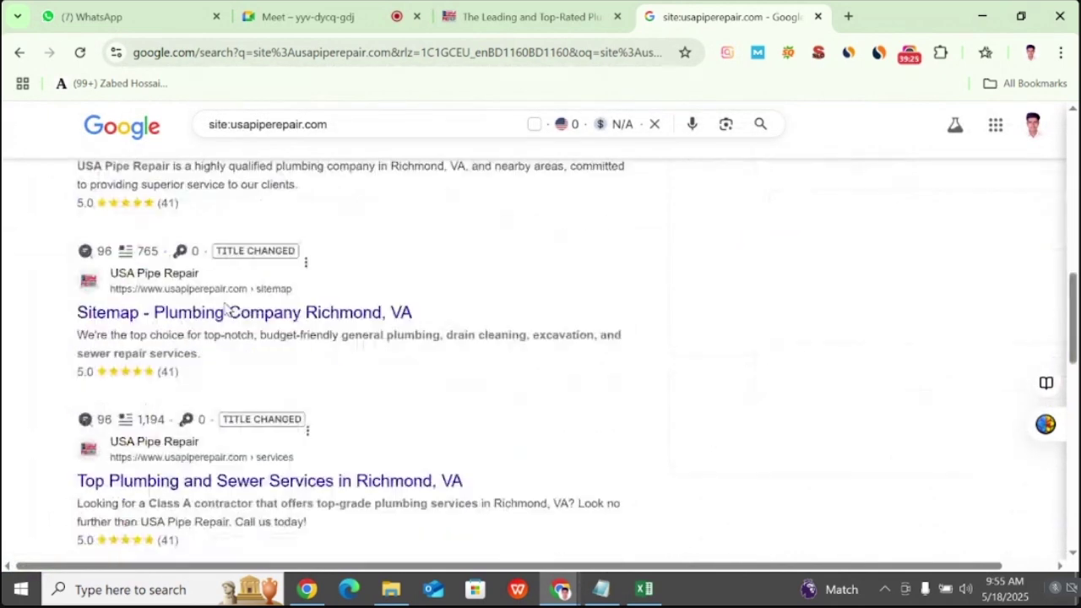
pyautogui.scroll(-6, 225, 309)
pyautogui.scroll(6, 285, 321)
pyautogui.scroll(4, 285, 311)
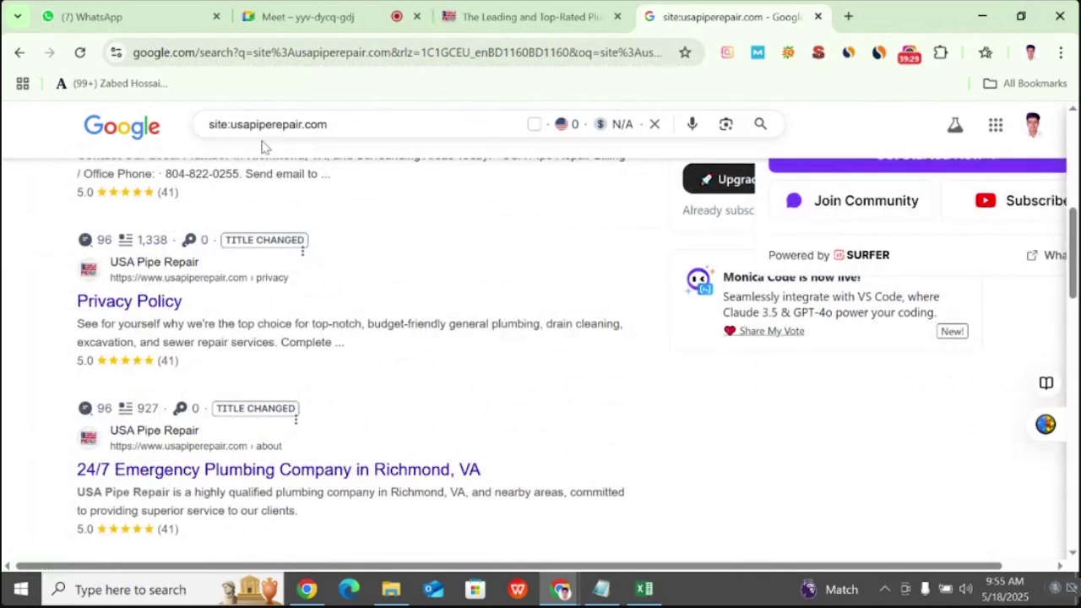
pyautogui.scroll(6, 262, 148)
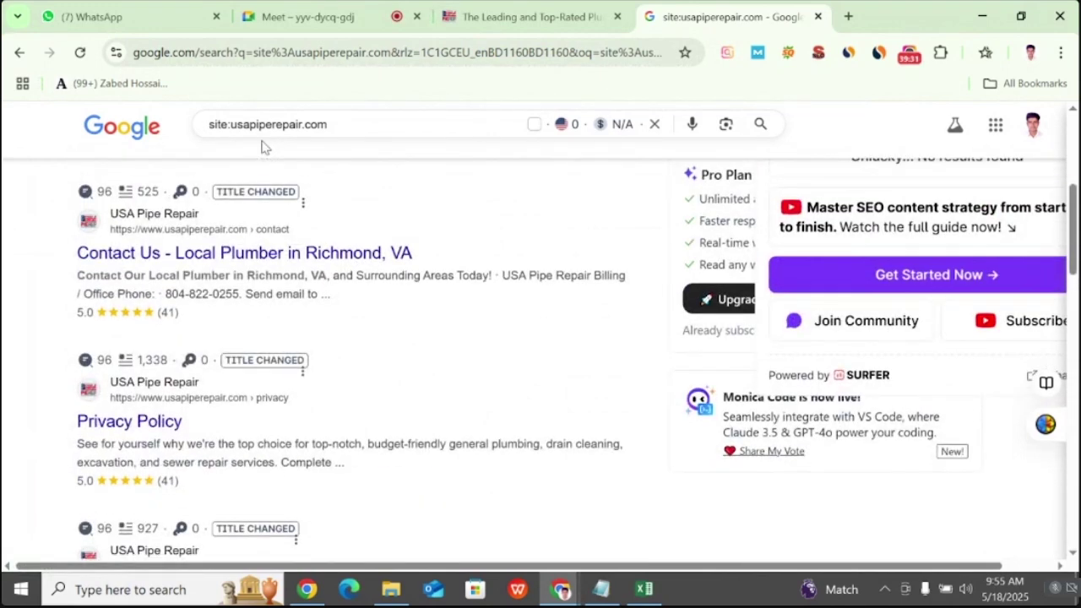
pyautogui.scroll(-1, 278, 185)
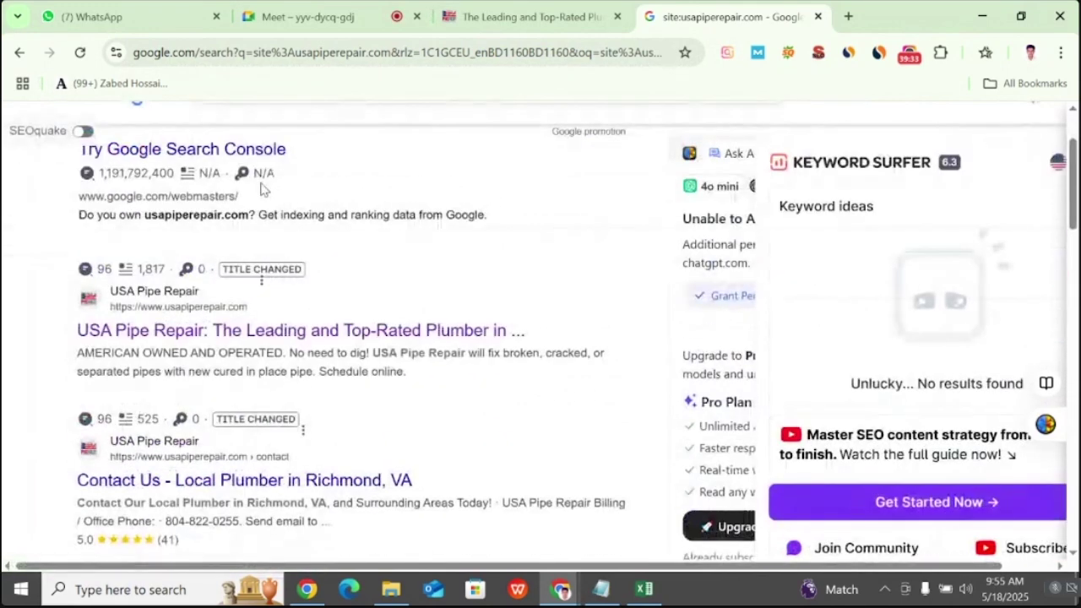
pyautogui.scroll(1, 317, 258)
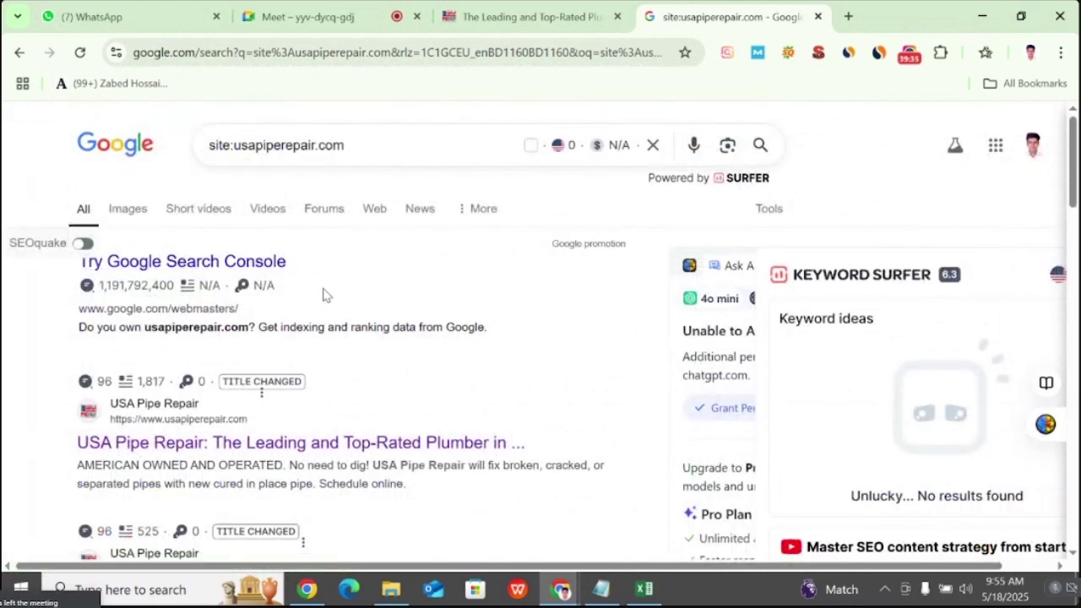
pyautogui.scroll(-4, 326, 288)
pyautogui.scroll(-15, 326, 289)
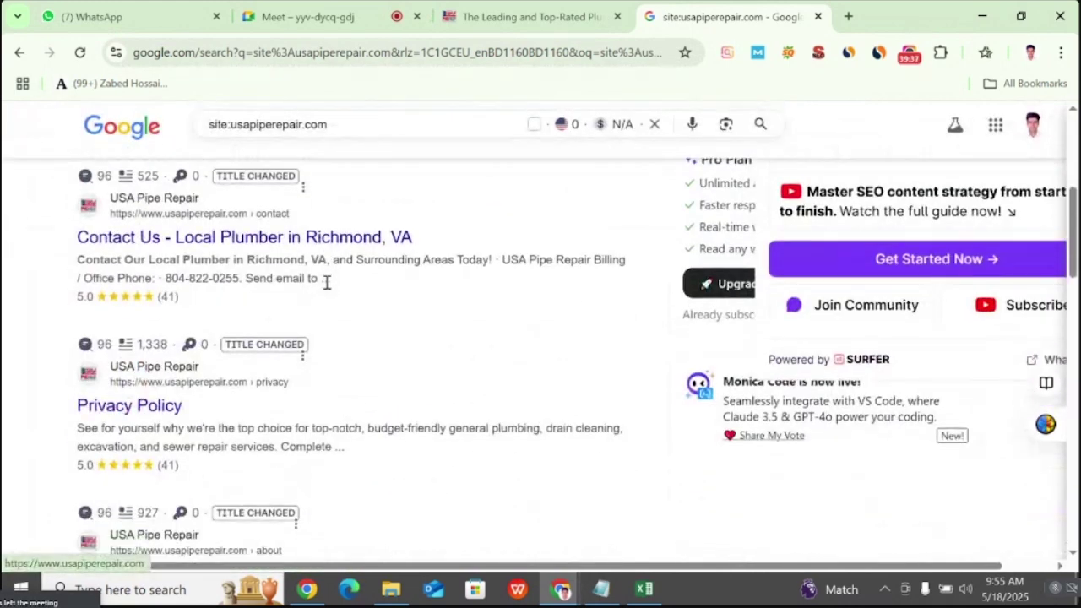
pyautogui.scroll(-2, 327, 282)
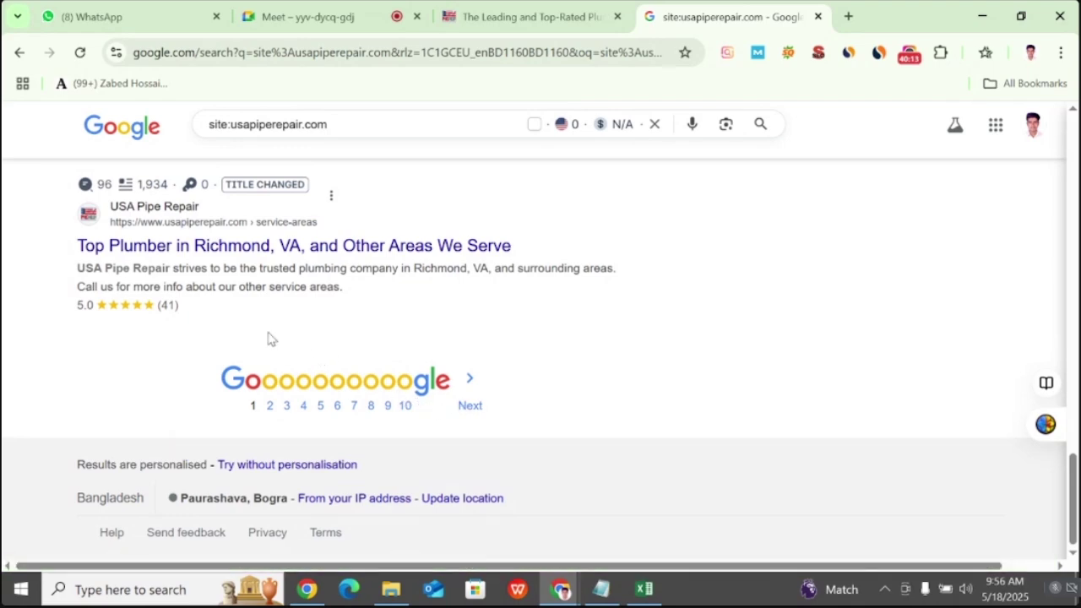
pyautogui.scroll(5, 270, 337)
pyautogui.scroll(8, 270, 337)
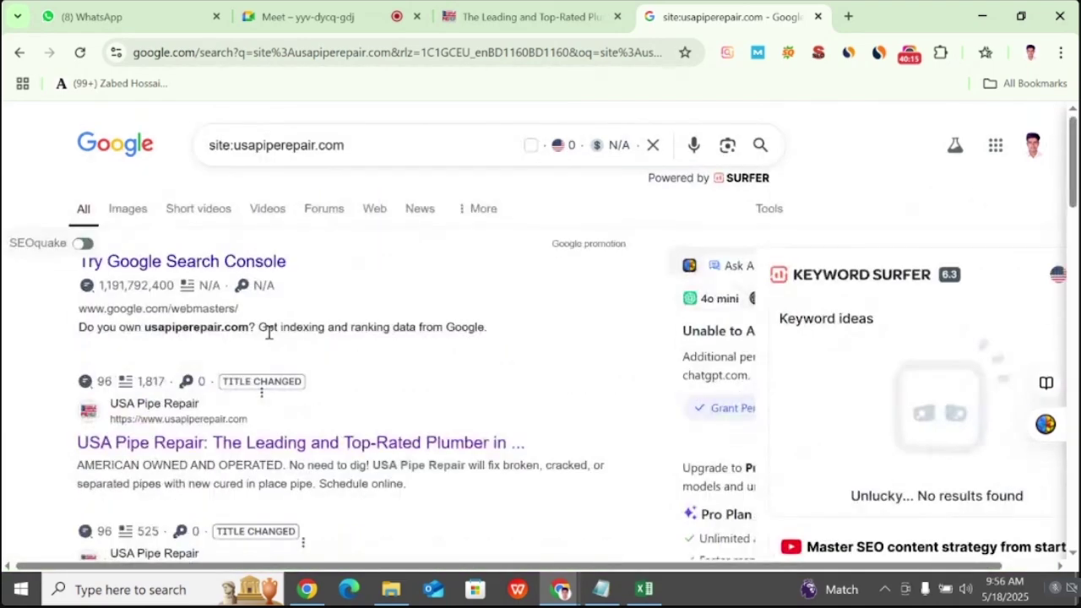
# - Show Google's search tools for the site search and highlight the number of indexed results
pyautogui.click(764, 212)
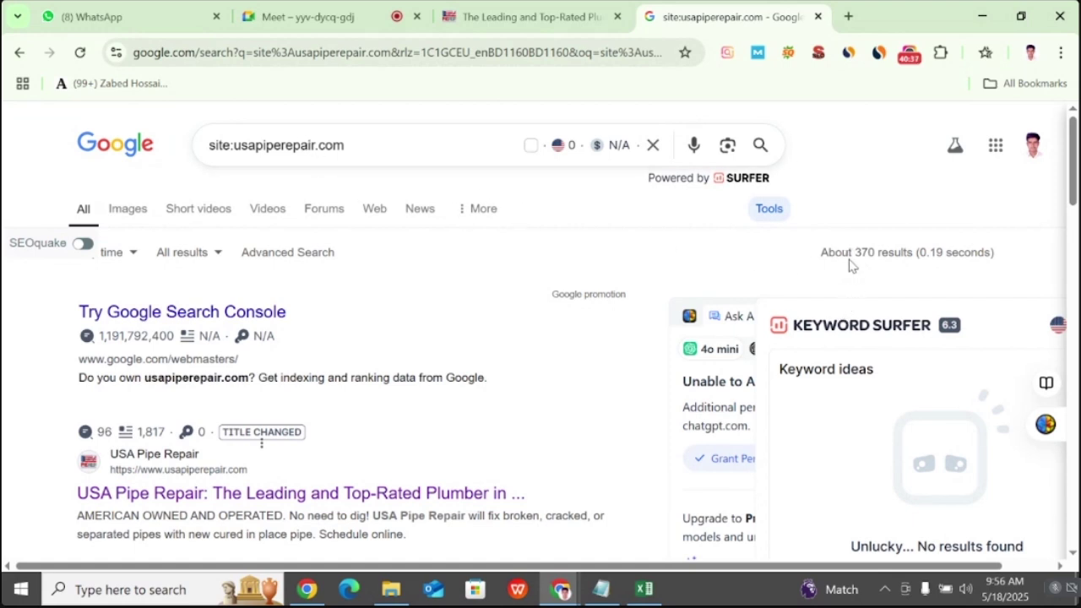
pyautogui.moveTo(855, 253); pyautogui.dragTo(876, 255)
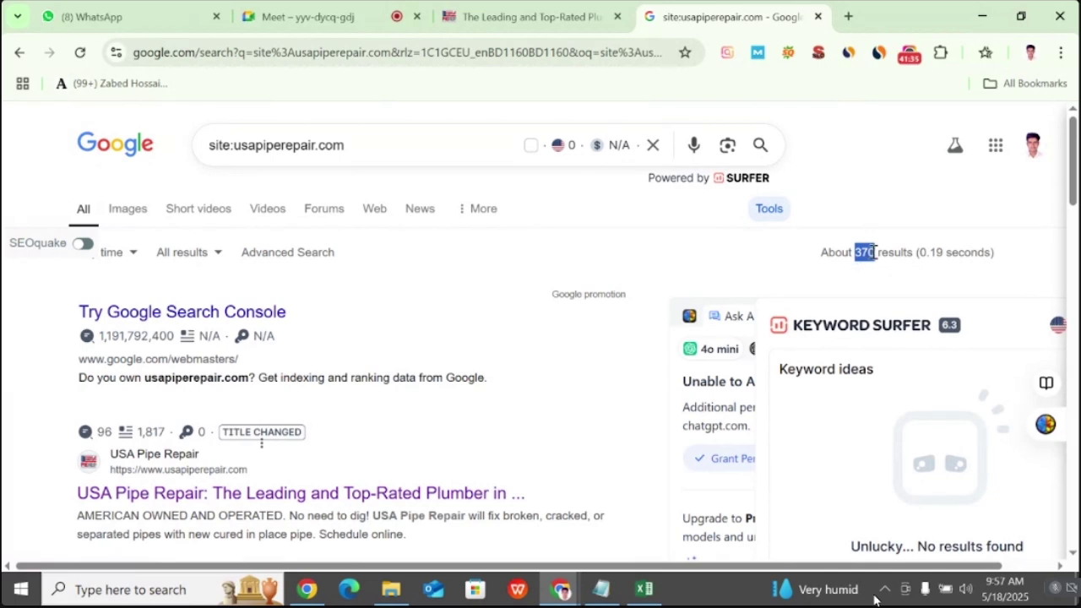
pyautogui.click(874, 252)
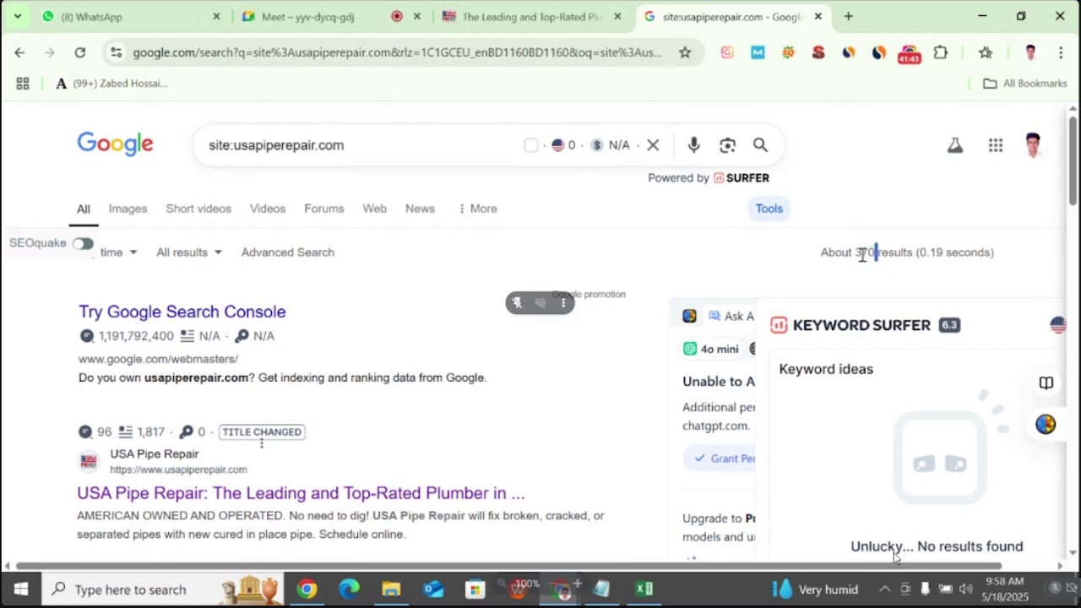
pyautogui.moveTo(861, 252); pyautogui.dragTo(876, 252)
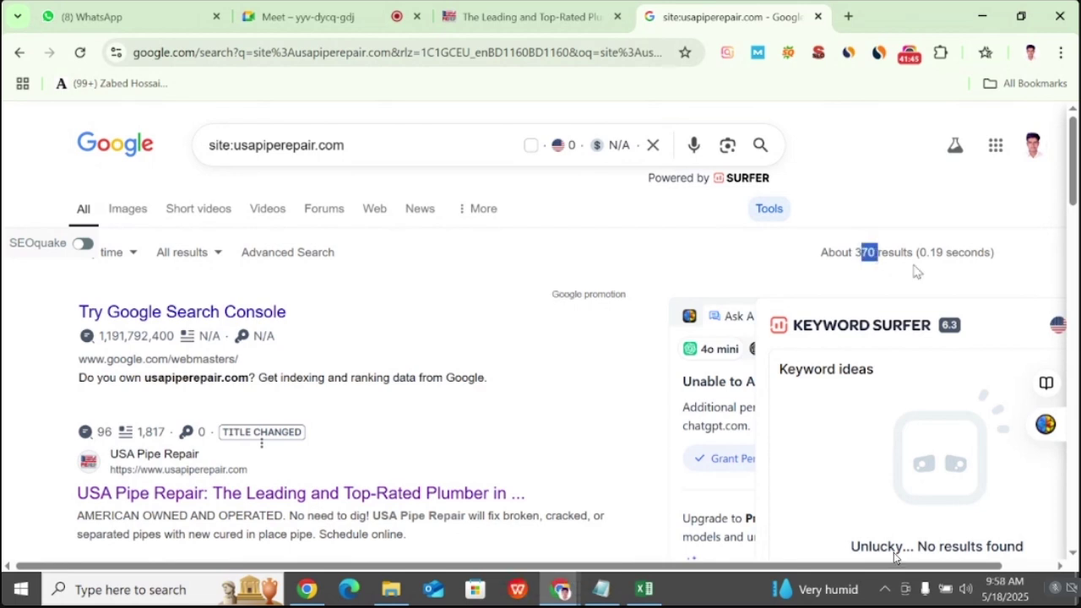
# - Switch to the Excel audit checklist and change the Indexation Status entry in C3 to "Google Index 370"
pyautogui.click(654, 586)
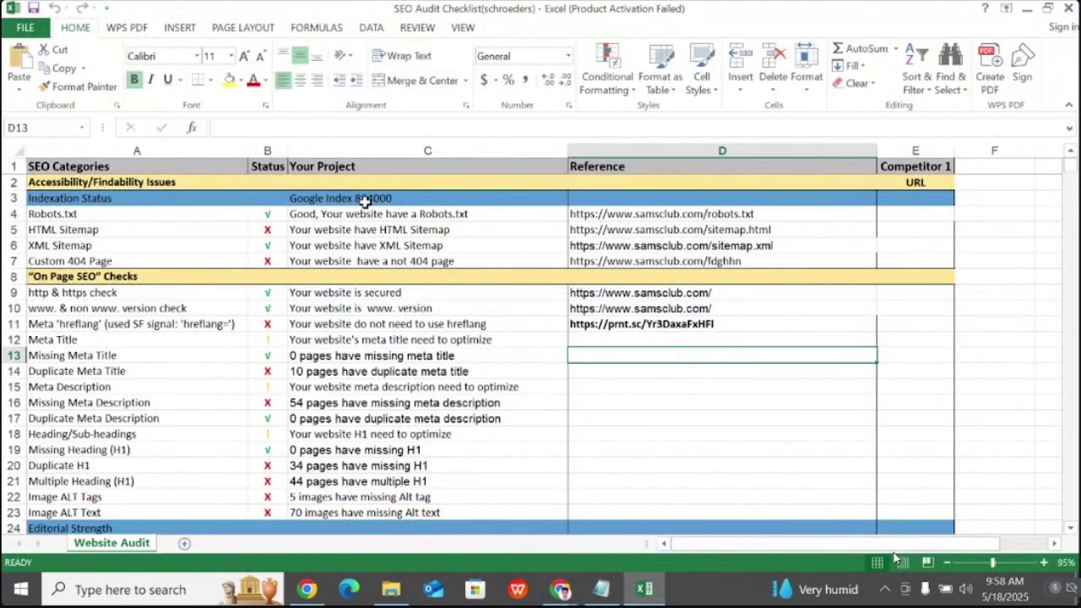
pyautogui.click(364, 200)
pyautogui.doubleClick(395, 198)
pyautogui.press('BackSpace')
pyautogui.press('BackSpace')
pyautogui.press('BackSpace')
pyautogui.press('BackSpace')
pyautogui.press('BackSpace')
pyautogui.press('BackSpace')
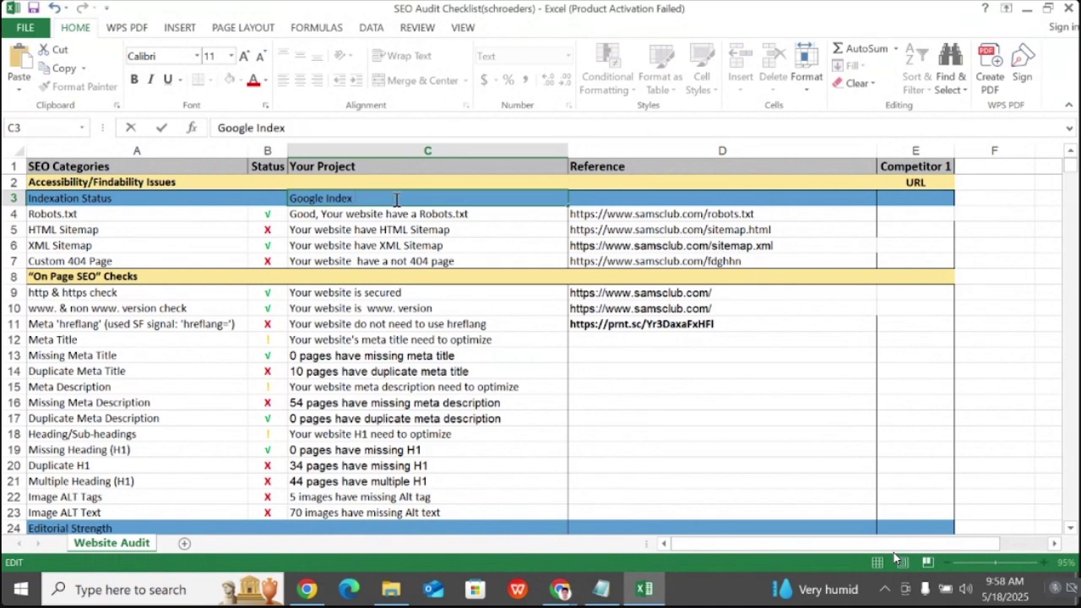
pyautogui.write('370')
pyautogui.hotkey('ctrl', 'Return')
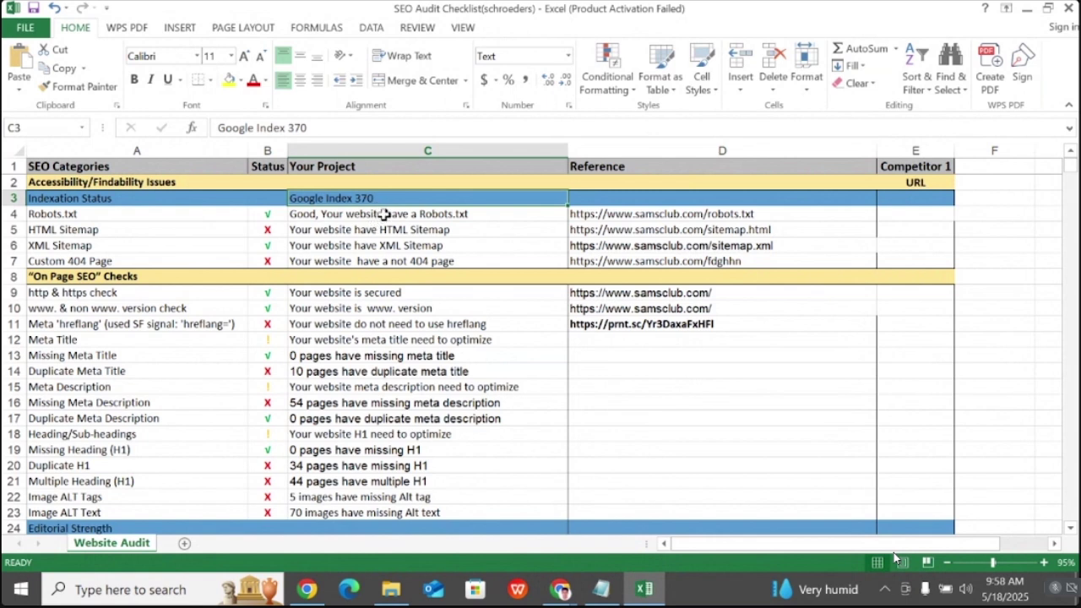
# - Return to Chrome and review the indexed page entries for usapiperepair.com once more
pyautogui.click(560, 589)
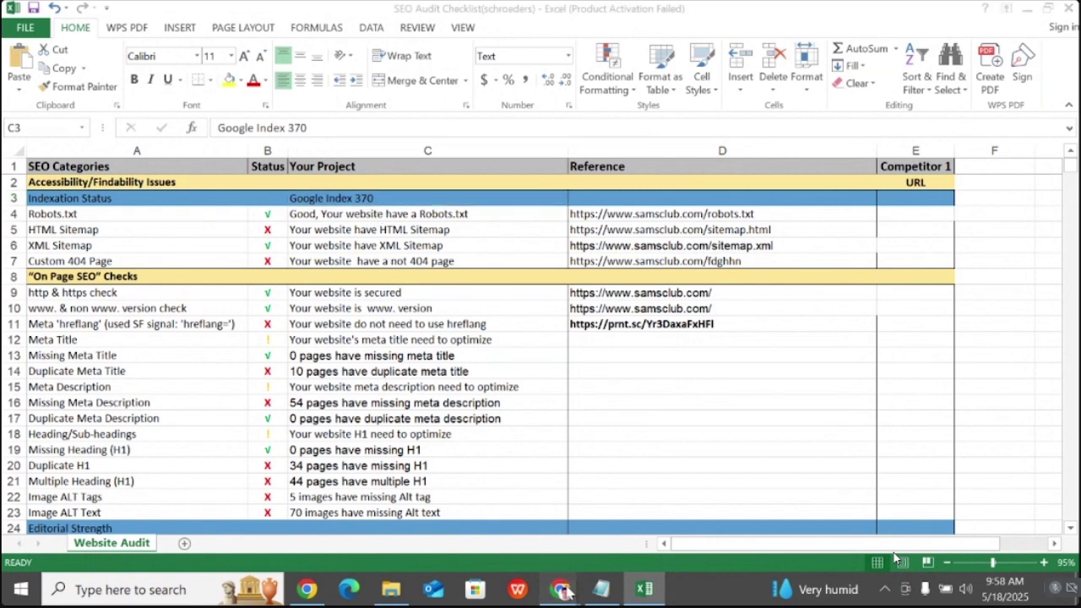
pyautogui.click(526, 535)
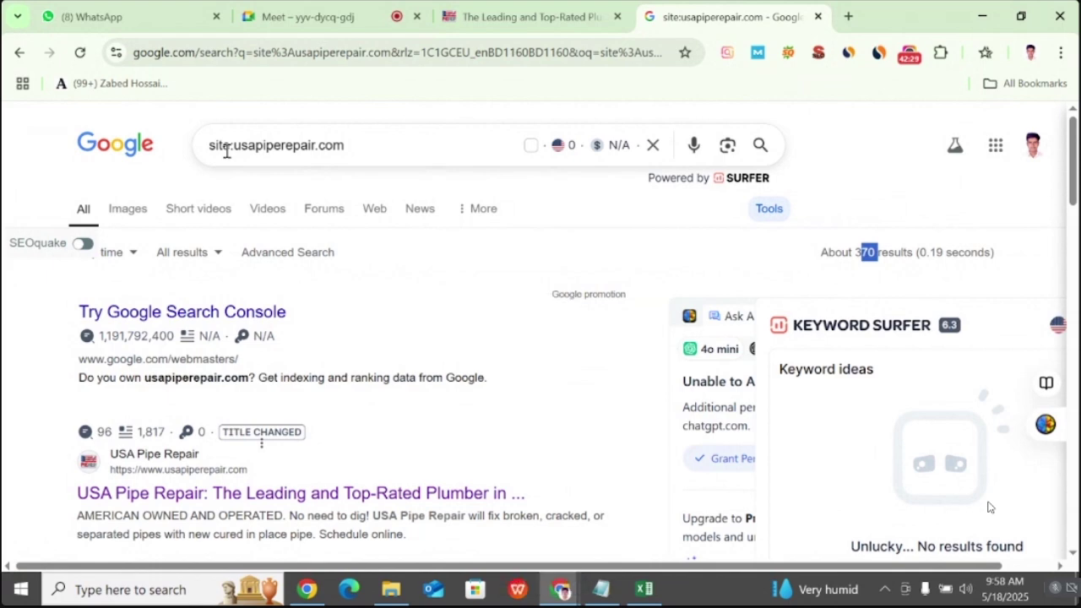
pyautogui.scroll(-15, 253, 264)
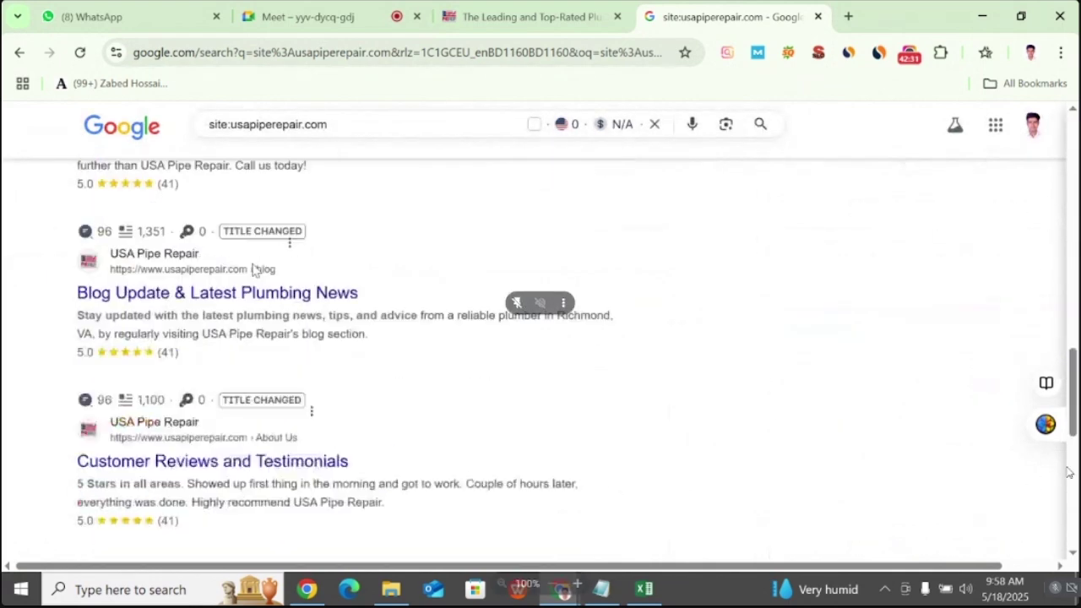
pyautogui.scroll(-5, 252, 264)
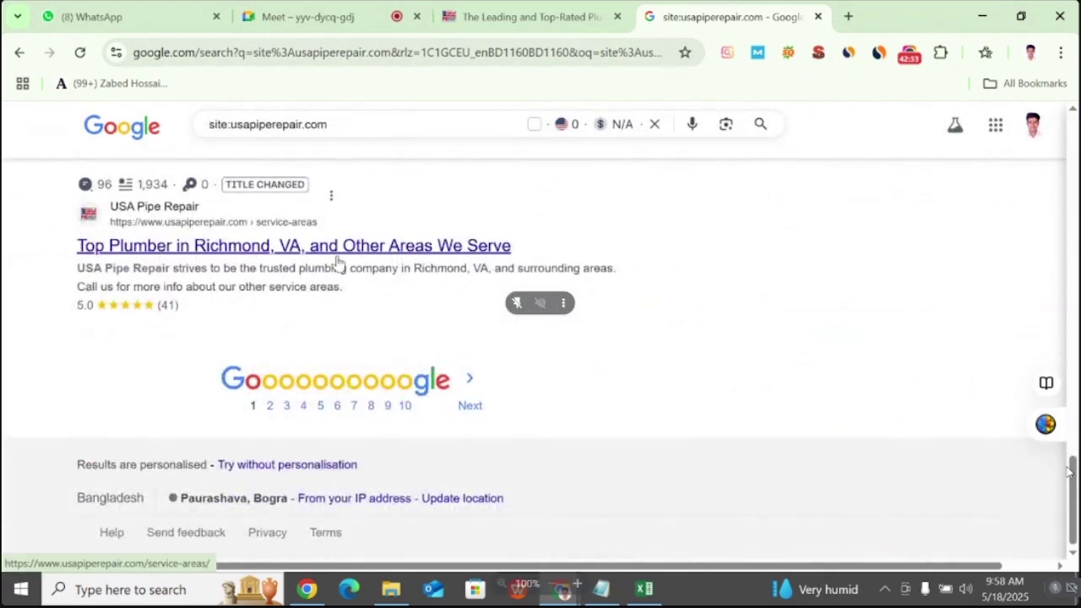
pyautogui.scroll(2, 333, 287)
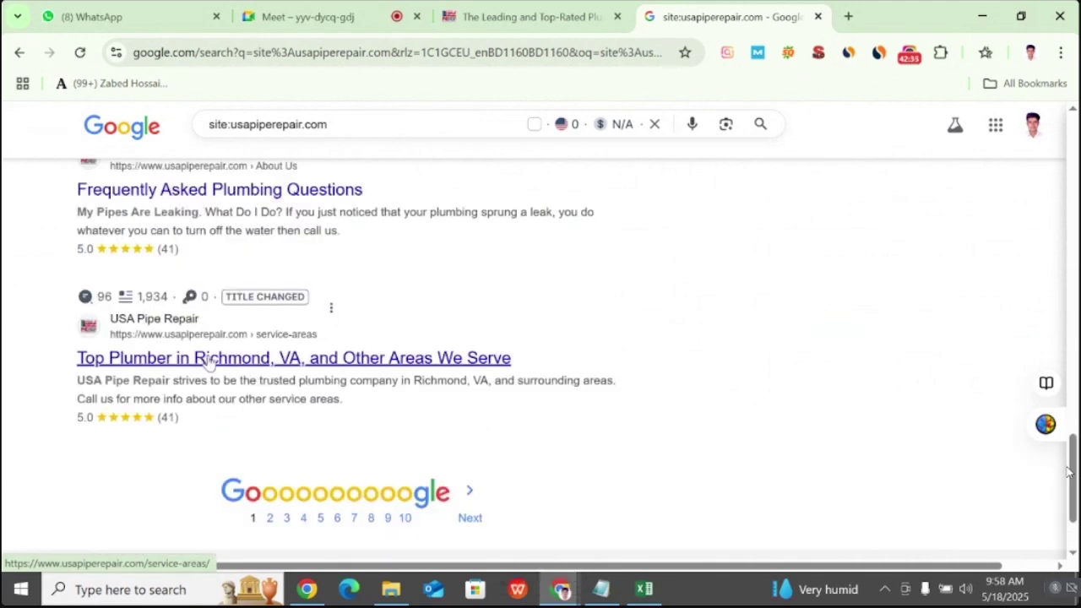
pyautogui.scroll(4, 216, 363)
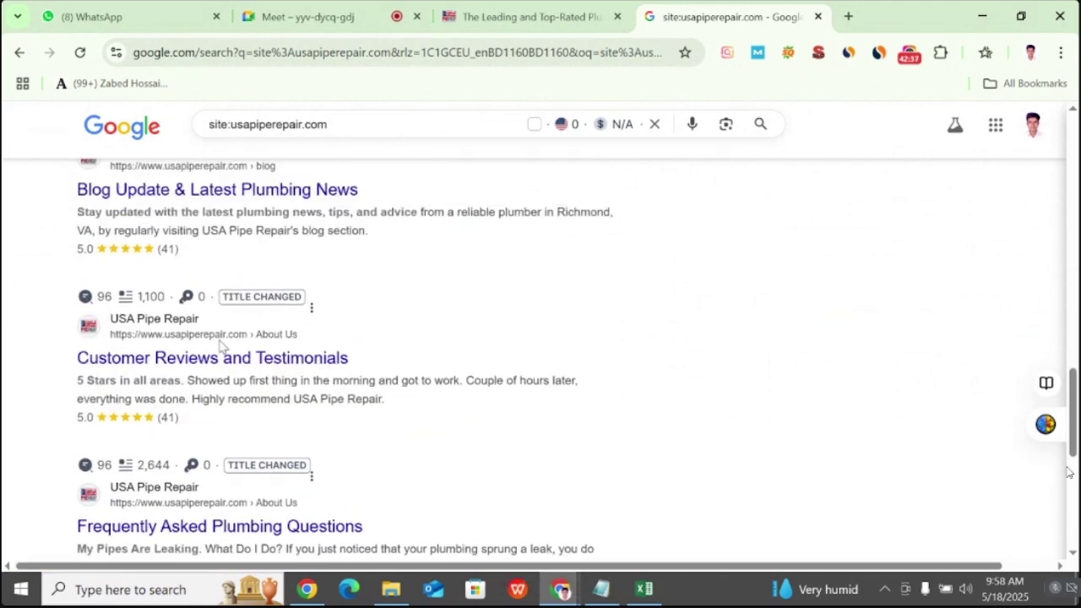
pyautogui.scroll(6, 224, 348)
pyautogui.scroll(10, 226, 353)
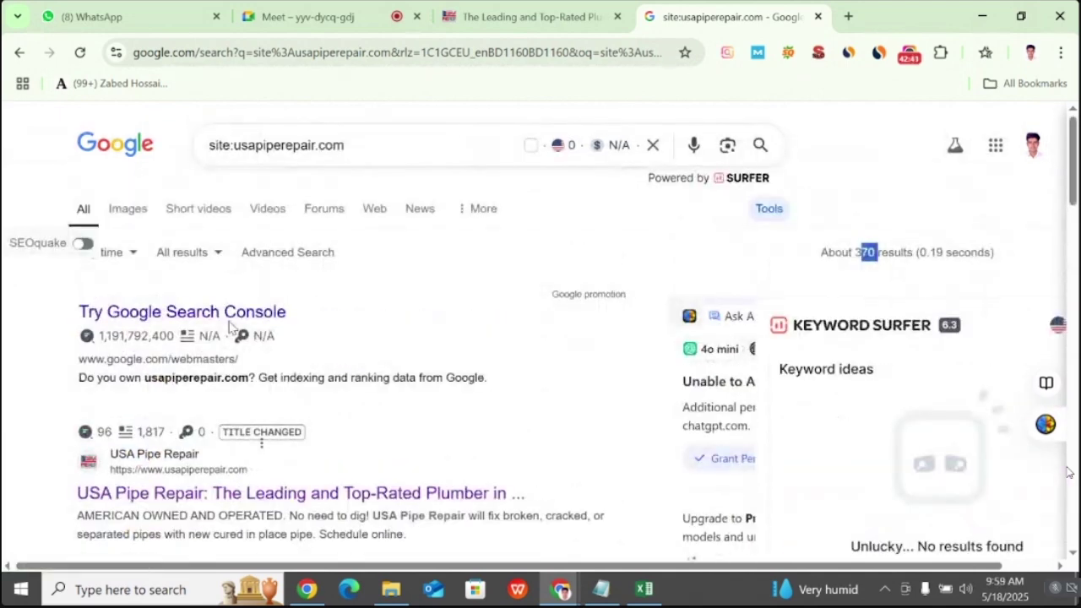
# - Check the Excel audit checklist, minimize it, and bring up the USA Pipe Repair homepage in Chrome
pyautogui.click(633, 581)
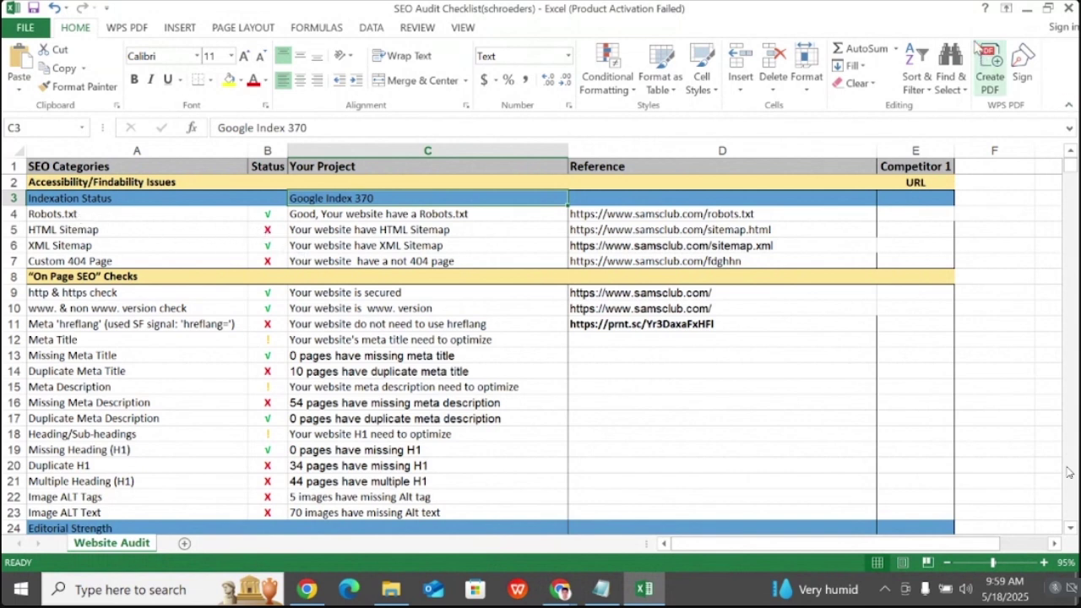
pyautogui.click(1026, 8)
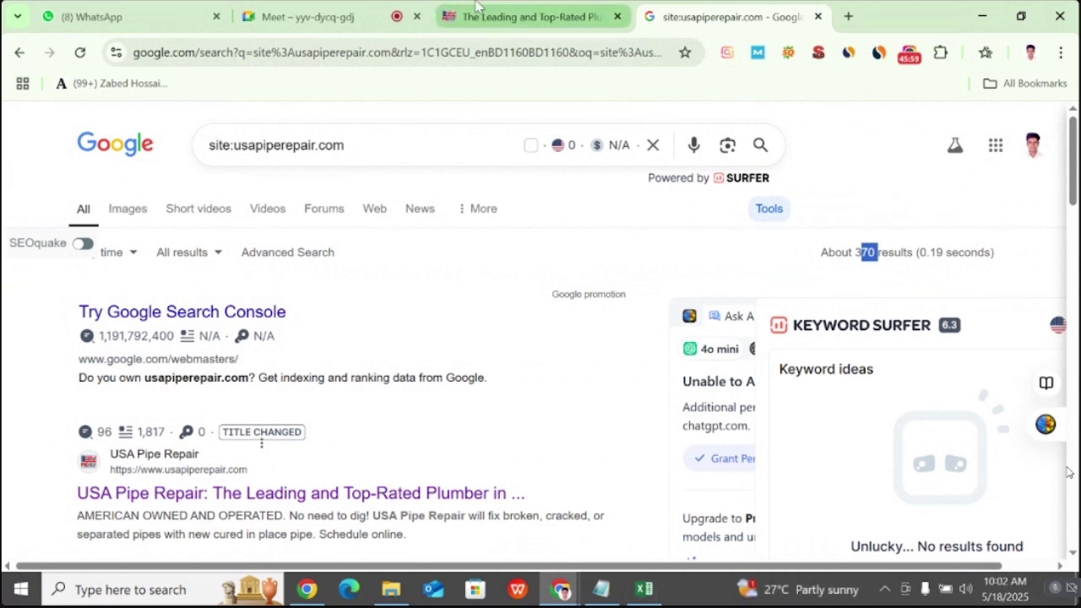
pyautogui.moveTo(477, 7)
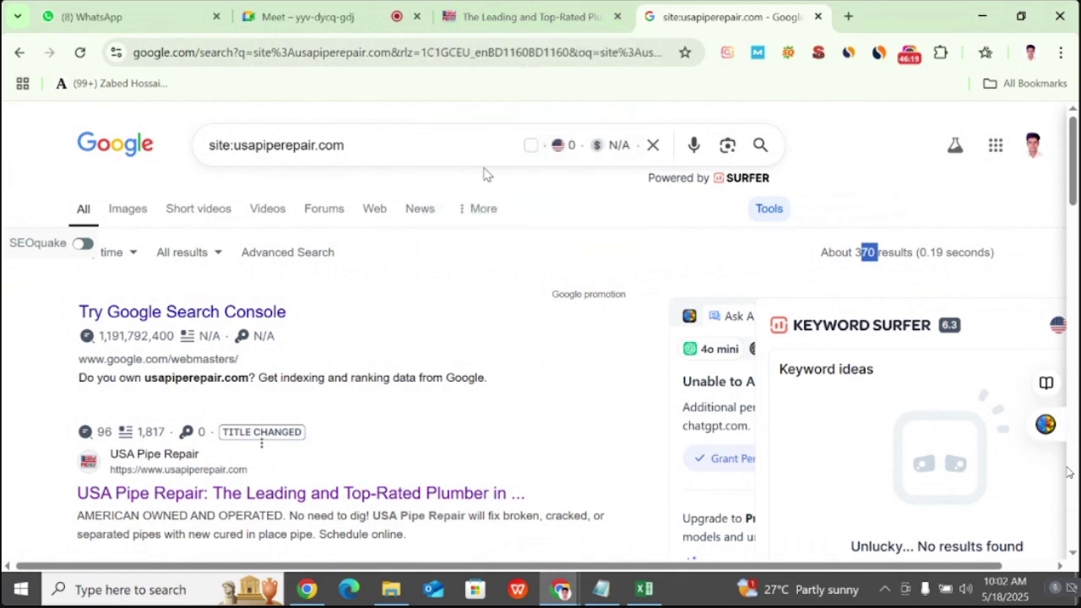
pyautogui.click(496, 10)
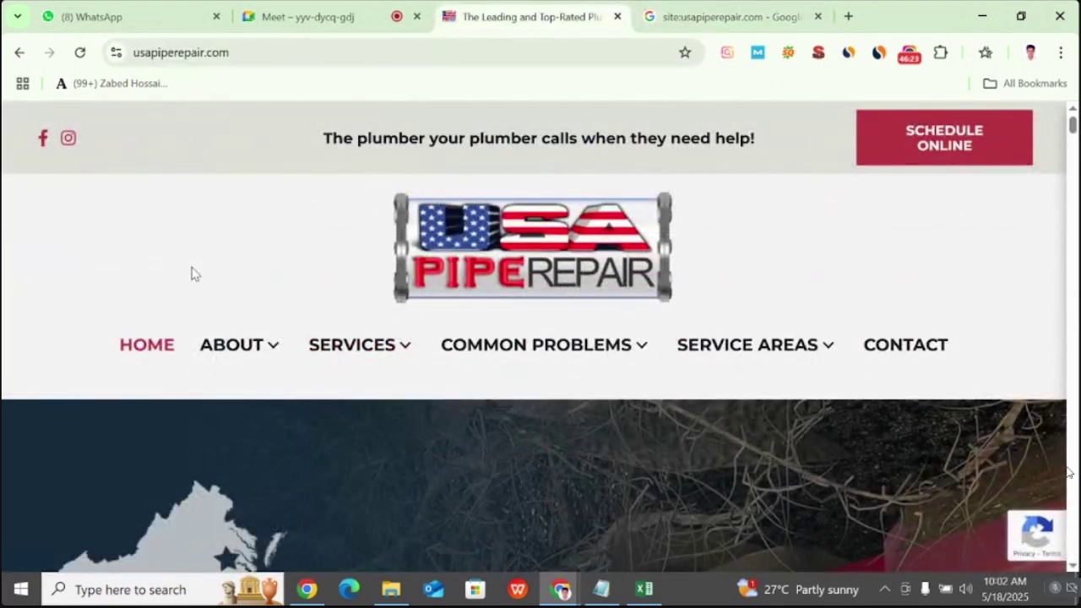
pyautogui.click(251, 53)
pyautogui.doubleClick(283, 52)
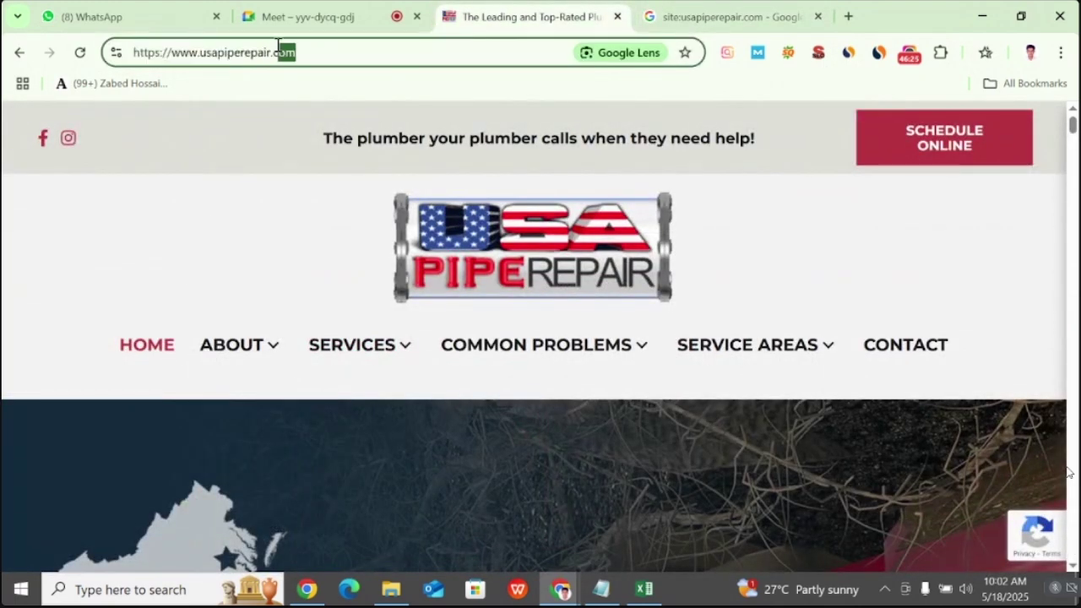
pyautogui.click(319, 49)
pyautogui.moveTo(275, 52); pyautogui.dragTo(125, 47)
pyautogui.hotkey('ctrl', 'c')
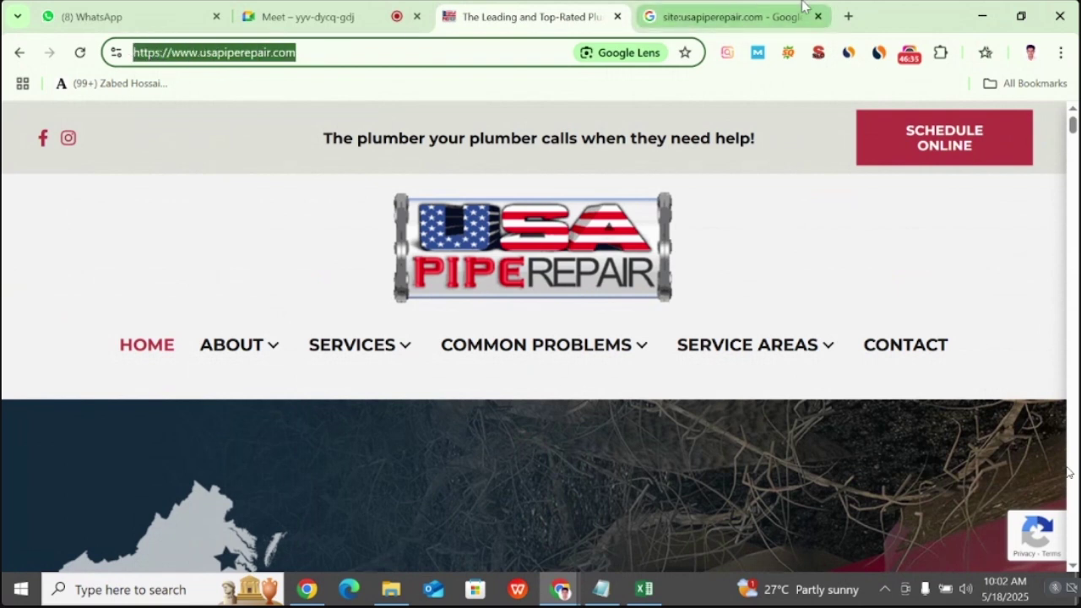
pyautogui.click(849, 16)
pyautogui.hotkey('ctrl', 'v')
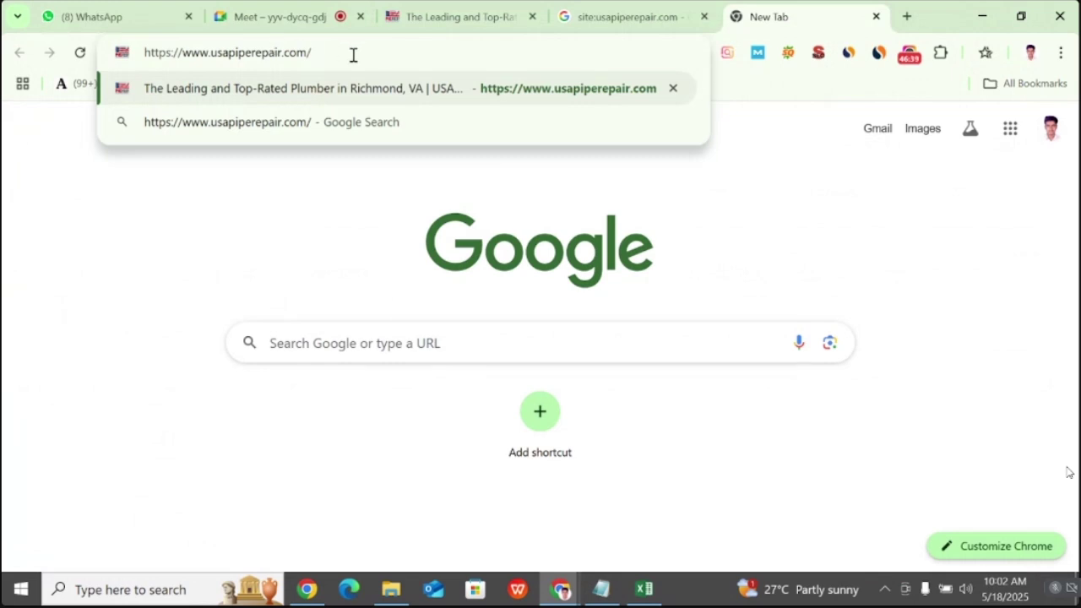
pyautogui.write('rob')
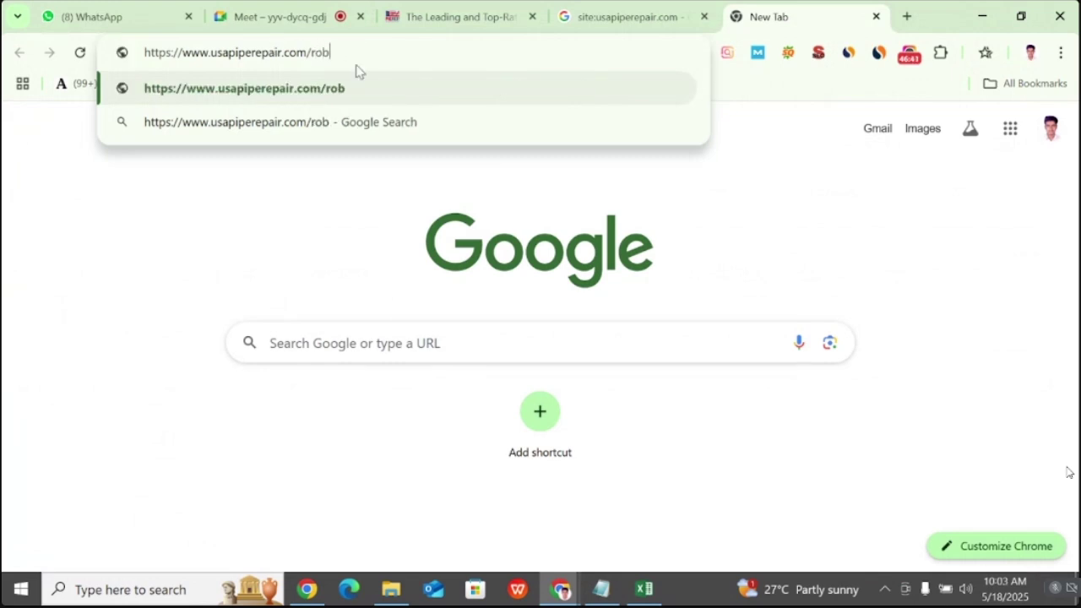
pyautogui.write('ots')
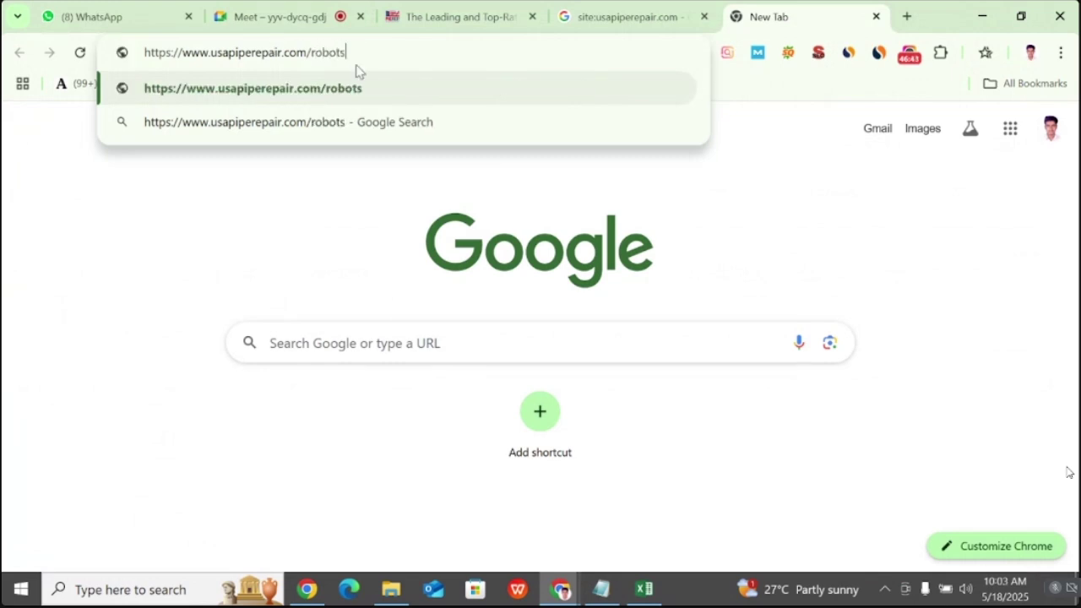
pyautogui.write('.txt')
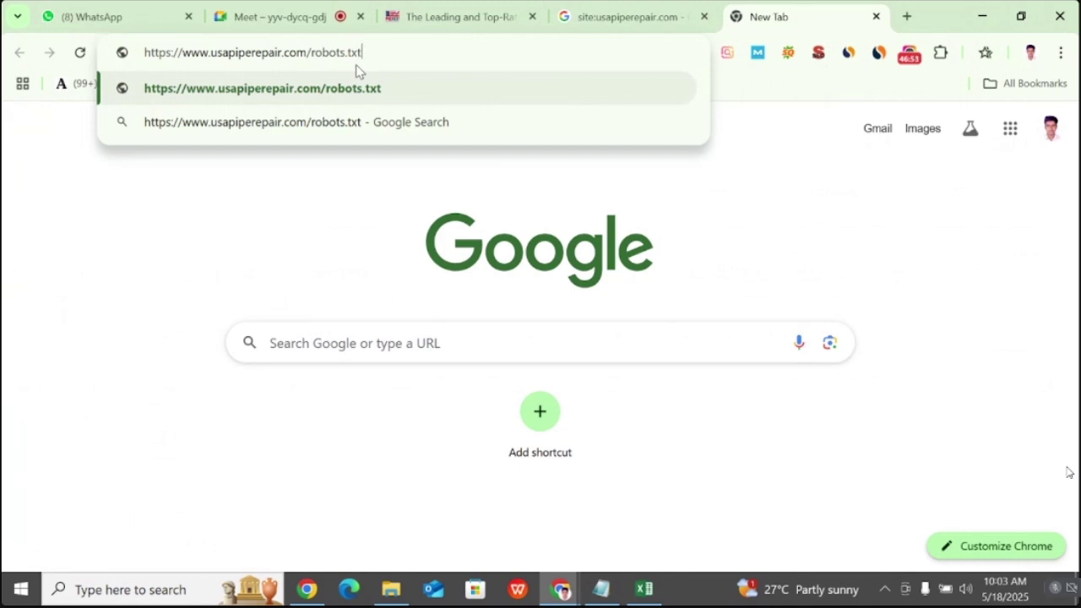
pyautogui.press('Return')
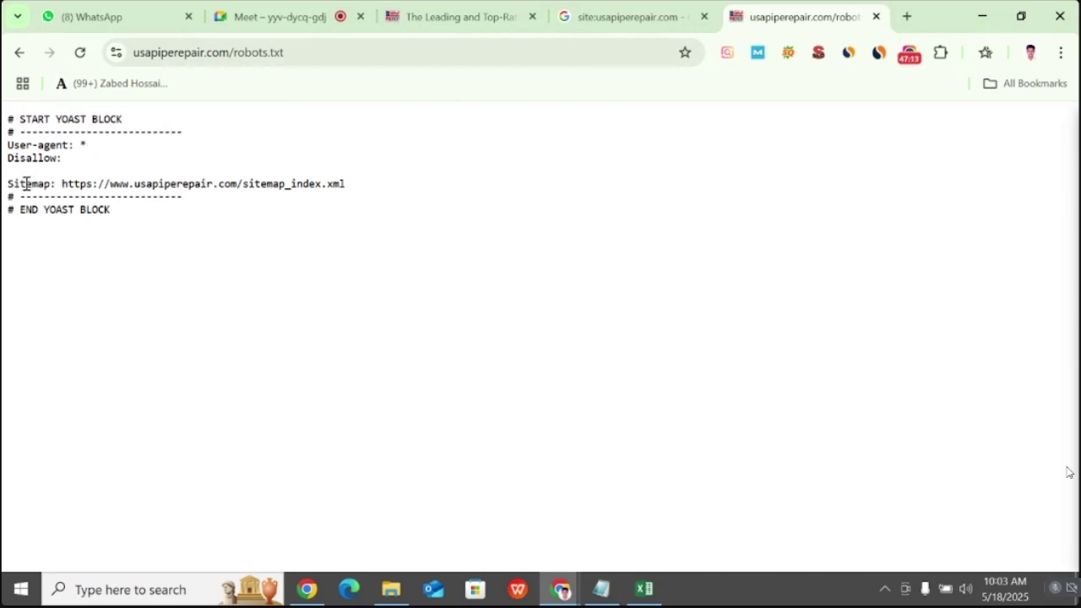
# - Examine the User-agent, Disallow and Sitemap lines of the site's robots.txt file
pyautogui.moveTo(12, 184); pyautogui.dragTo(345, 182)
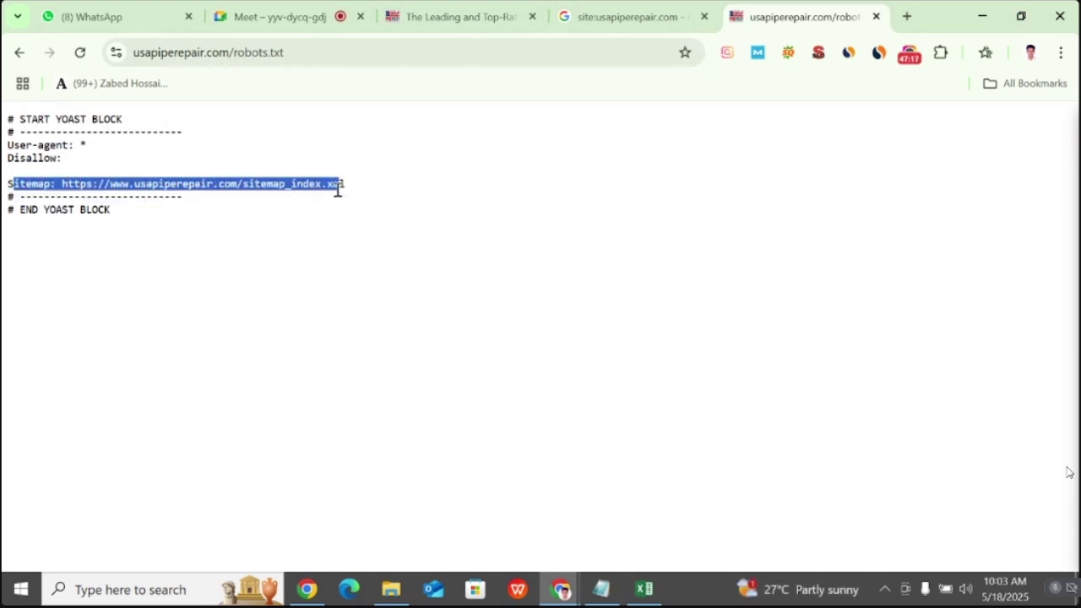
pyautogui.click(329, 199)
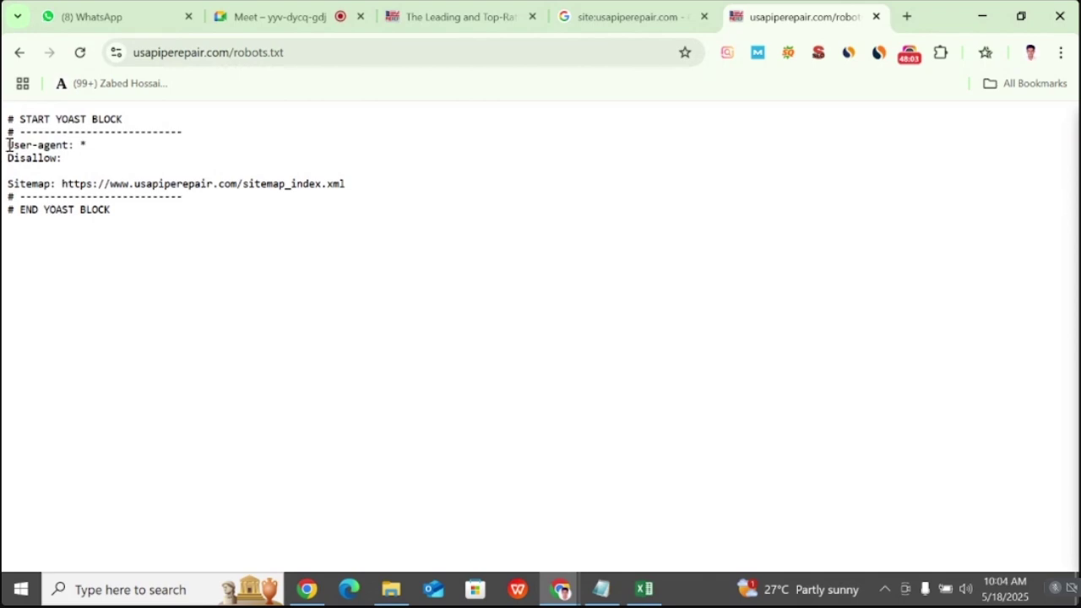
pyautogui.moveTo(9, 145); pyautogui.dragTo(94, 154)
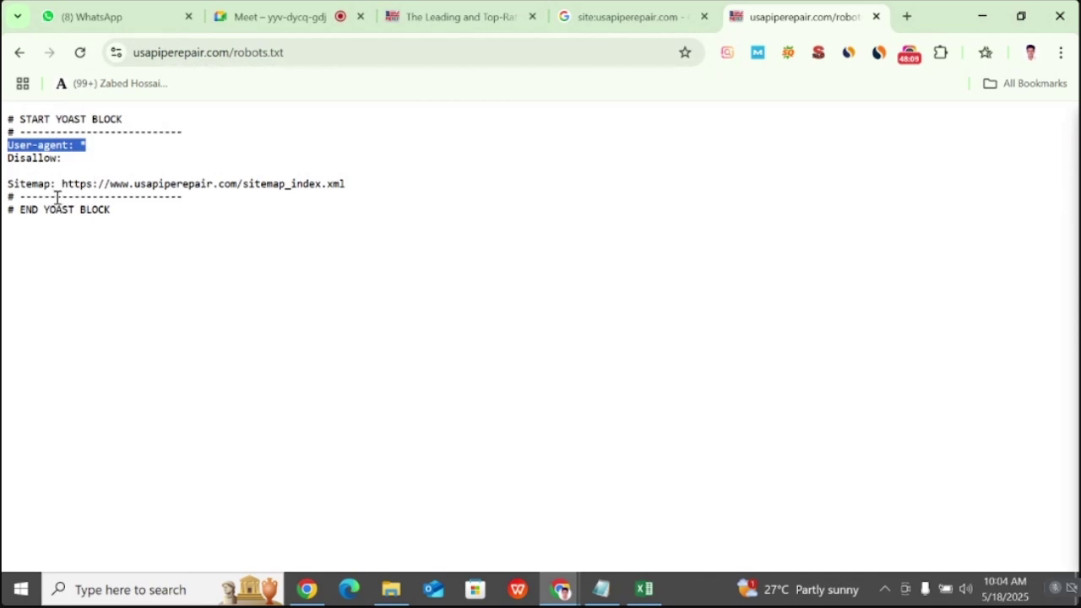
pyautogui.moveTo(9, 188); pyautogui.dragTo(342, 180)
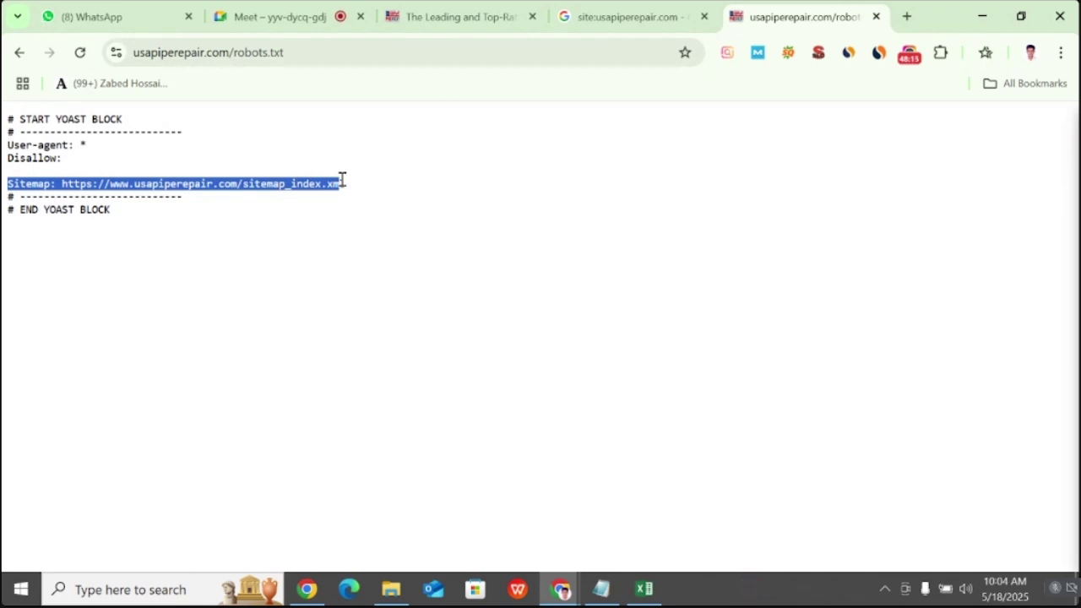
pyautogui.click(56, 158)
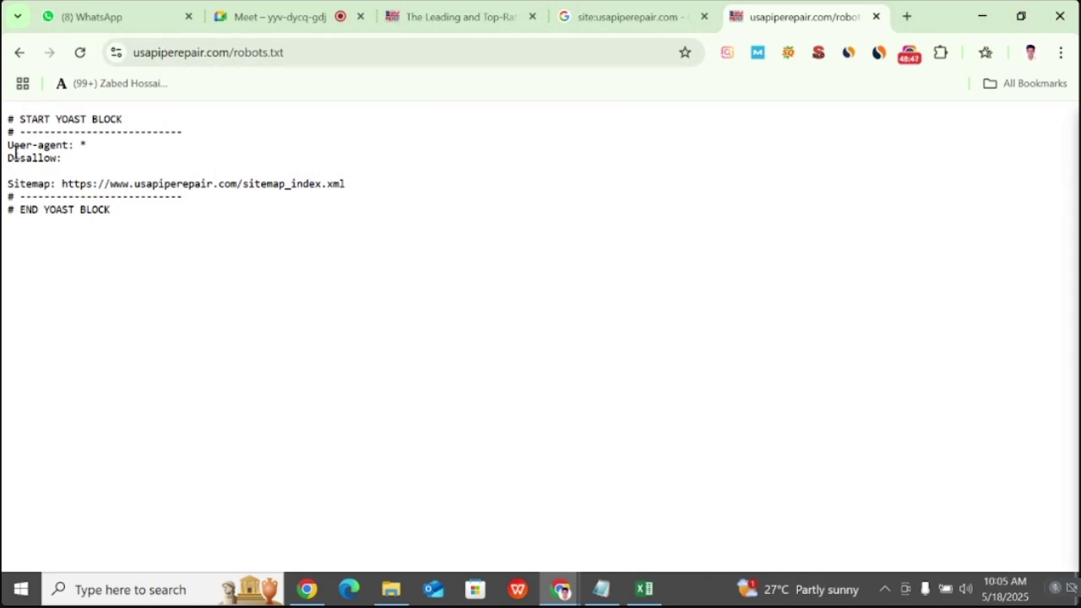
pyautogui.moveTo(8, 145); pyautogui.dragTo(353, 186)
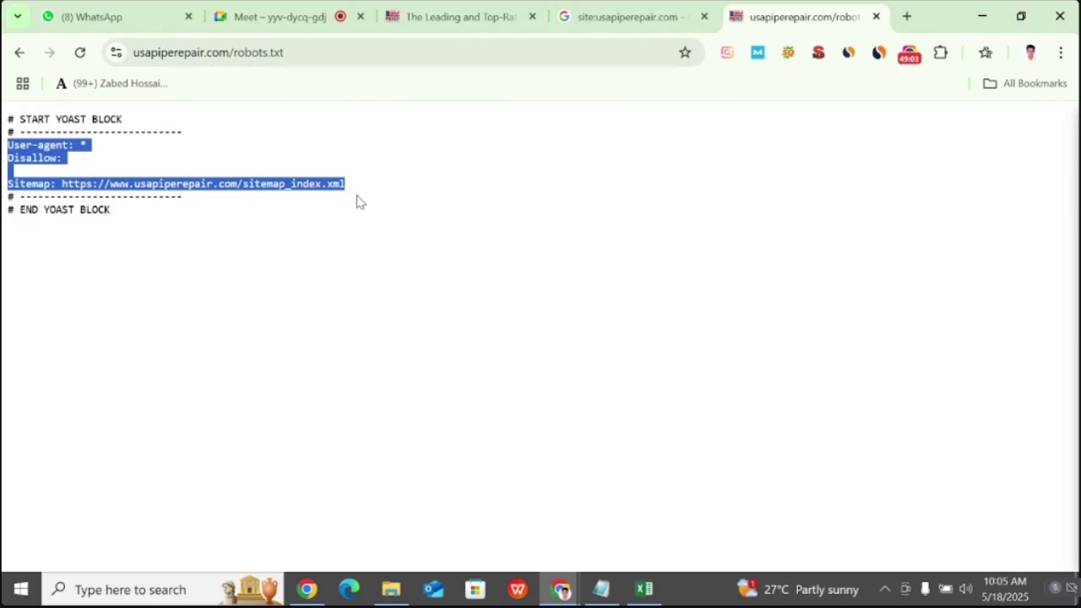
pyautogui.click(57, 185)
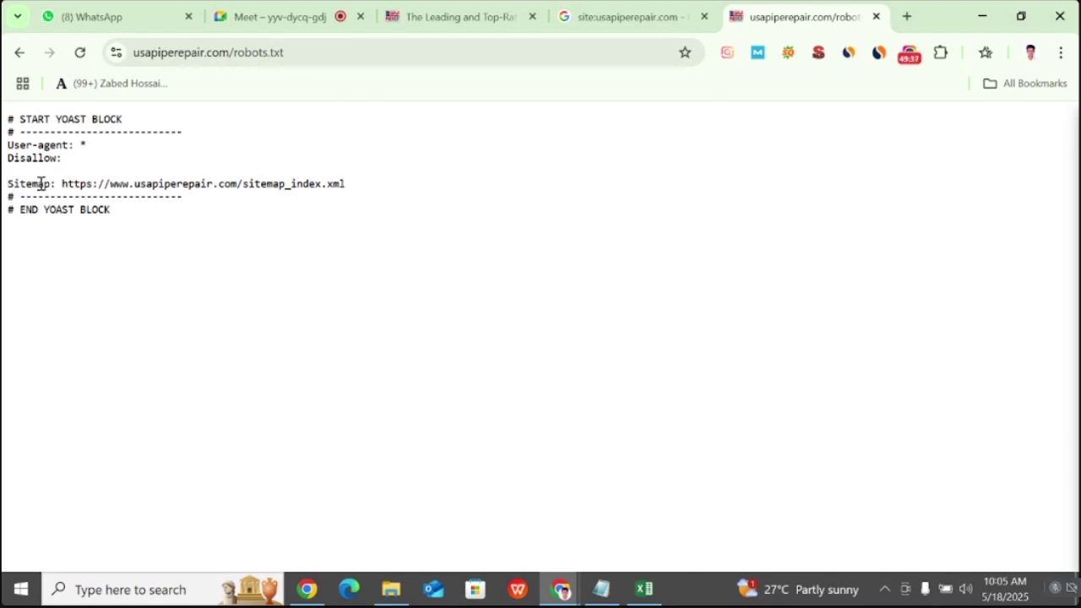
# - Re-examine the robots.txt directives, focusing on the User-agent wildcard and the sitemap_index.xml address
pyautogui.moveTo(7, 144); pyautogui.dragTo(91, 146)
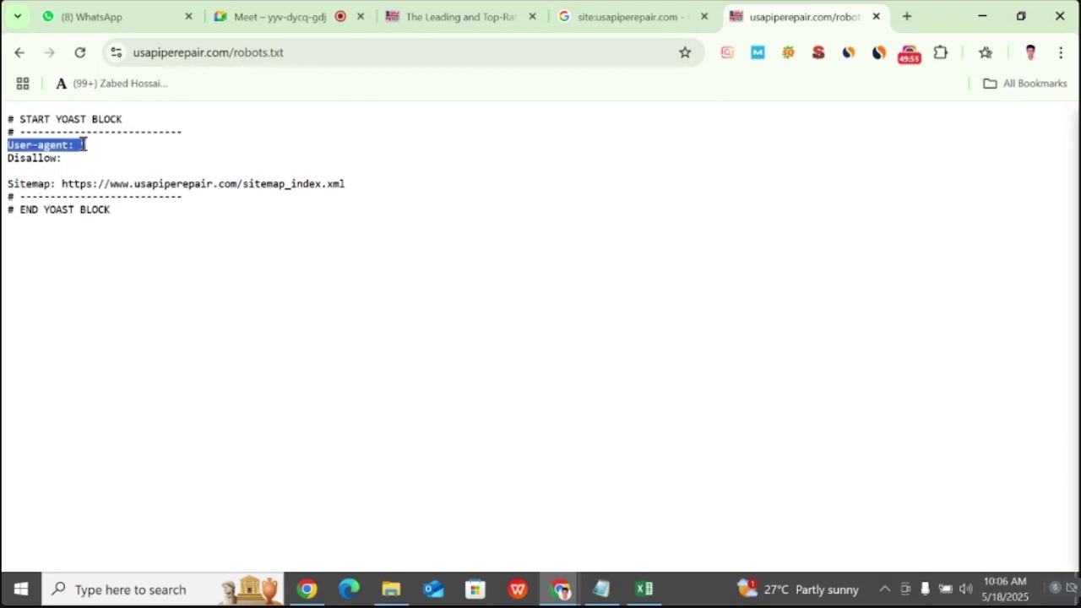
pyautogui.click(39, 144)
pyautogui.moveTo(80, 143); pyautogui.dragTo(87, 145)
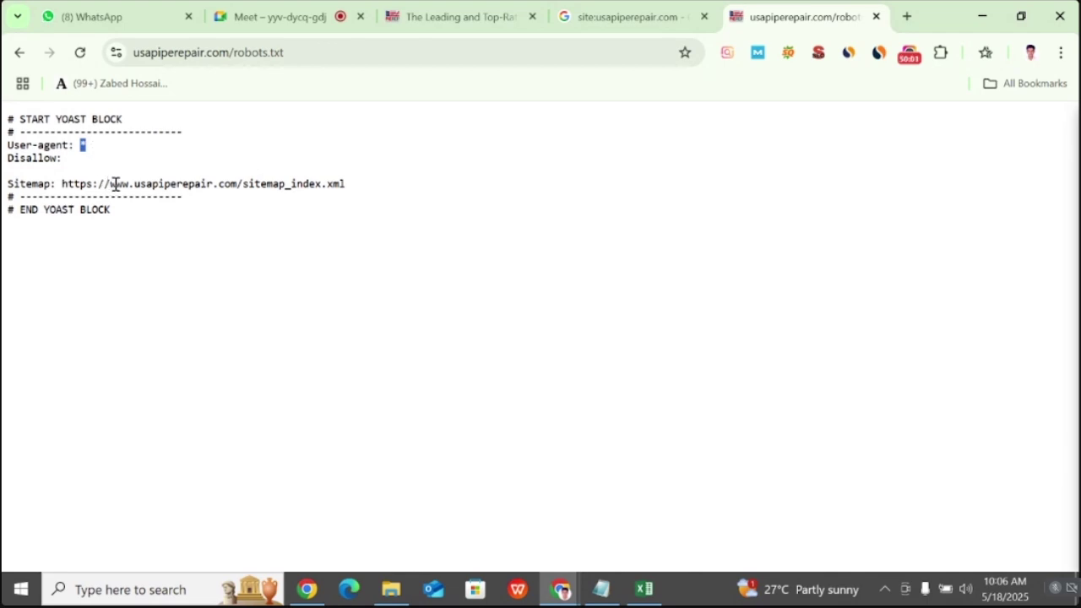
pyautogui.moveTo(6, 185); pyautogui.dragTo(352, 182)
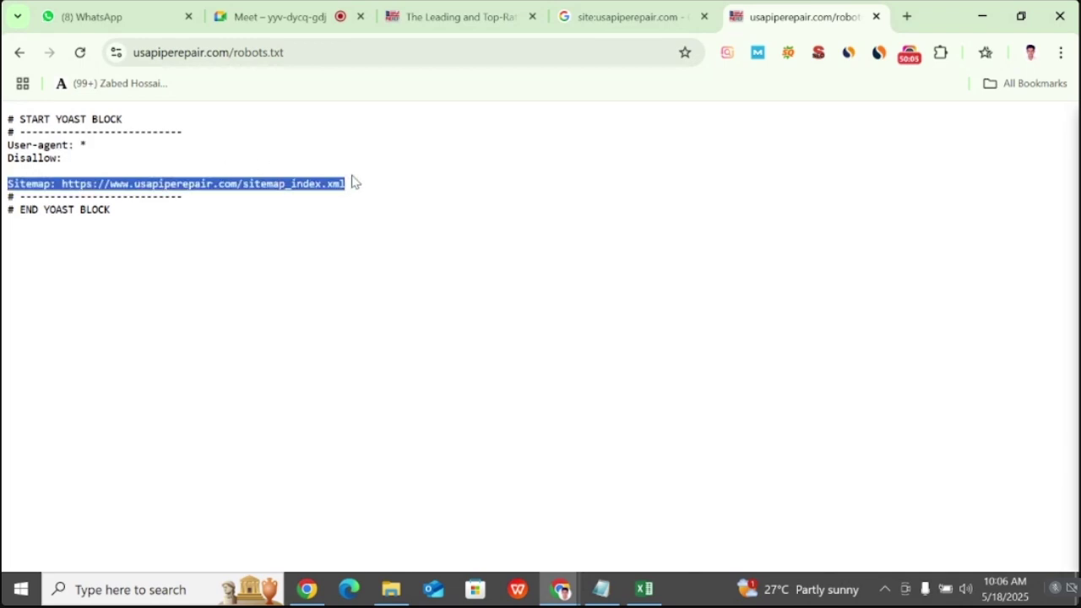
pyautogui.click(70, 190)
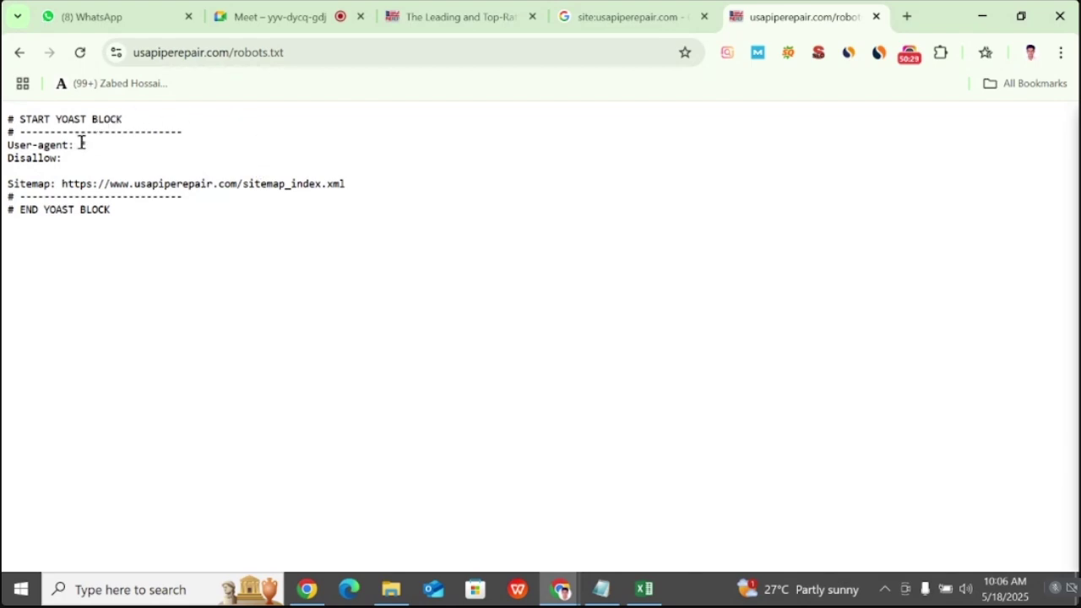
pyautogui.moveTo(78, 144); pyautogui.dragTo(99, 150)
pyautogui.moveTo(8, 144); pyautogui.dragTo(72, 175)
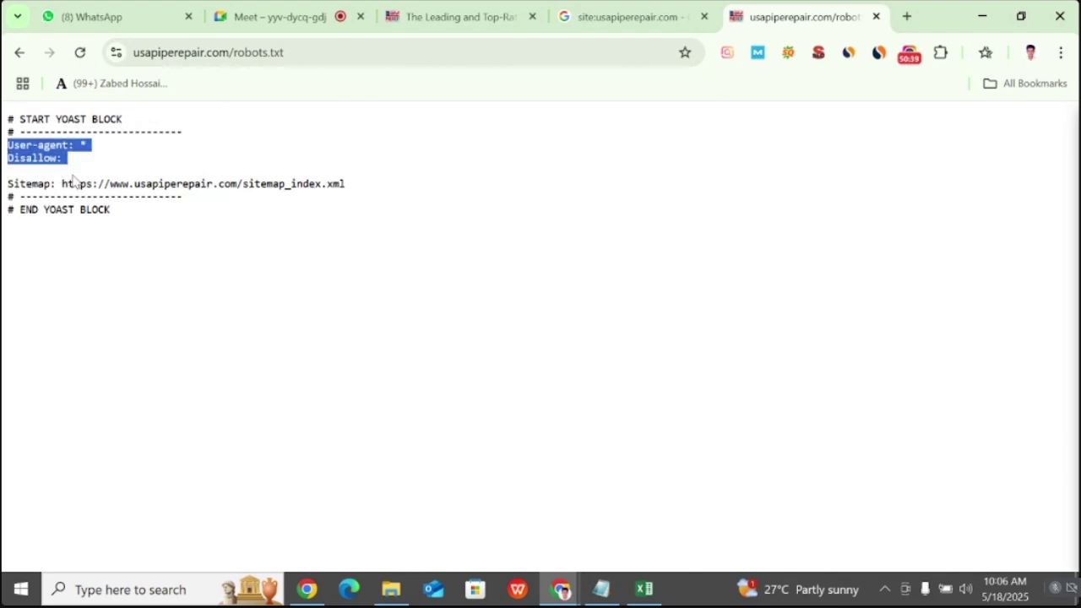
pyautogui.keyDown('shift'); pyautogui.click(355, 190); pyautogui.keyUp('shift')
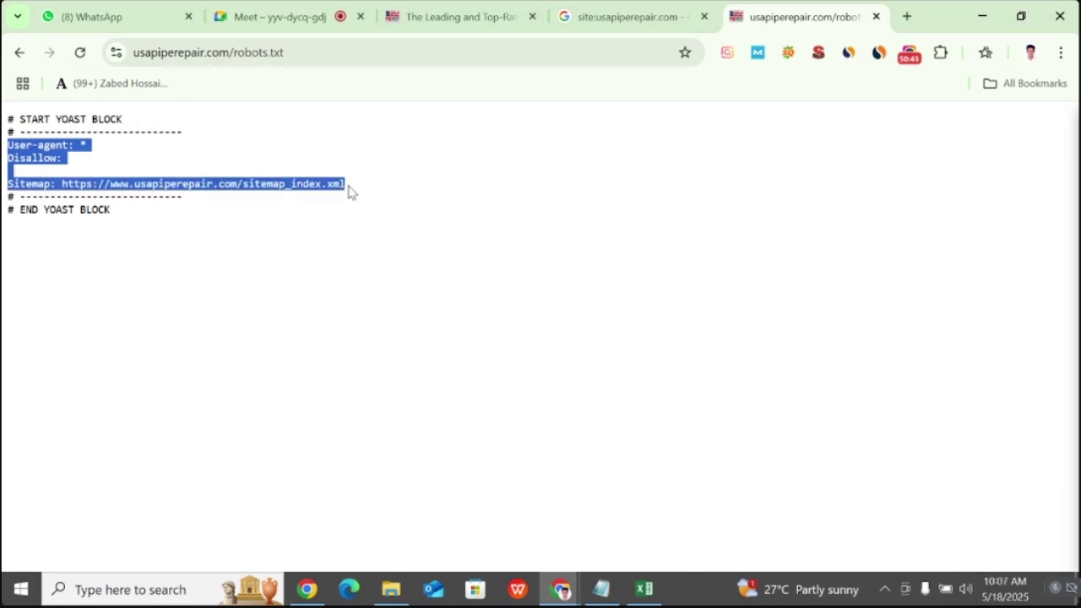
pyautogui.click(93, 150)
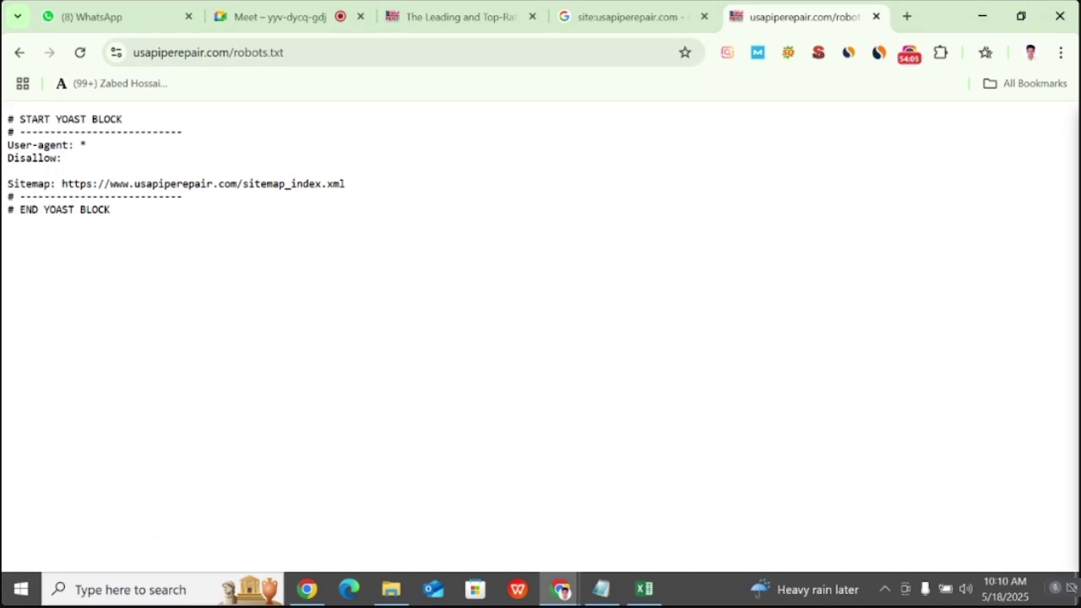
# - Check the Excel audit checklist, return to Chrome, and copy the robots.txt page's full URL
pyautogui.click(640, 595)
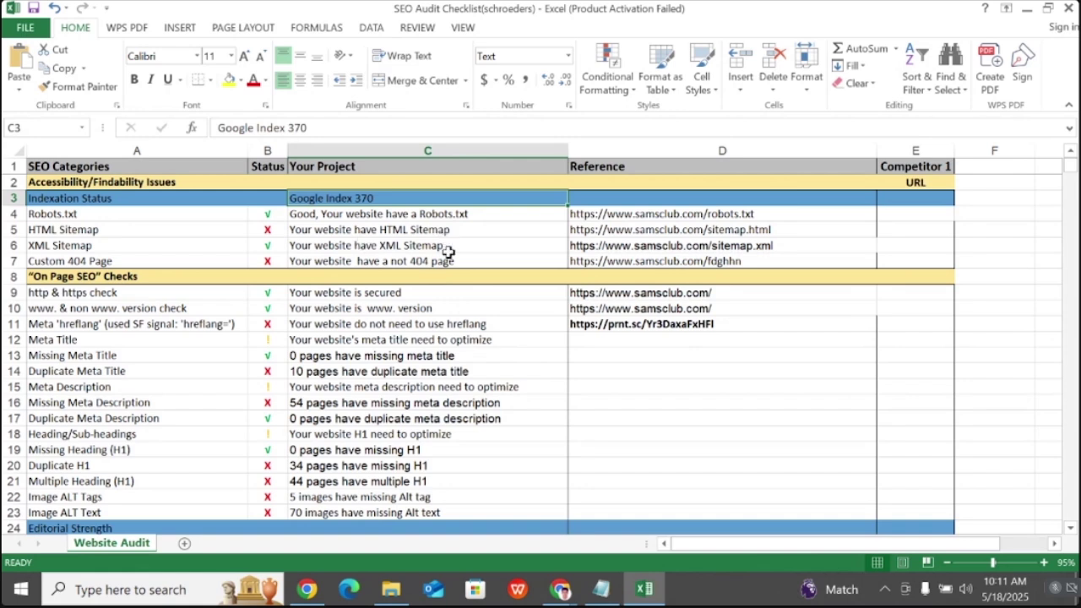
pyautogui.click(550, 596)
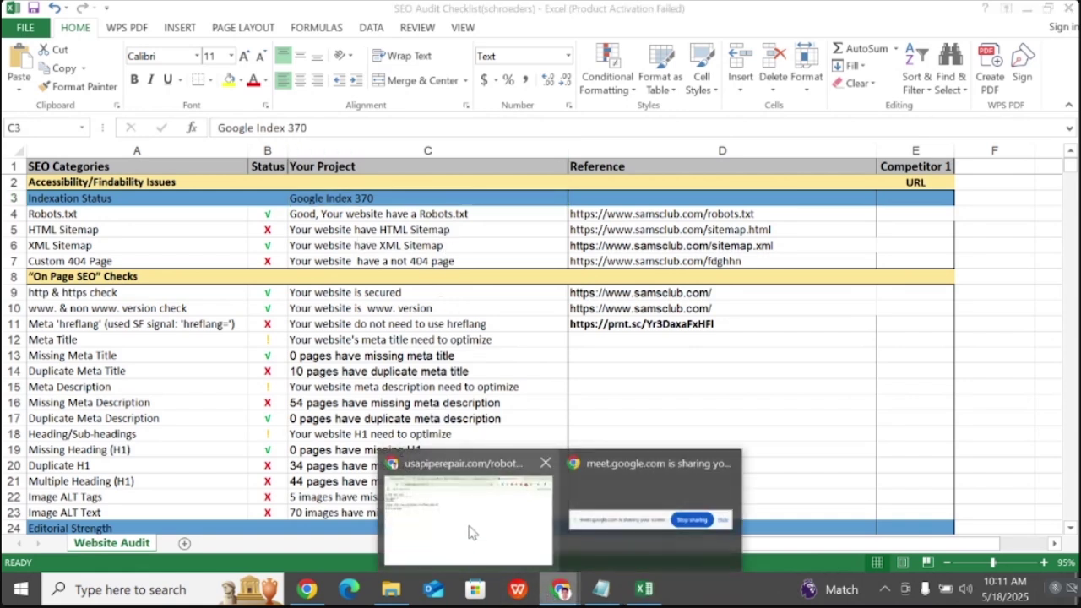
pyautogui.click(470, 531)
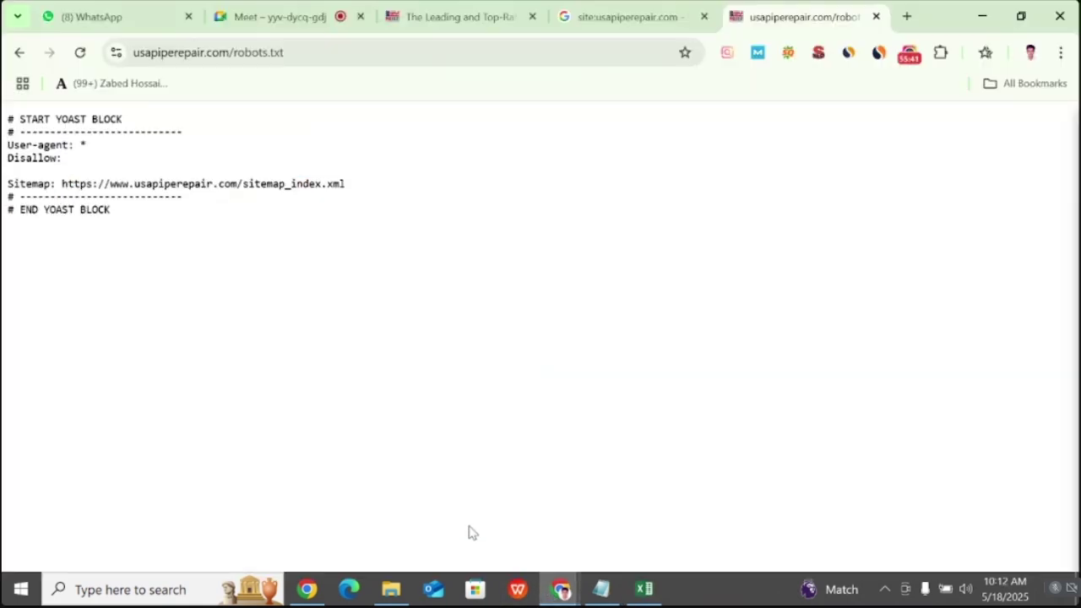
pyautogui.click(221, 53)
pyautogui.hotkey('ctrl', 'c')
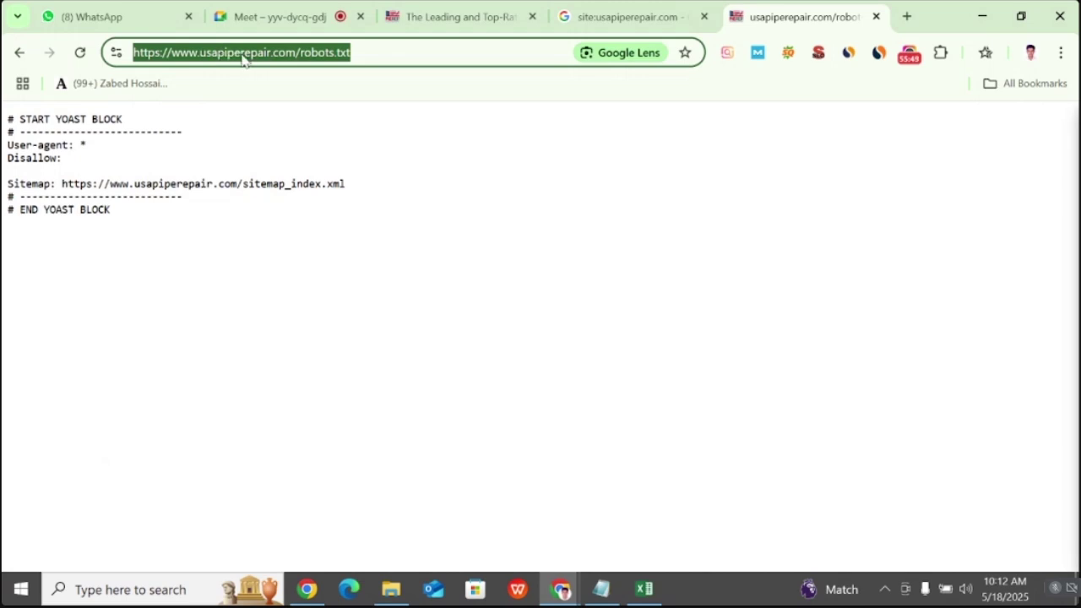
pyautogui.click(643, 589)
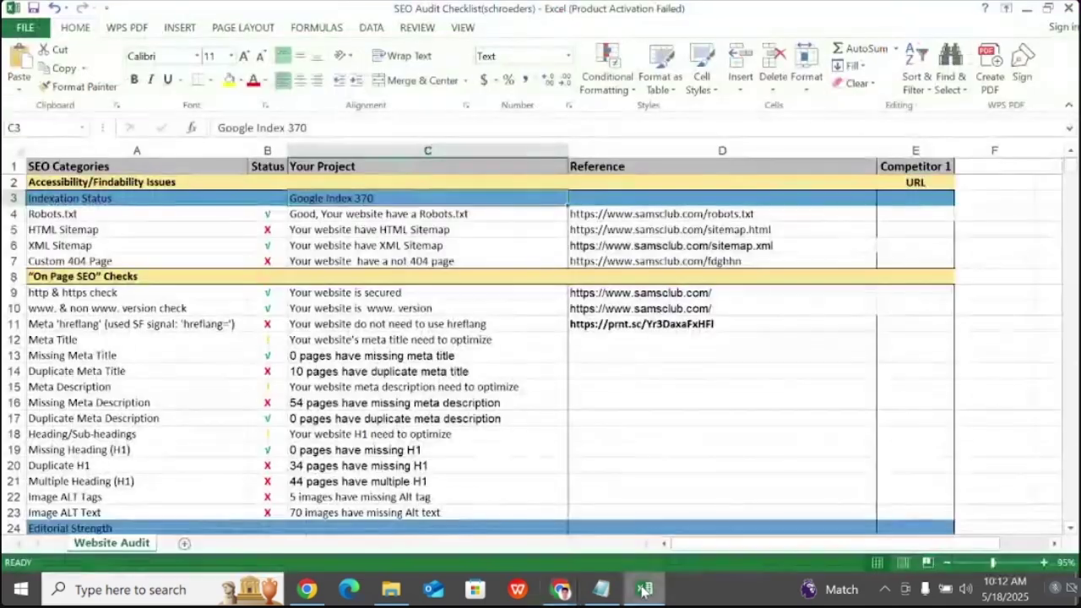
pyautogui.click(656, 217)
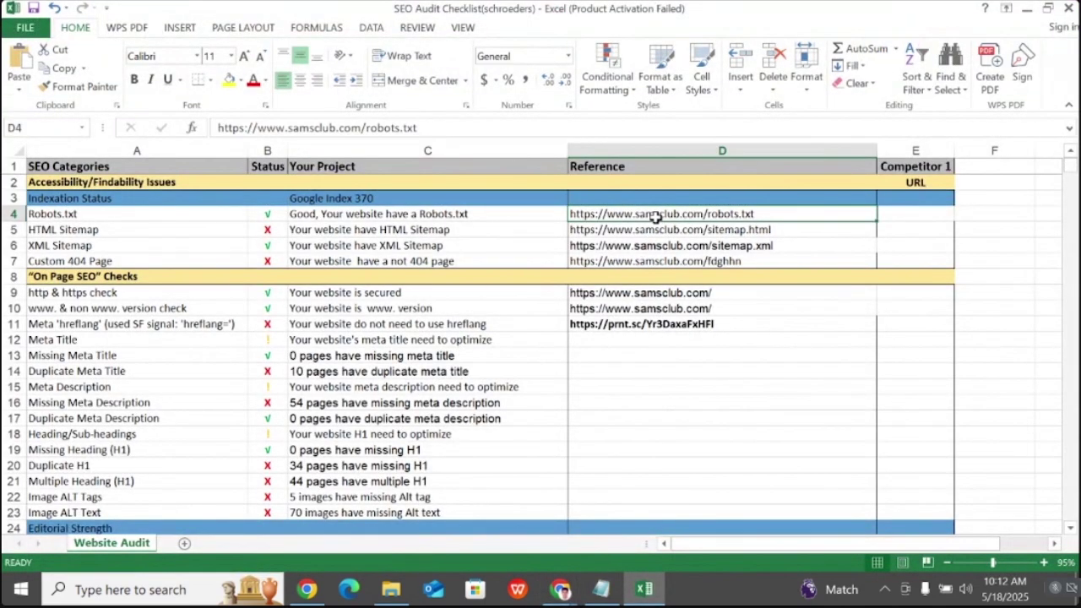
pyautogui.hotkey('ctrl', 'v')
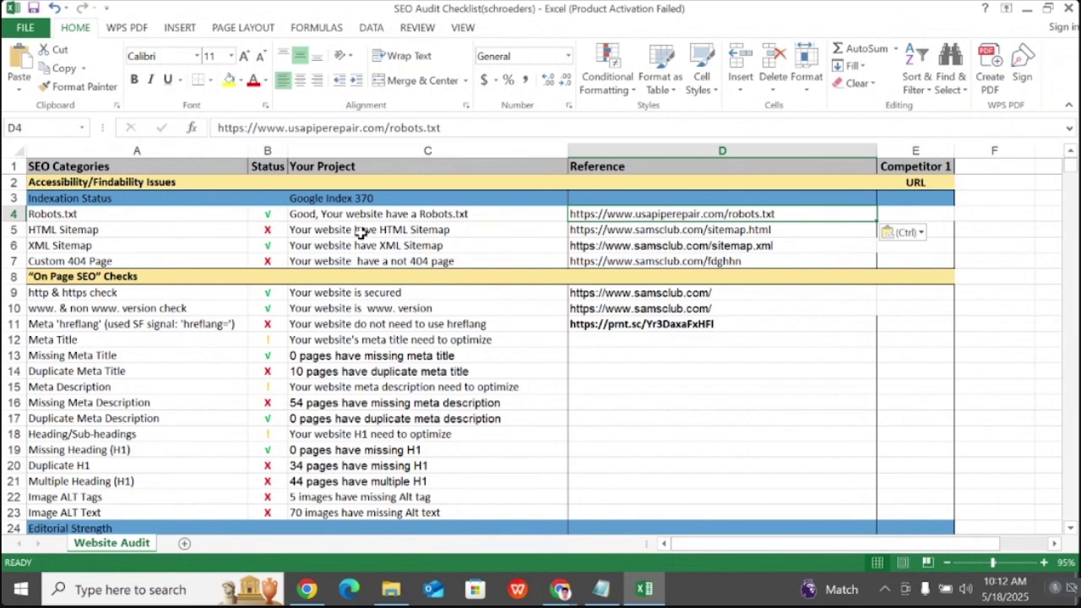
# - Switch to Chrome and bring up the USA Pipe Repair homepage
pyautogui.click(557, 588)
pyautogui.click(504, 550)
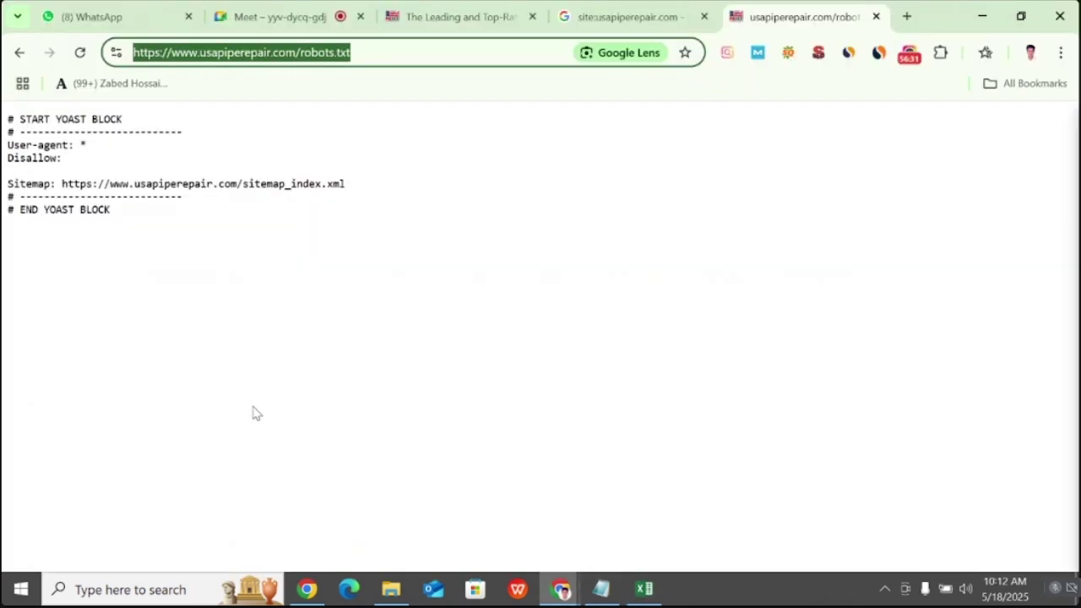
pyautogui.click(464, 7)
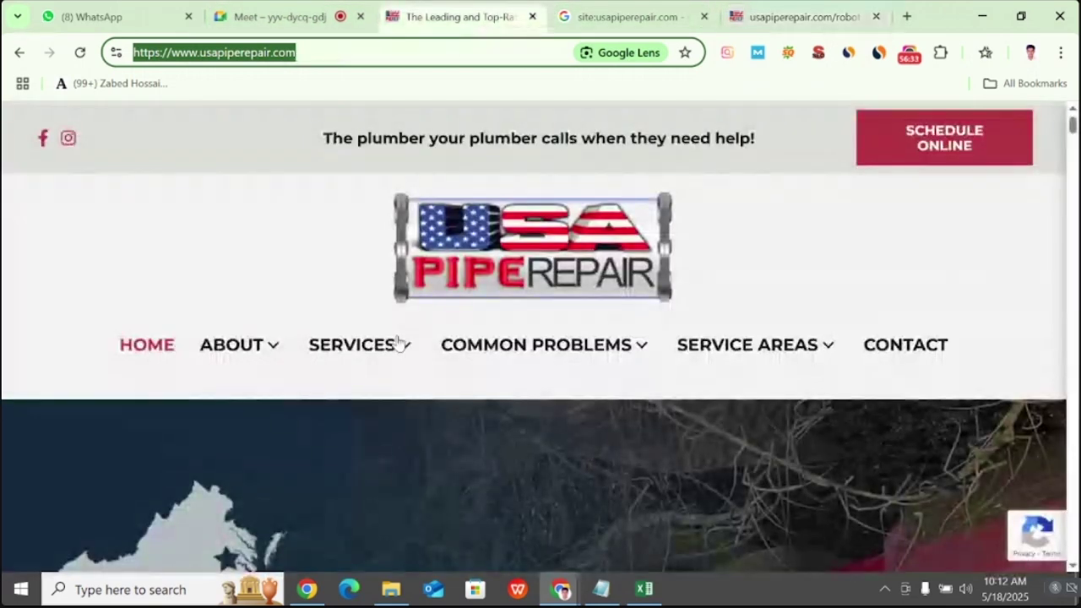
pyautogui.click(256, 122)
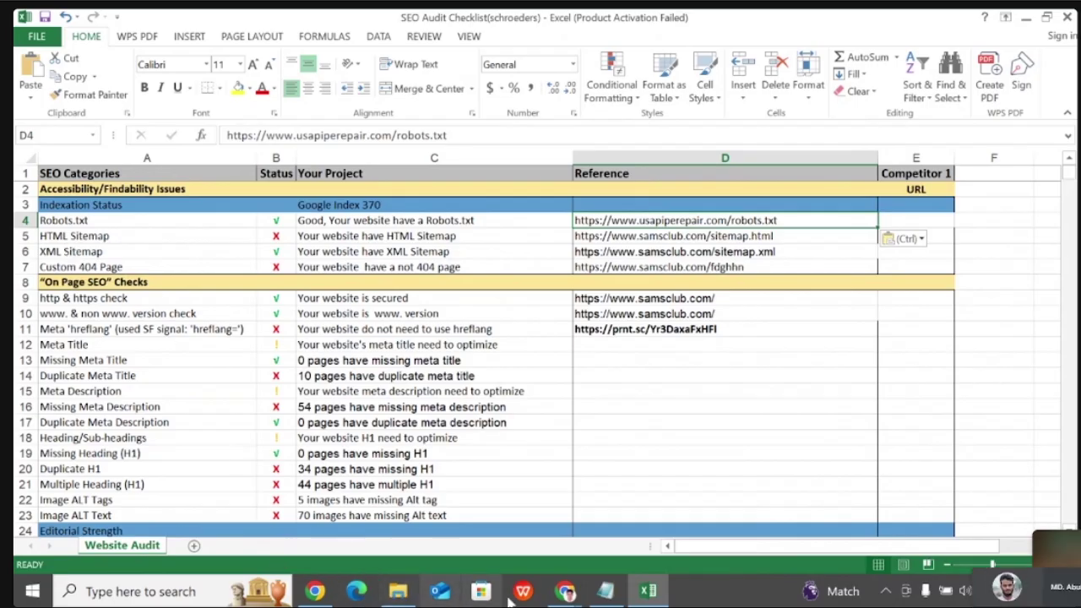
# - Return from Excel to the USA Pipe Repair homepage in Chrome and open the Sitemap page linked in its footer
pyautogui.moveTo(568, 595)
pyautogui.click(603, 497)
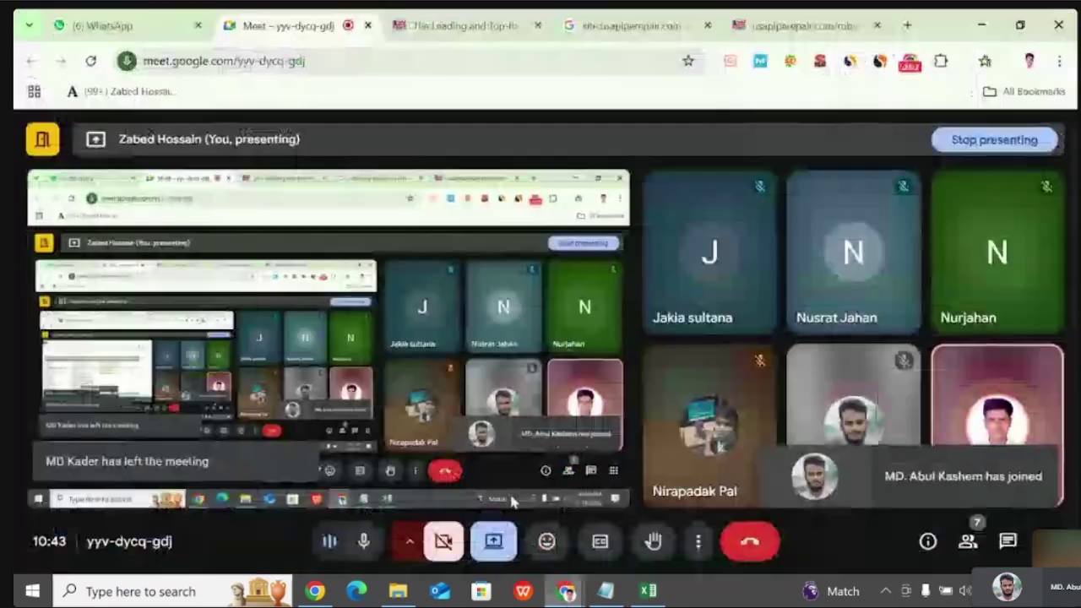
pyautogui.click(505, 18)
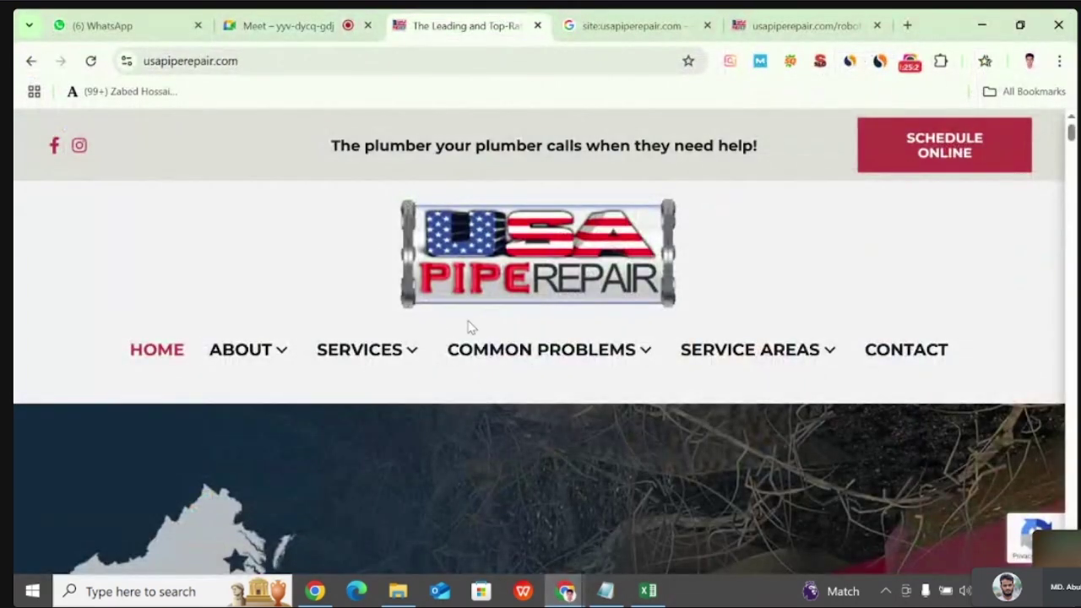
pyautogui.scroll(-5, 591, 439)
pyautogui.scroll(-15, 598, 460)
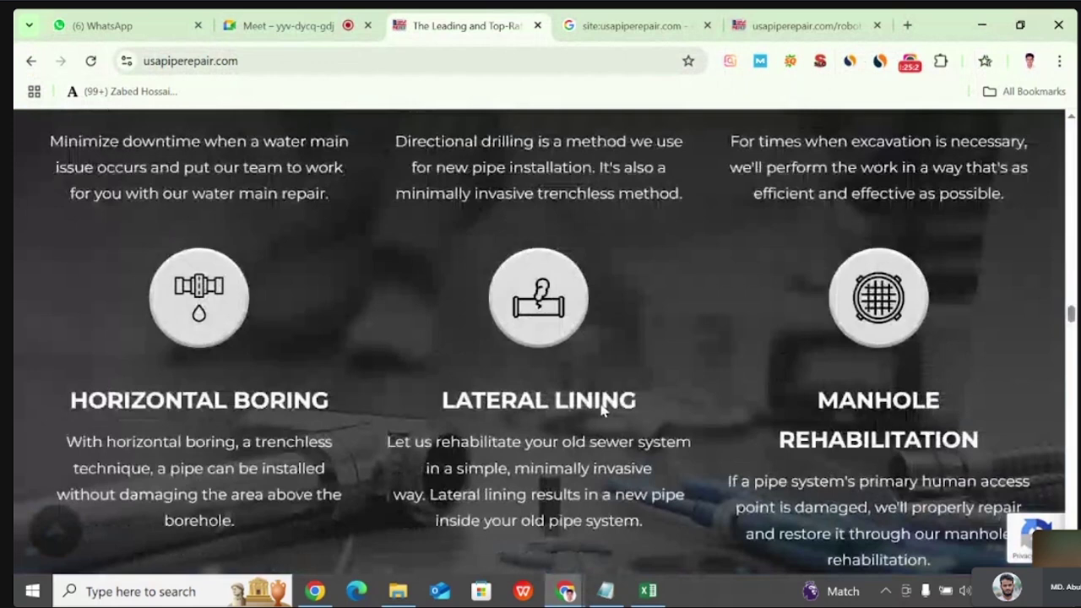
pyautogui.scroll(-10, 601, 405)
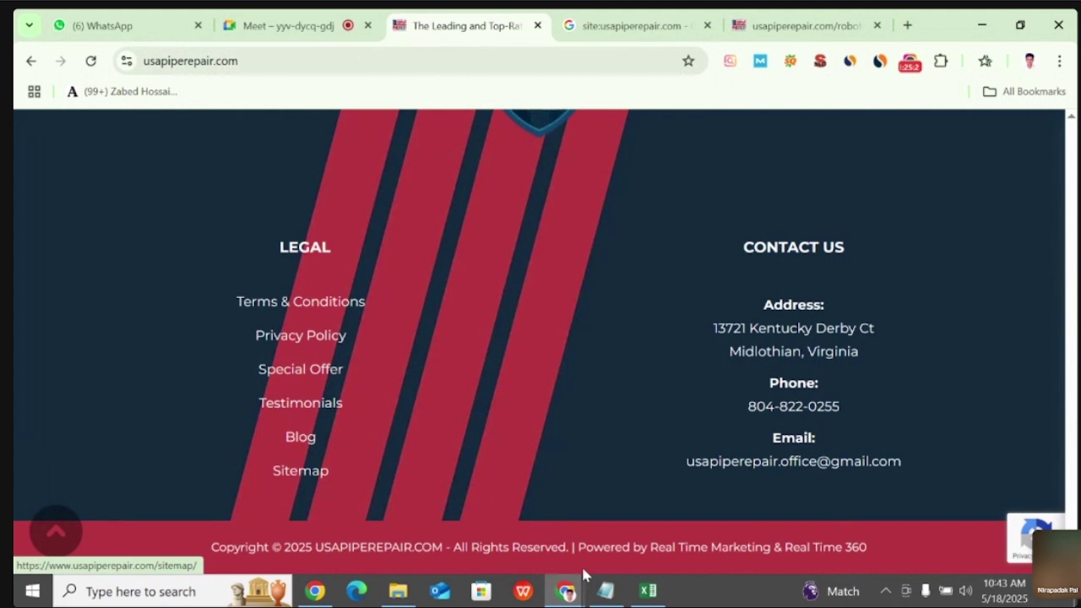
pyautogui.click(313, 478)
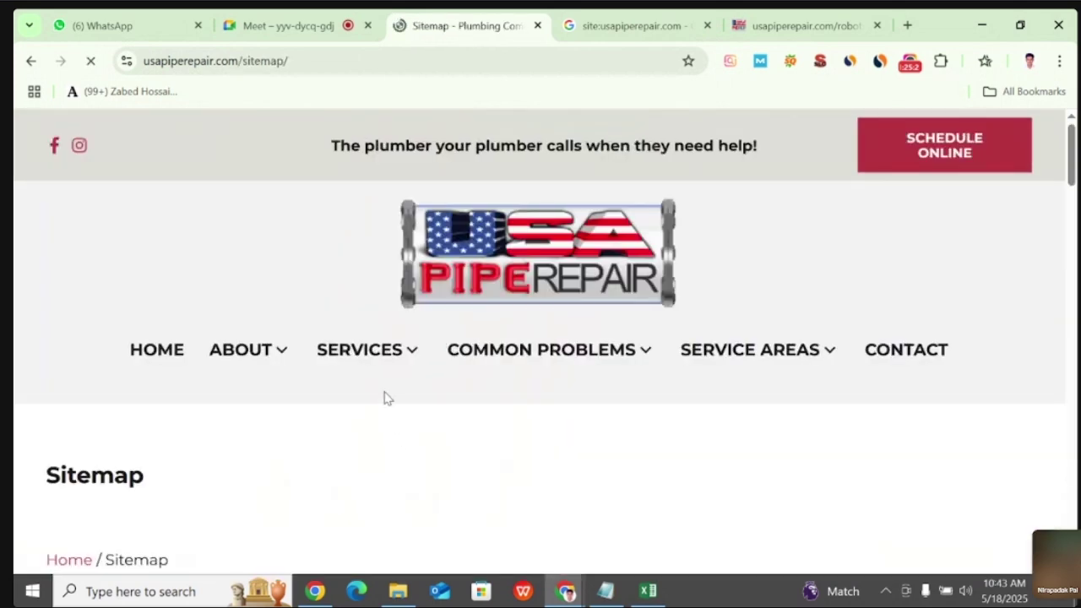
# - Examine the HTML sitemap page's nested links for the site's main pages, services and service areas
pyautogui.scroll(-5, 369, 365)
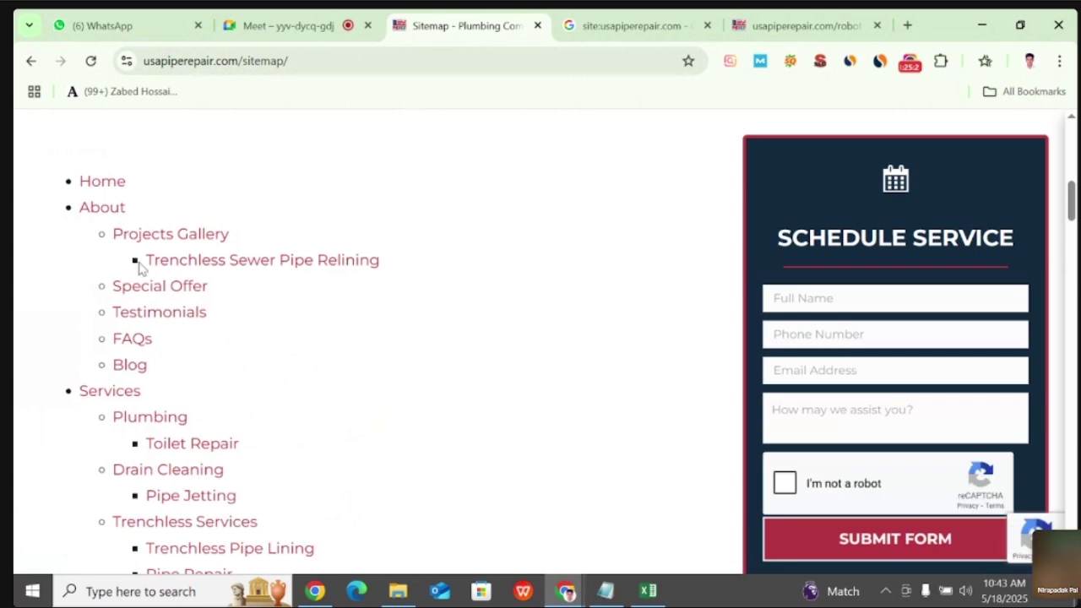
pyautogui.scroll(-5, 131, 278)
pyautogui.scroll(-12, 123, 265)
pyautogui.scroll(-10, 122, 284)
pyautogui.scroll(7, 122, 282)
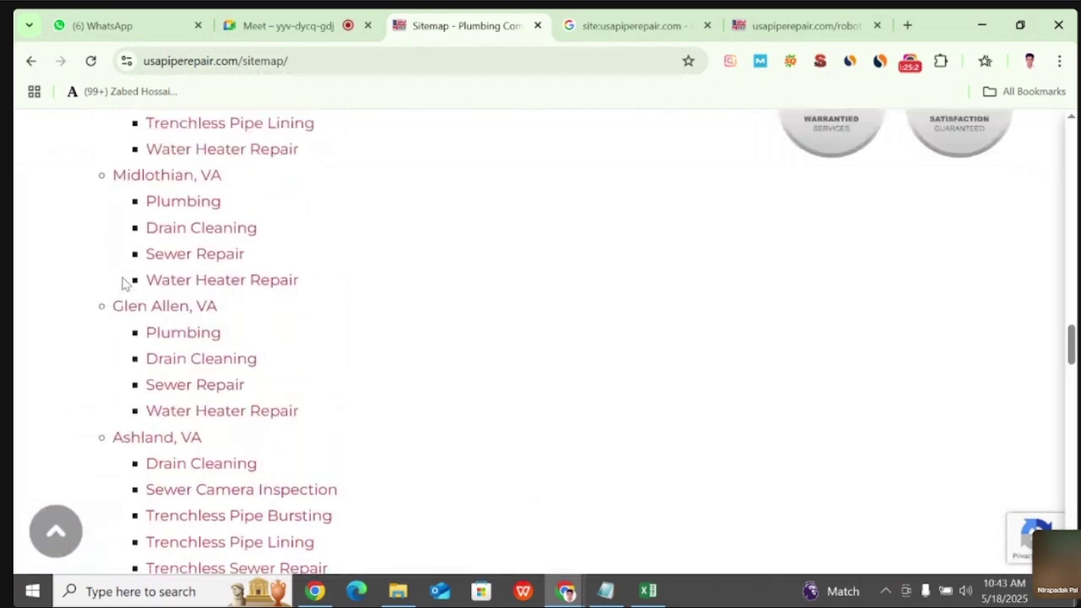
pyautogui.scroll(20, 123, 283)
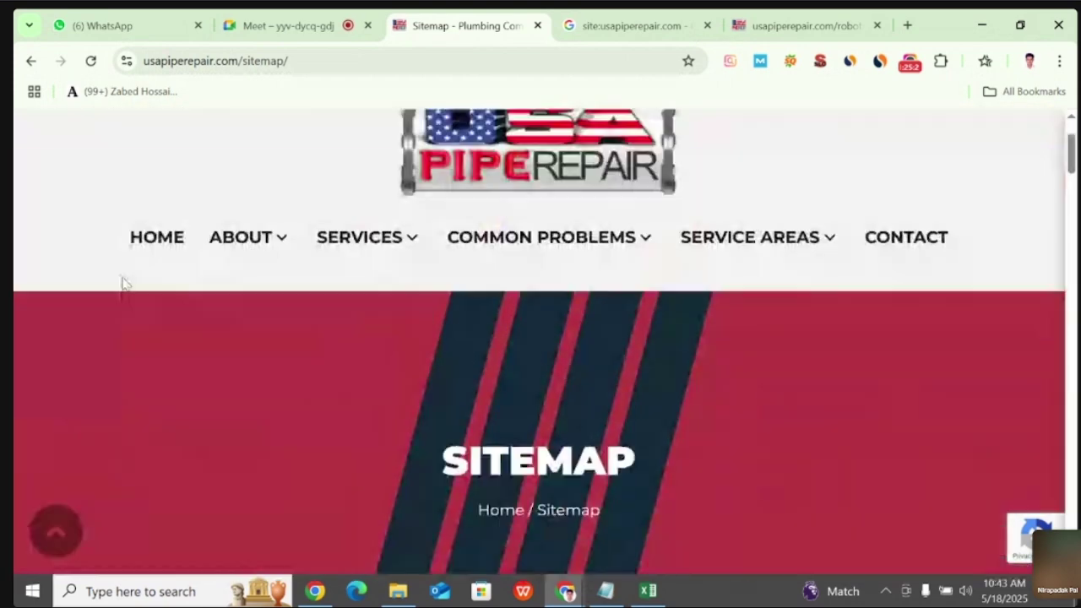
pyautogui.scroll(2, 123, 283)
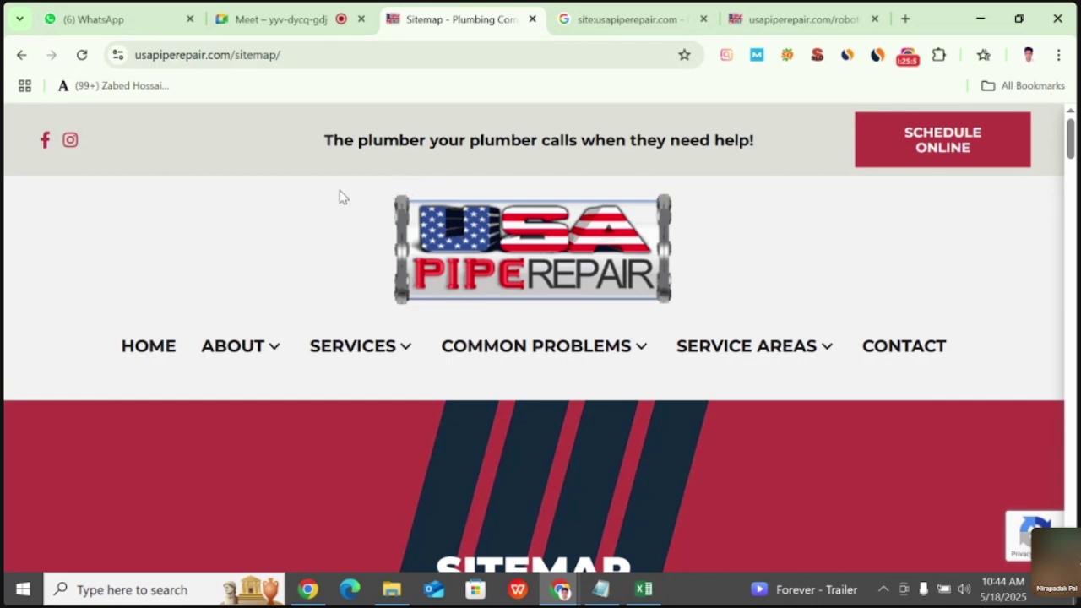
# - Review the sitemap page down to the Legal links in its footer
pyautogui.scroll(-1, 236, 215)
pyautogui.moveTo(303, 258)
pyautogui.scroll(-15, 541, 429)
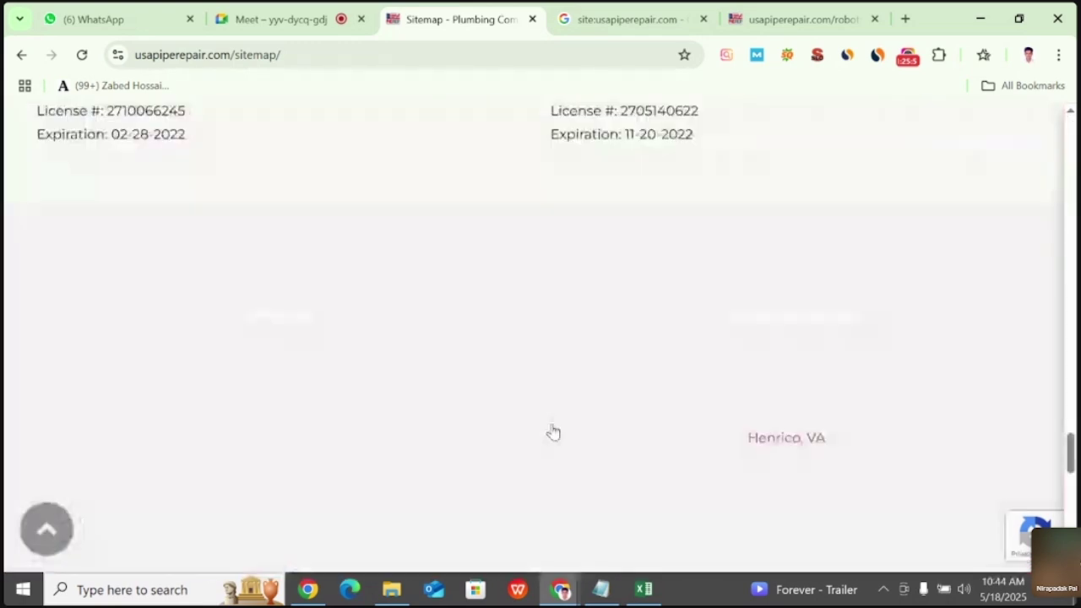
pyautogui.scroll(-5, 554, 431)
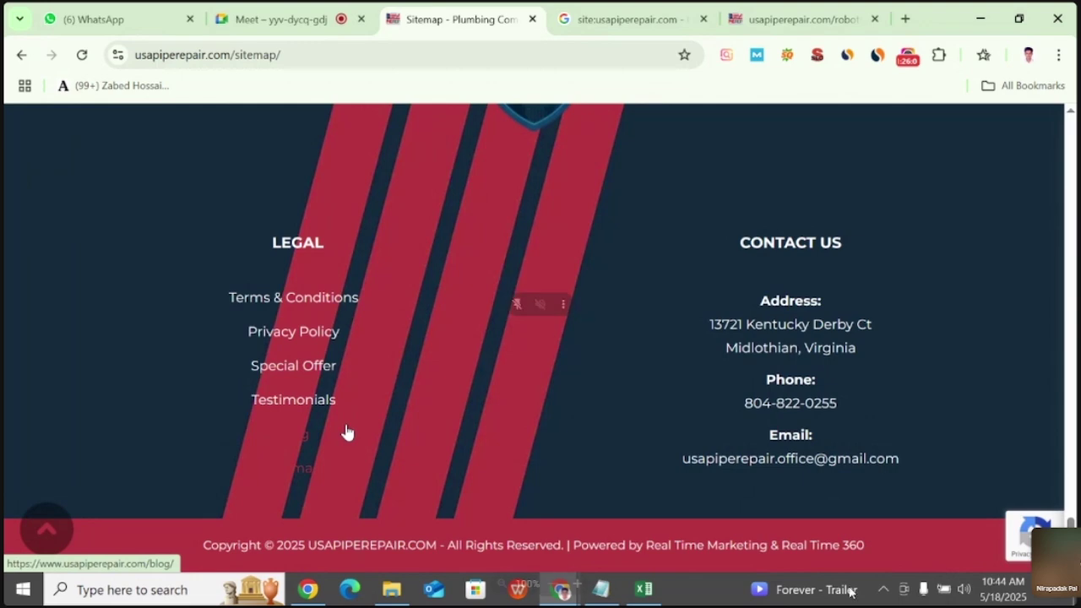
# - Review the HTML sitemap's link hierarchy again from Home and About through Services and Common Plumbing Problems to the Service Areas
pyautogui.scroll(10, 347, 432)
pyautogui.scroll(15, 347, 433)
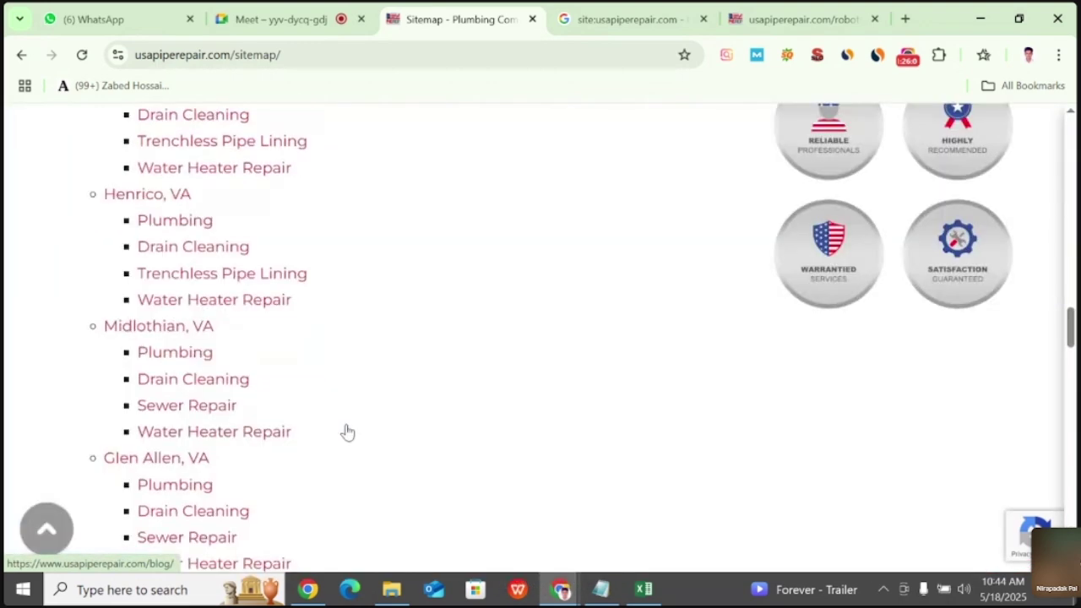
pyautogui.scroll(6, 346, 433)
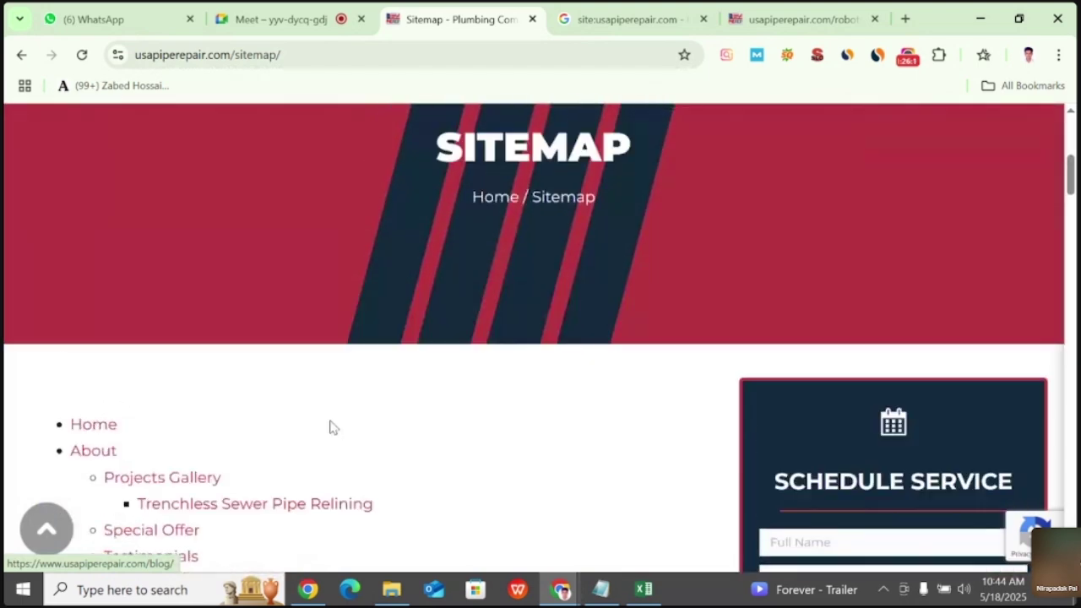
pyautogui.scroll(-4, 177, 268)
pyautogui.scroll(1, 132, 266)
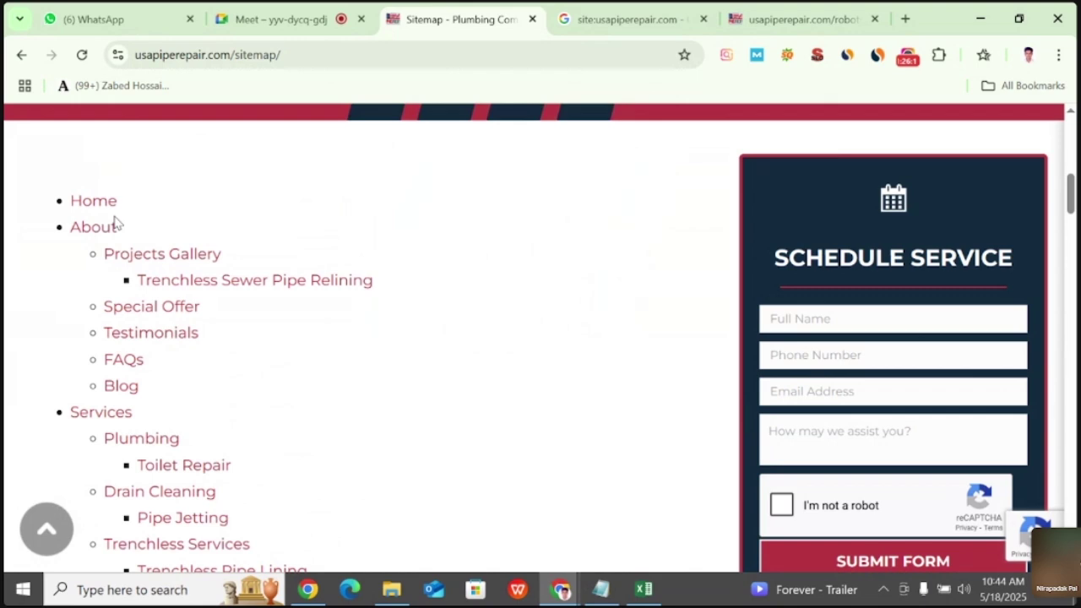
pyautogui.scroll(-2, 166, 360)
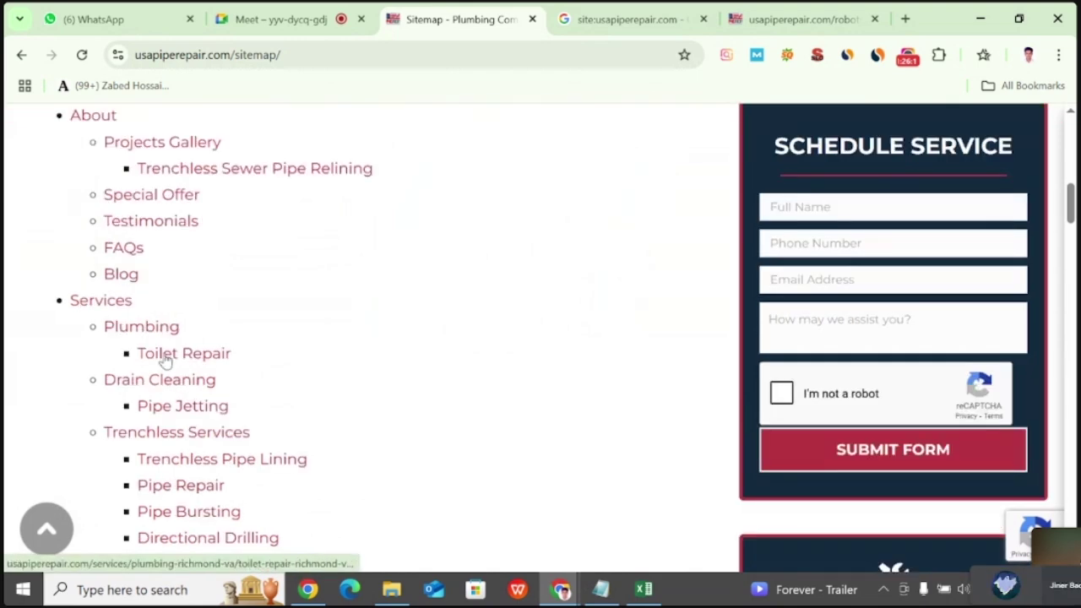
pyautogui.scroll(-2, 166, 360)
pyautogui.scroll(-1, 166, 361)
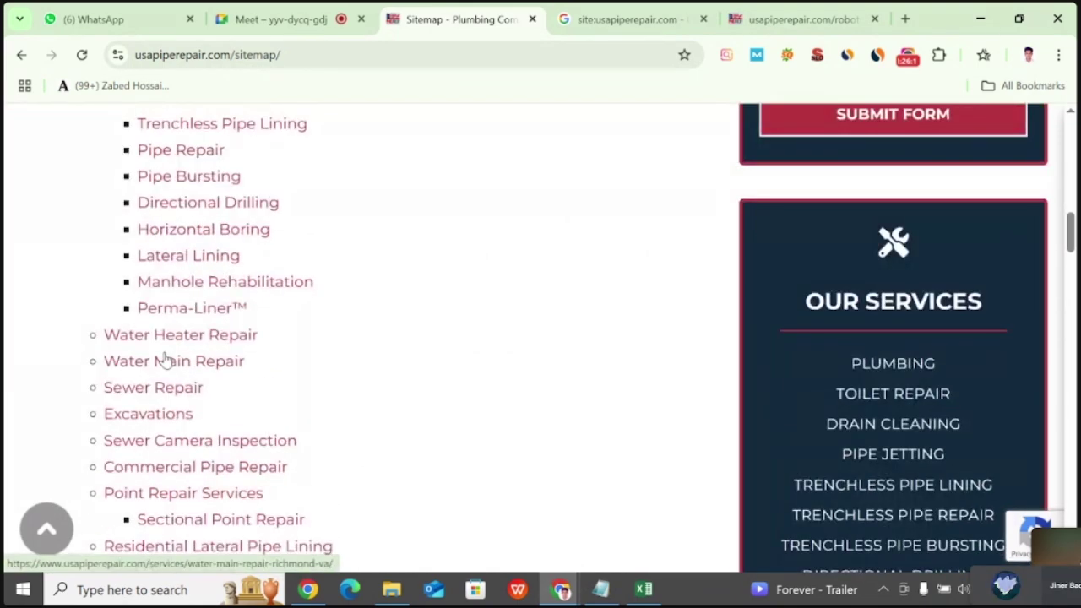
pyautogui.scroll(-1, 166, 360)
pyautogui.scroll(-2, 166, 361)
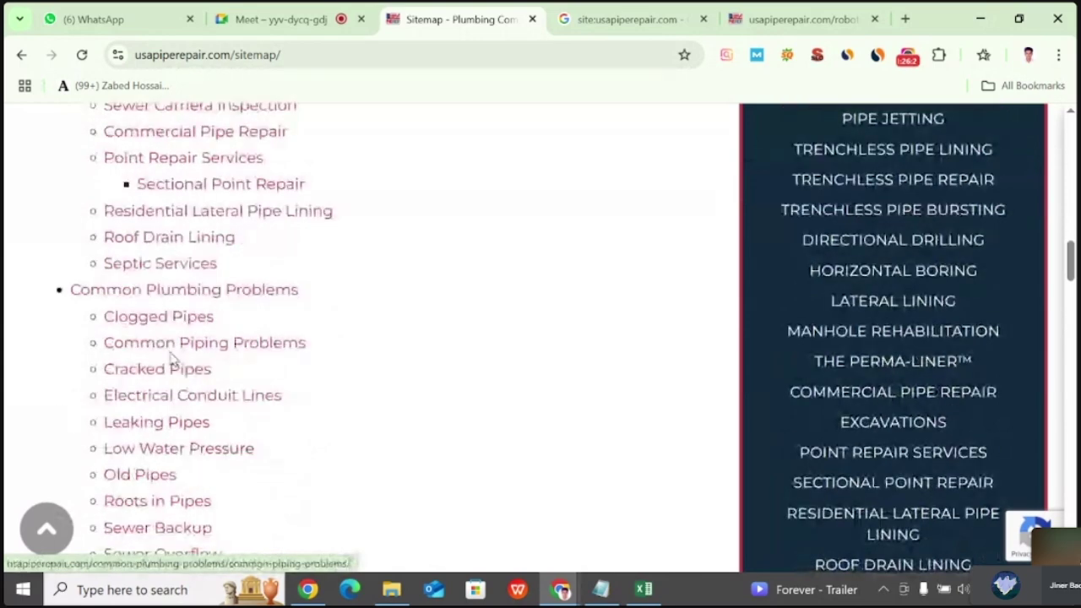
pyautogui.scroll(-2, 168, 359)
pyautogui.scroll(-1, 174, 357)
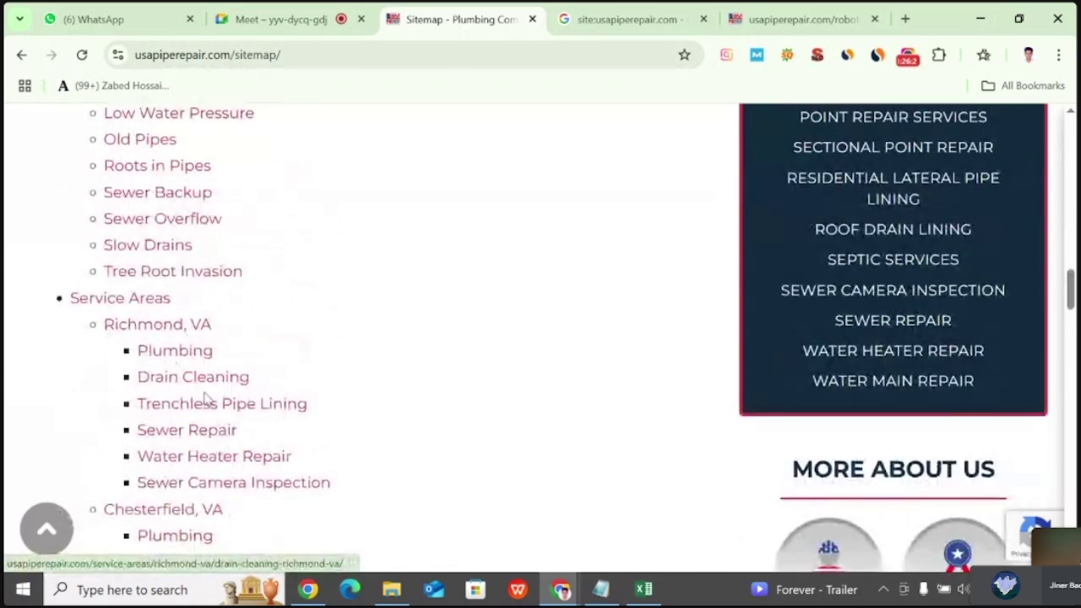
pyautogui.scroll(-1, 207, 397)
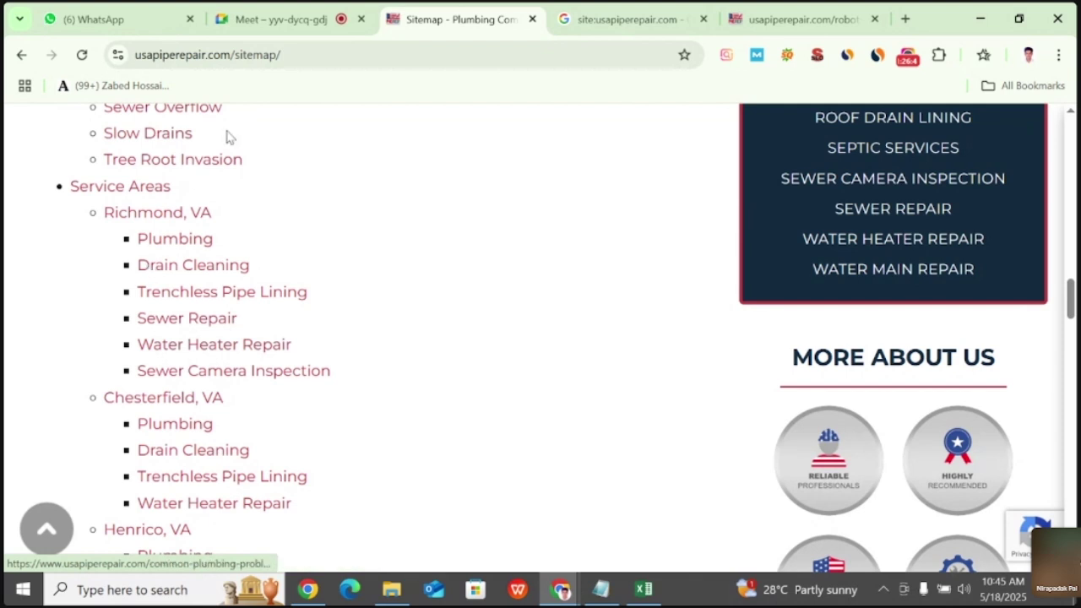
pyautogui.click(302, 52)
pyautogui.click(303, 51)
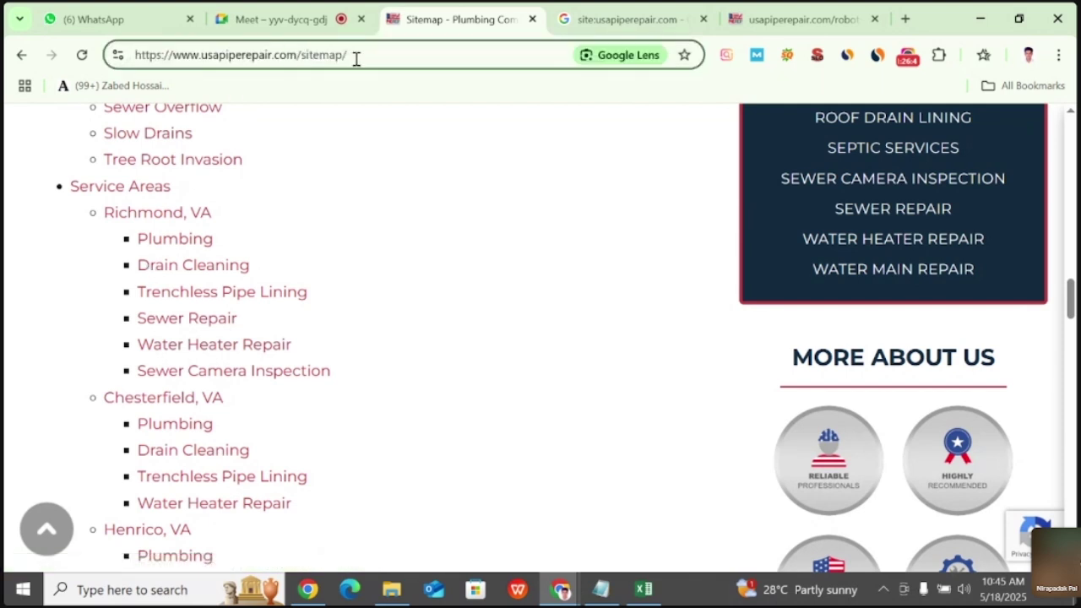
pyautogui.press('BackSpace')
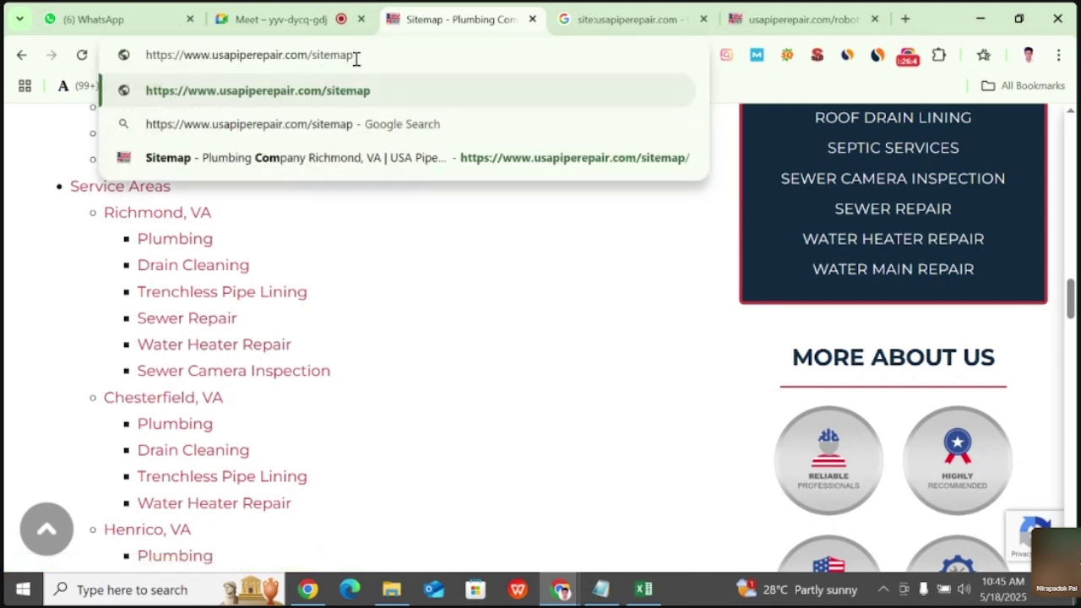
pyautogui.write('.')
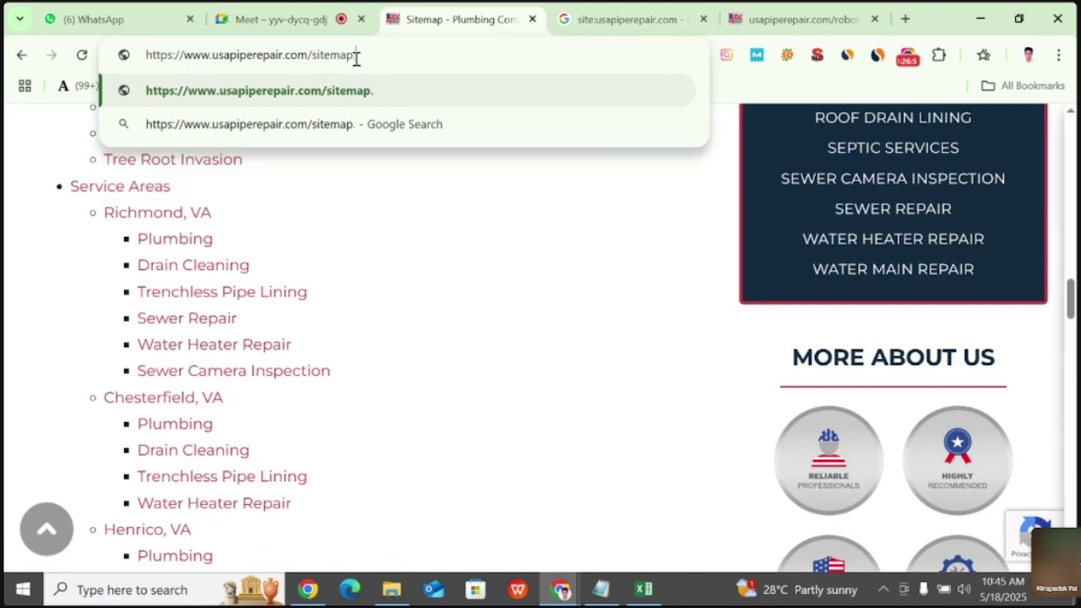
pyautogui.write('html')
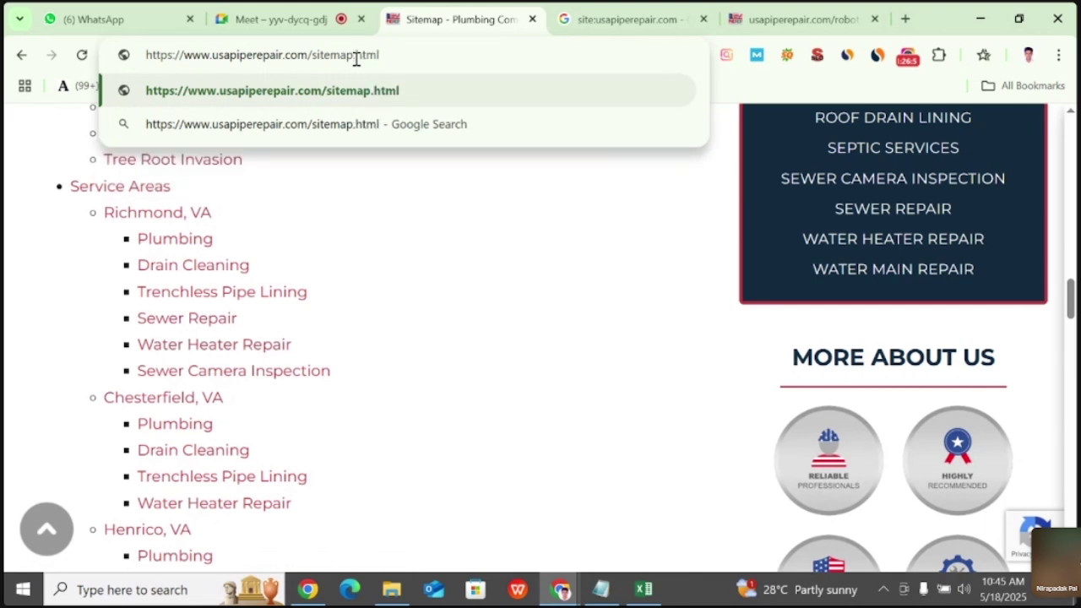
pyautogui.press('Return')
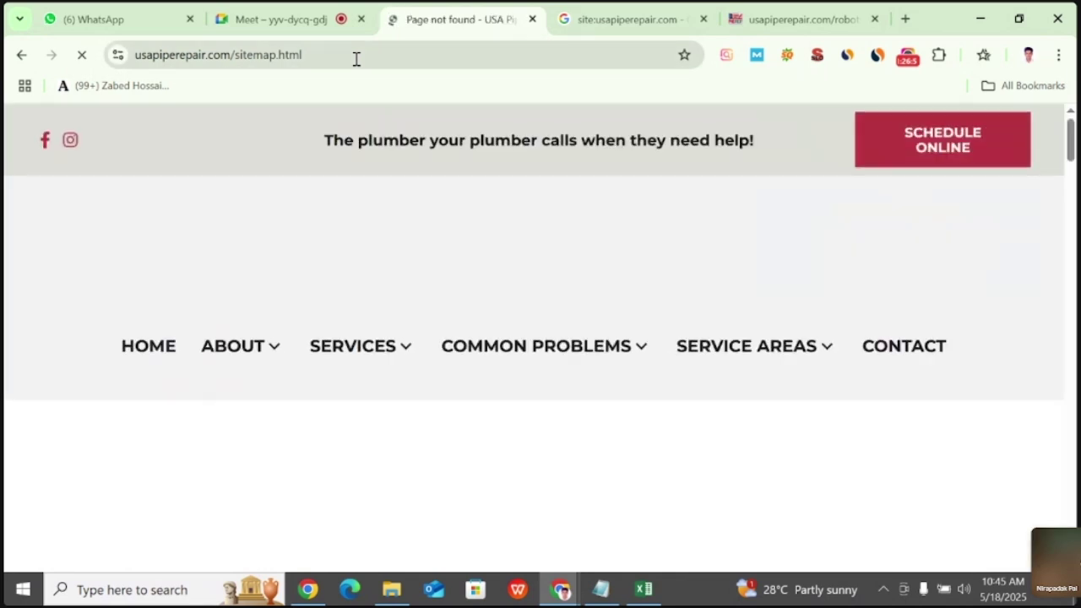
# - Examine the page loaded at sitemap.html, including its heading and its Pages list of service links
pyautogui.scroll(-5, 306, 183)
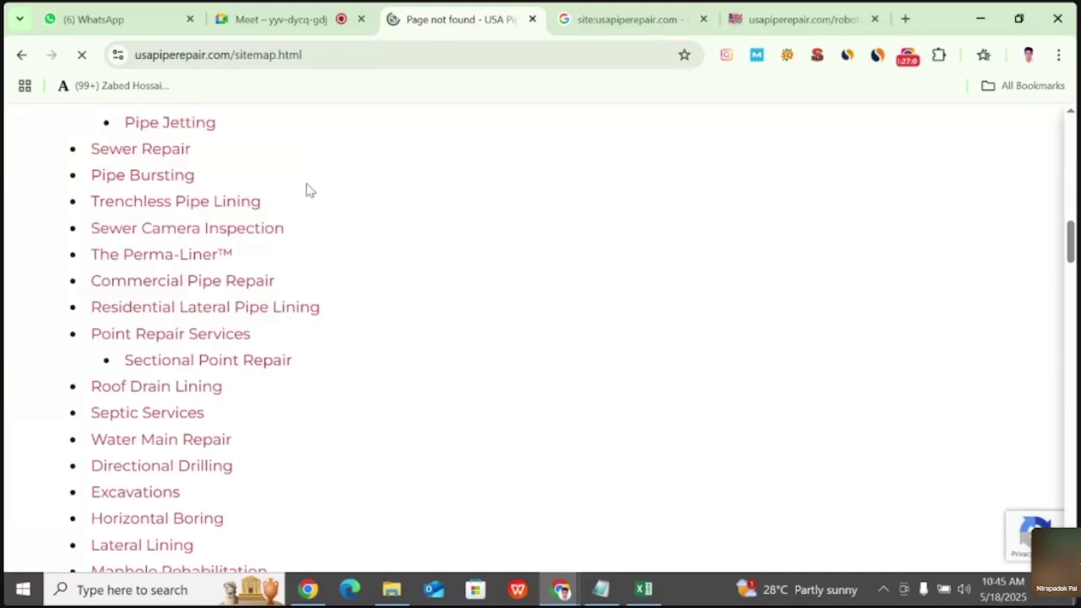
pyautogui.scroll(3, 307, 189)
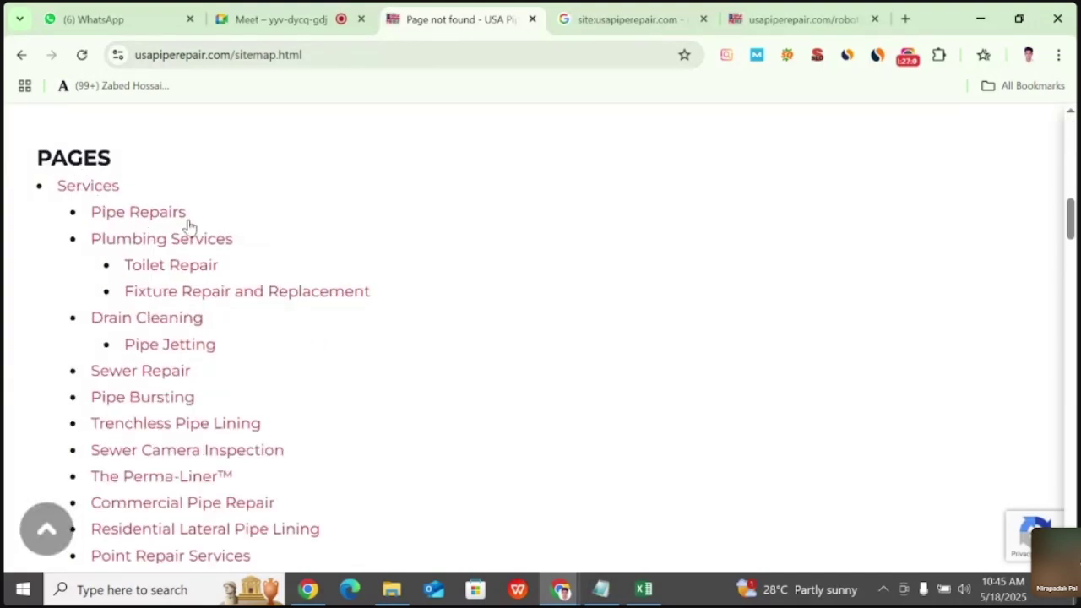
pyautogui.scroll(-15, 194, 234)
pyautogui.scroll(-12, 207, 265)
pyautogui.scroll(10, 208, 265)
pyautogui.scroll(20, 208, 265)
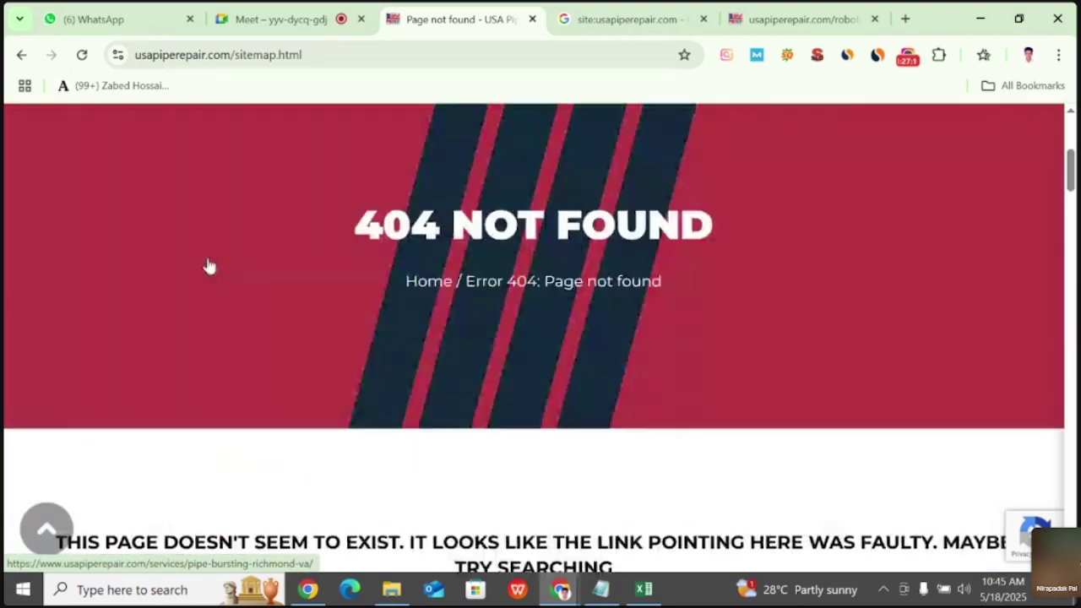
pyautogui.scroll(4, 208, 266)
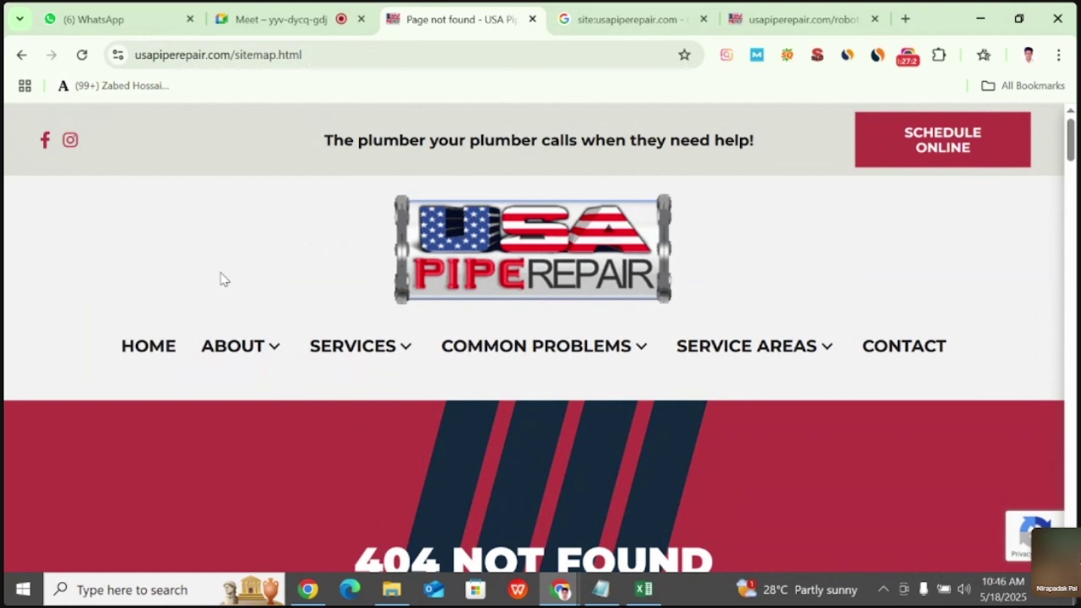
# - Copy the sitemap.html URL and paste it into the HTML Sitemap row's Reference cell D5 in the Excel checklist
pyautogui.click(265, 54)
pyautogui.hotkey('ctrl', 'c')
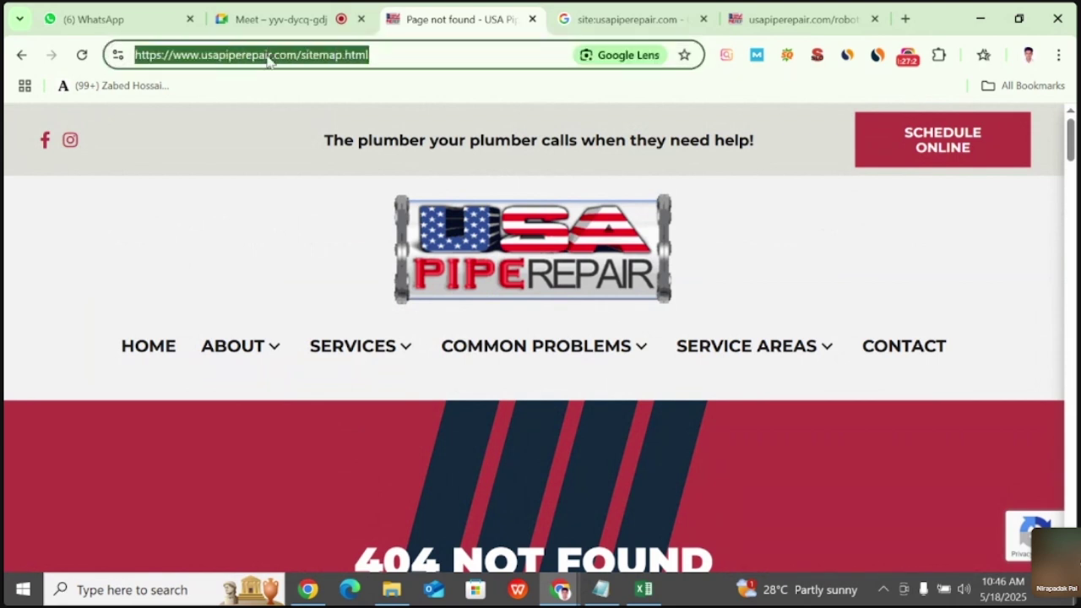
pyautogui.click(644, 588)
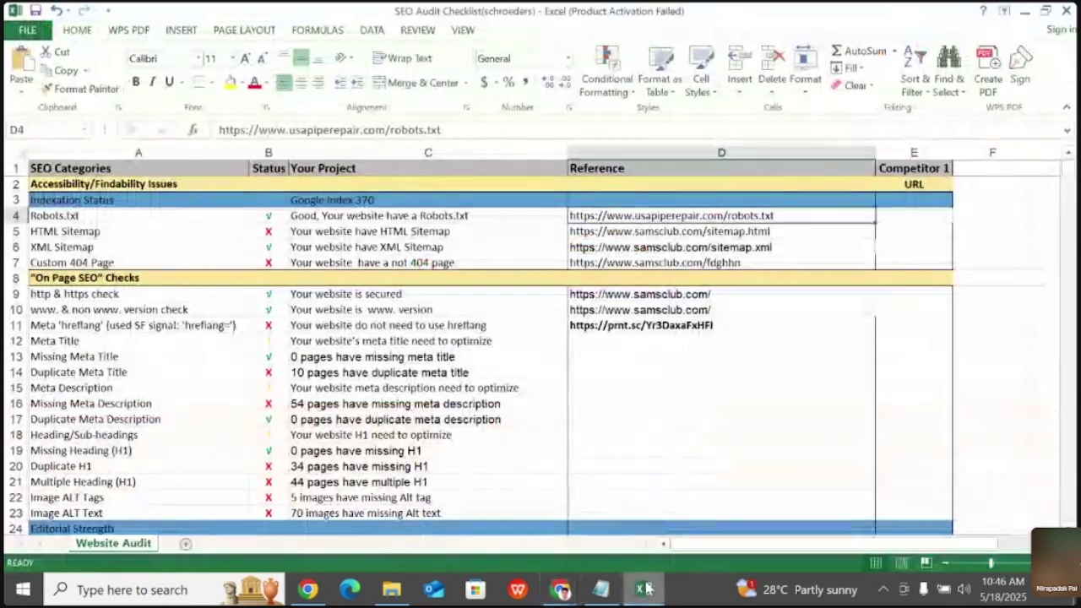
pyautogui.click(813, 237)
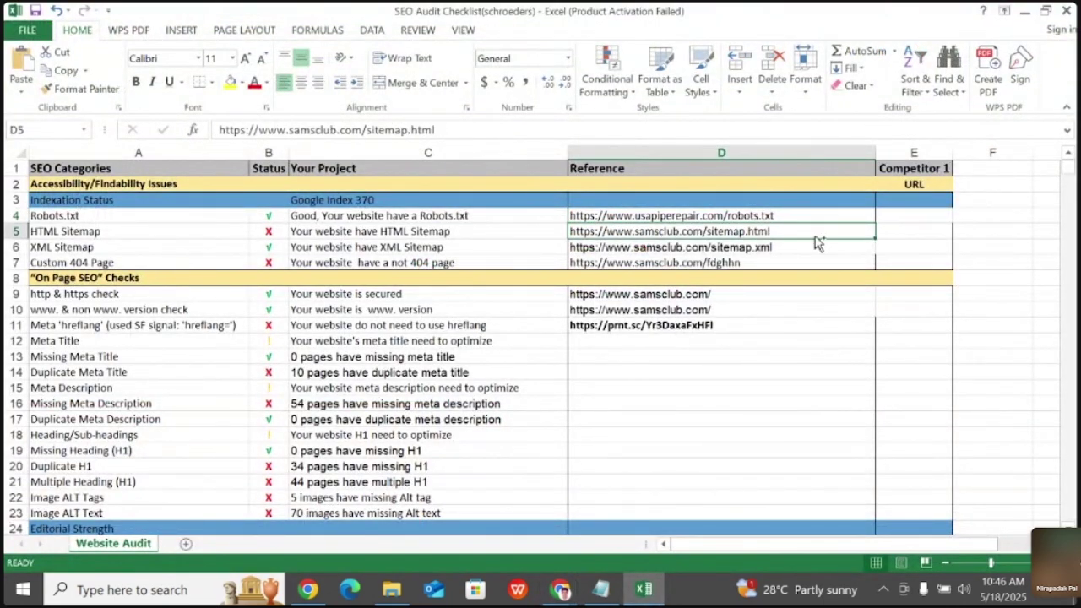
pyautogui.hotkey('ctrl', 'v')
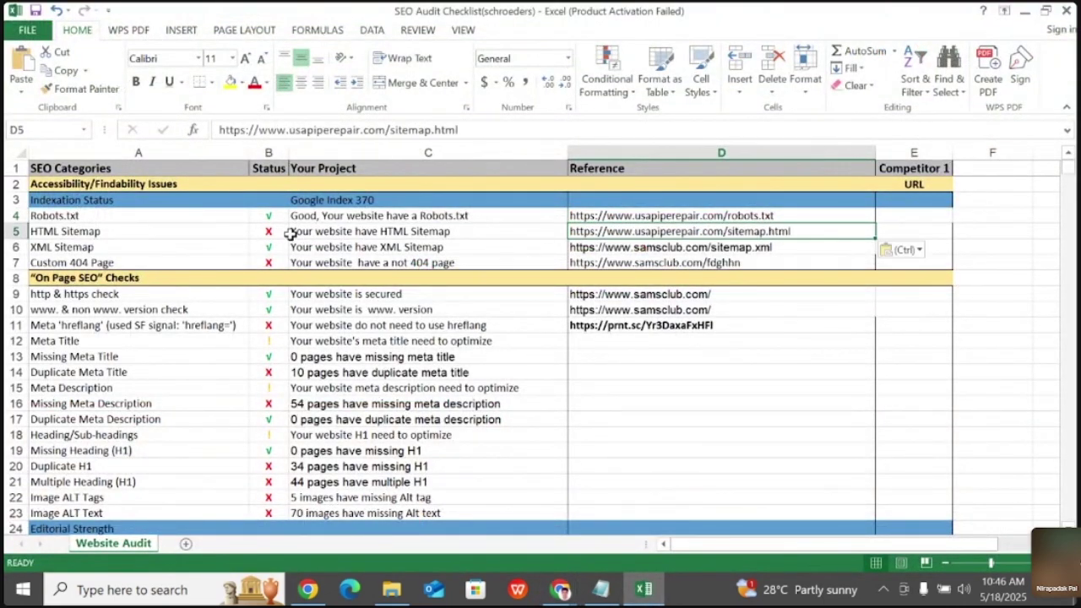
# - Copy the green check mark from the Robots.txt status cell into the HTML Sitemap status cell B5
pyautogui.click(262, 217)
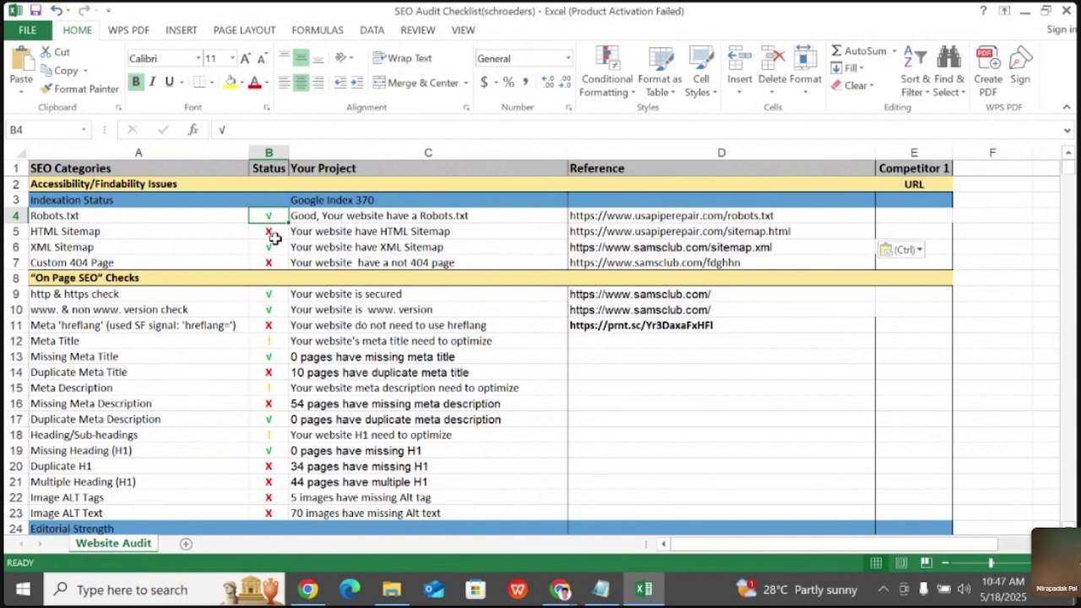
pyautogui.moveTo(274, 239); pyautogui.dragTo(277, 212)
pyautogui.hotkey('ctrl', 'c')
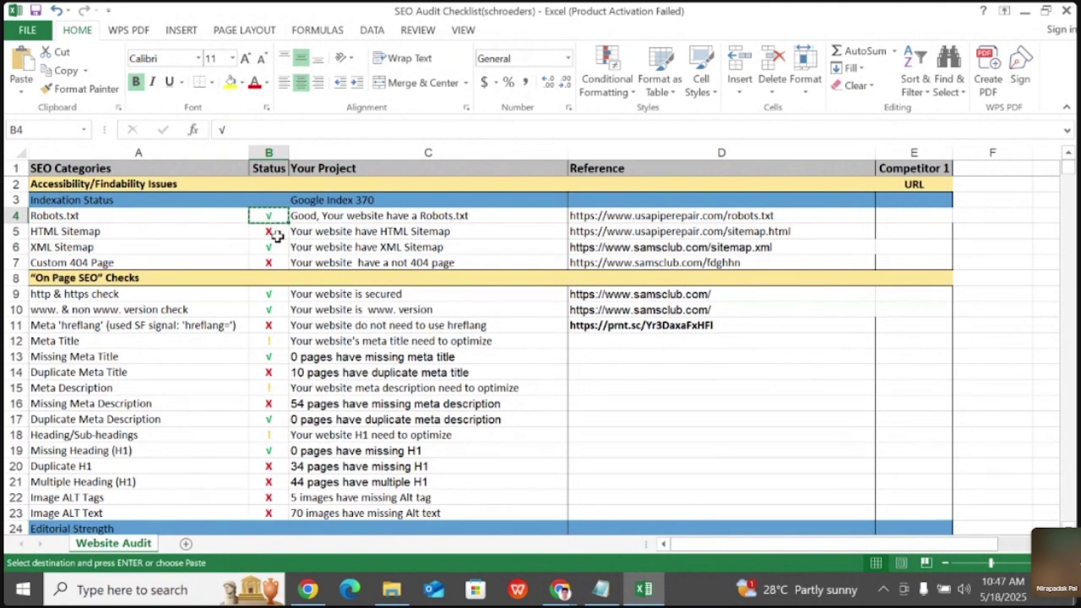
pyautogui.press('Down')
pyautogui.hotkey('ctrl', 'v')
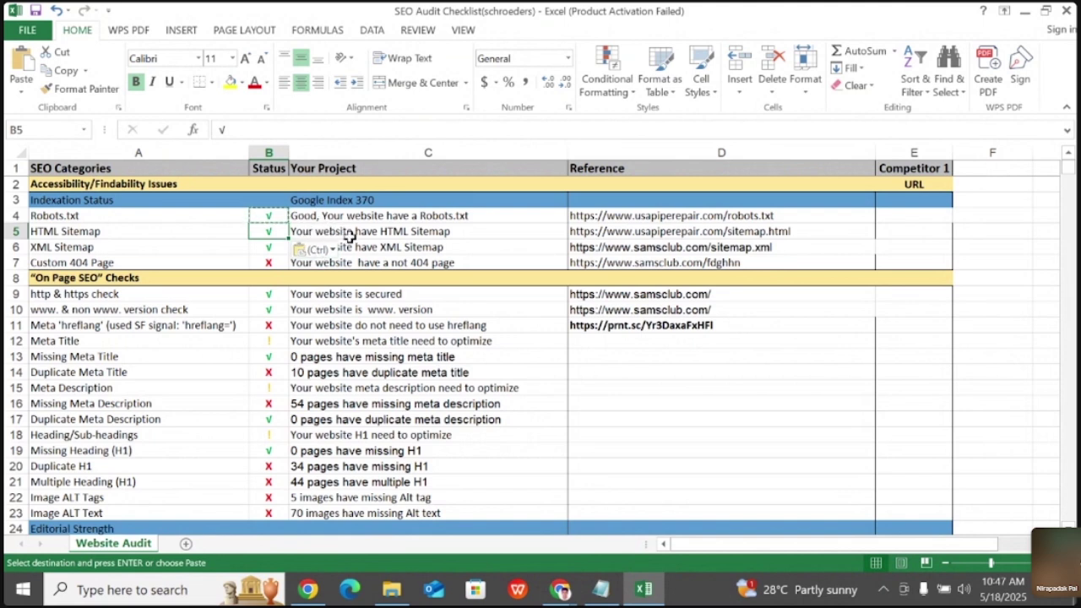
# - Edit the HTML Sitemap comment in C5 to read "Good Your website have a use HTML Sitemap"
pyautogui.click(309, 215)
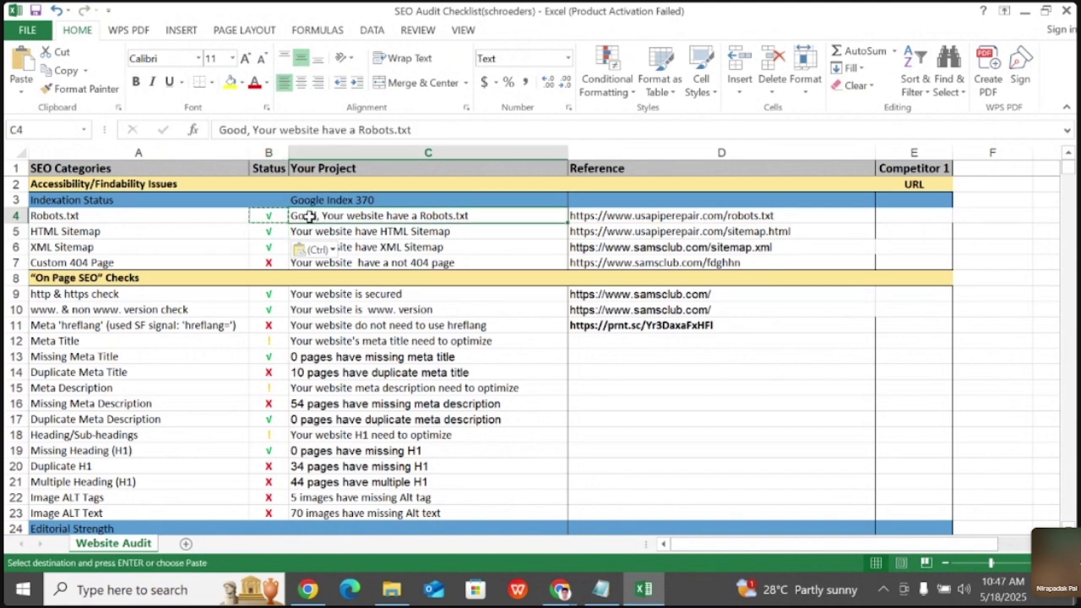
pyautogui.doubleClick(294, 231)
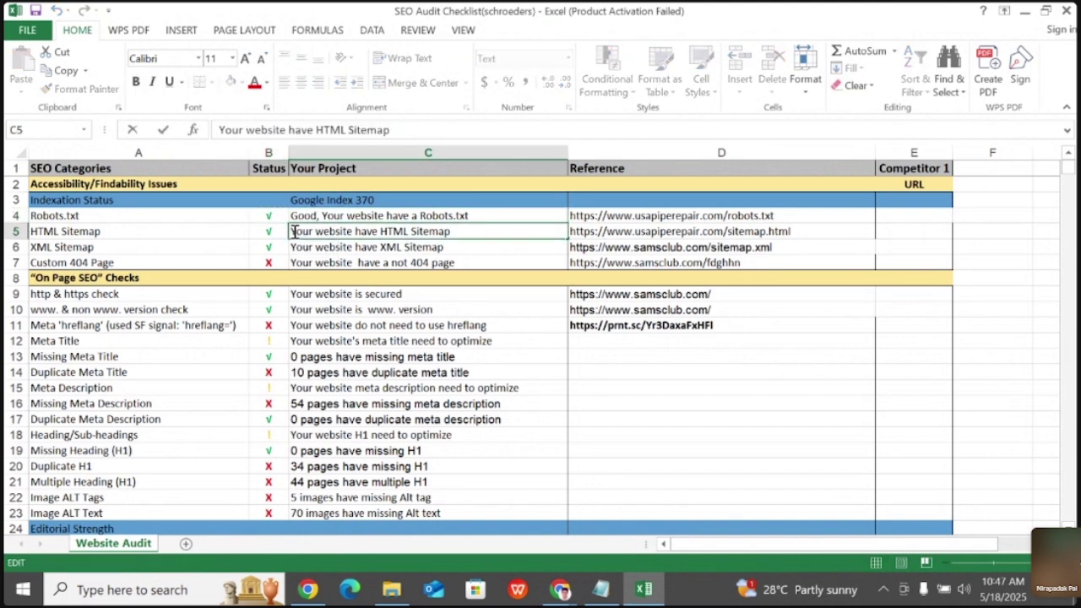
pyautogui.write('good')
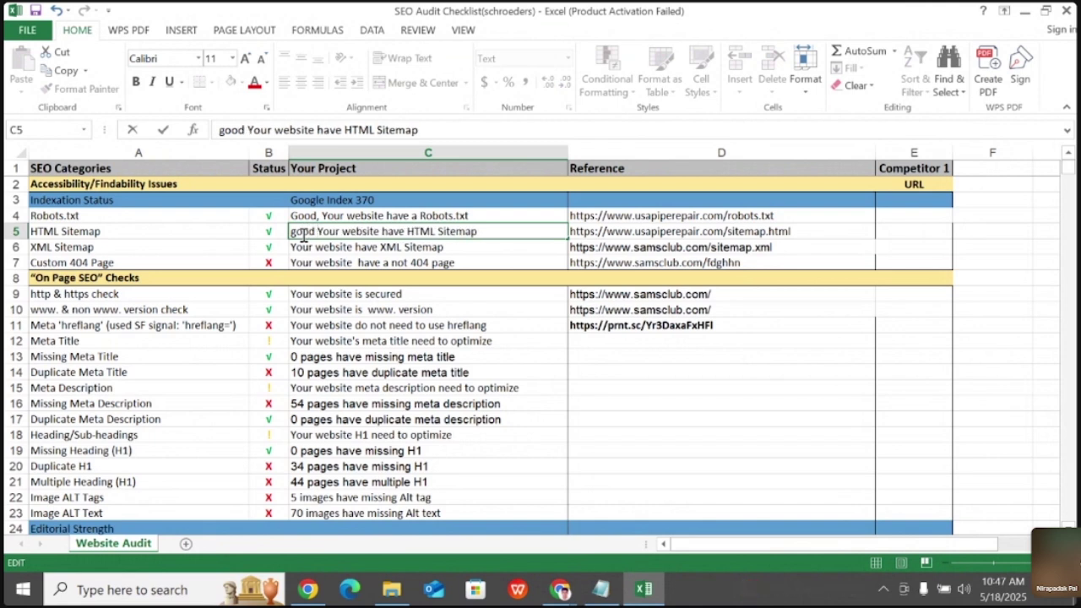
pyautogui.press('Home')
pyautogui.press('Delete')
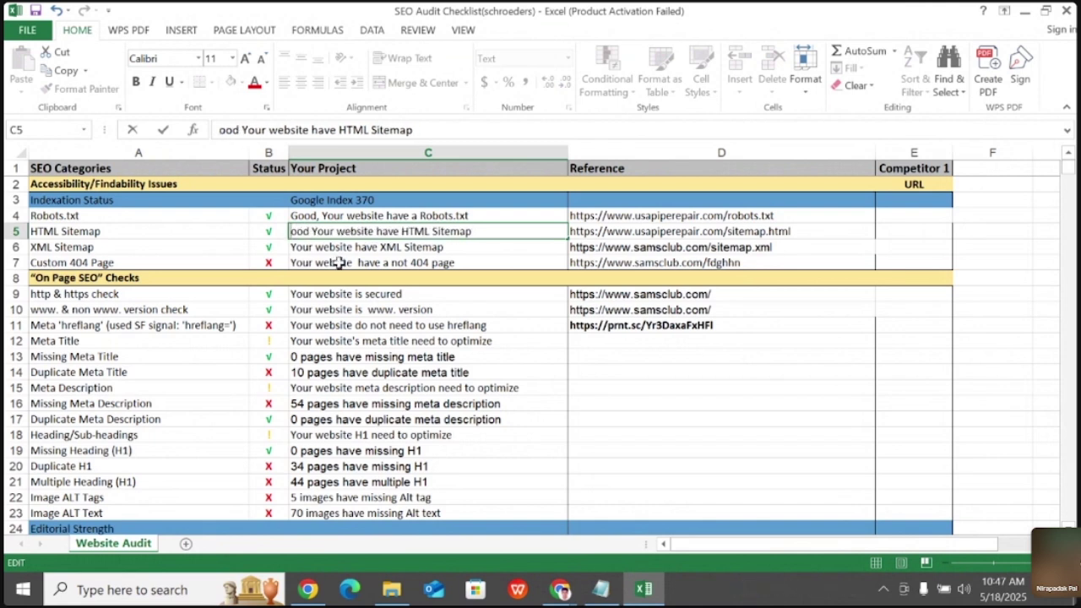
pyautogui.write('G')
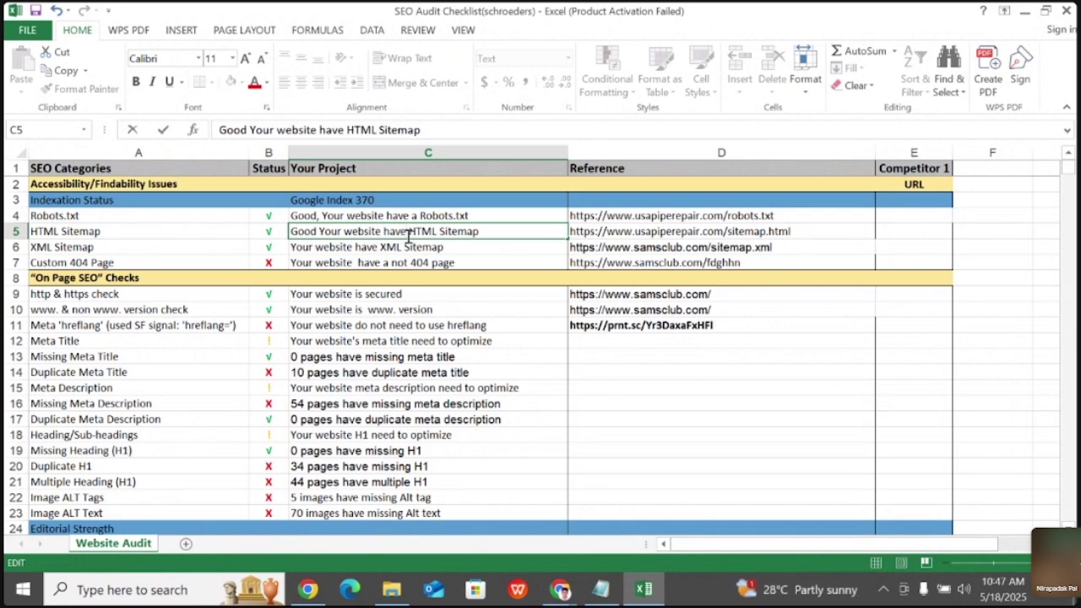
pyautogui.write('a  ')
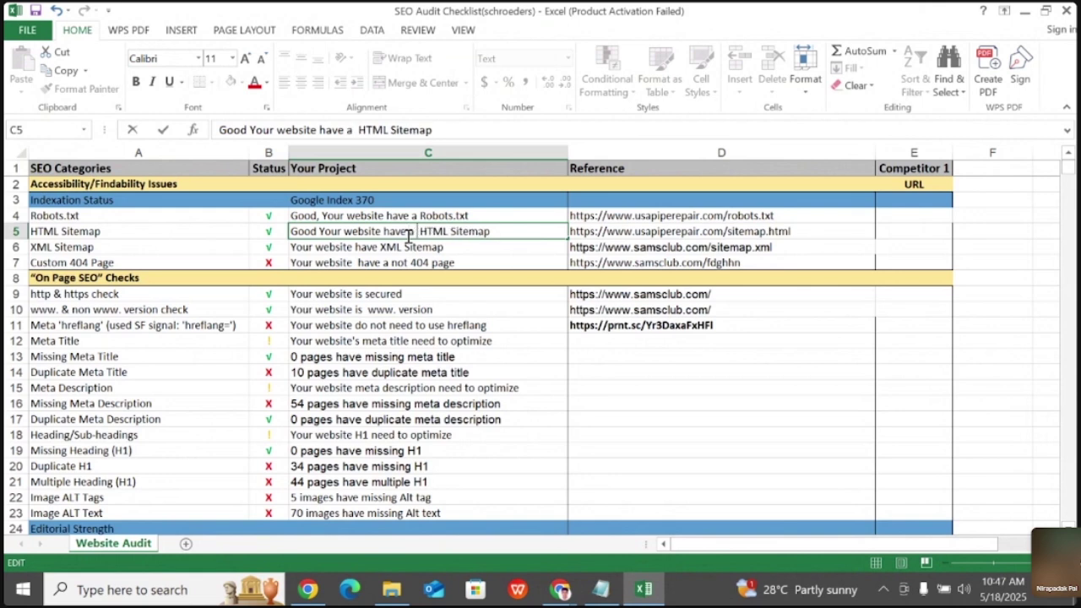
pyautogui.write('use')
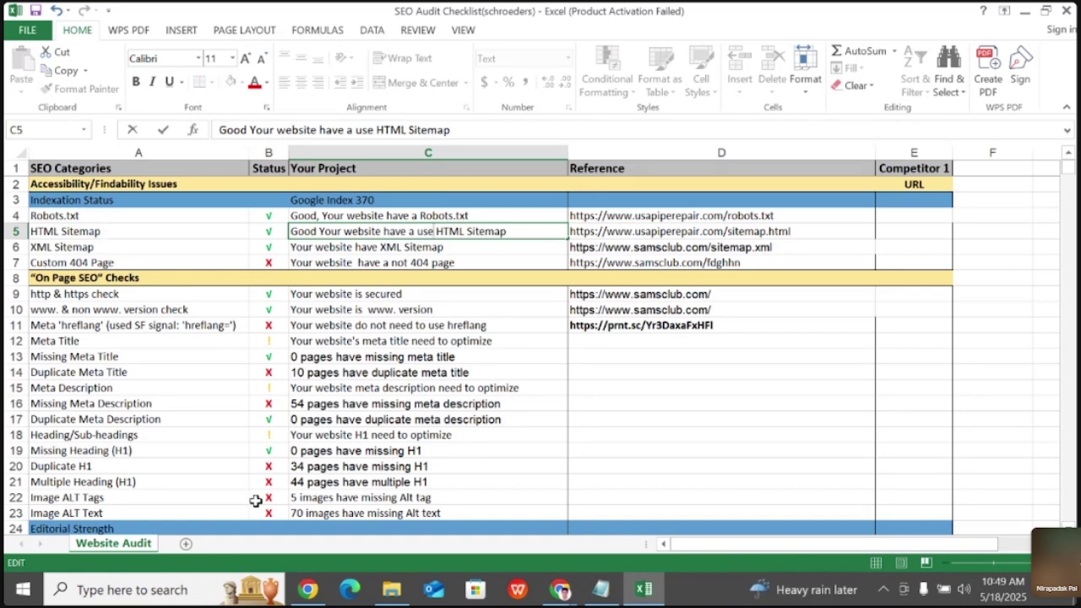
pyautogui.click(559, 593)
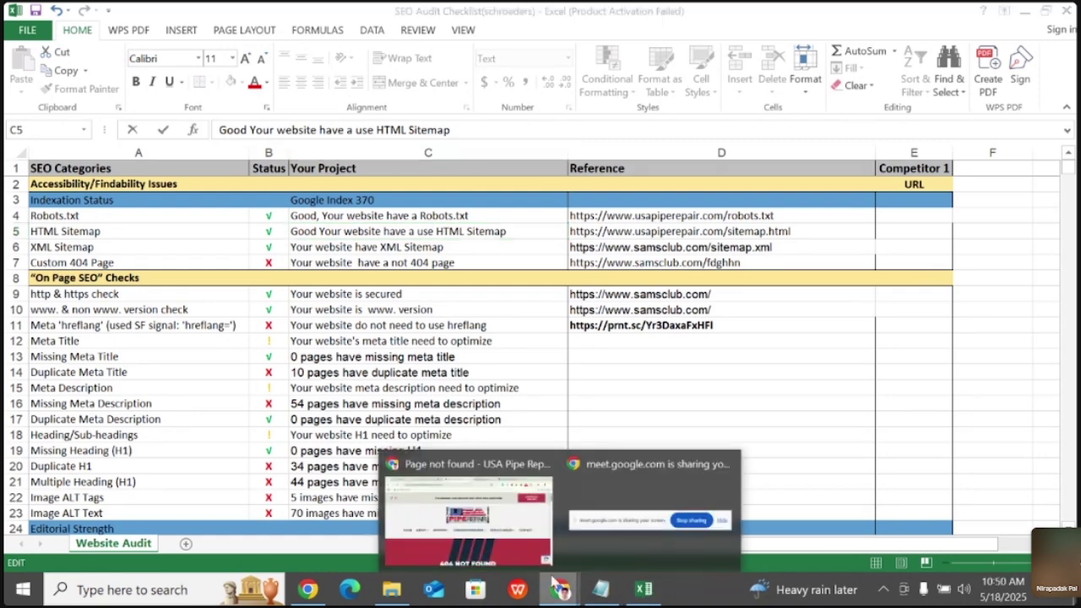
pyautogui.click(495, 547)
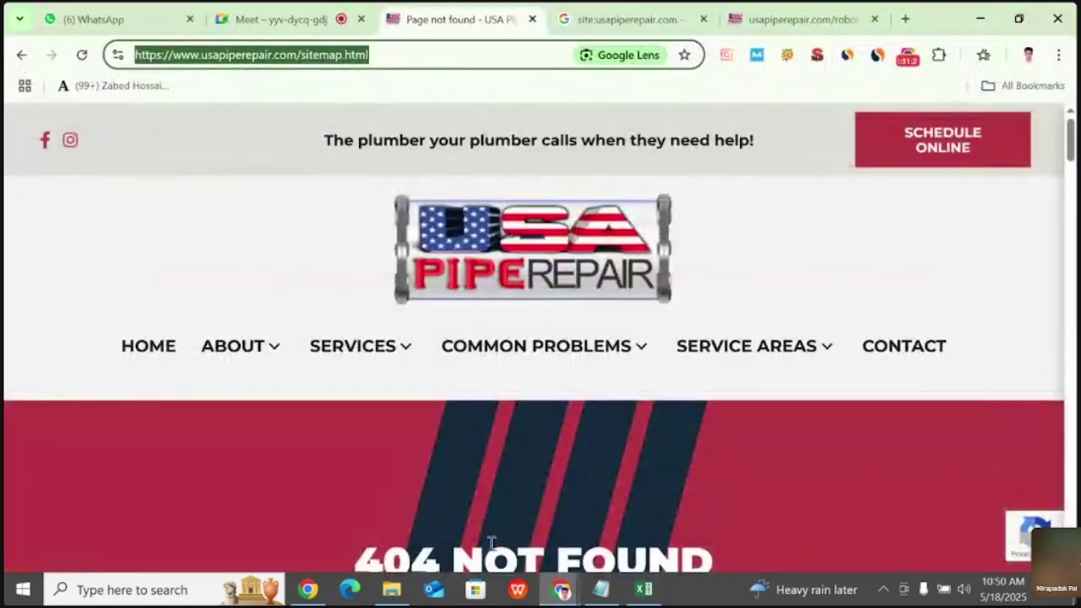
pyautogui.click(388, 54)
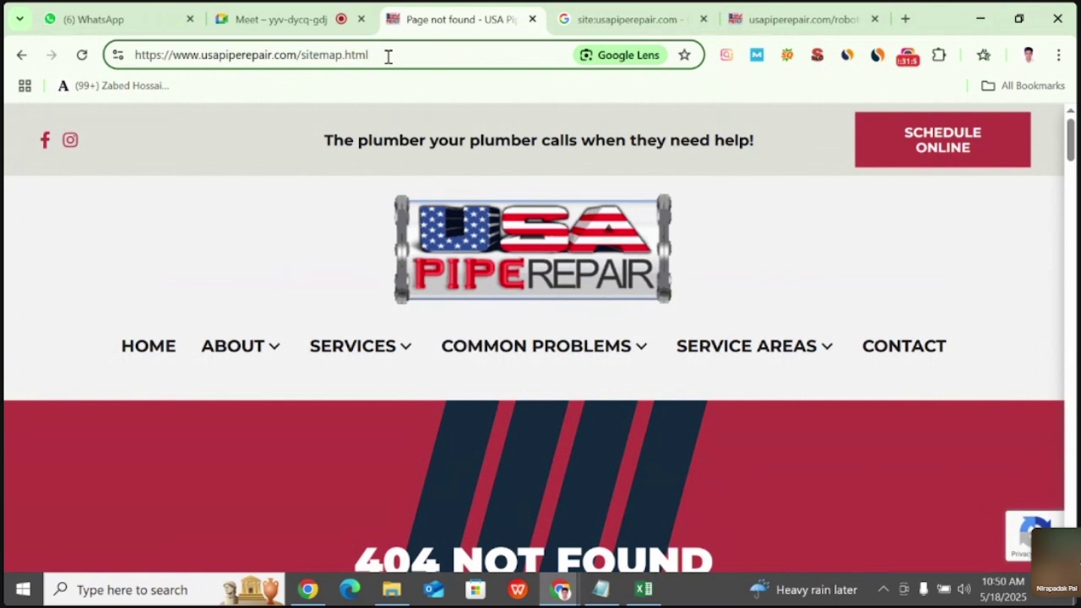
pyautogui.press('BackSpace')
pyautogui.press('BackSpace')
pyautogui.press('BackSpace')
pyautogui.press('BackSpace')
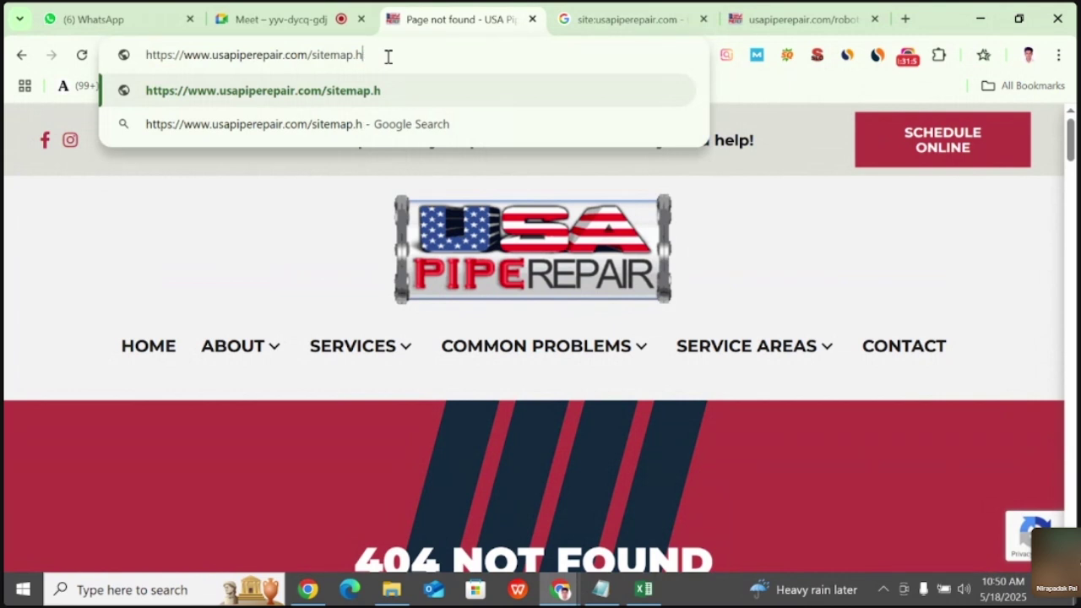
pyautogui.write('xml')
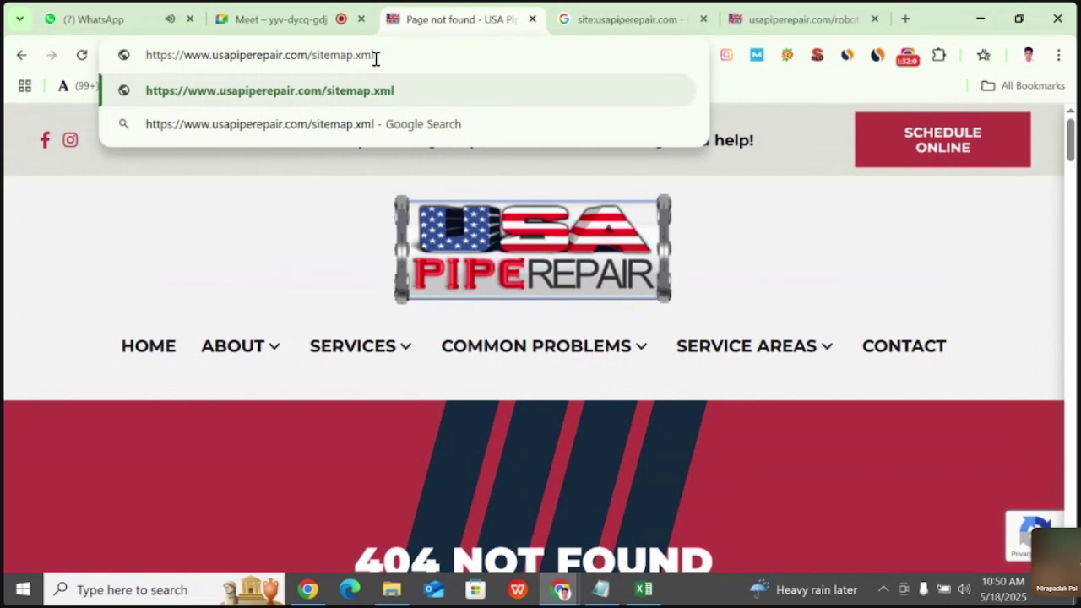
pyautogui.press('Return')
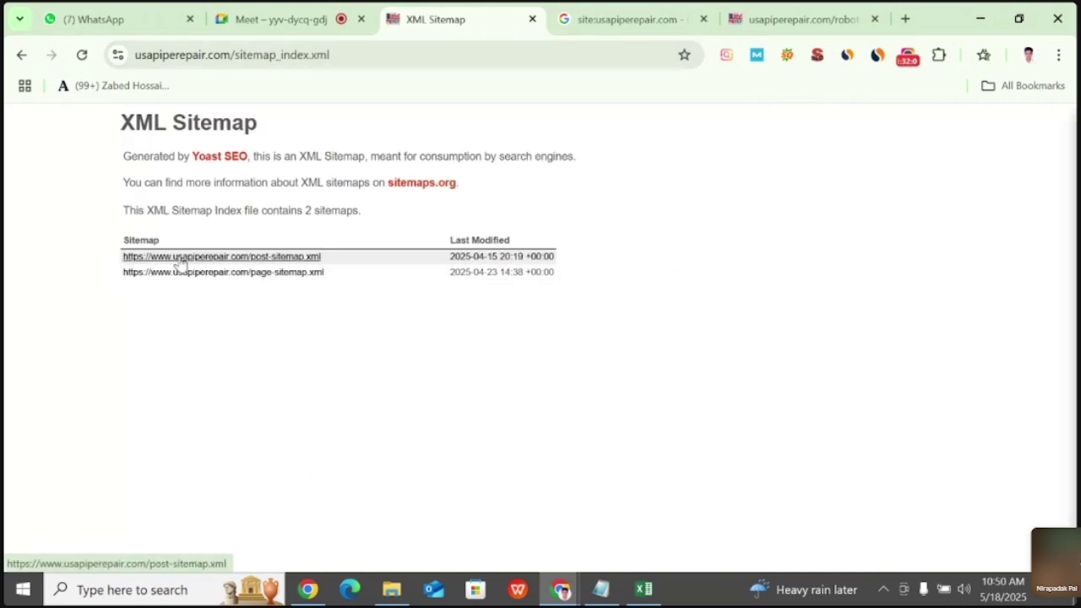
# - Open post-sitemap.xml from the sitemap index and examine its full list of post URLs
pyautogui.click(273, 259)
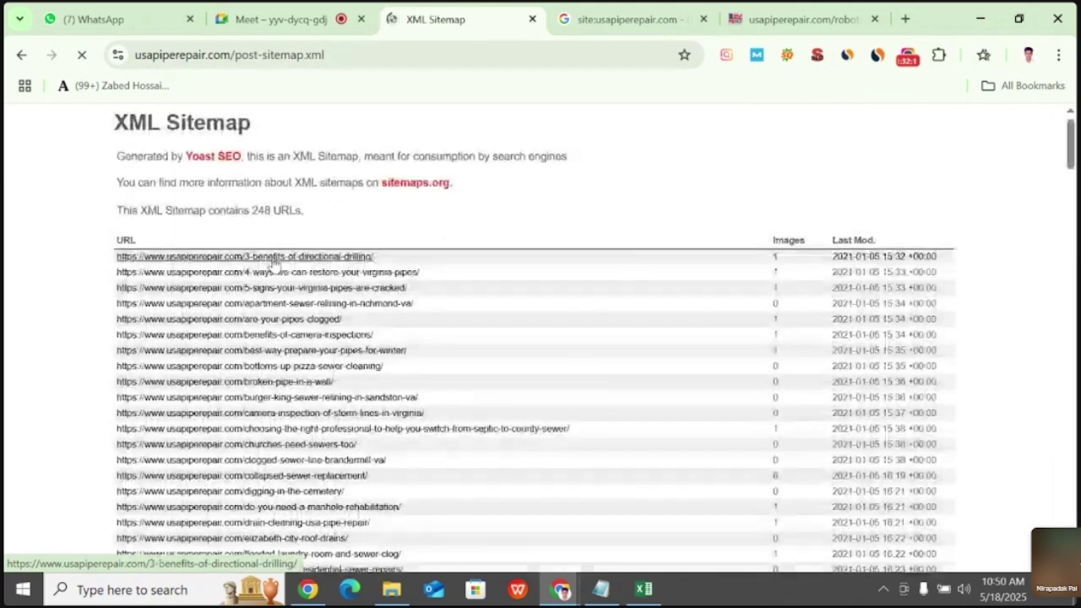
pyautogui.scroll(-15, 453, 307)
pyautogui.scroll(-20, 425, 308)
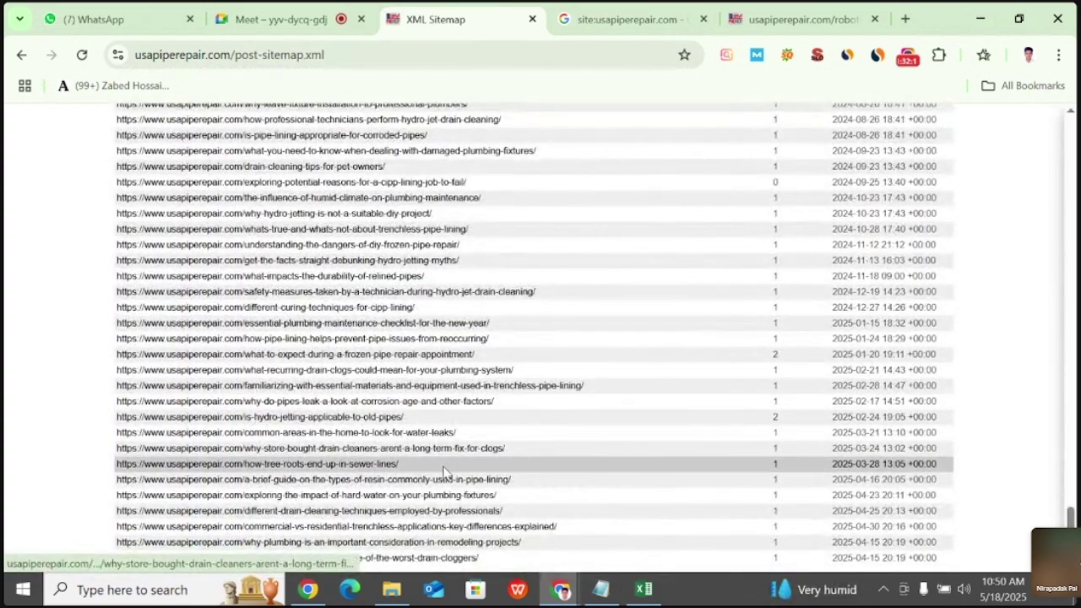
pyautogui.scroll(5, 468, 473)
pyautogui.scroll(20, 468, 473)
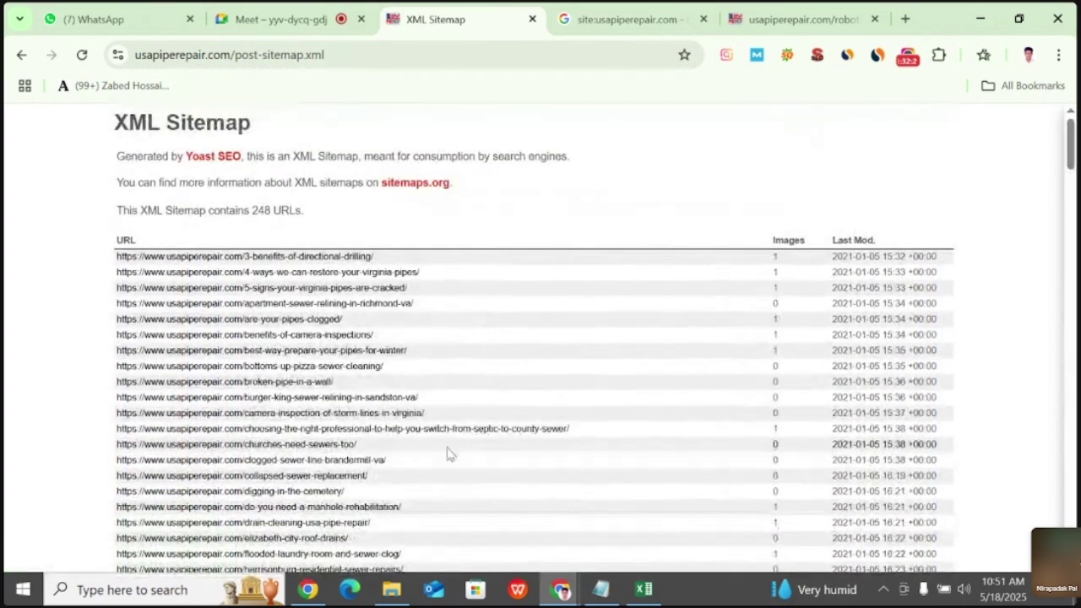
pyautogui.scroll(-15, 424, 291)
pyautogui.scroll(-15, 425, 291)
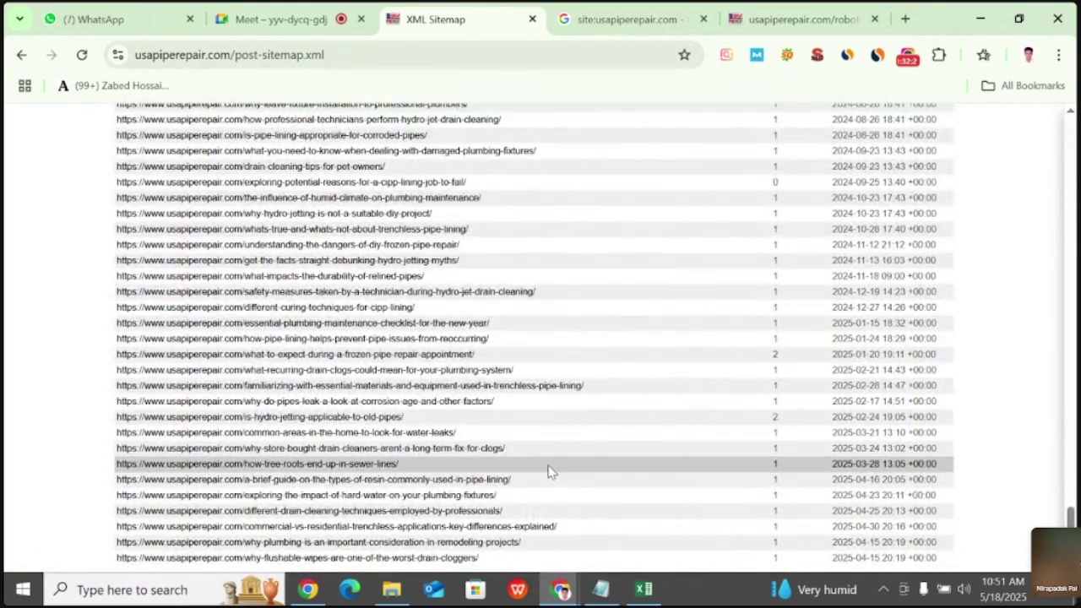
pyautogui.scroll(10, 492, 533)
pyautogui.scroll(15, 492, 534)
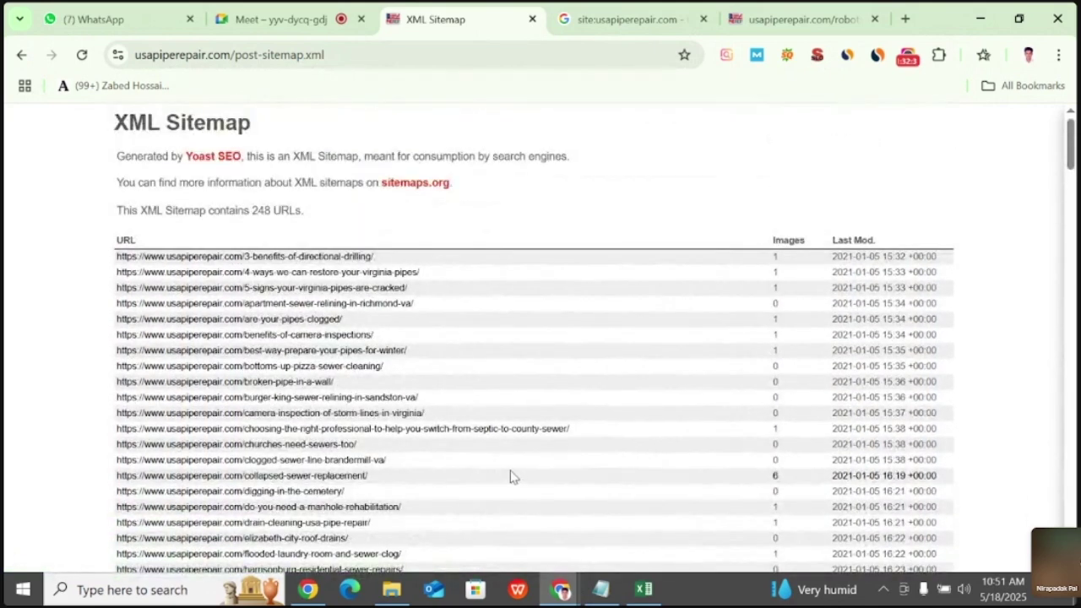
# - Return to the sitemap index, open page-sitemap.xml and examine its list of page URLs
pyautogui.click(23, 56)
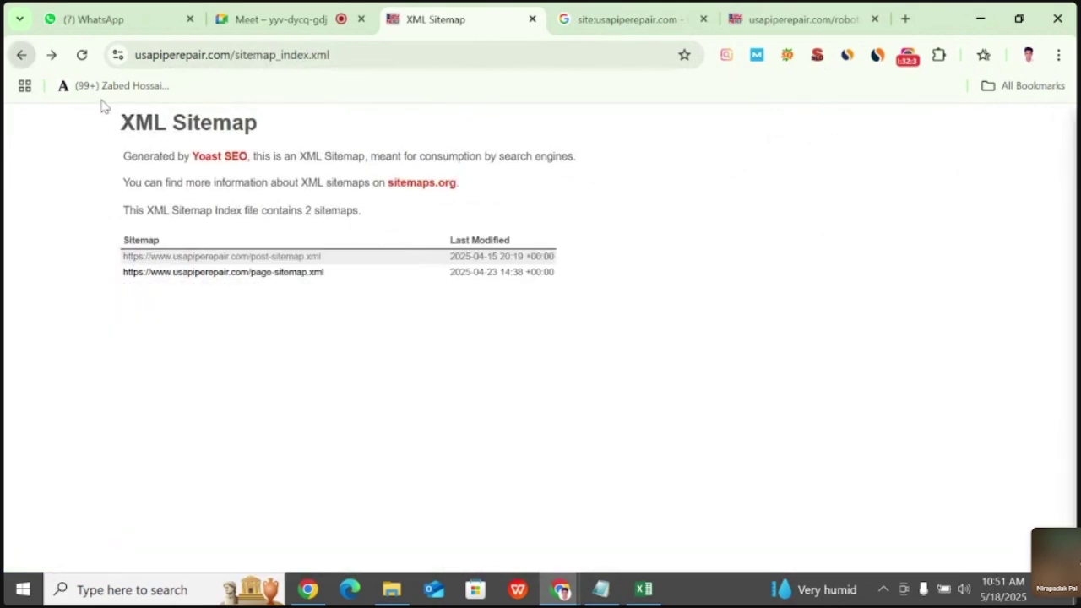
pyautogui.click(311, 273)
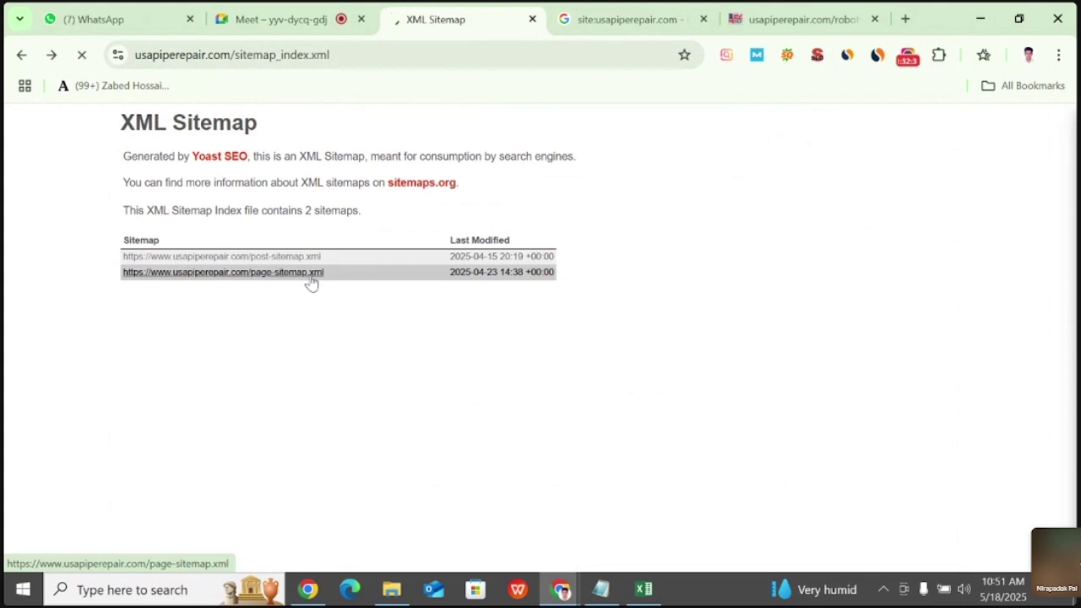
pyautogui.scroll(-15, 365, 312)
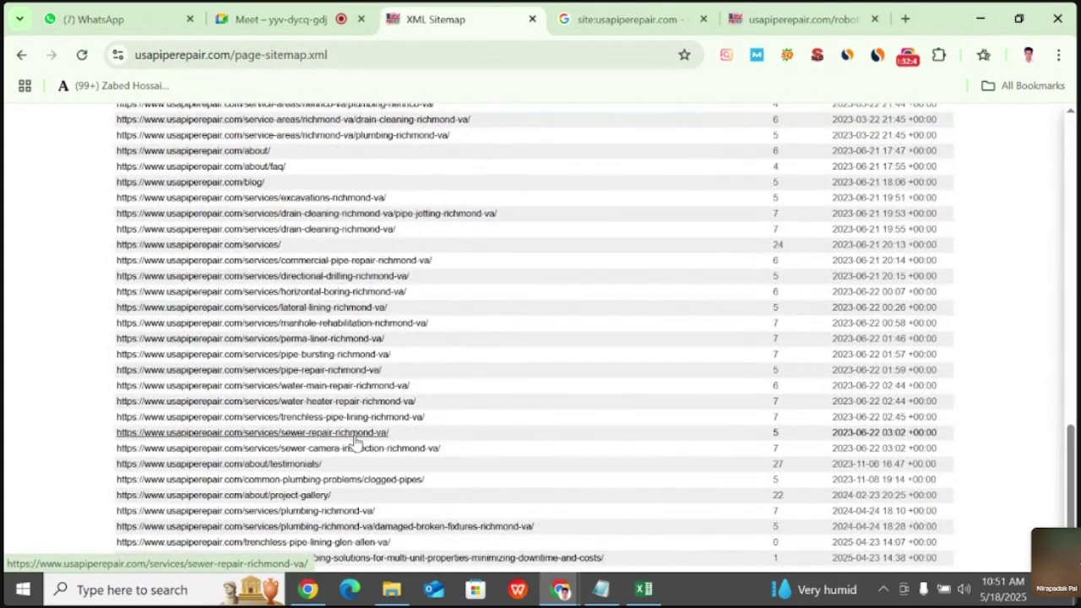
pyautogui.scroll(15, 356, 441)
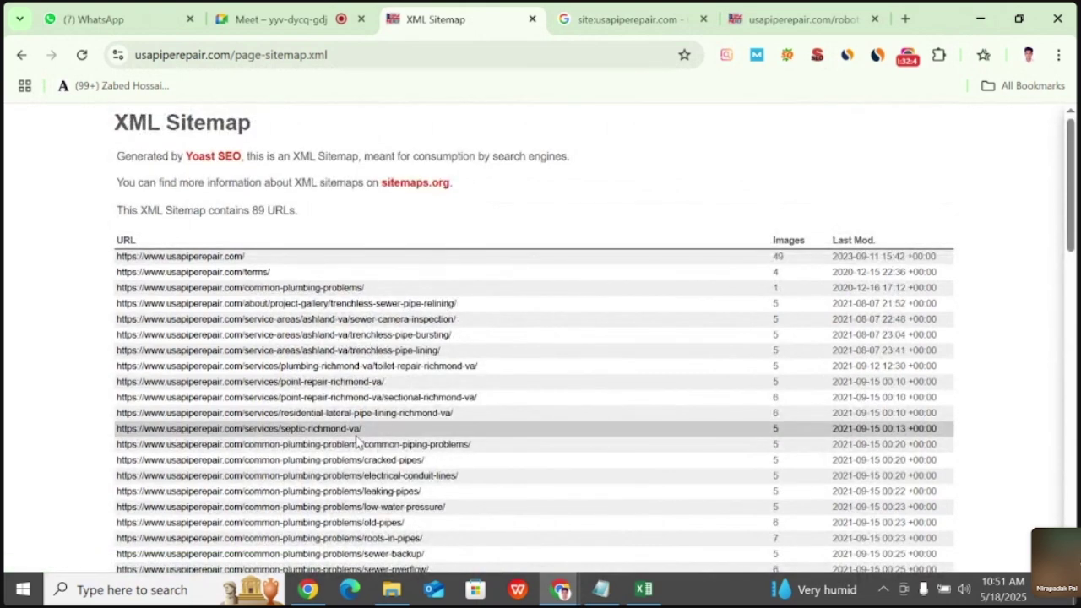
pyautogui.scroll(-12, 357, 439)
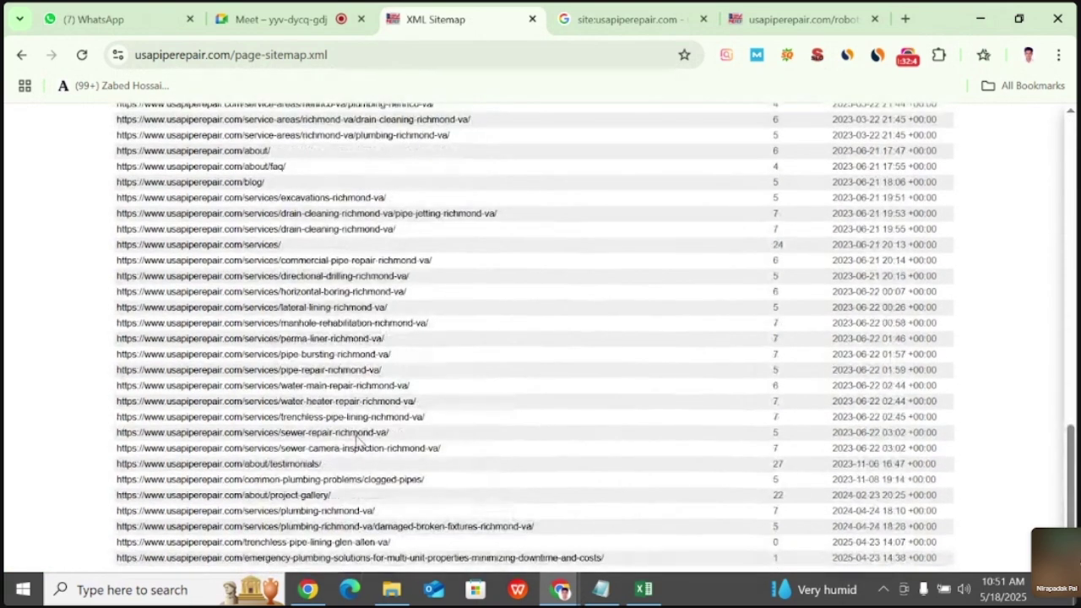
pyautogui.scroll(12, 380, 440)
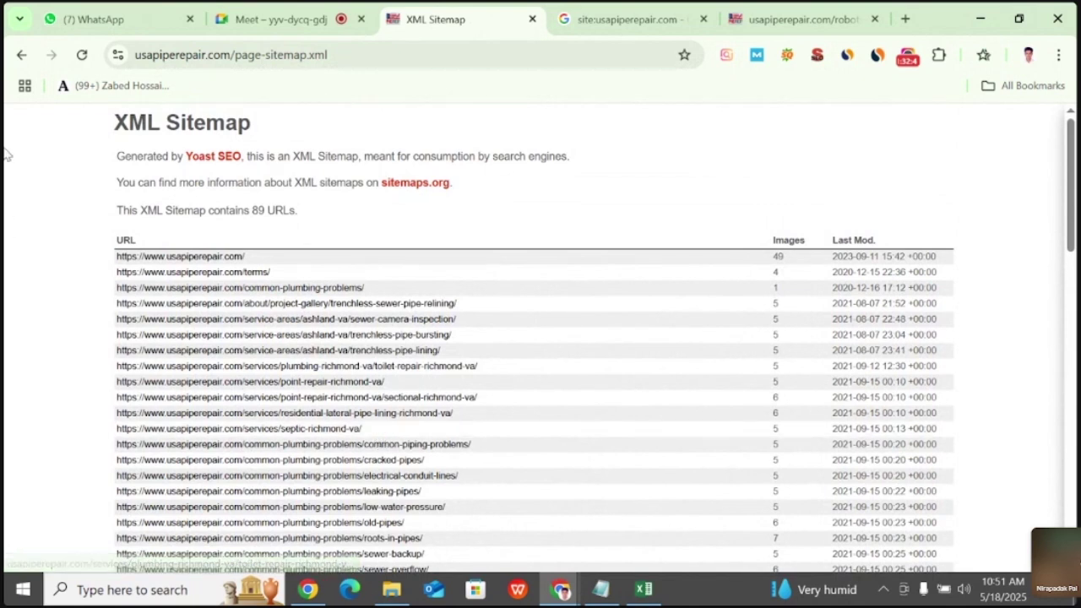
# - Go back to the sitemap index, highlight the Yoast SEO generator name and review post-sitemap.xml again
pyautogui.click(21, 57)
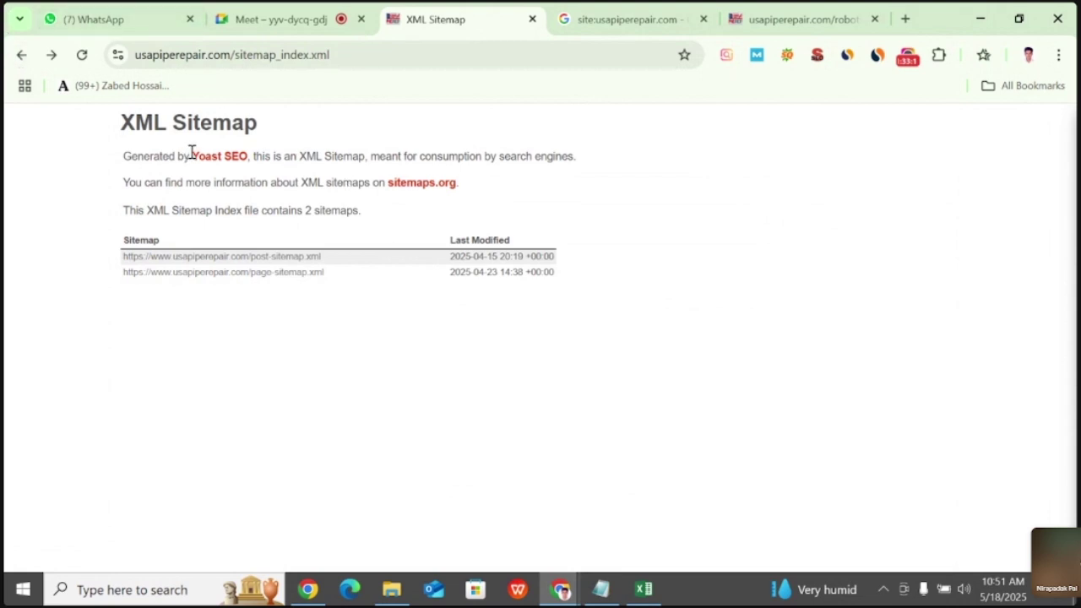
pyautogui.moveTo(191, 152); pyautogui.dragTo(250, 154)
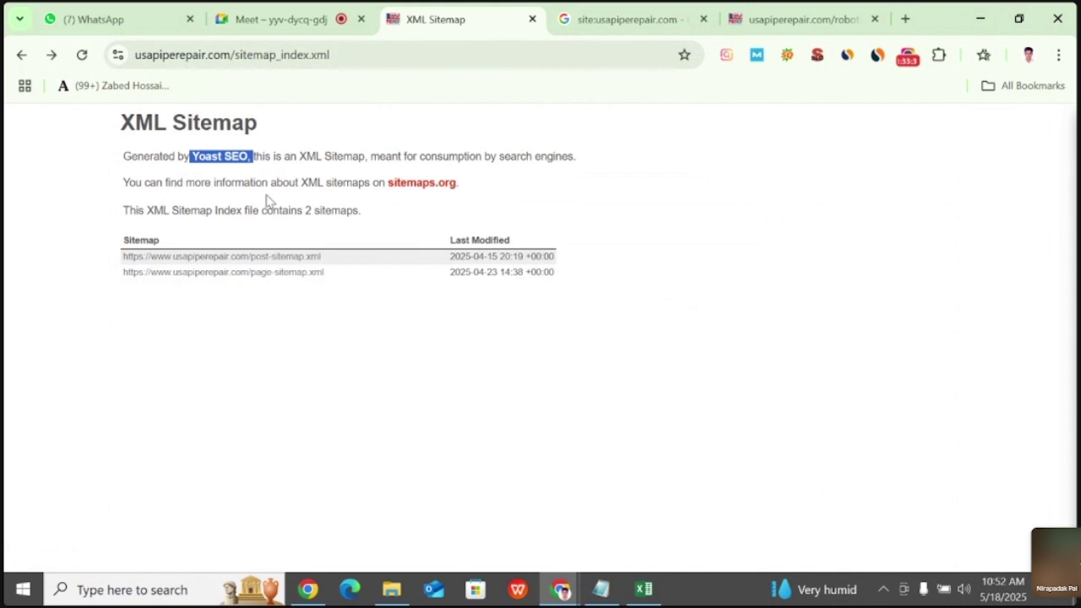
pyautogui.click(244, 258)
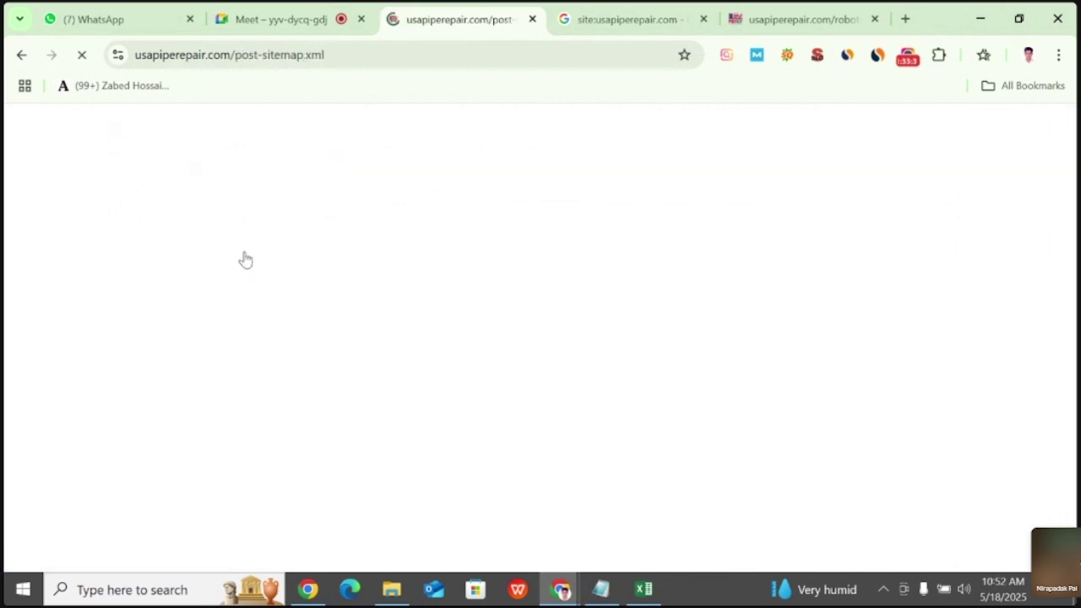
pyautogui.scroll(-20, 278, 337)
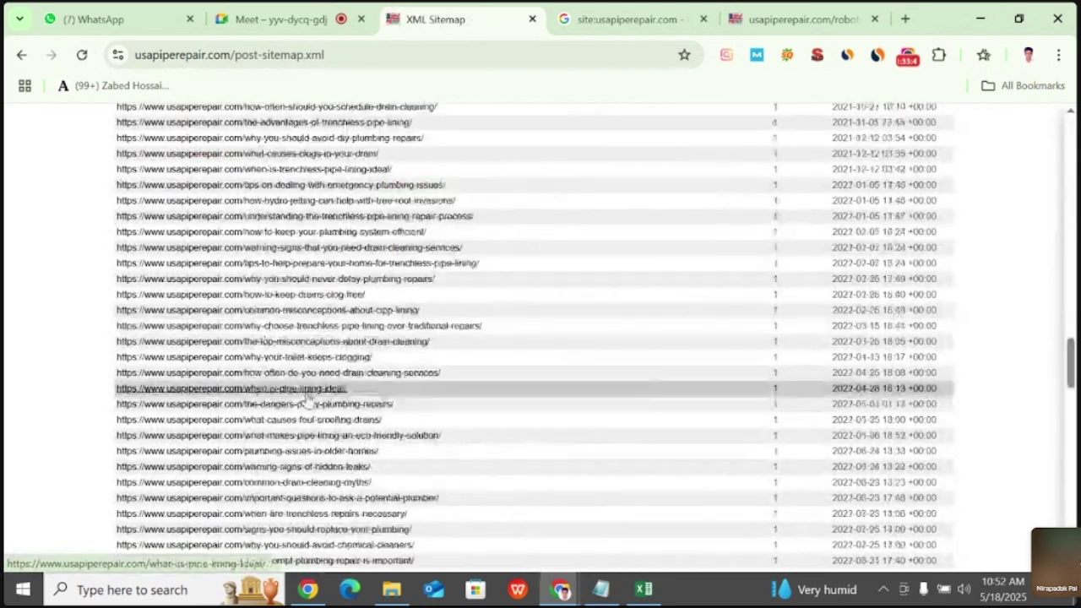
pyautogui.scroll(20, 308, 419)
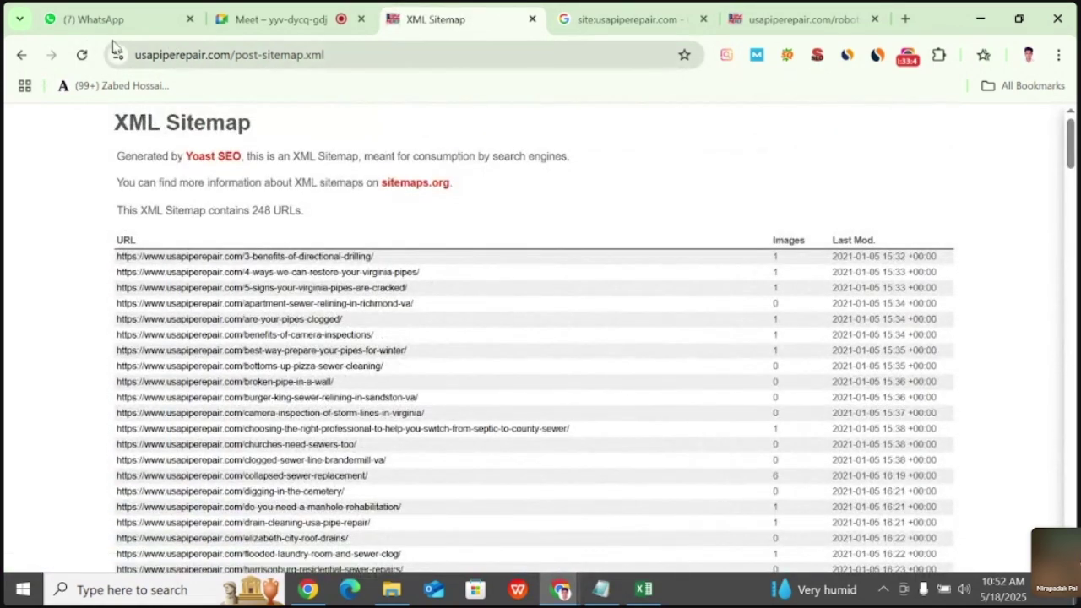
# - Return to the sitemap index, copy its sitemap_index.xml URL and switch to the Excel checklist
pyautogui.click(25, 55)
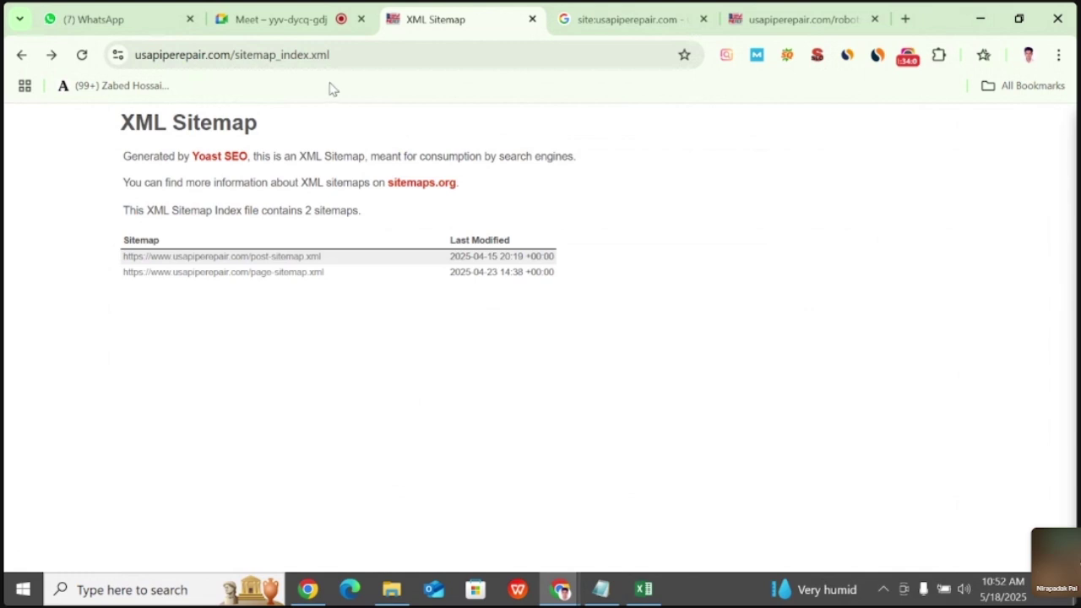
pyautogui.click(327, 55)
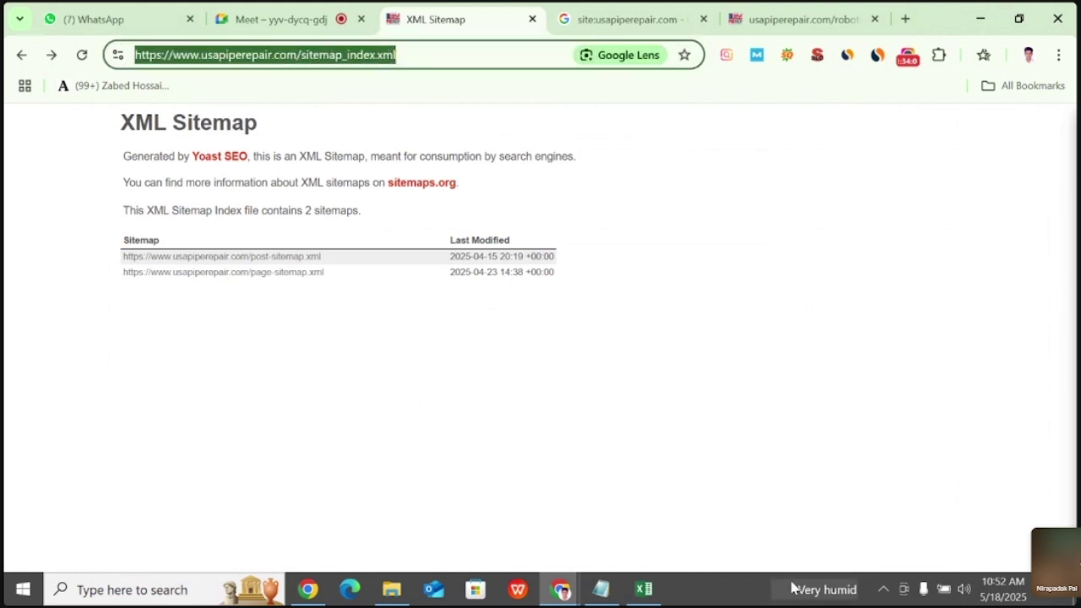
pyautogui.click(640, 589)
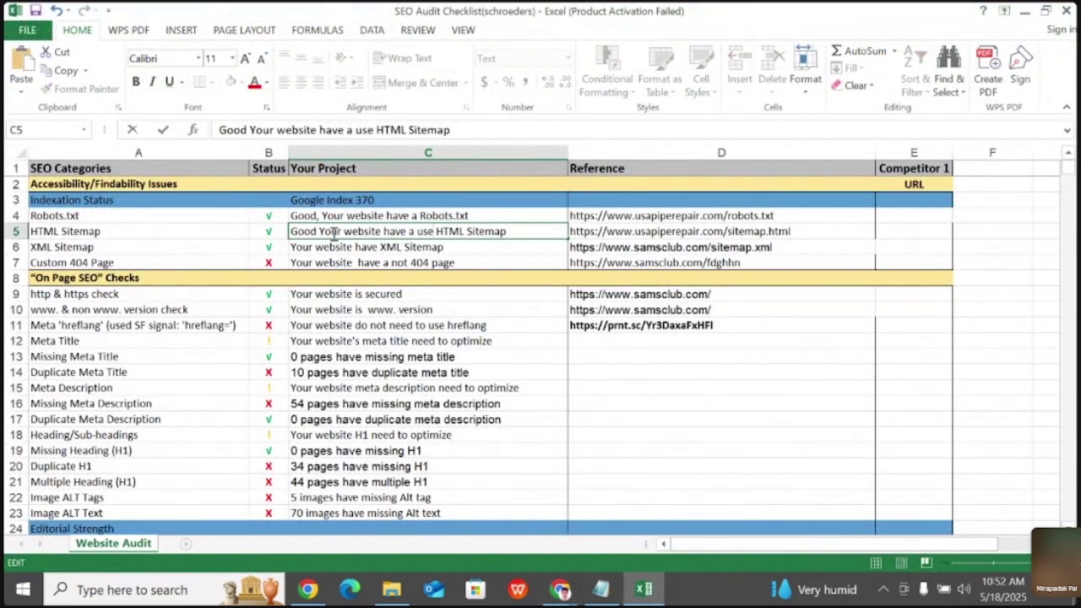
# - Replace the XML Sitemap comment in C6 with a copy of the HTML Sitemap comment from C5
pyautogui.moveTo(504, 234)
pyautogui.mouseDown()
pyautogui.moveTo(297, 235)
pyautogui.moveTo(511, 231)
pyautogui.mouseUp()
pyautogui.hotkey('ctrl', 'c')
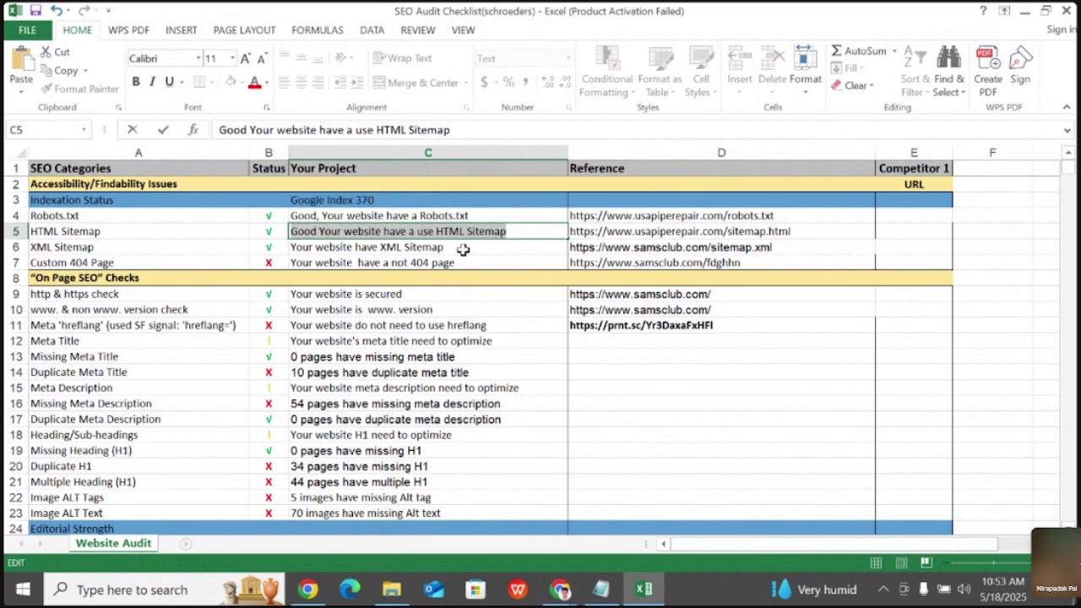
pyautogui.click(456, 248)
pyautogui.doubleClick(456, 248)
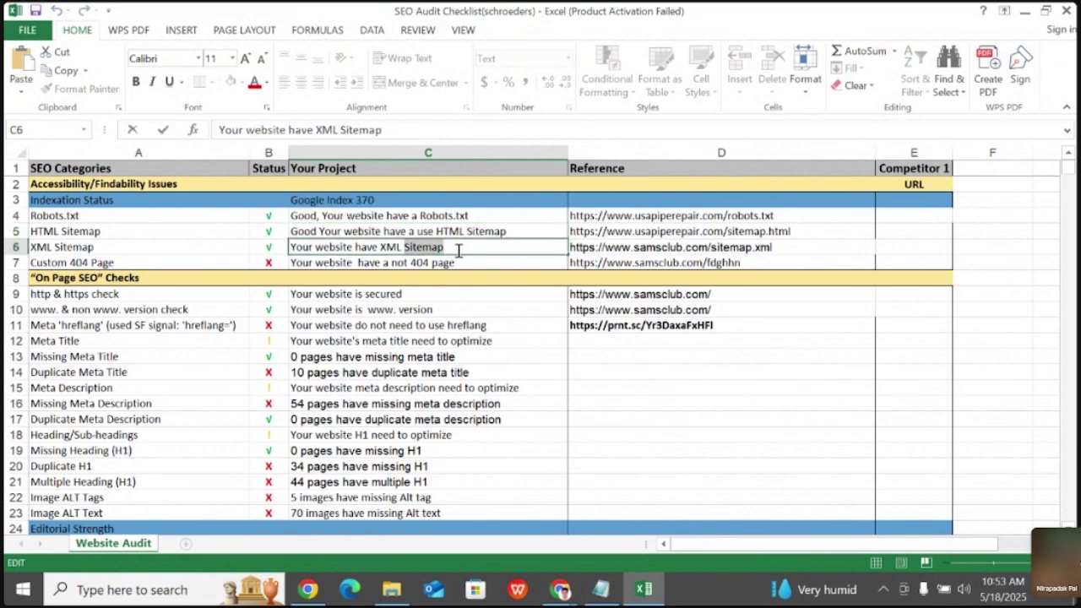
pyautogui.keyDown('shift'); pyautogui.click(293, 246); pyautogui.keyUp('shift')
pyautogui.hotkey('ctrl', 'v')
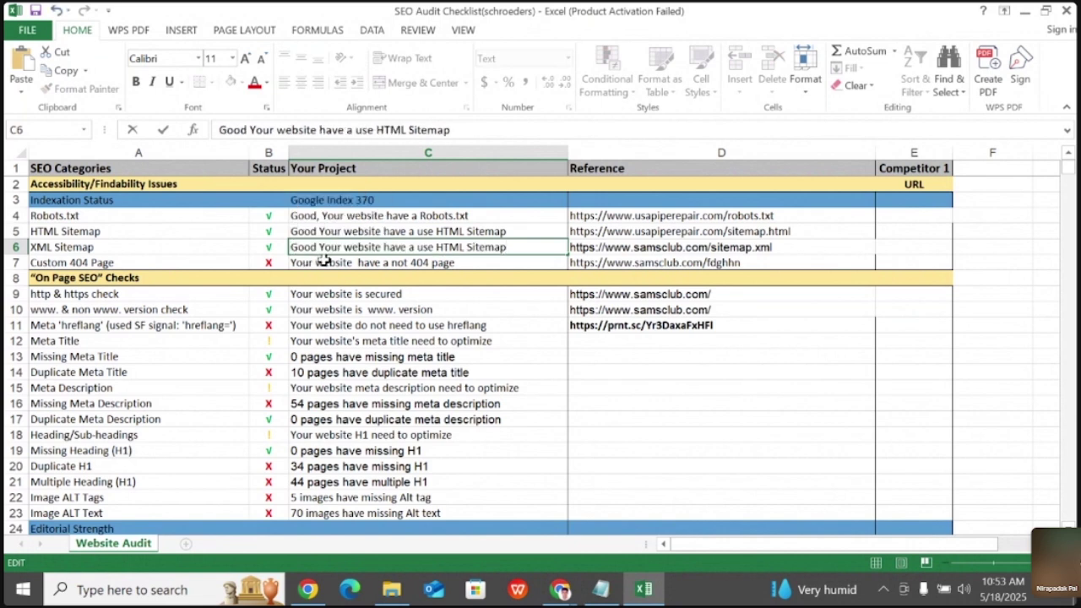
# - Edit the XML Sitemap comment in C6 to read "Good Your website have a use XML Sitemap"
pyautogui.click(462, 246)
pyautogui.press('BackSpace')
pyautogui.press('BackSpace')
pyautogui.press('BackSpace')
pyautogui.press('BackSpace')
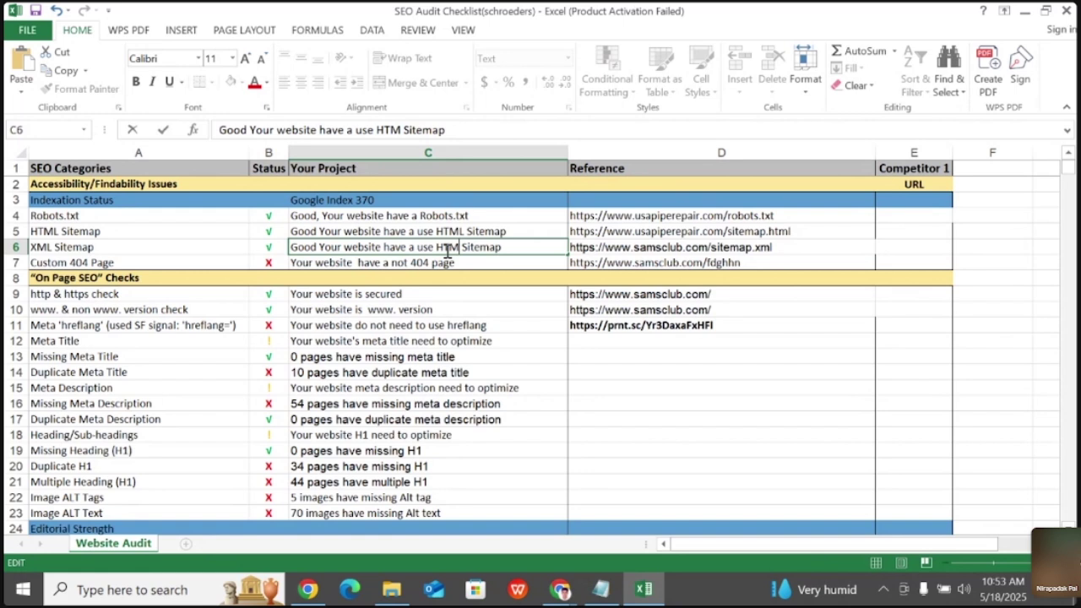
pyautogui.write('XM')
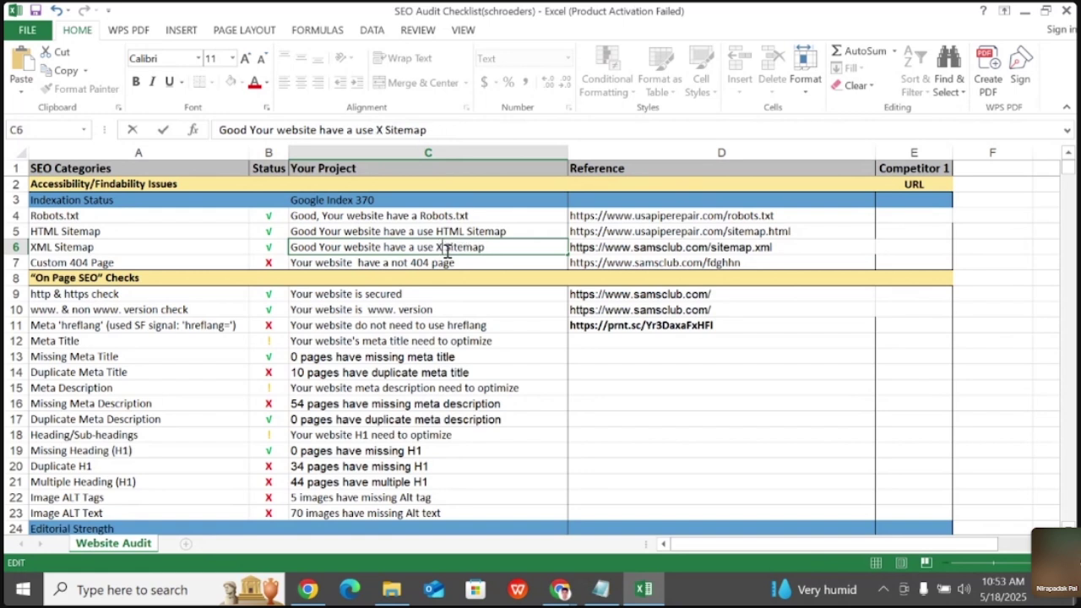
pyautogui.write('L')
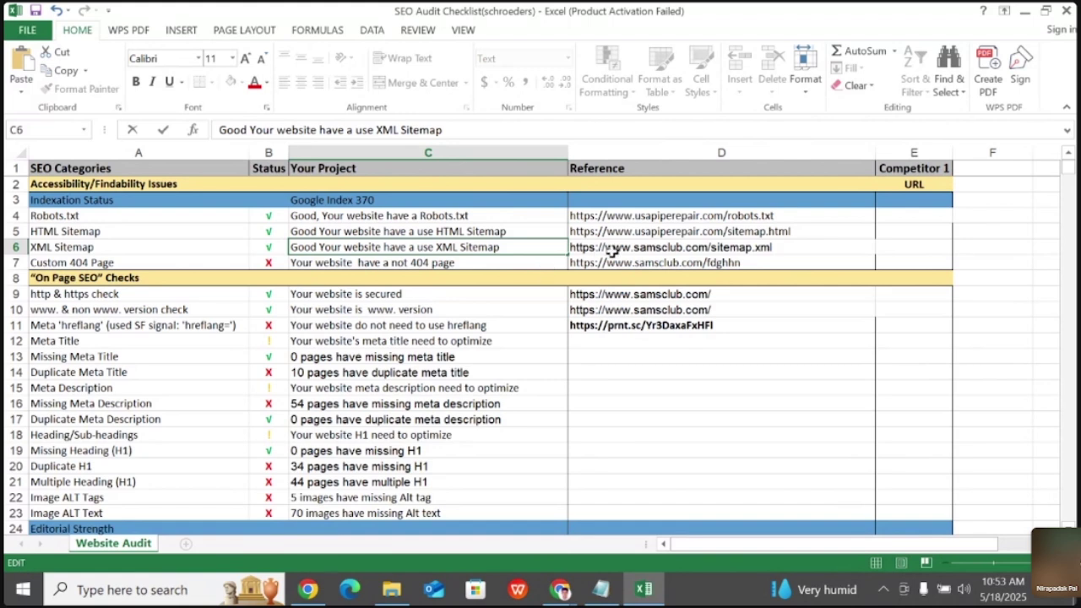
pyautogui.click(781, 246)
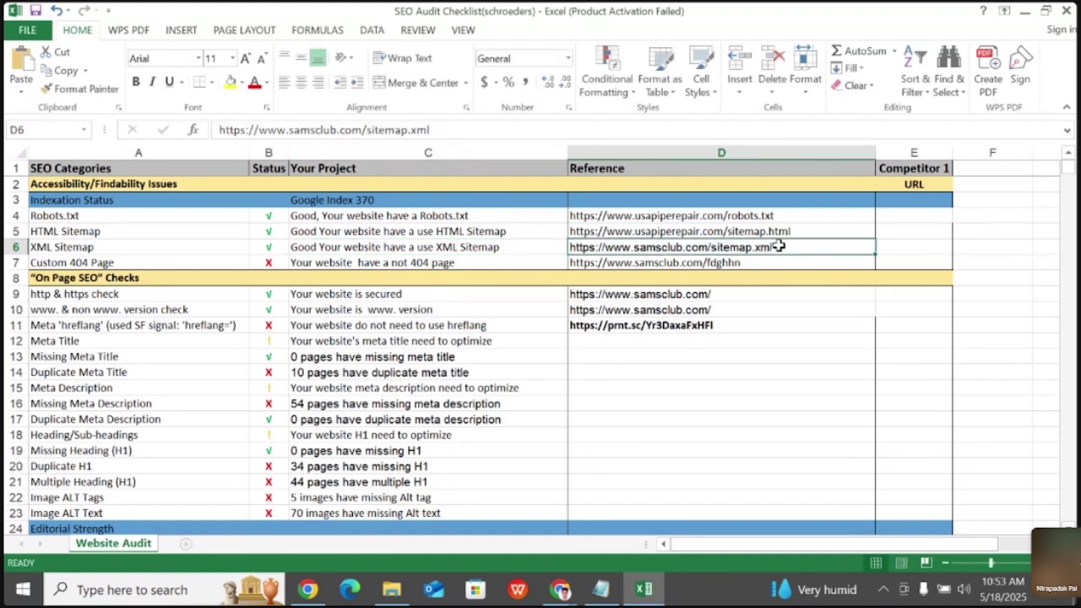
pyautogui.hotkey('ctrl', 'v')
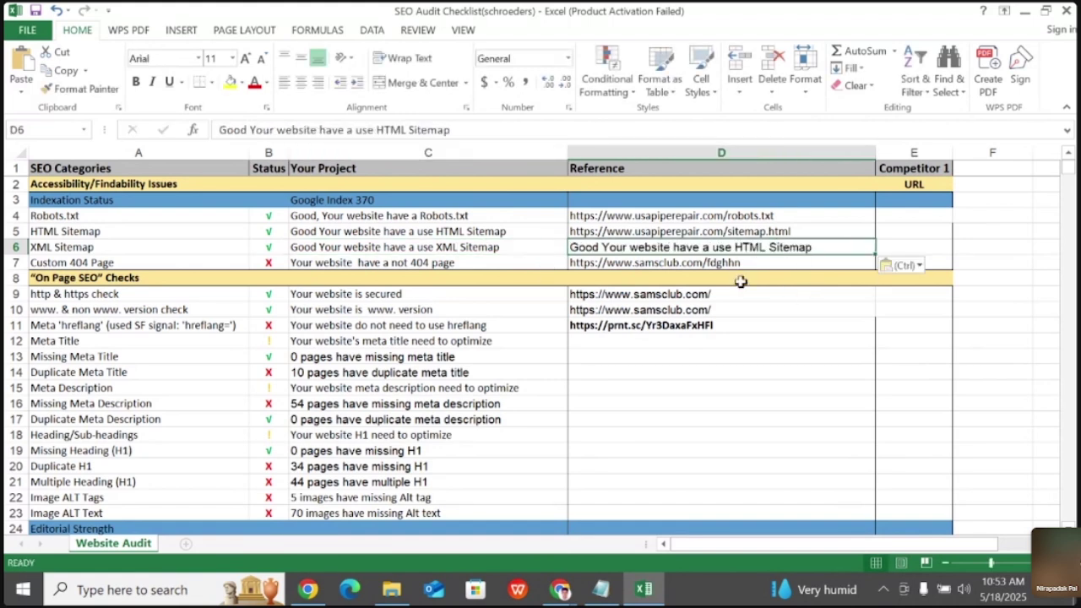
pyautogui.hotkey('ctrl', 'z')
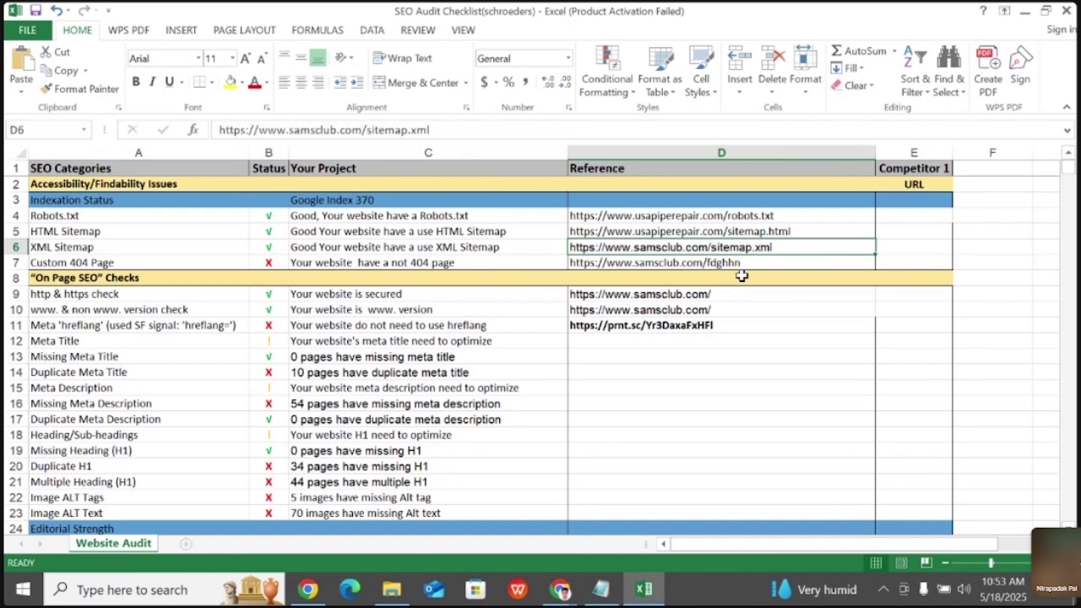
pyautogui.click(784, 275)
pyautogui.click(784, 262)
pyautogui.click(785, 250)
pyautogui.press('super+v')
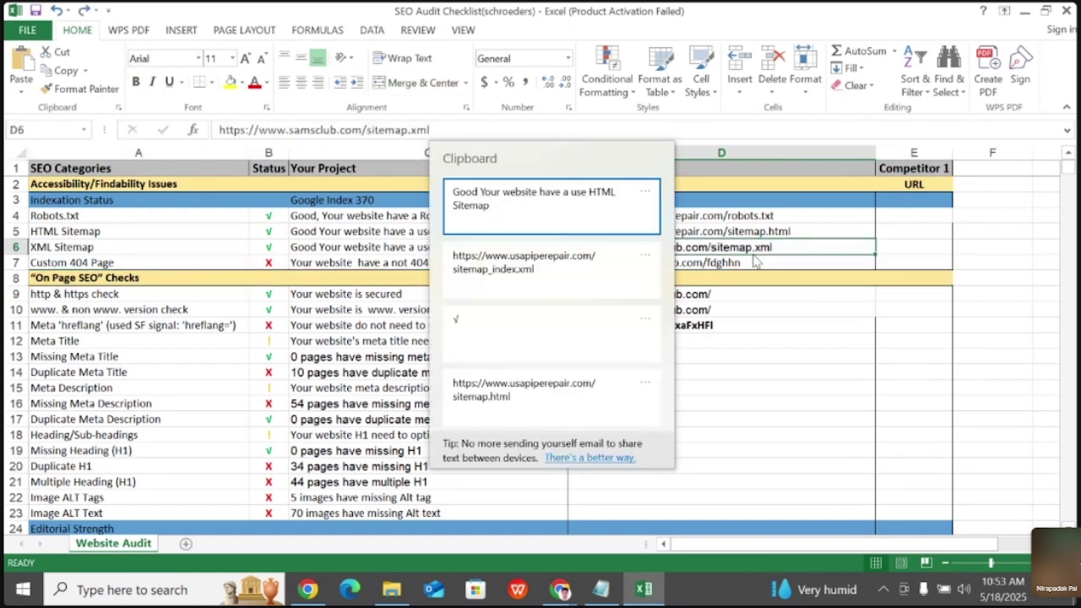
pyautogui.click(583, 258)
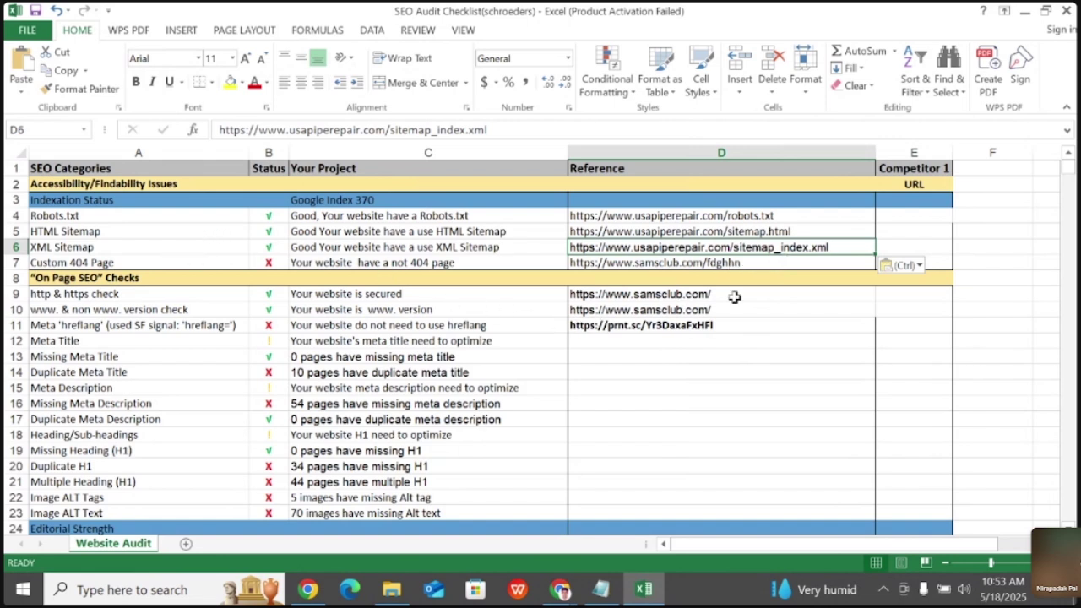
# - Switch to the XML sitemap page in Chrome, capture its content area with Lightshot, upload the image and copy its link
pyautogui.click(560, 589)
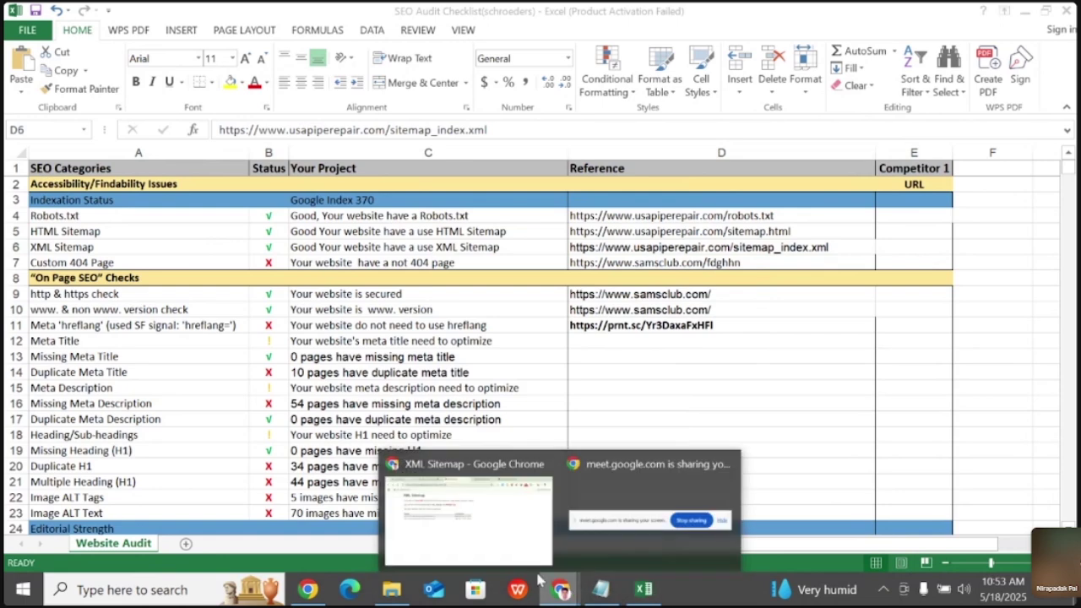
pyautogui.click(469, 533)
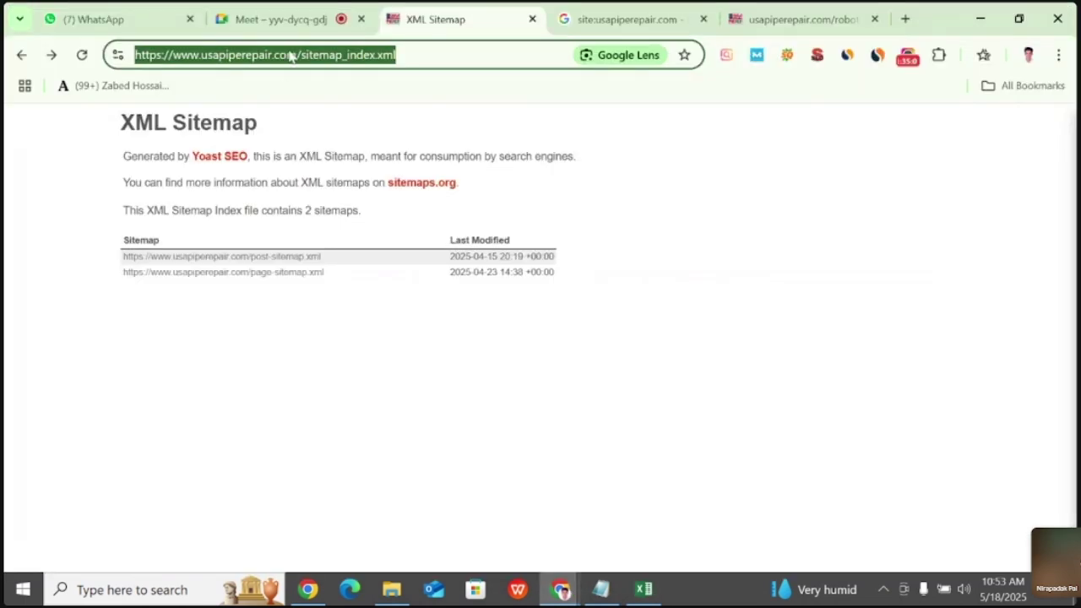
pyautogui.click(343, 55)
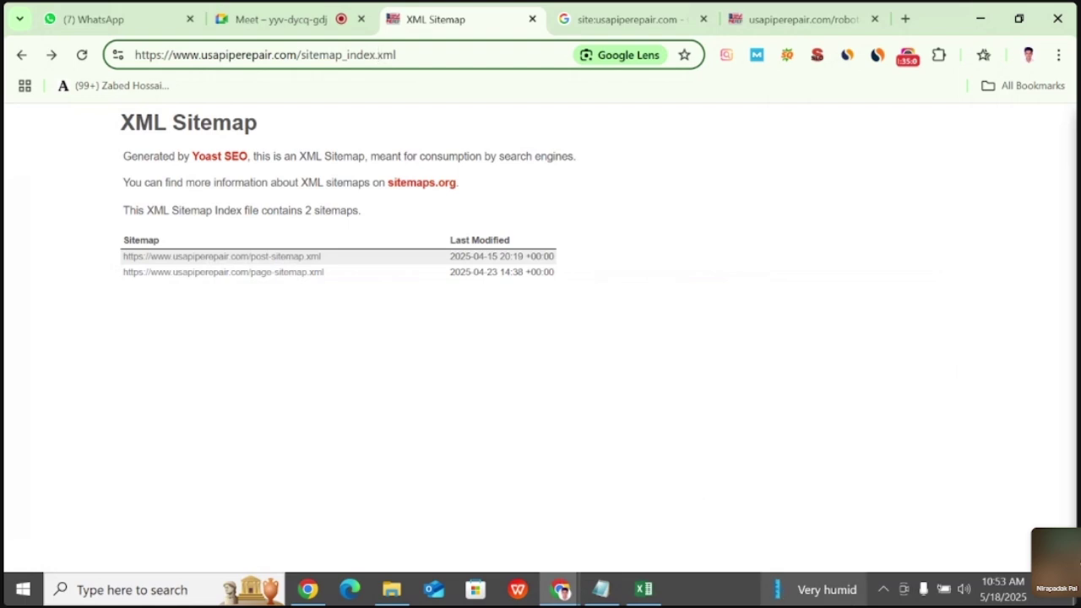
pyautogui.click(881, 589)
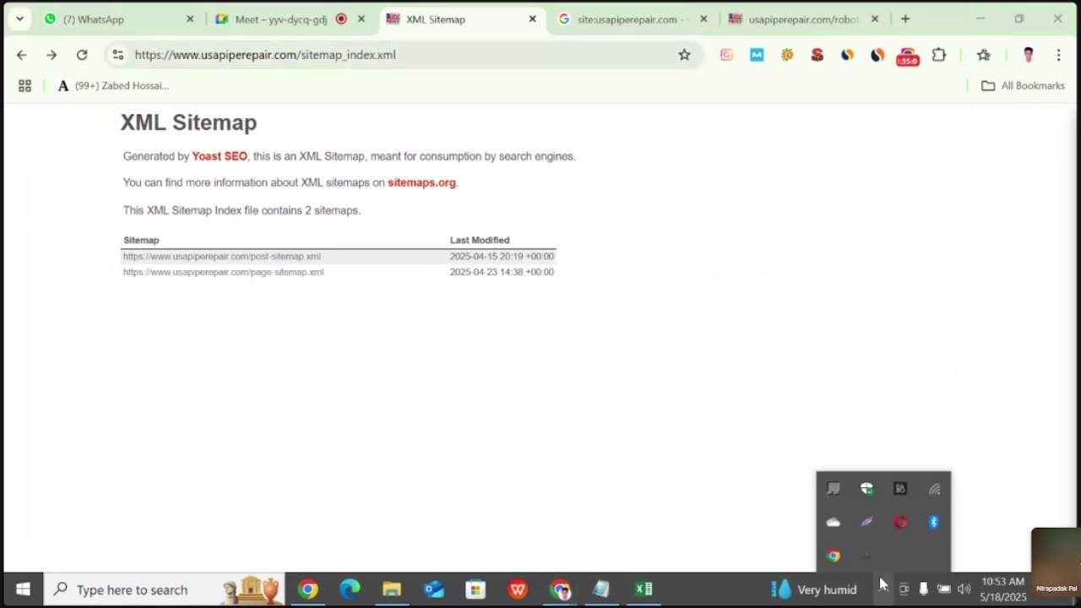
pyautogui.click(863, 523)
pyautogui.moveTo(96, 76)
pyautogui.mouseDown()
pyautogui.moveTo(552, 299)
pyautogui.moveTo(698, 354)
pyautogui.mouseUp()
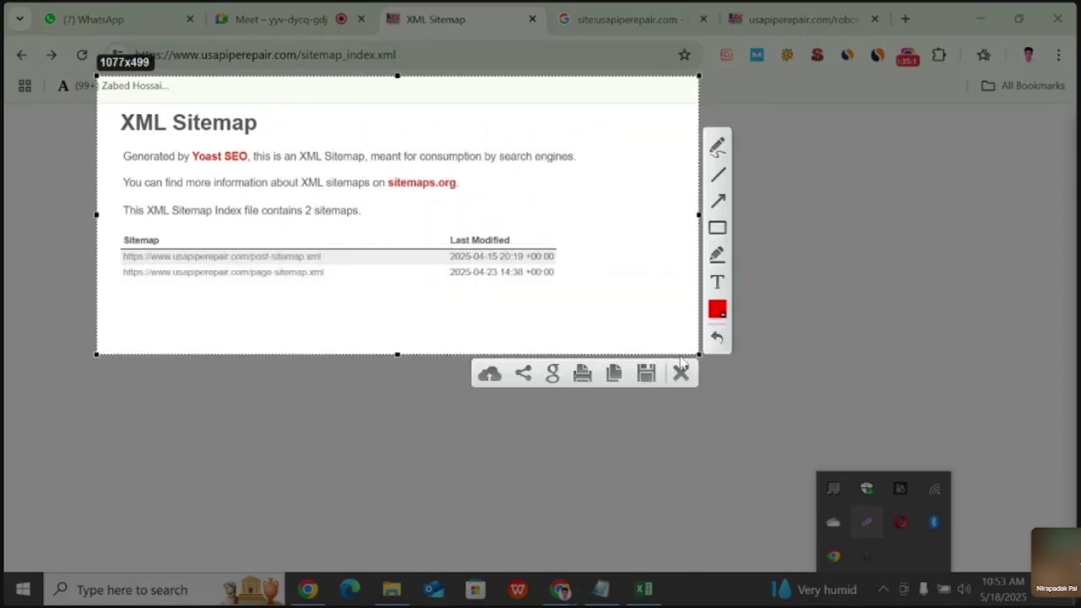
pyautogui.click(494, 380)
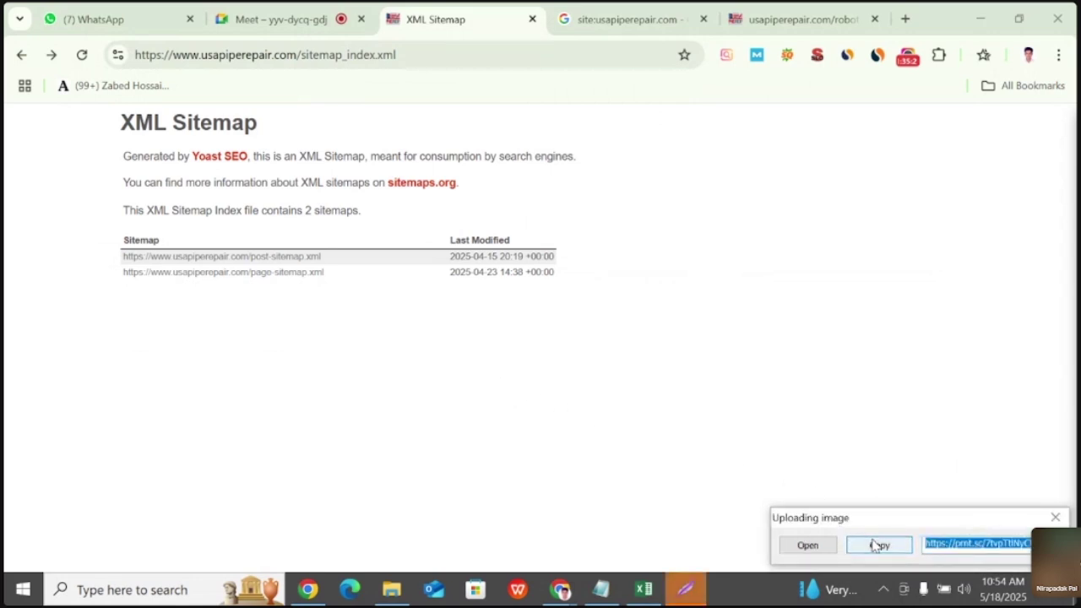
pyautogui.click(878, 544)
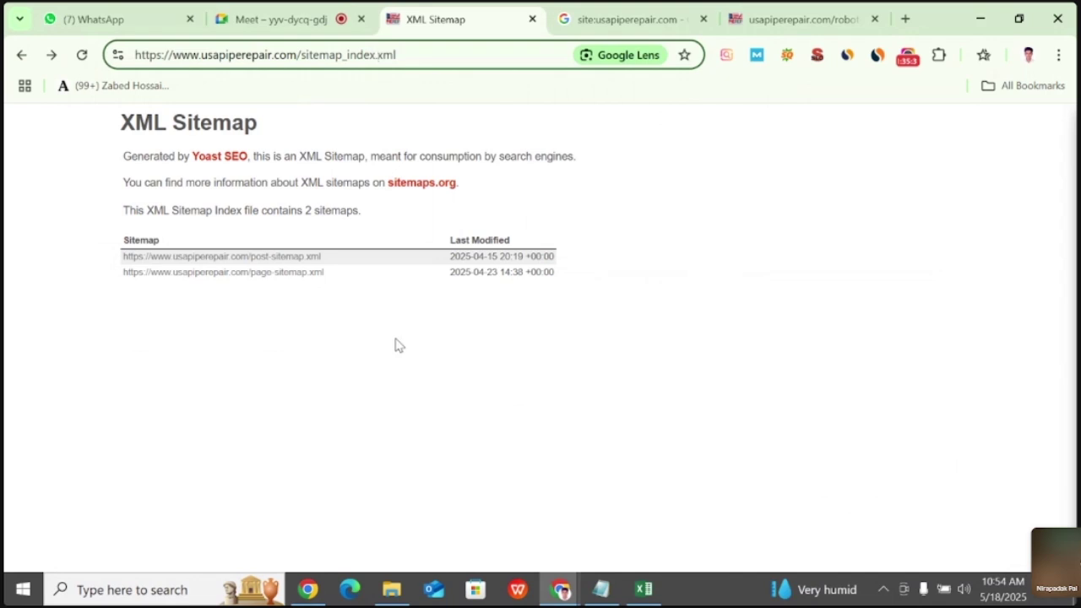
# - Capture the browser window including the sitemap's address and content with Lightshot, upload the image and copy its link
pyautogui.click(883, 587)
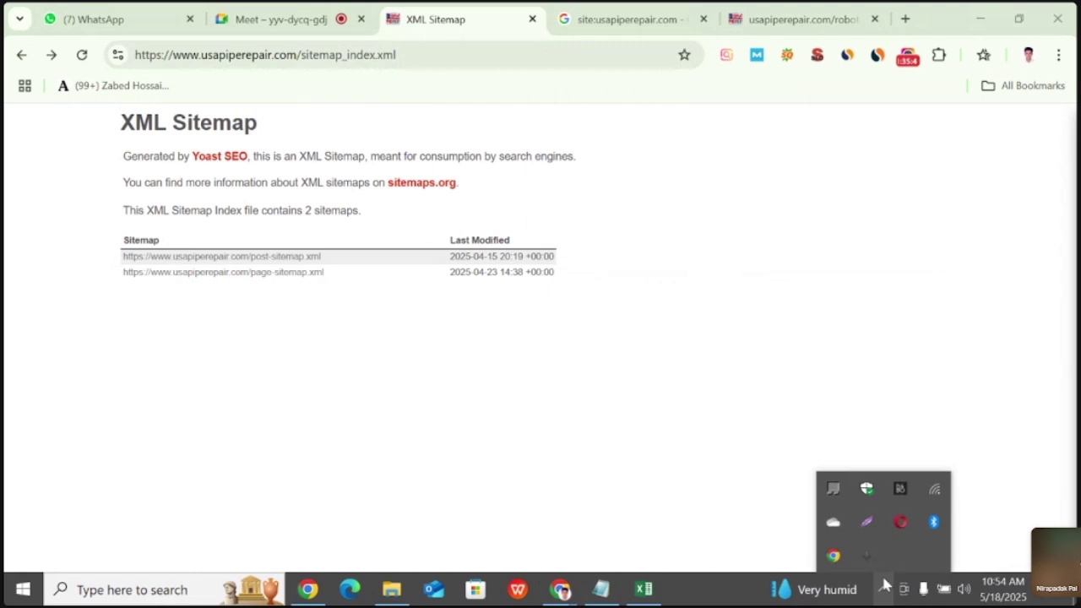
pyautogui.click(865, 526)
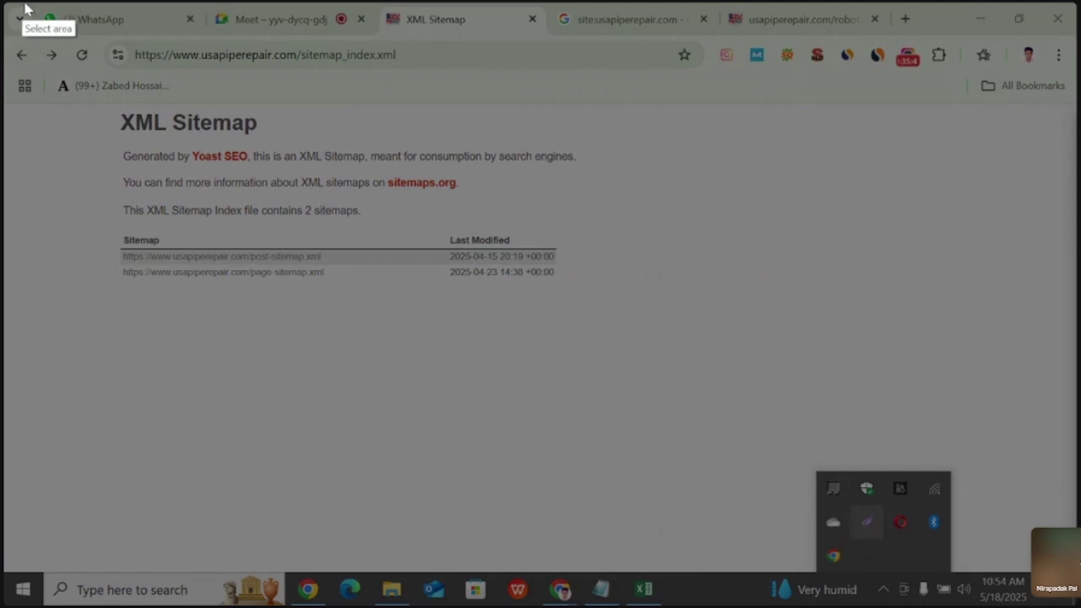
pyautogui.moveTo(4, 1); pyautogui.dragTo(1065, 420)
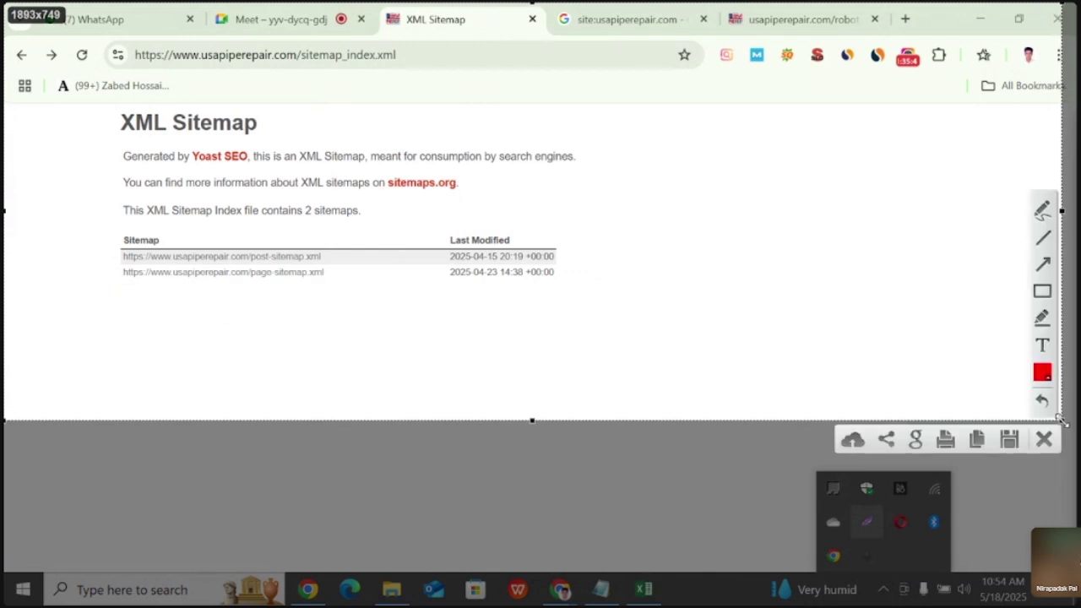
pyautogui.click(853, 440)
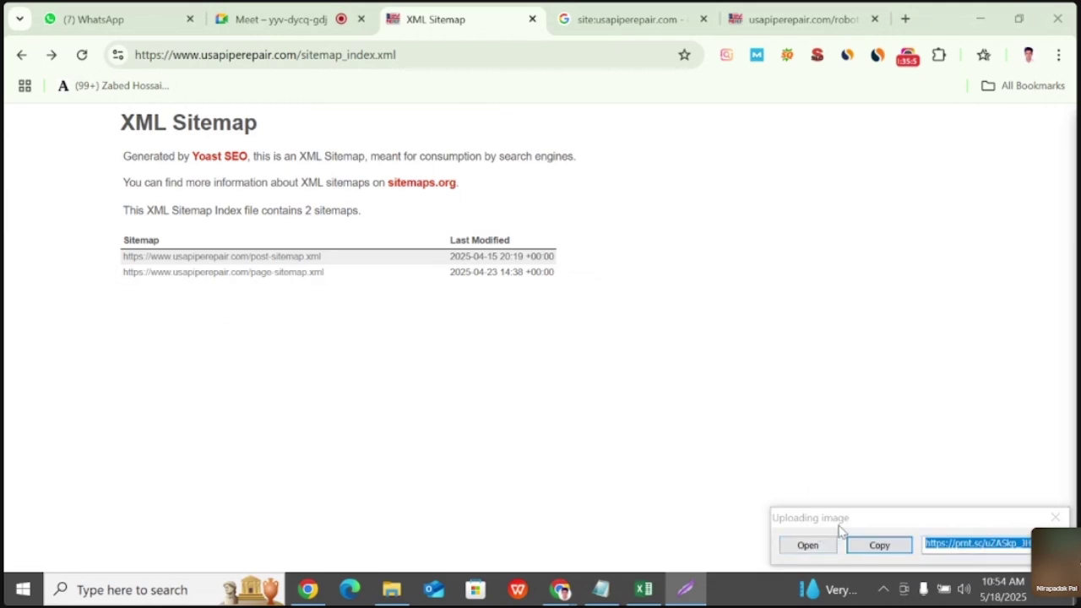
pyautogui.click(857, 553)
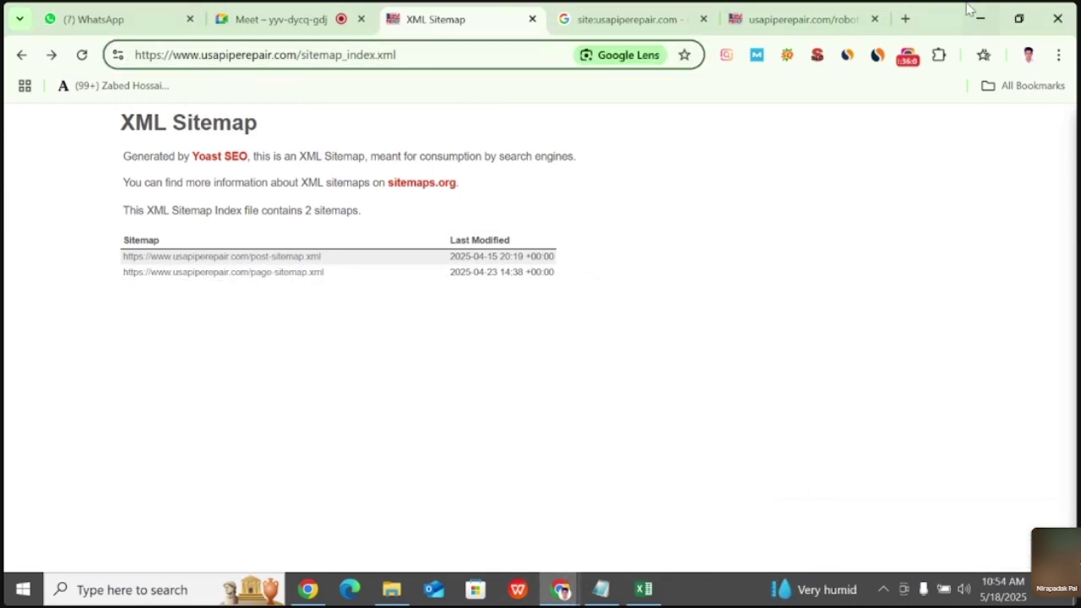
# - Open the copied Lightshot link in a new tab, inspect the uploaded screenshot enlarged, and close the tab
pyautogui.click(905, 19)
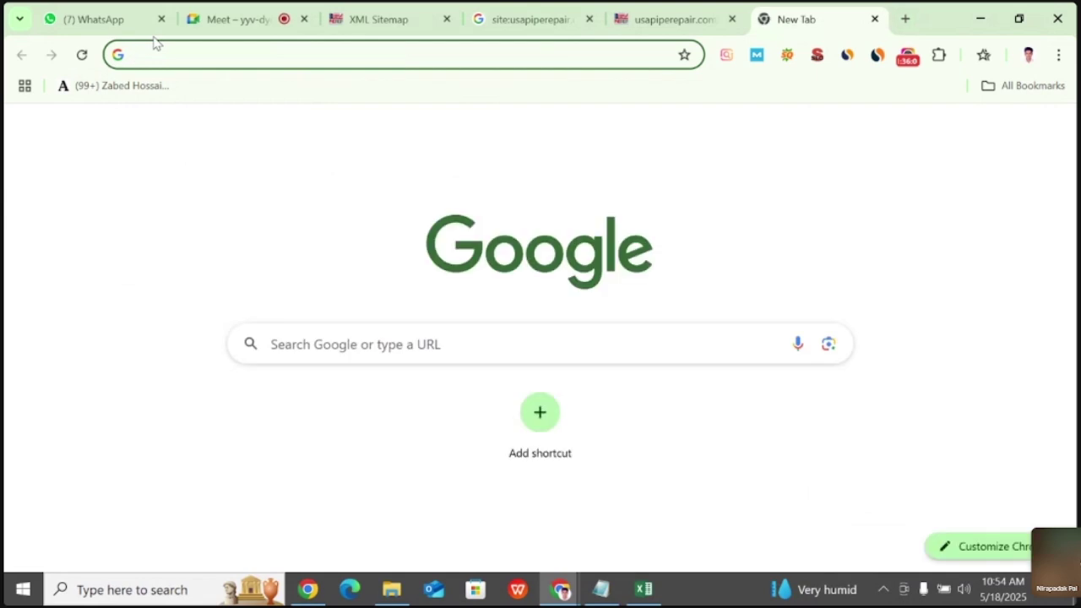
pyautogui.hotkey('ctrl', 'v')
pyautogui.press('Return')
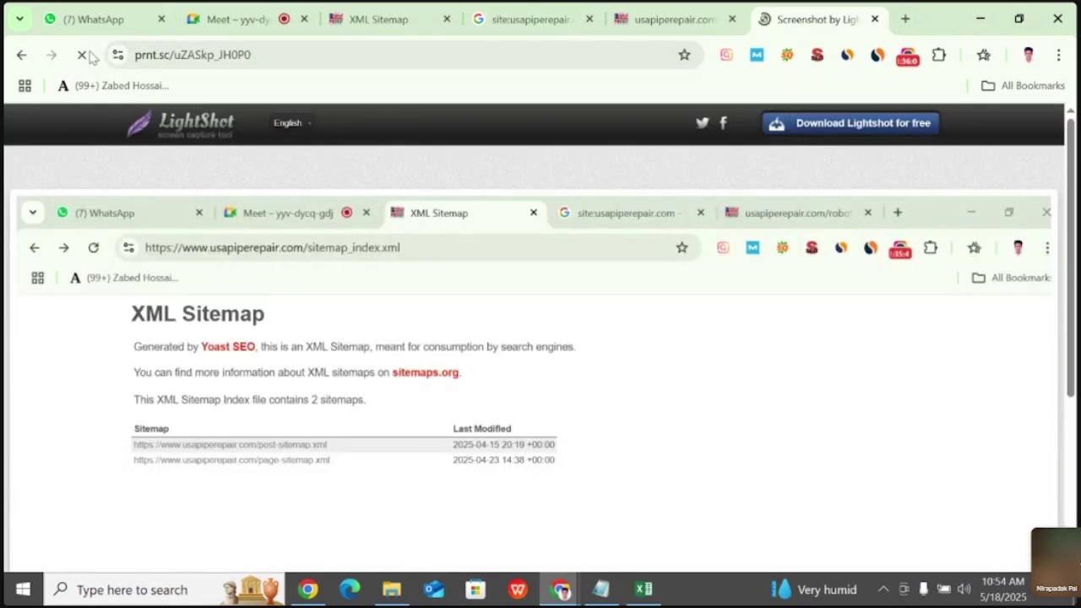
pyautogui.click(540, 315)
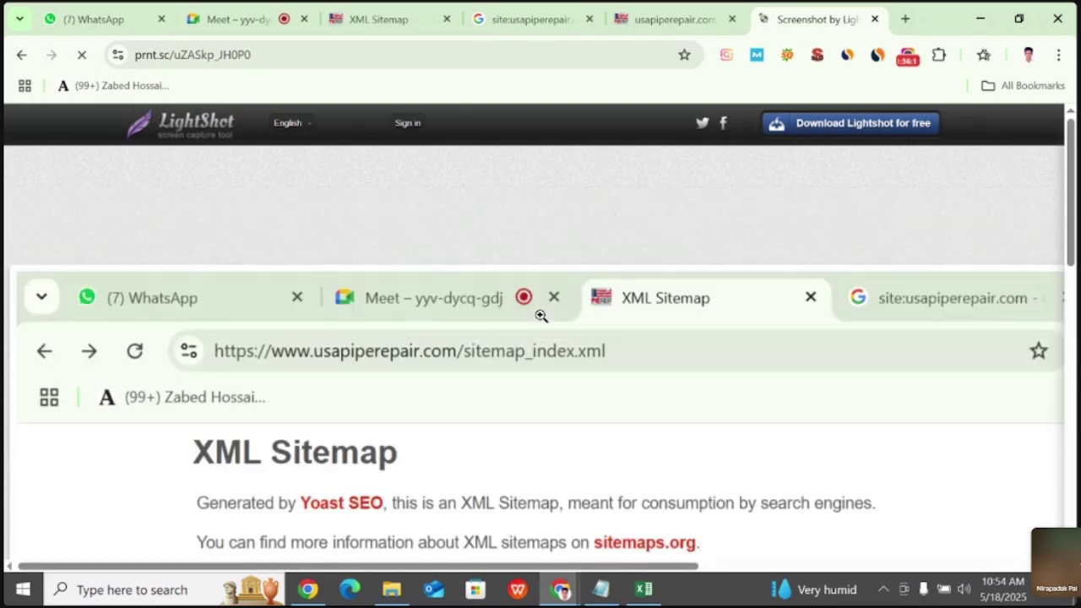
pyautogui.scroll(-3, 541, 316)
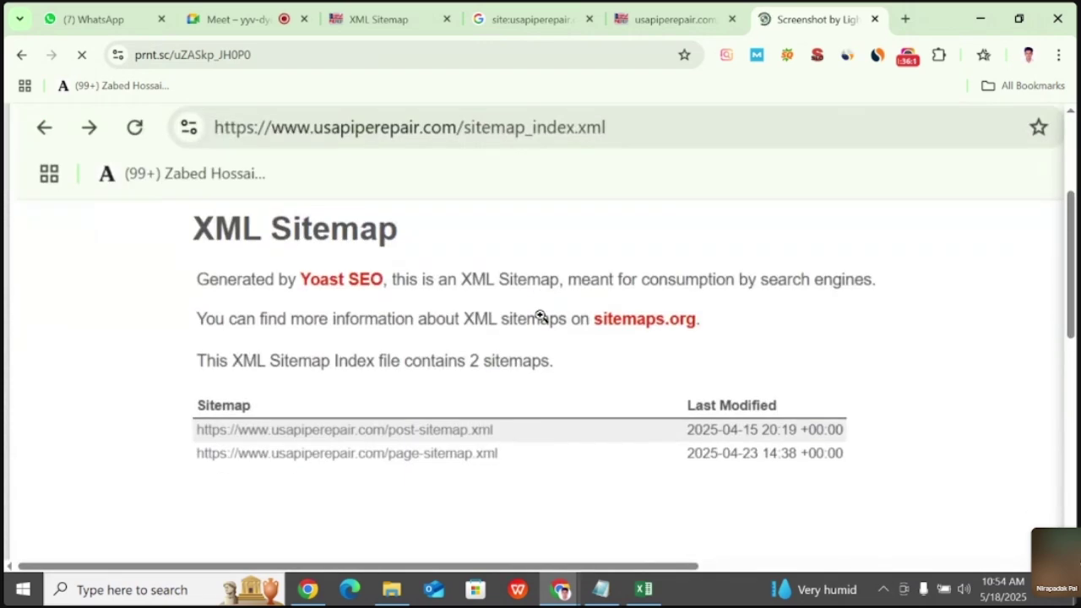
pyautogui.click(540, 316)
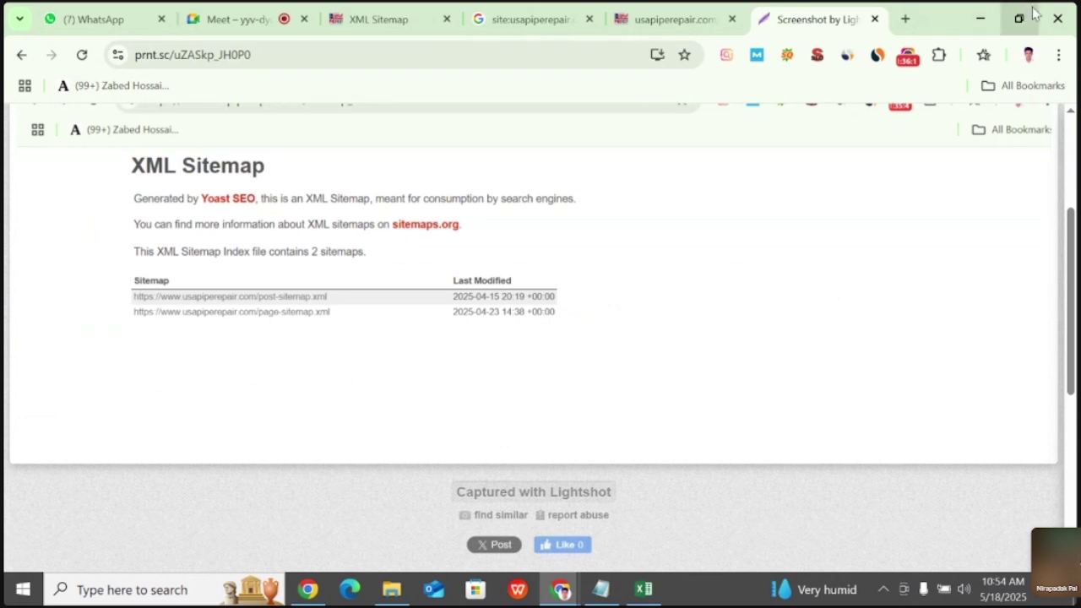
pyautogui.click(875, 18)
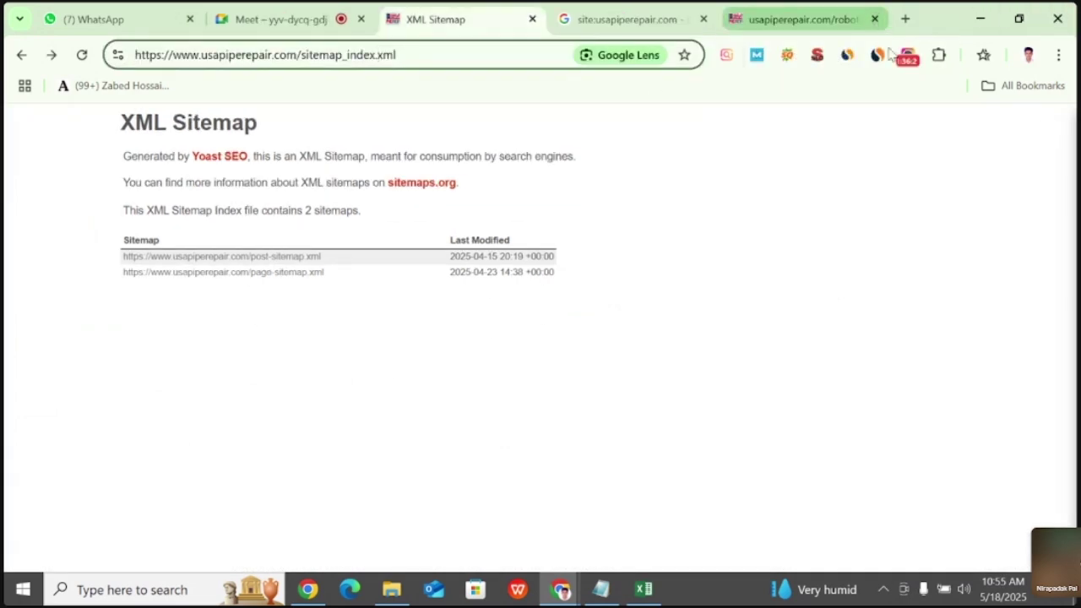
# - Remove sitemap_index.xml from the page address and load the usapiperepair.com home page
pyautogui.click(647, 333)
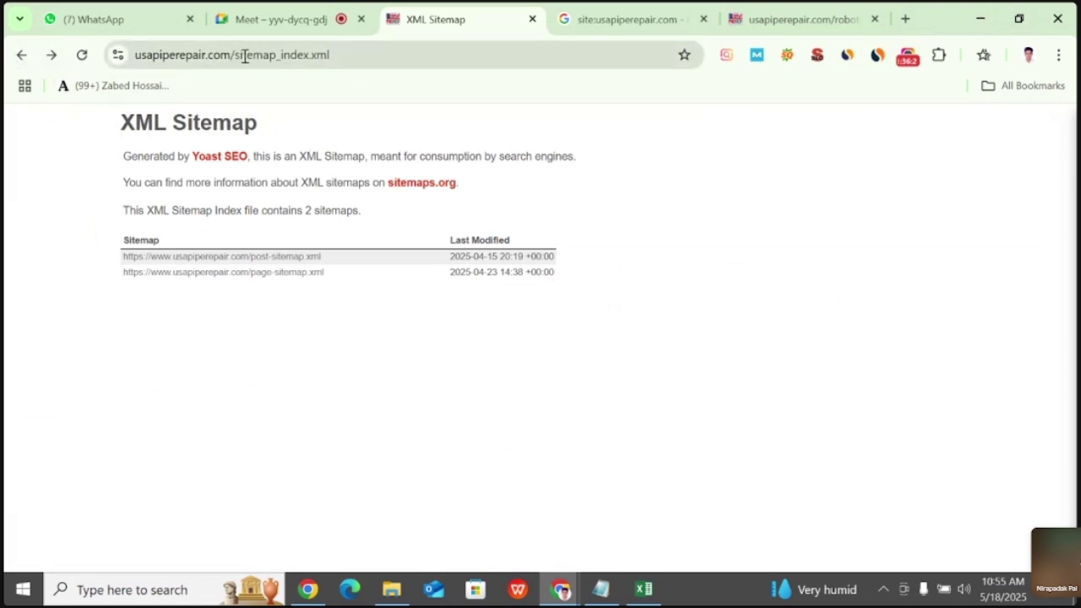
pyautogui.moveTo(241, 54); pyautogui.dragTo(438, 53)
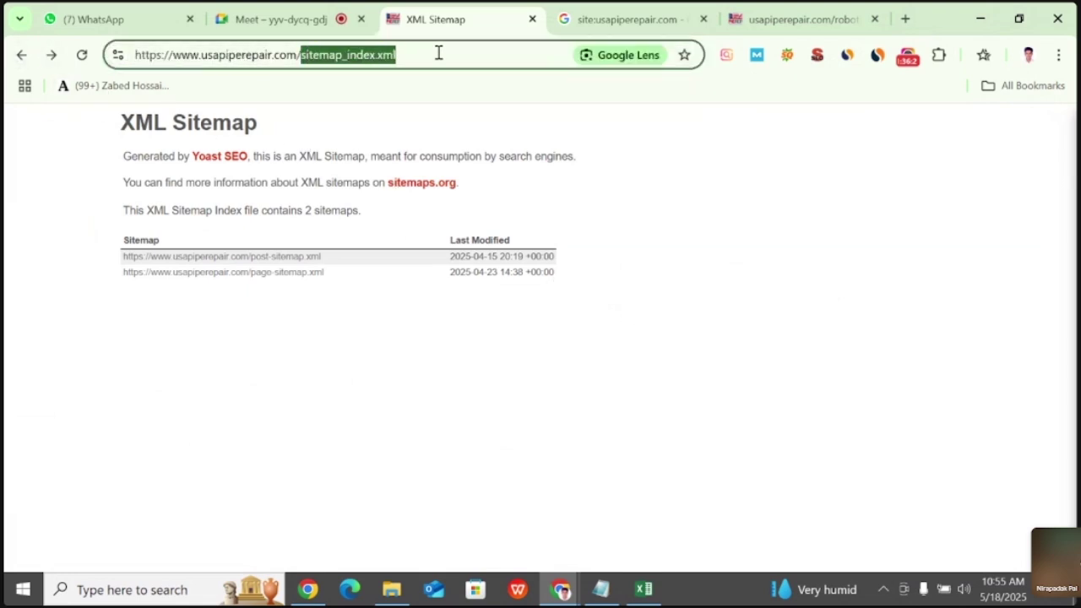
pyautogui.press('BackSpace')
pyautogui.press('Return')
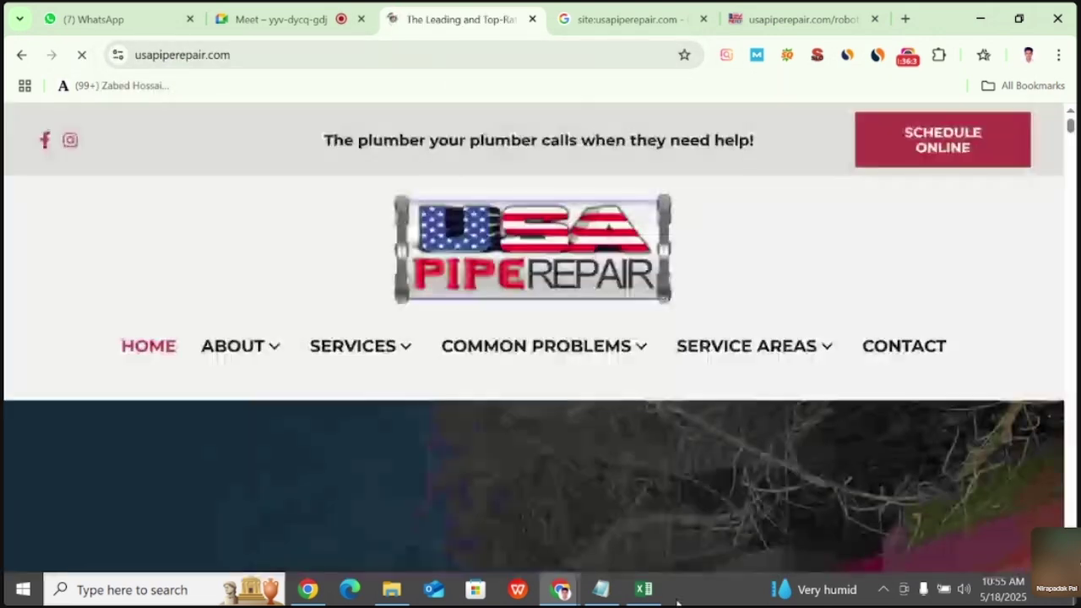
# - Check the Custom 404 Page row in the Excel checklist, return to Chrome and open the site's Plumbing service page
pyautogui.click(643, 590)
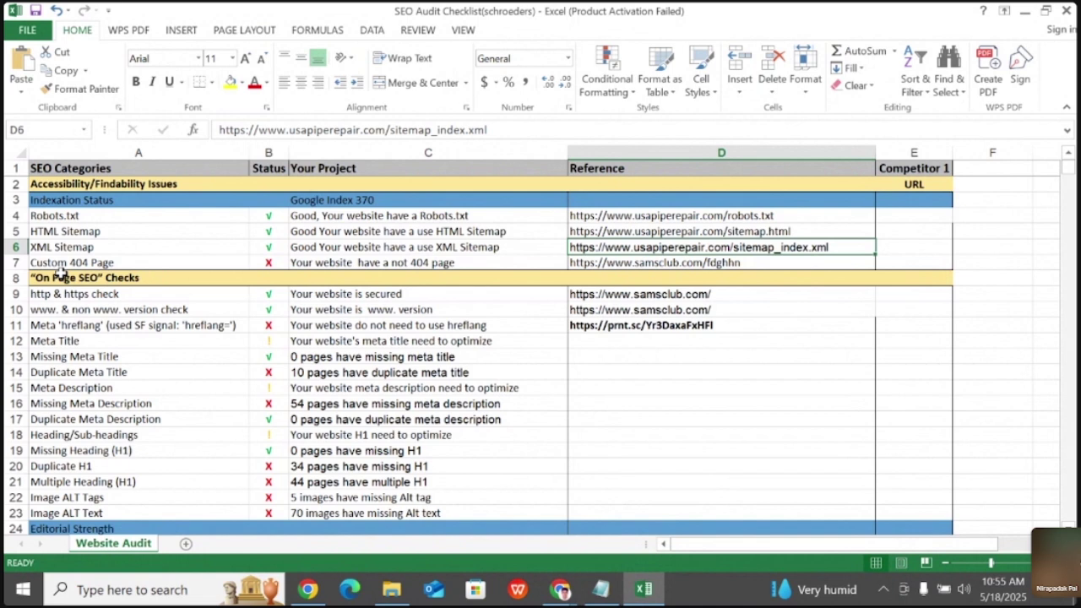
pyautogui.click(562, 589)
pyautogui.click(545, 559)
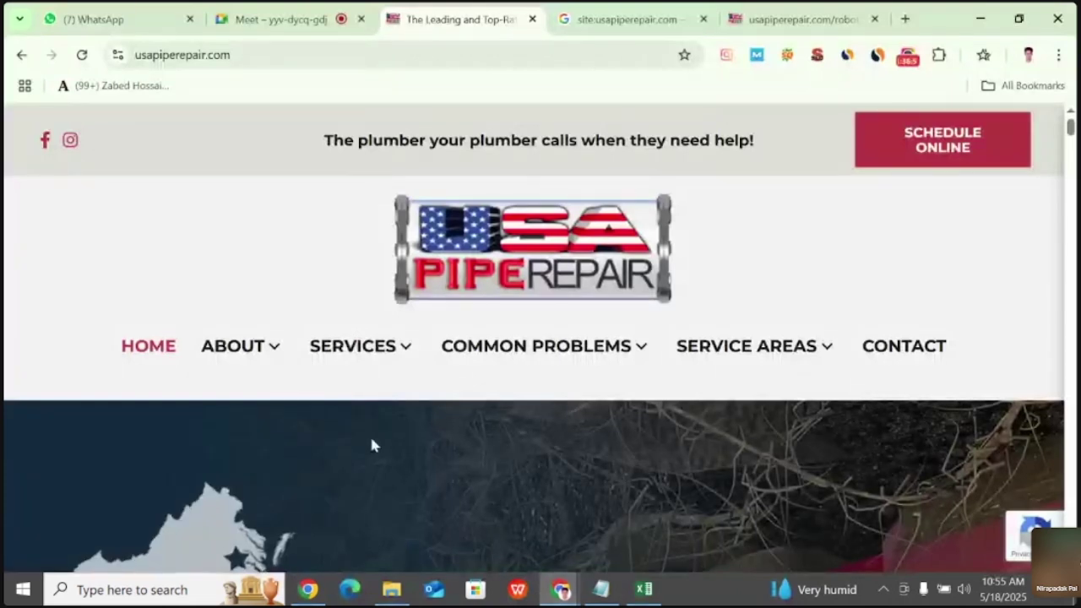
pyautogui.moveTo(386, 342)
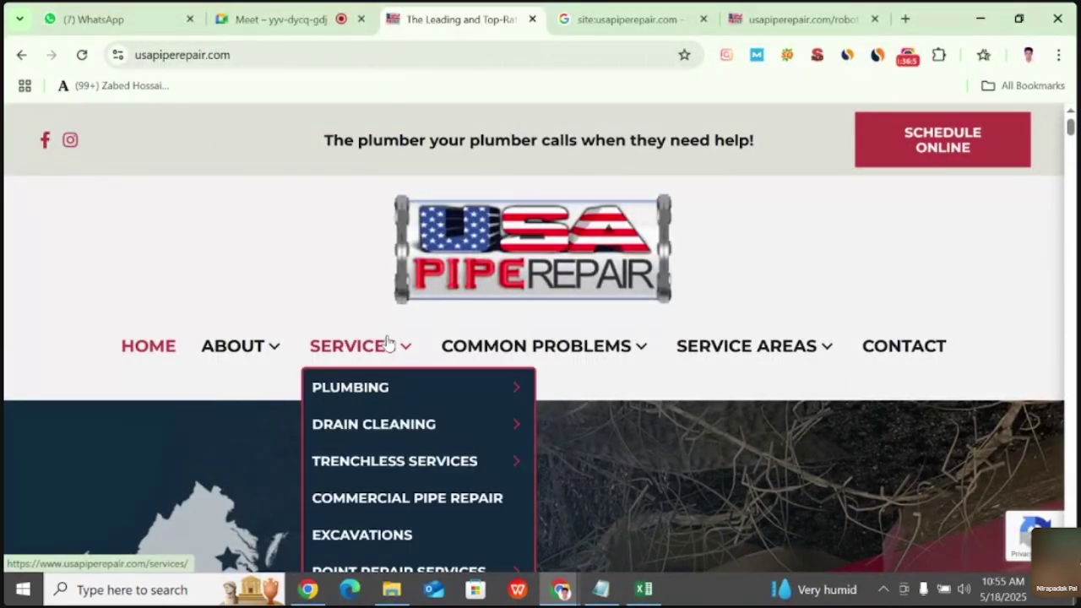
pyautogui.moveTo(373, 399)
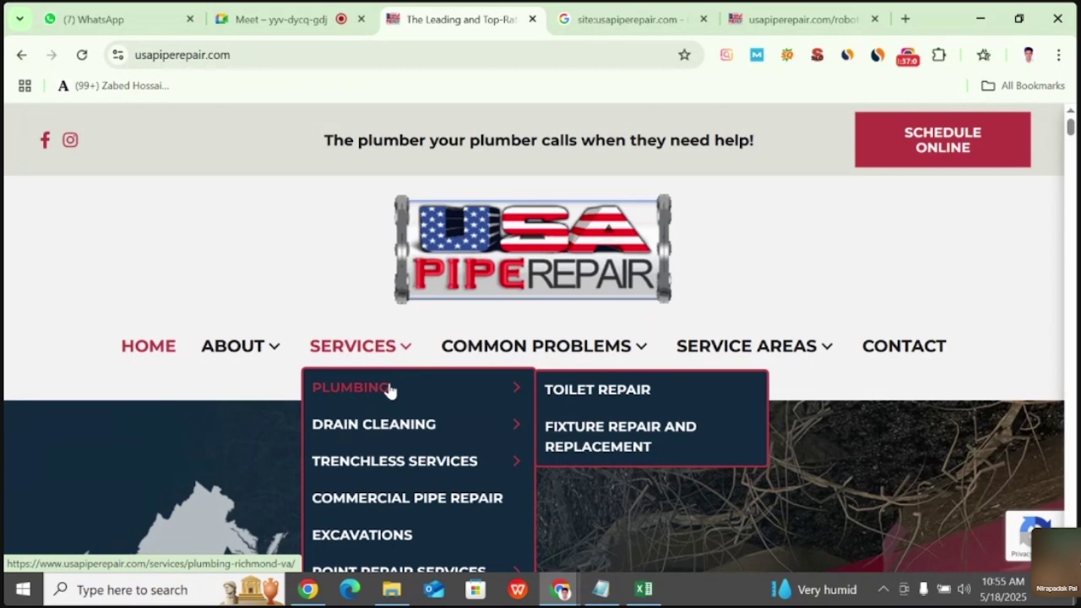
pyautogui.click(374, 388)
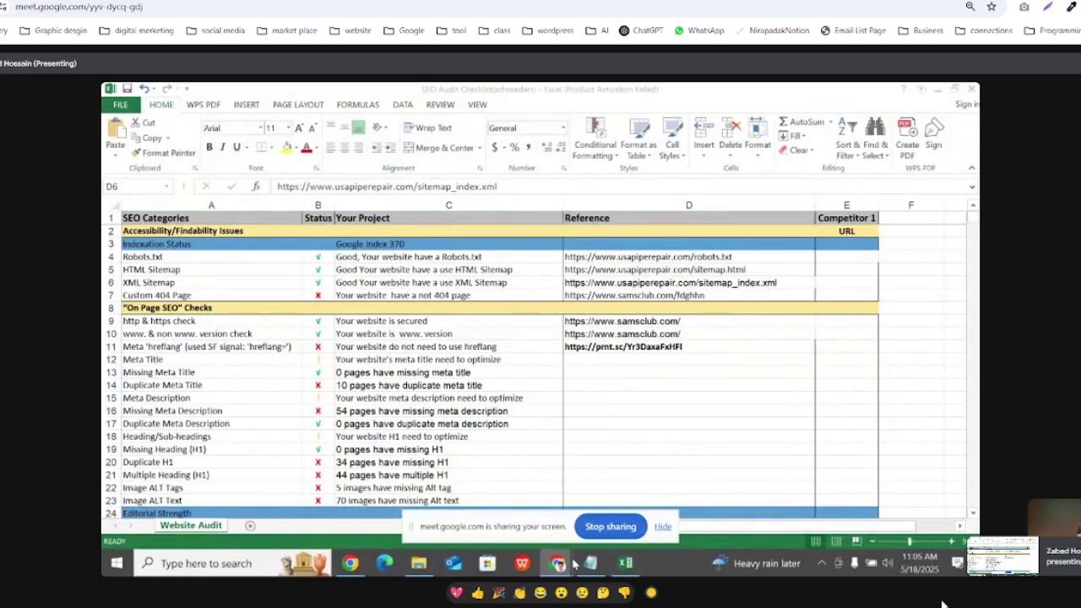
# - Switch to the myusaplumbing.net/abouts tab, hide the screen-sharing notice and examine the misspelled URL and its 404 page
pyautogui.press('F11')
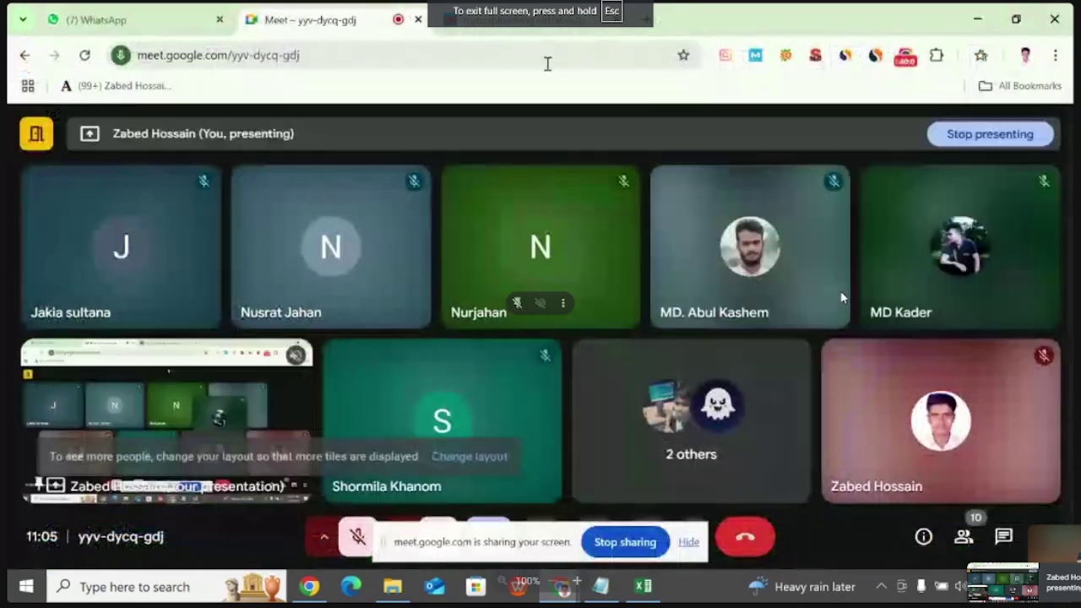
pyautogui.click(546, 25)
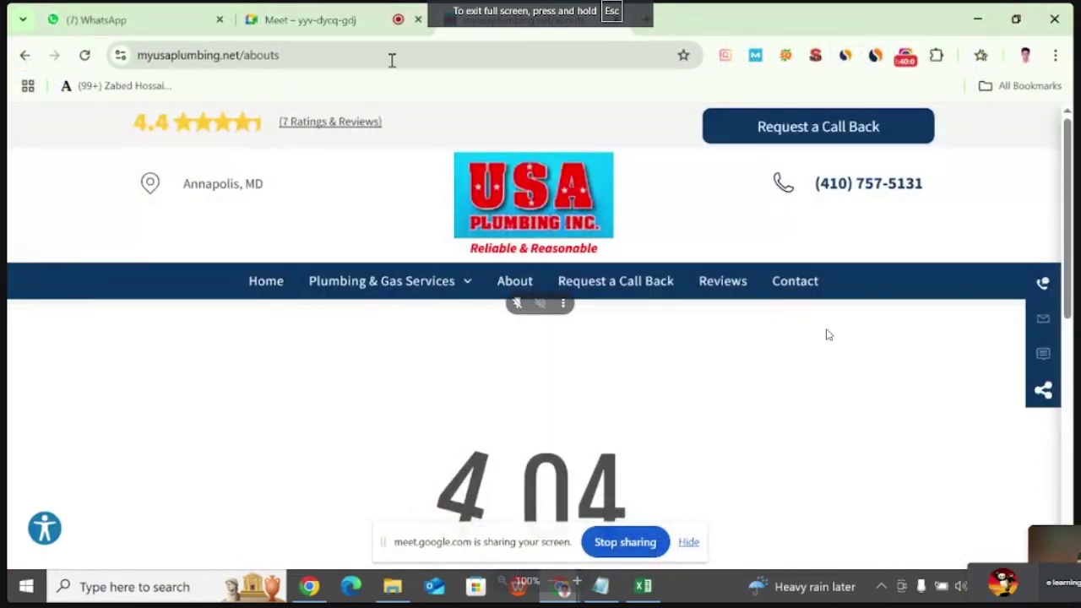
pyautogui.click(324, 60)
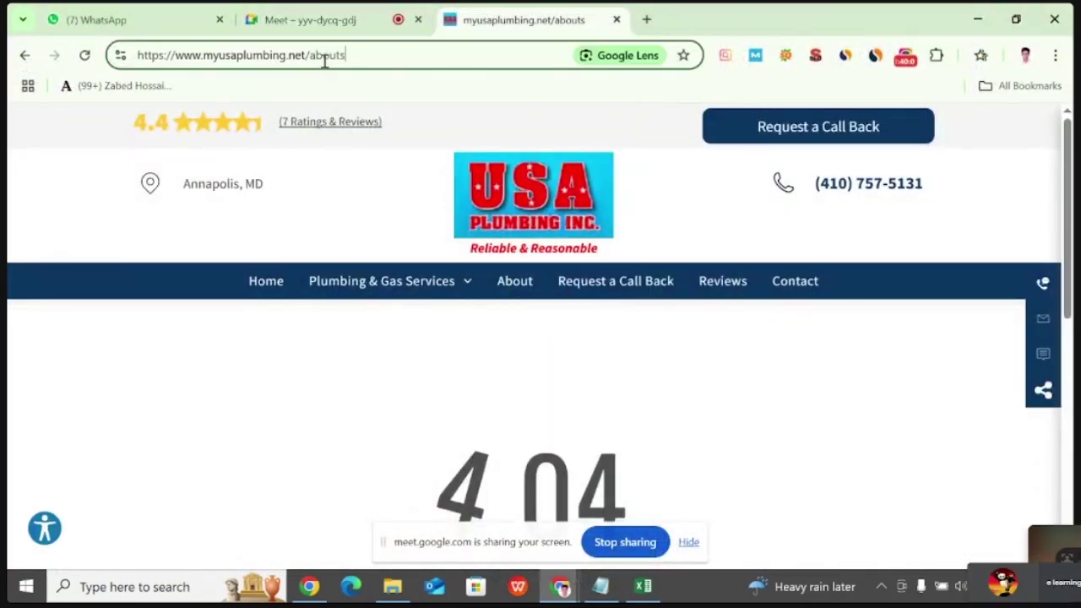
pyautogui.doubleClick(338, 56)
pyautogui.click(369, 60)
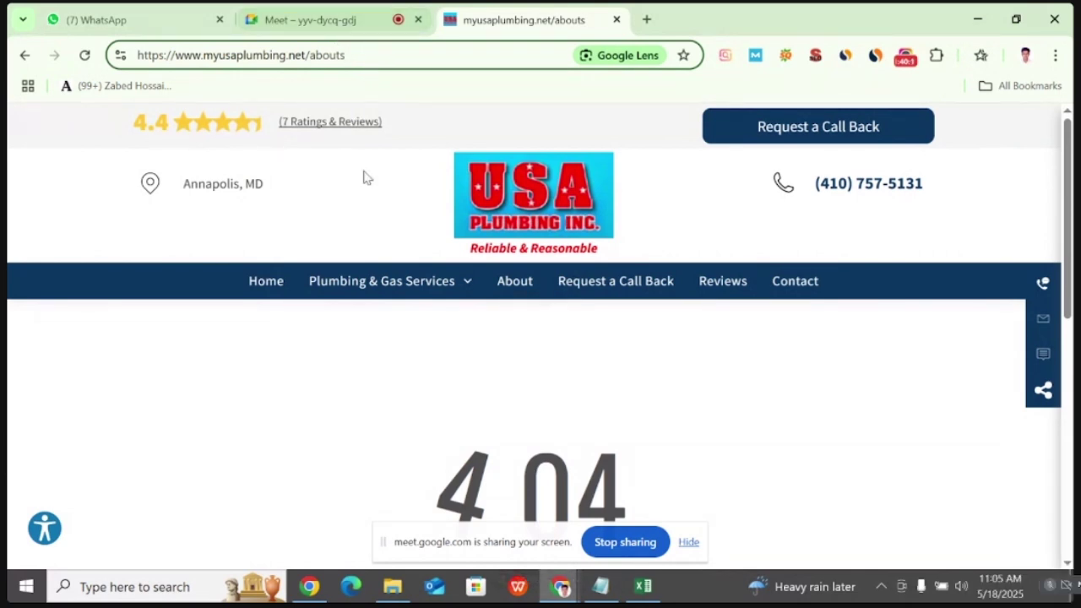
pyautogui.scroll(-2, 521, 311)
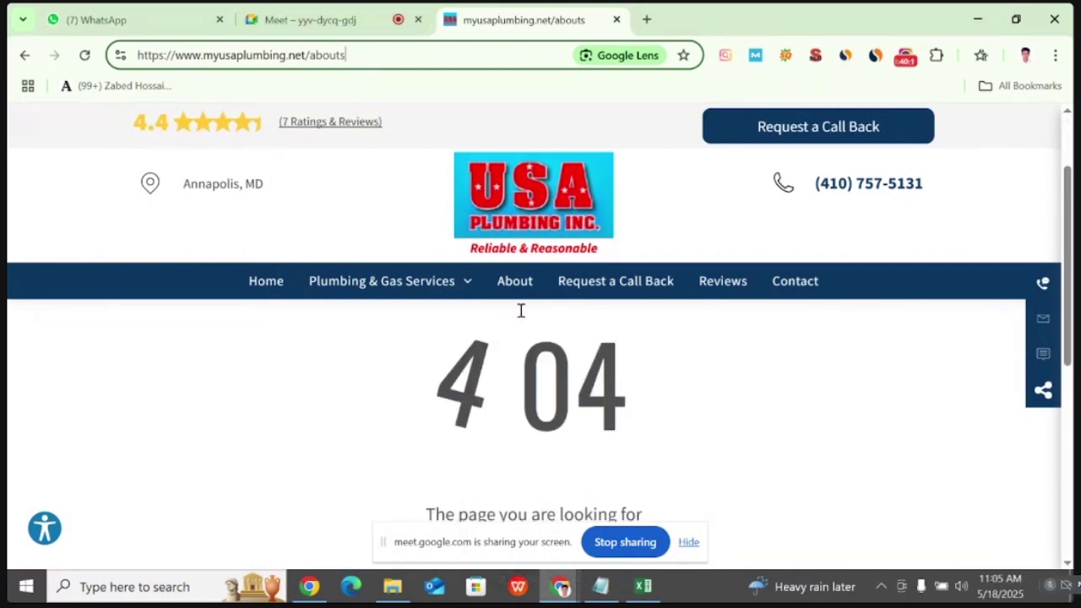
pyautogui.click(688, 544)
pyautogui.scroll(1, 591, 478)
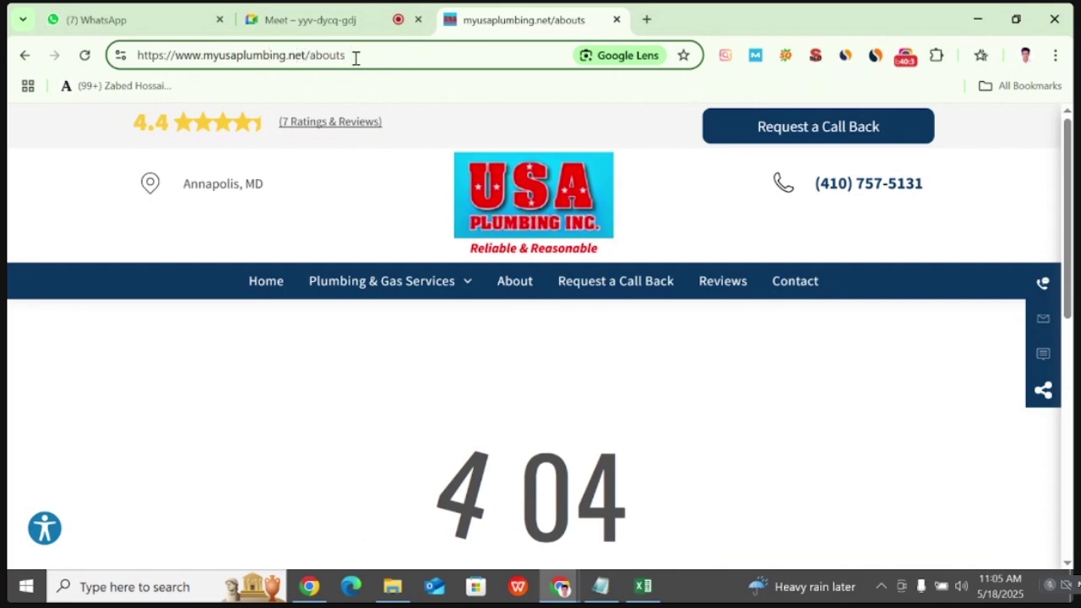
# - Replace "abouts" in the address with "contatd", load the page and examine the site's response to the invalid URL
pyautogui.moveTo(355, 57); pyautogui.dragTo(312, 66)
pyautogui.write('conta')
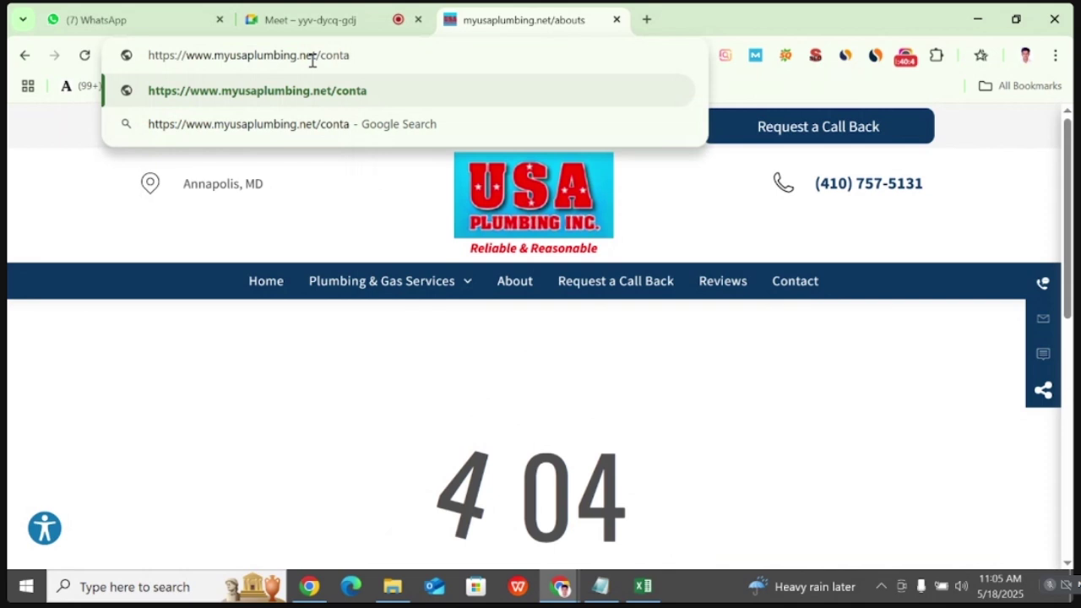
pyautogui.write('t')
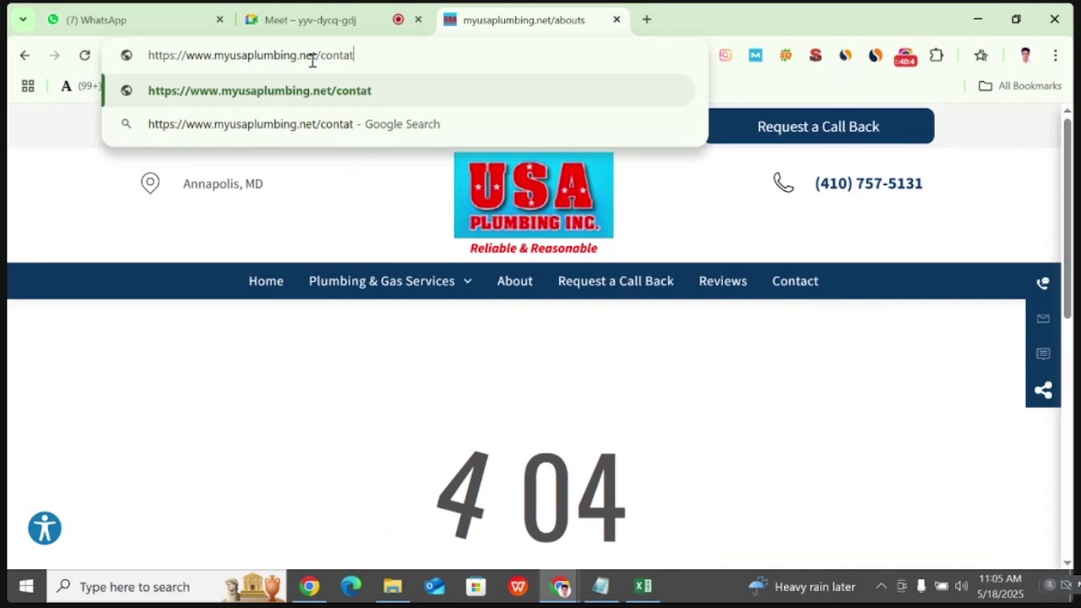
pyautogui.write('d')
pyautogui.press('Return')
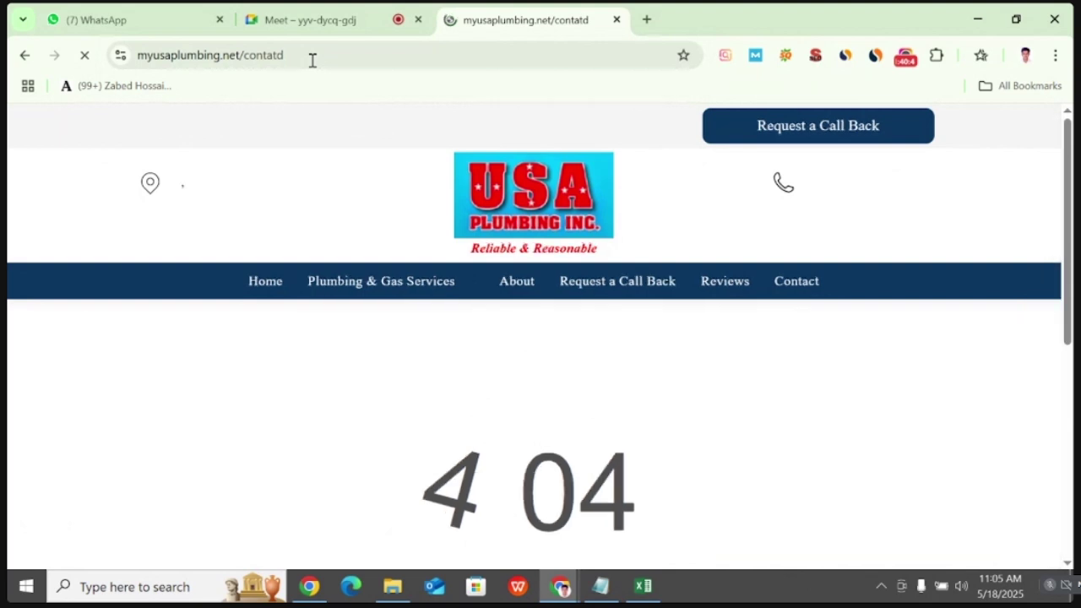
pyautogui.scroll(-2, 524, 403)
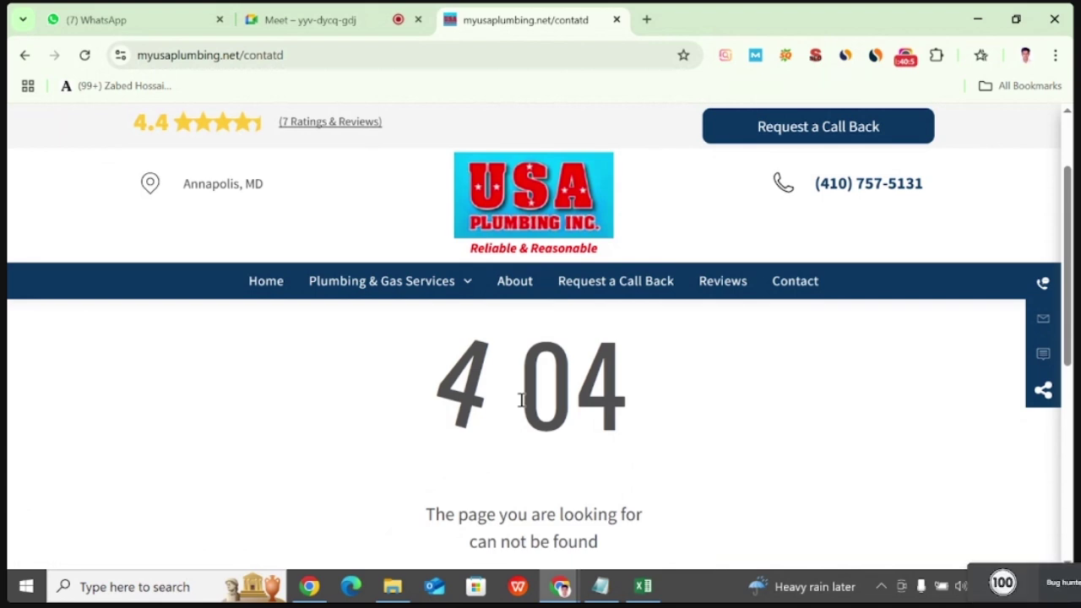
# - Load the nonexistent address myusaplumbing.net/gdjg and look over the site's custom 404 page down to its footer
pyautogui.doubleClick(248, 54)
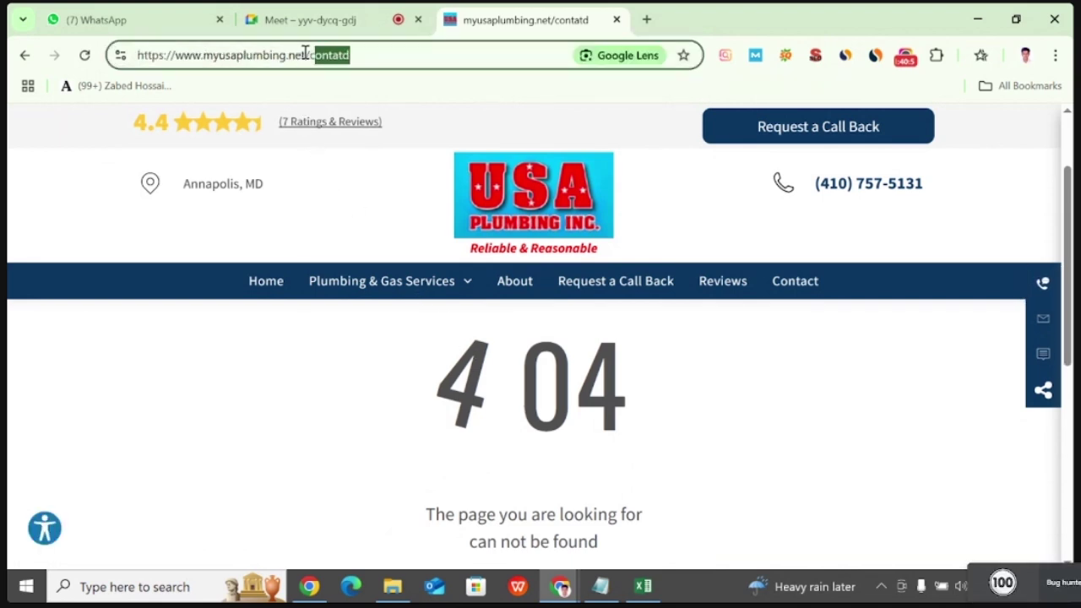
pyautogui.press('BackSpace')
pyautogui.write('g')
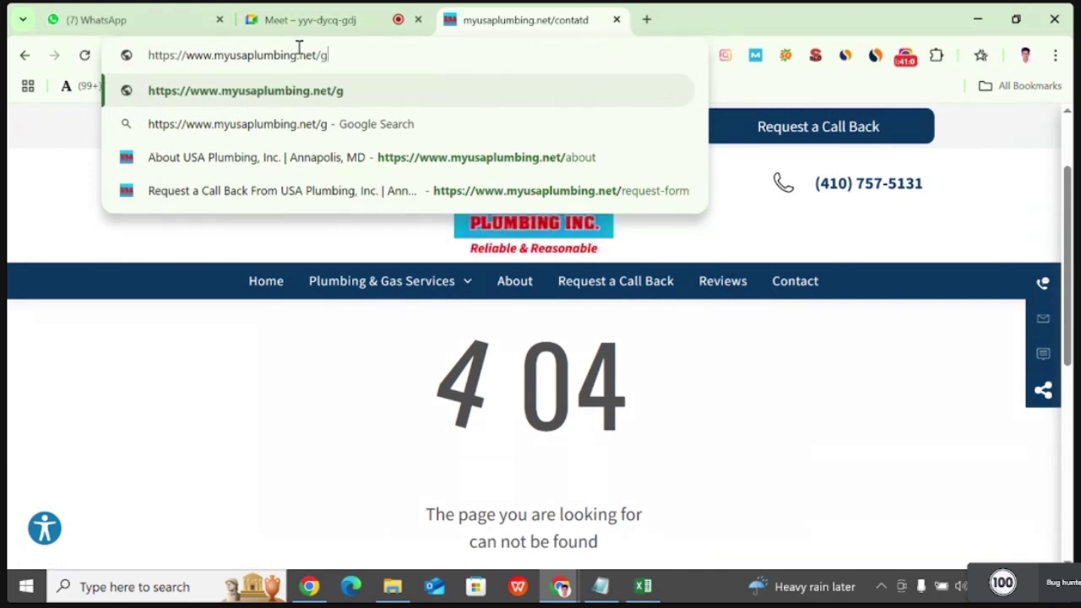
pyautogui.write('djg')
pyautogui.press('Return')
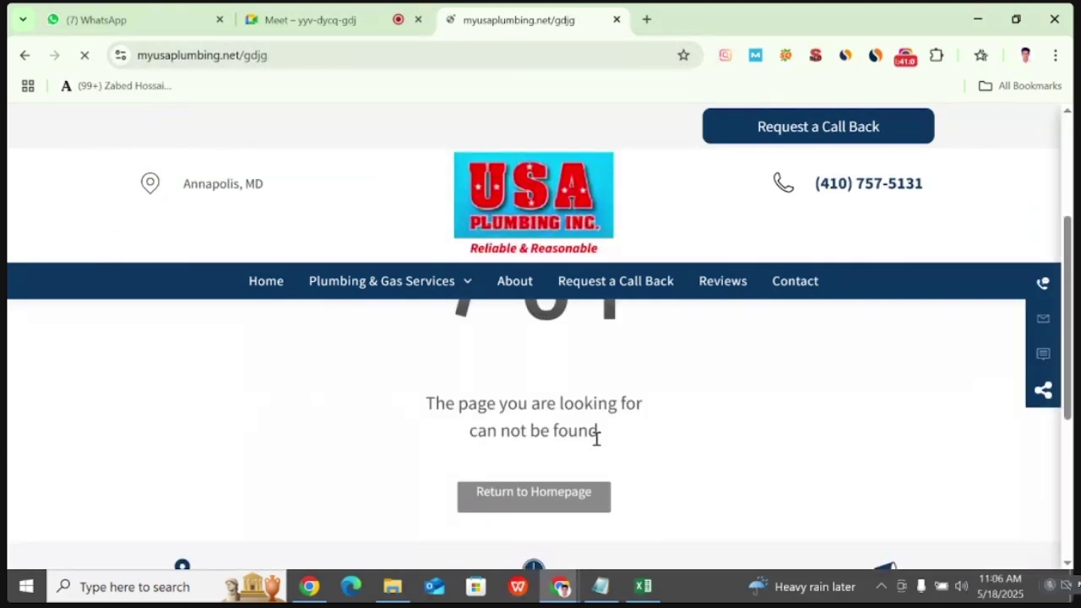
pyautogui.scroll(-3, 596, 438)
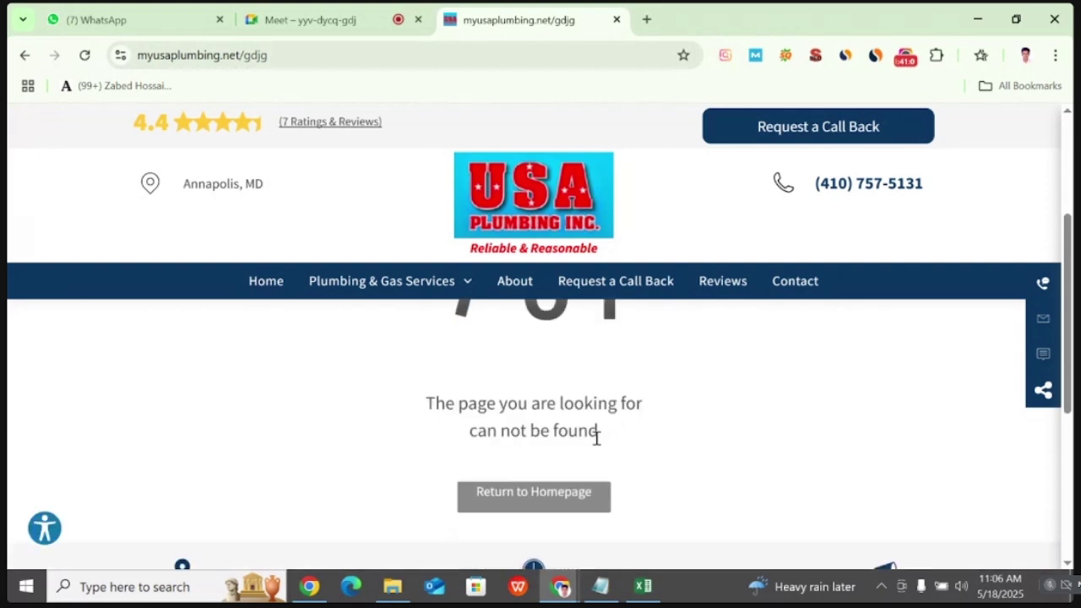
pyautogui.scroll(-2, 596, 439)
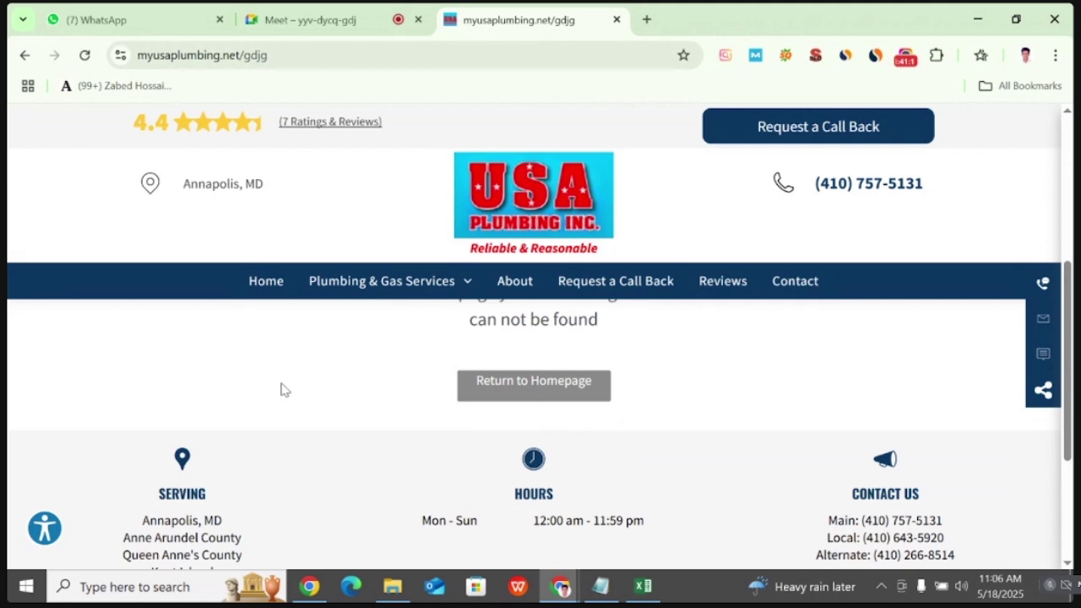
pyautogui.scroll(3, 431, 387)
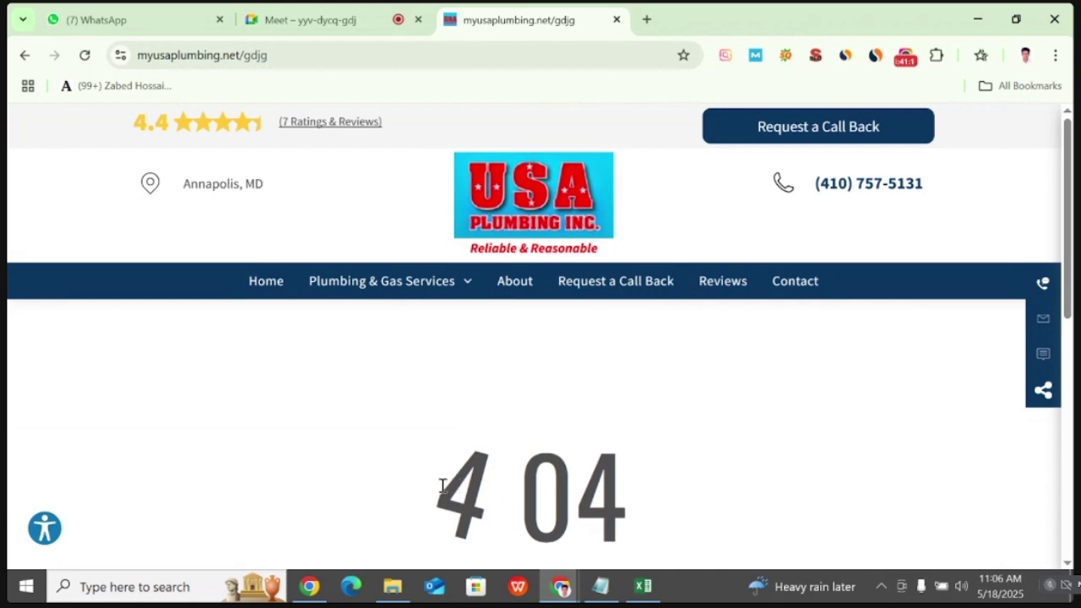
pyautogui.moveTo(444, 486); pyautogui.dragTo(619, 481)
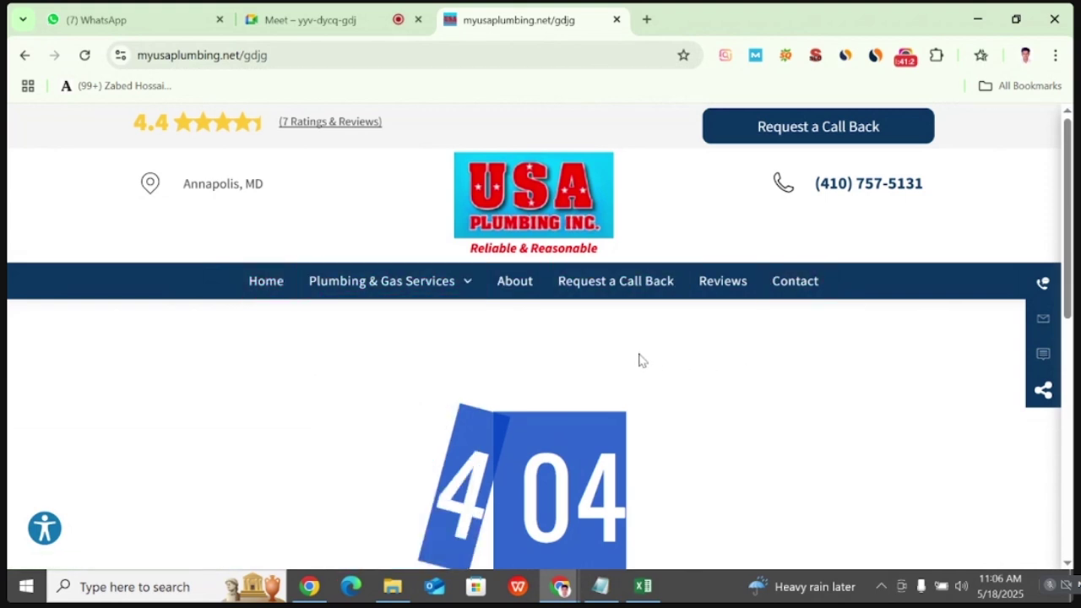
pyautogui.scroll(-6, 639, 371)
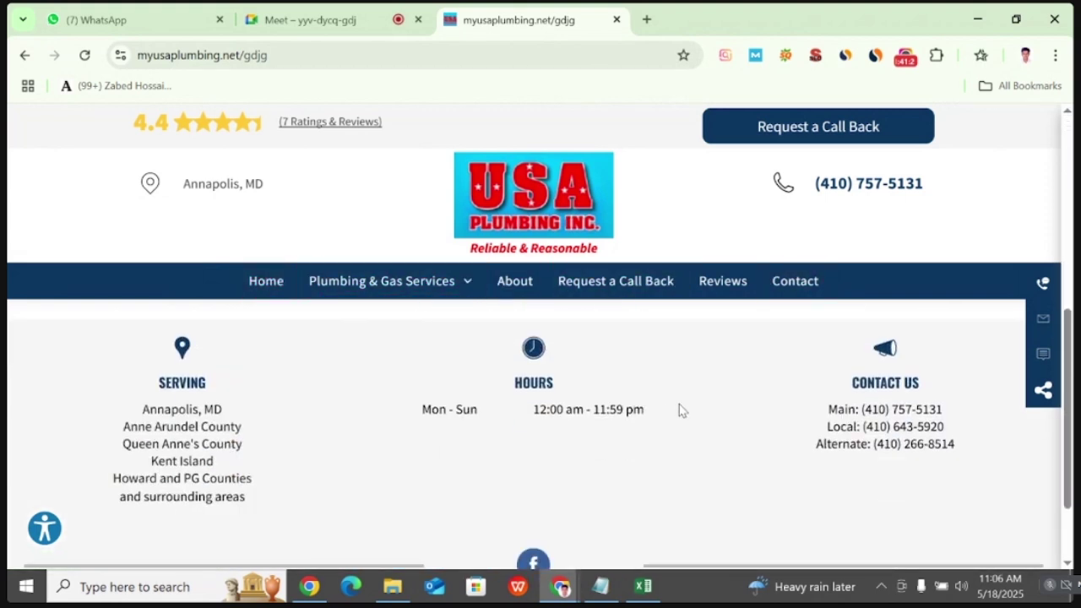
pyautogui.scroll(8, 681, 404)
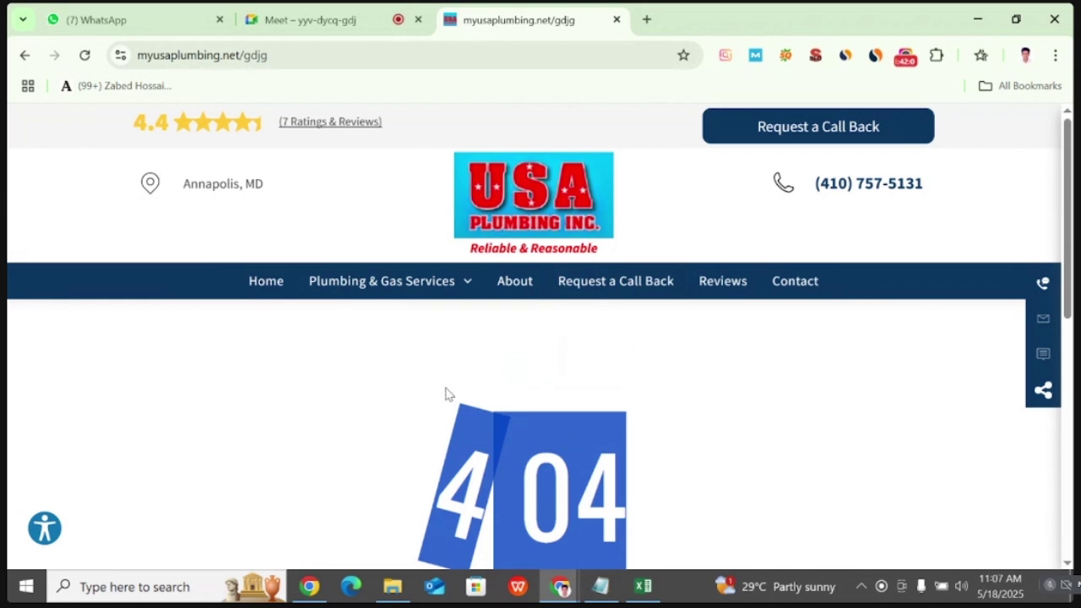
# - Copy the test page's URL and paste it into the Reference cell D7 for Custom 404 Page in the Excel audit checklist
pyautogui.click(230, 56)
pyautogui.hotkey('ctrl', 'c')
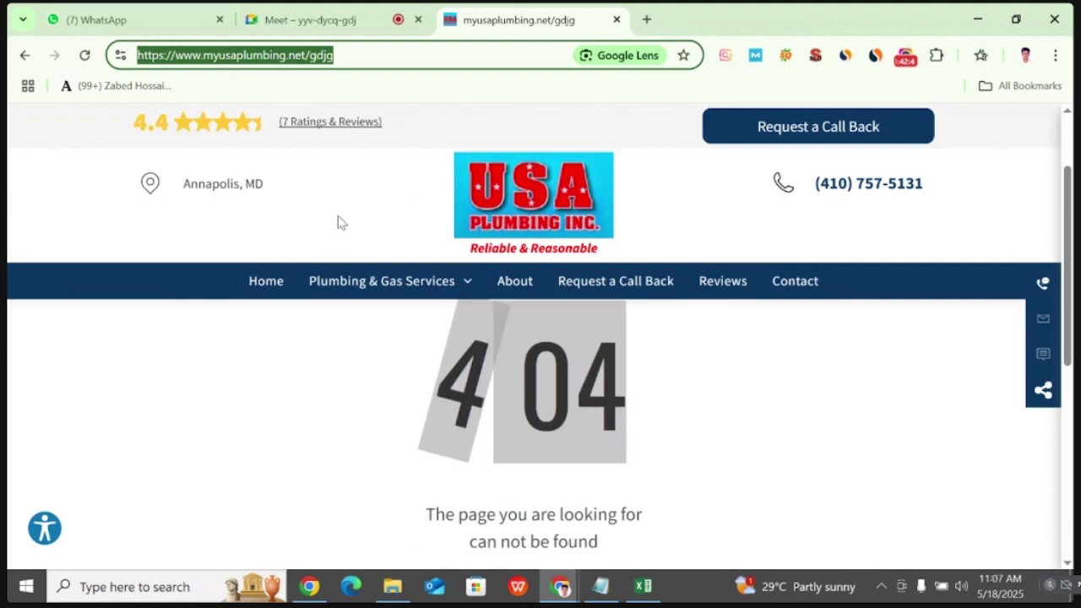
pyautogui.moveTo(401, 282)
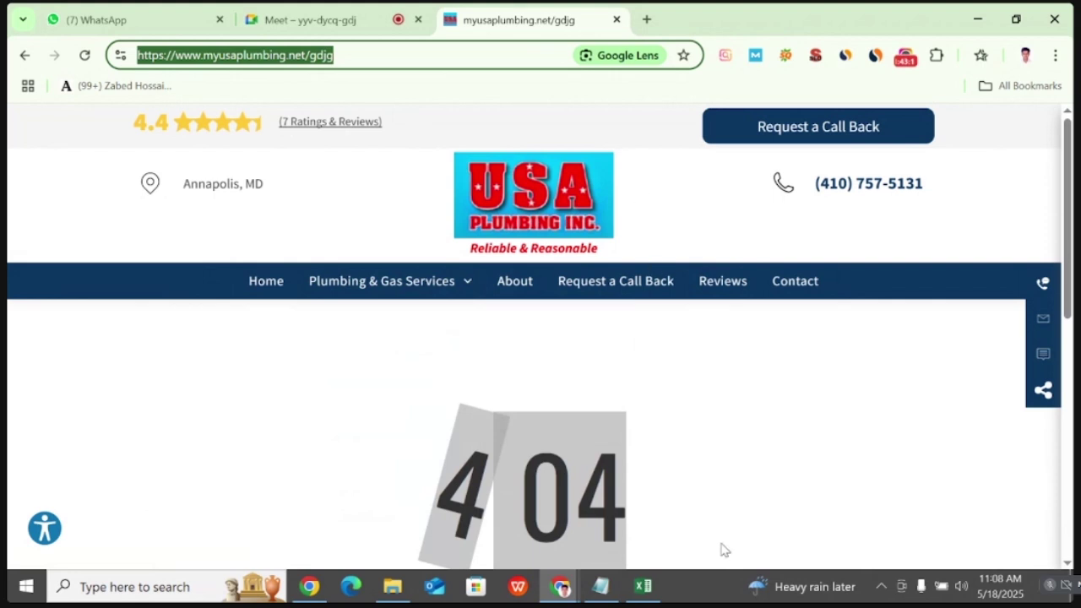
pyautogui.click(650, 589)
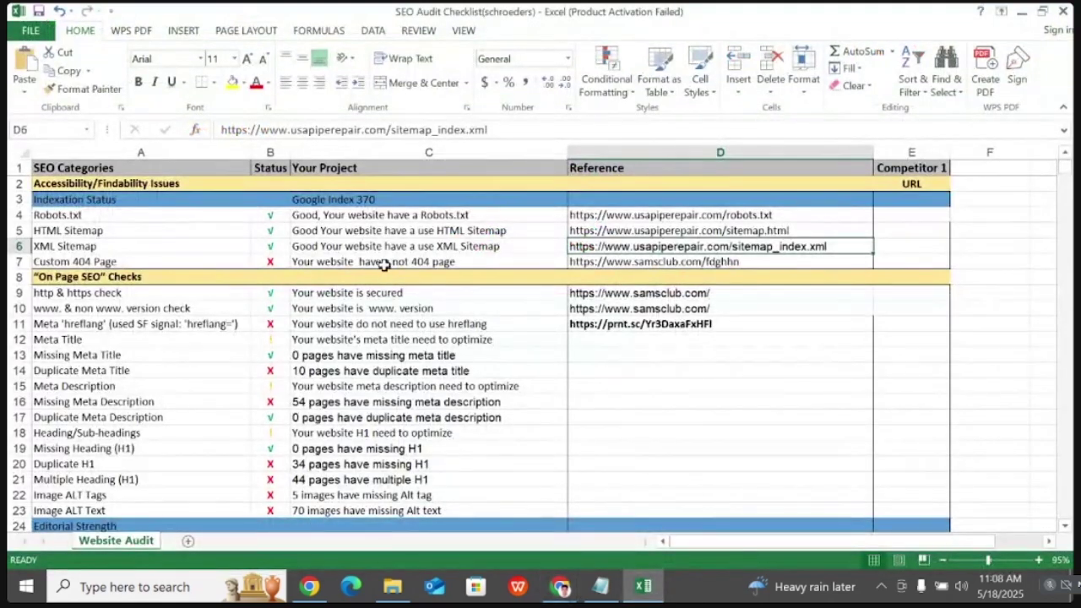
pyautogui.click(766, 266)
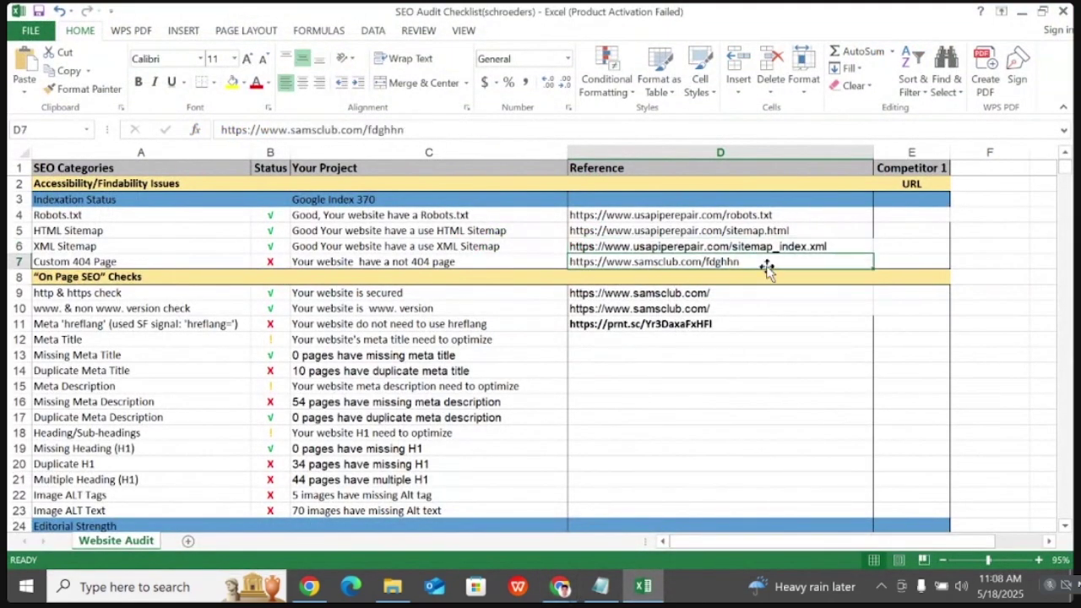
pyautogui.hotkey('ctrl', 'v')
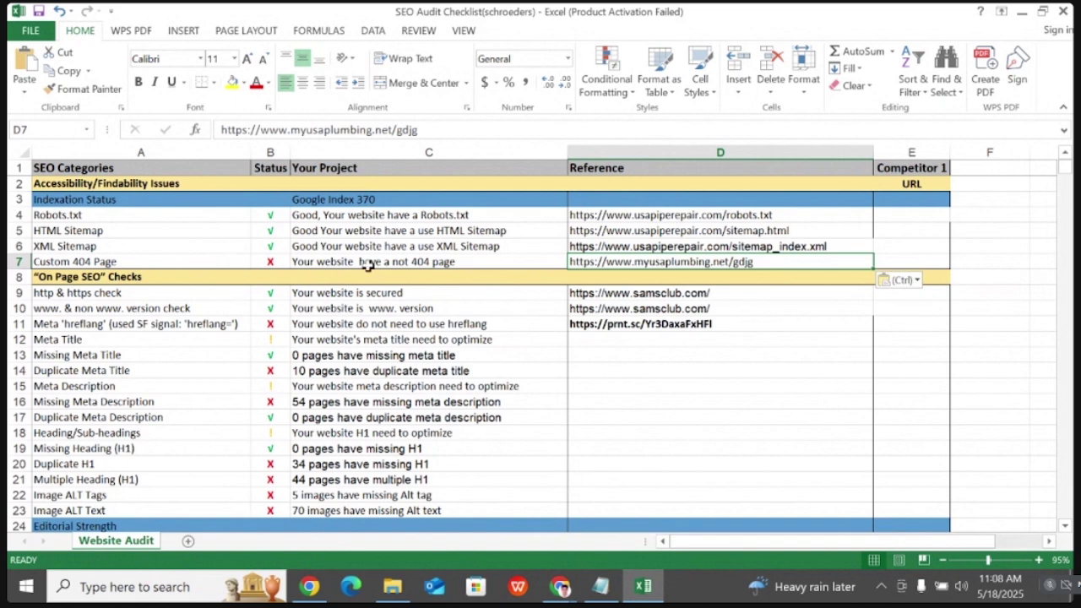
# - Copy the check mark from the XML Sitemap status into the Custom 404 Page status cell B7
pyautogui.click(271, 248)
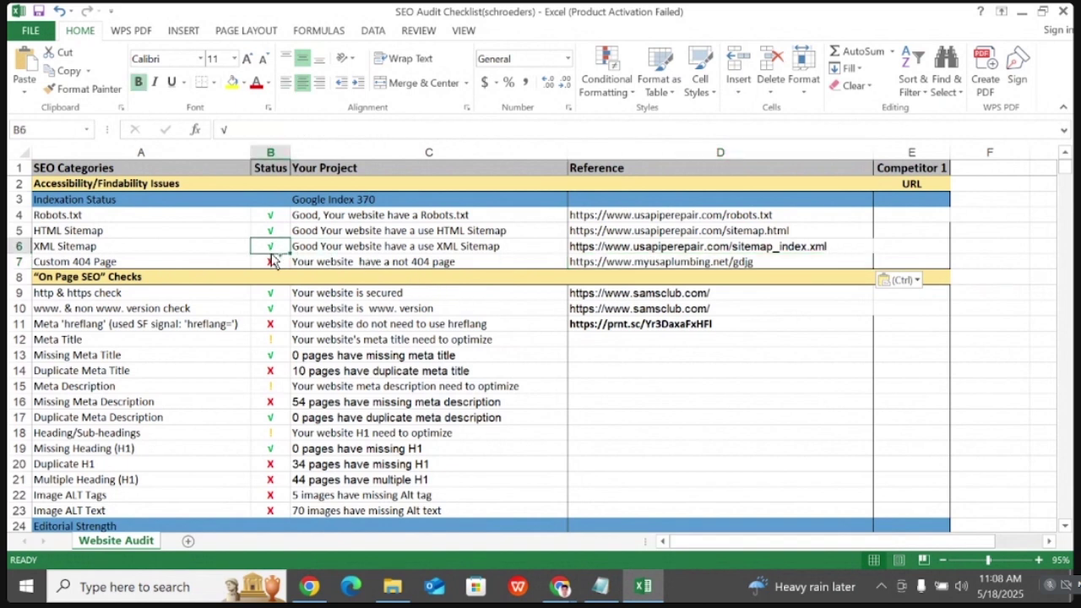
pyautogui.hotkey('ctrl', 'c')
pyautogui.click(275, 261)
pyautogui.hotkey('ctrl', 'v')
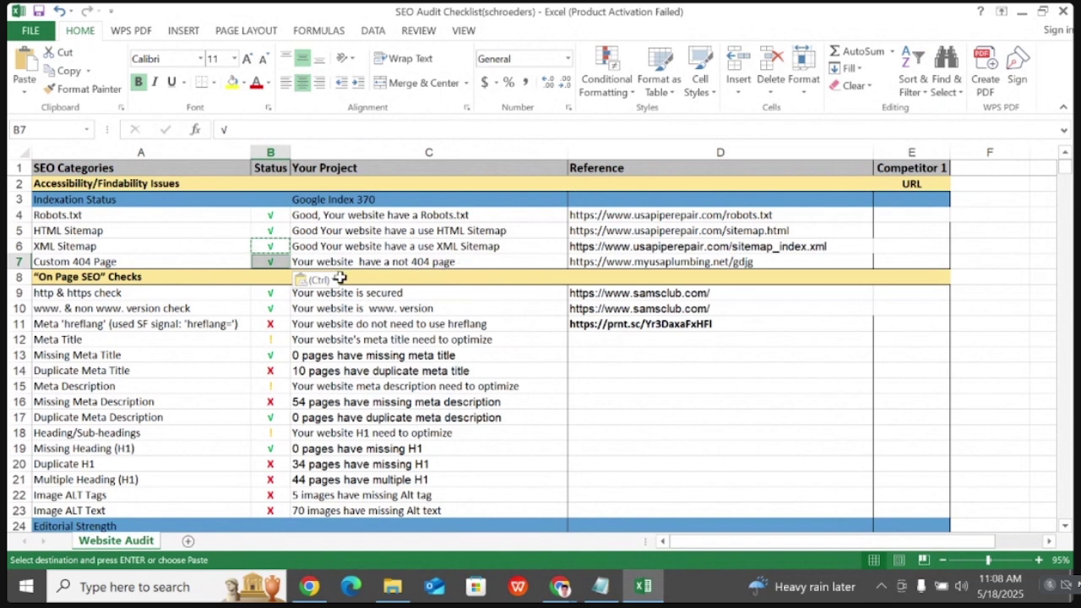
# - Reword the Custom 404 Page note in C7 to "Good, Your website have a use 404 page"
pyautogui.click(311, 246)
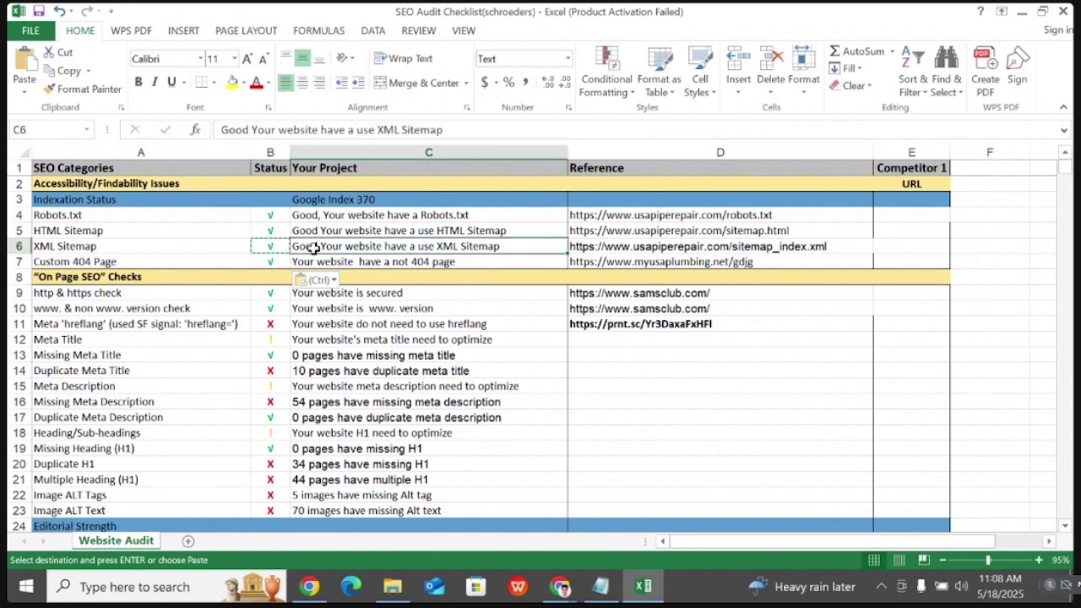
pyautogui.doubleClick(296, 262)
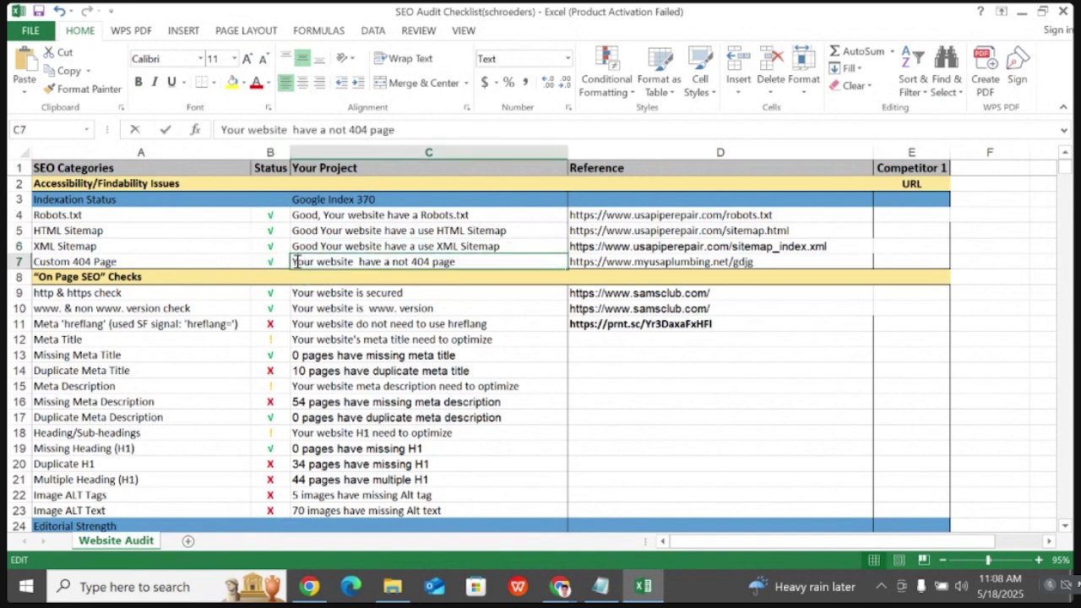
pyautogui.doubleClick(296, 261)
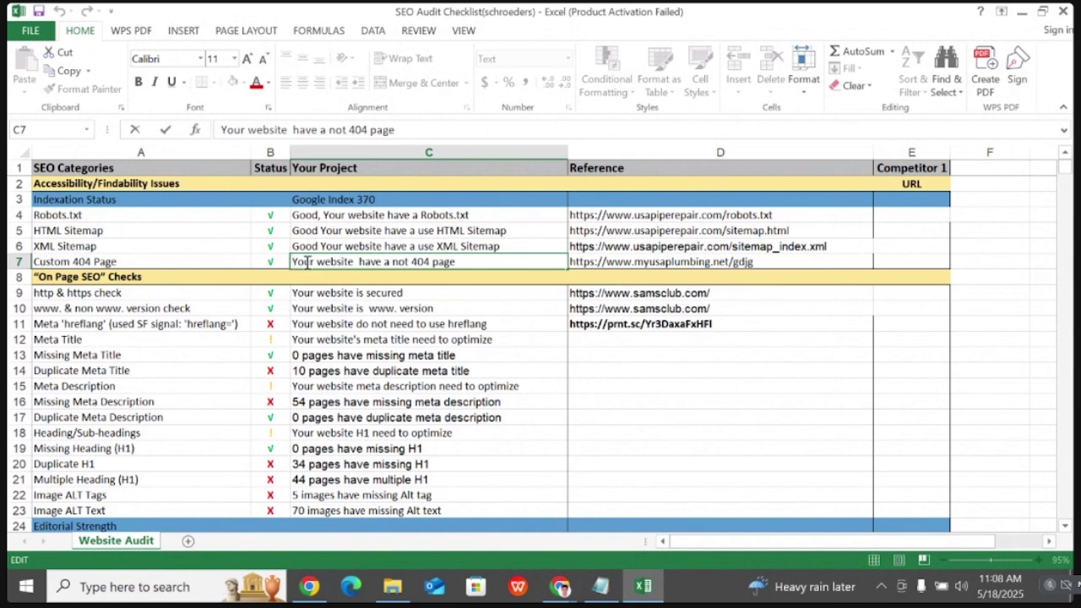
pyautogui.write('Good')
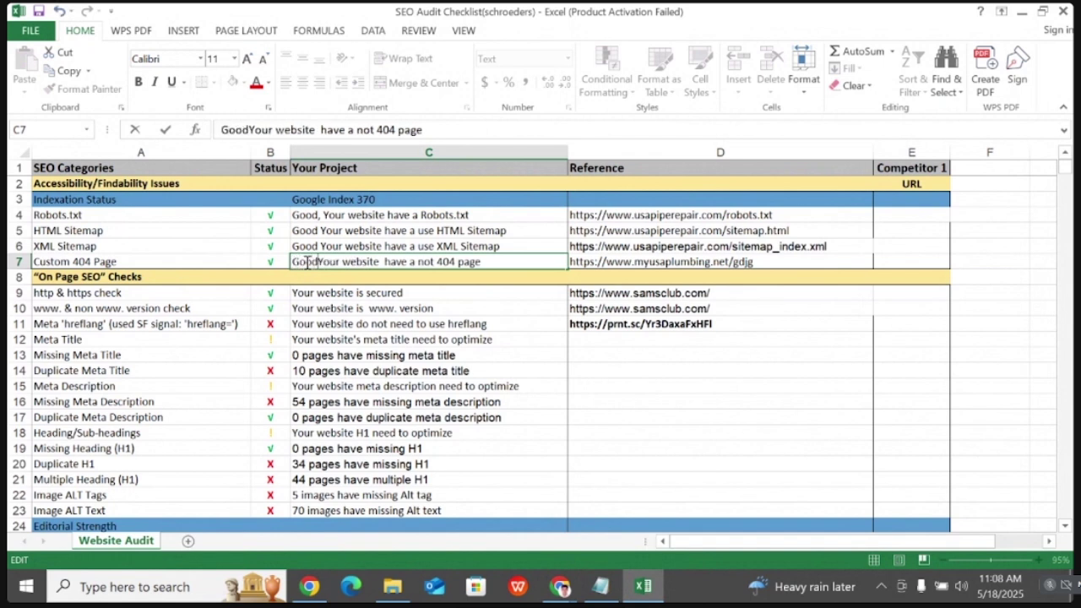
pyautogui.write(',')
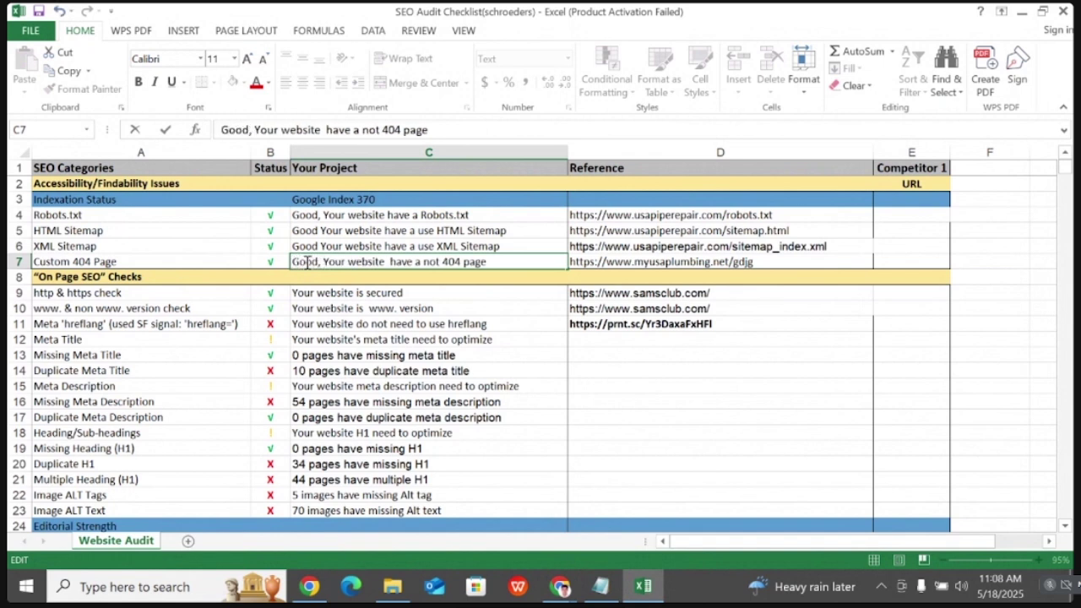
pyautogui.click(439, 262)
pyautogui.press('BackSpace')
pyautogui.press('BackSpace')
pyautogui.press('BackSpace')
pyautogui.write('use')
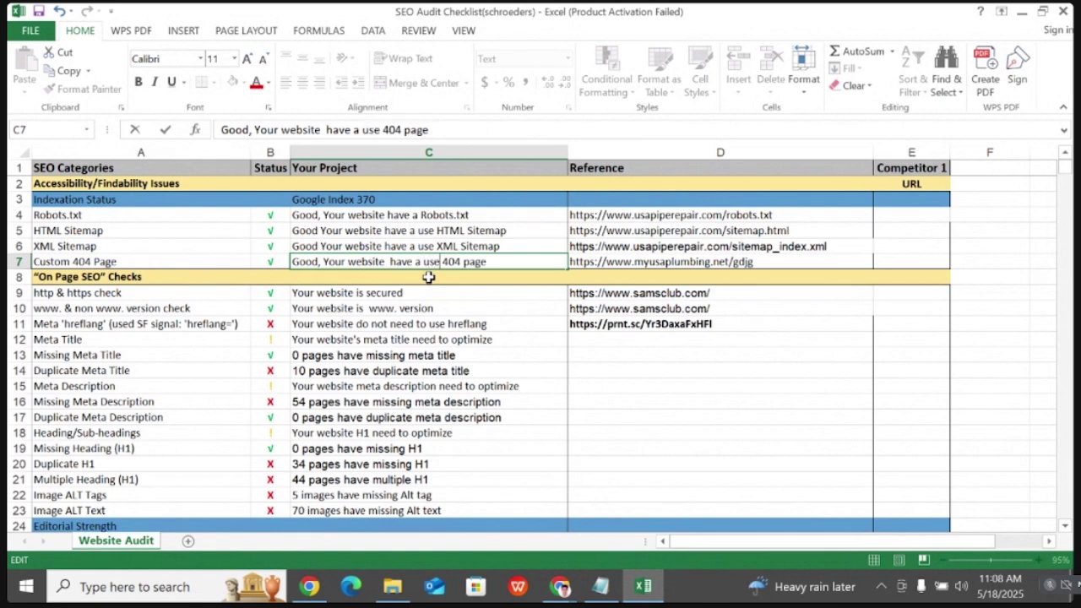
pyautogui.click(493, 263)
pyautogui.hotkey('ctrl', 'Return')
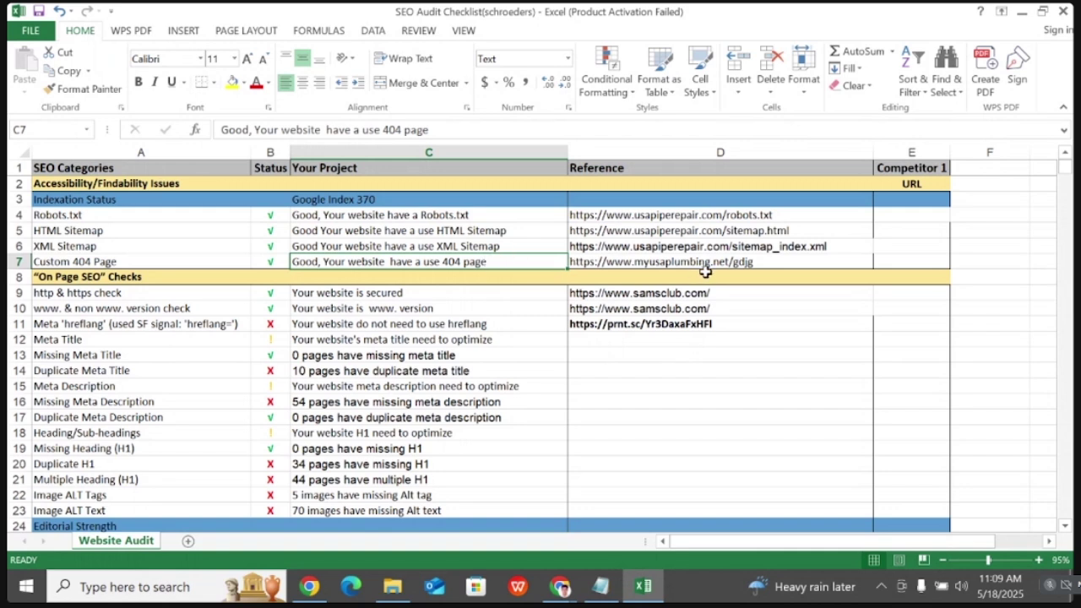
# - Switch to Chrome and search Google for "SSL" in a new tab
pyautogui.doubleClick(782, 264)
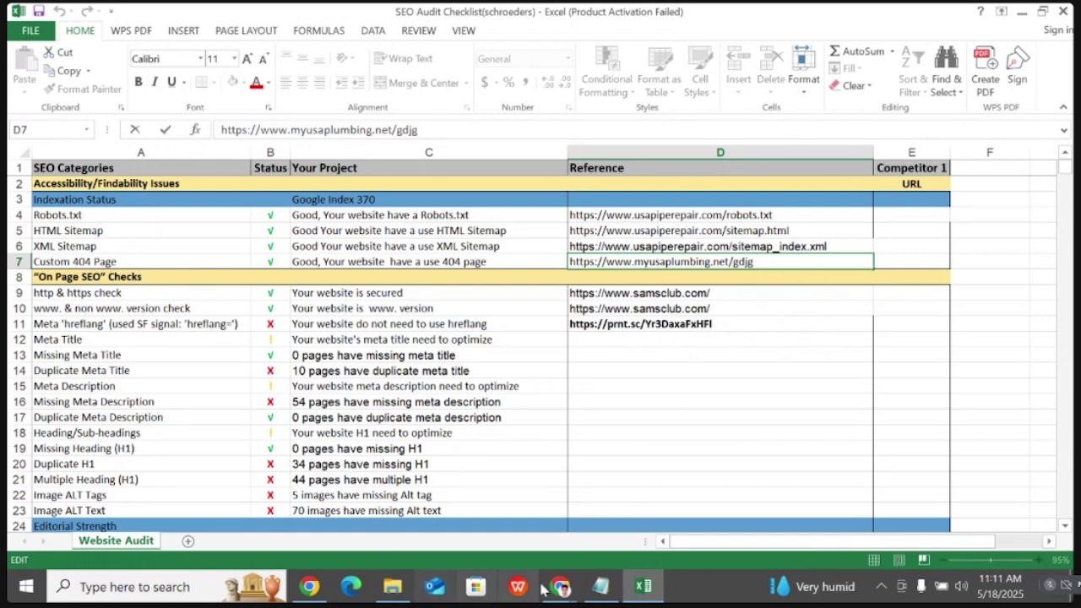
pyautogui.moveTo(560, 586)
pyautogui.click(523, 502)
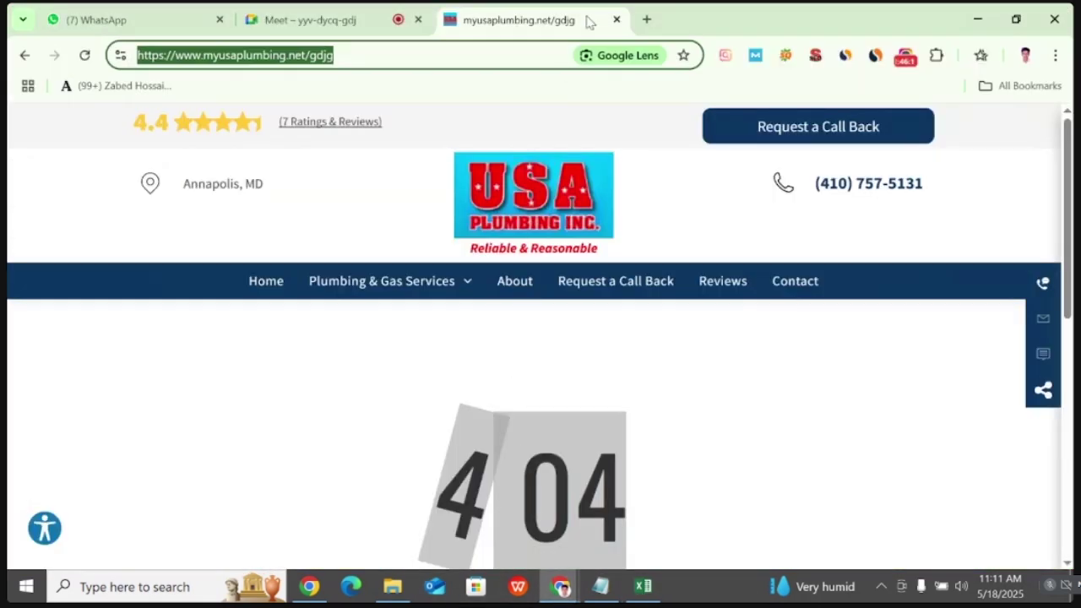
pyautogui.click(646, 19)
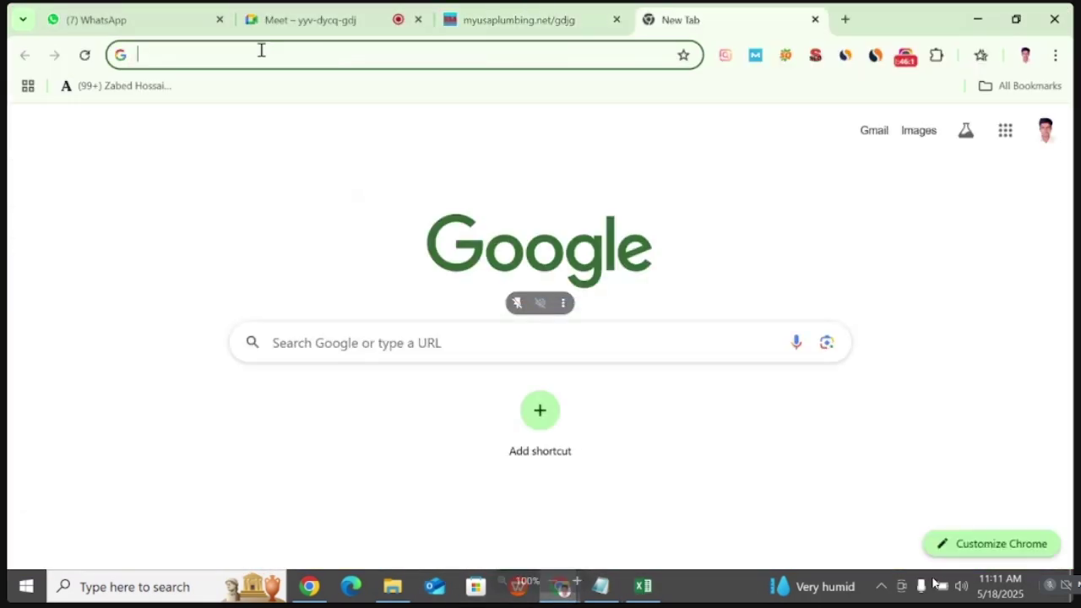
pyautogui.write('SS')
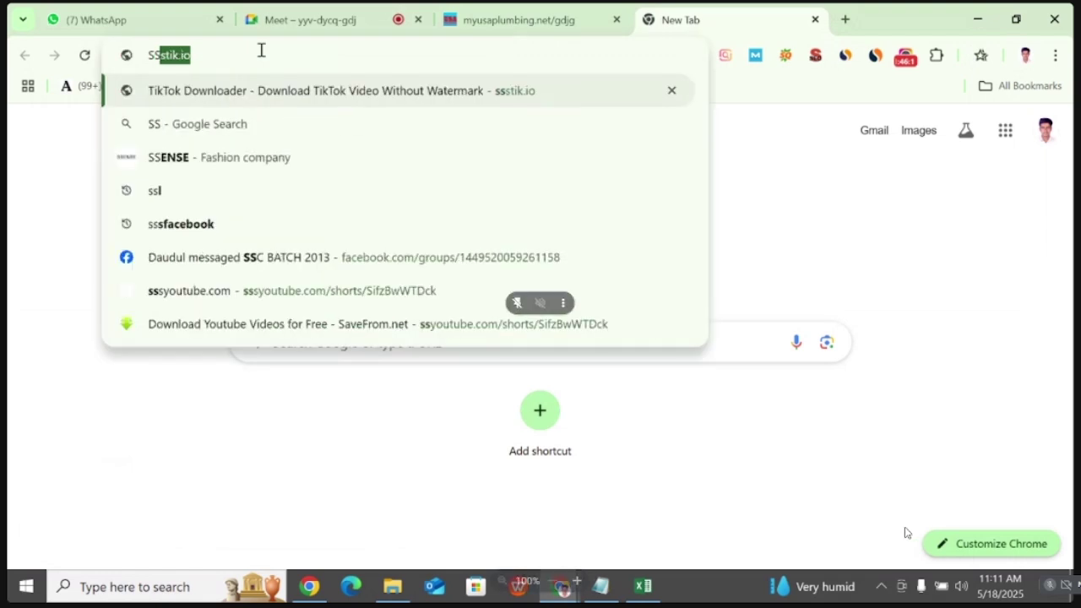
pyautogui.write('L')
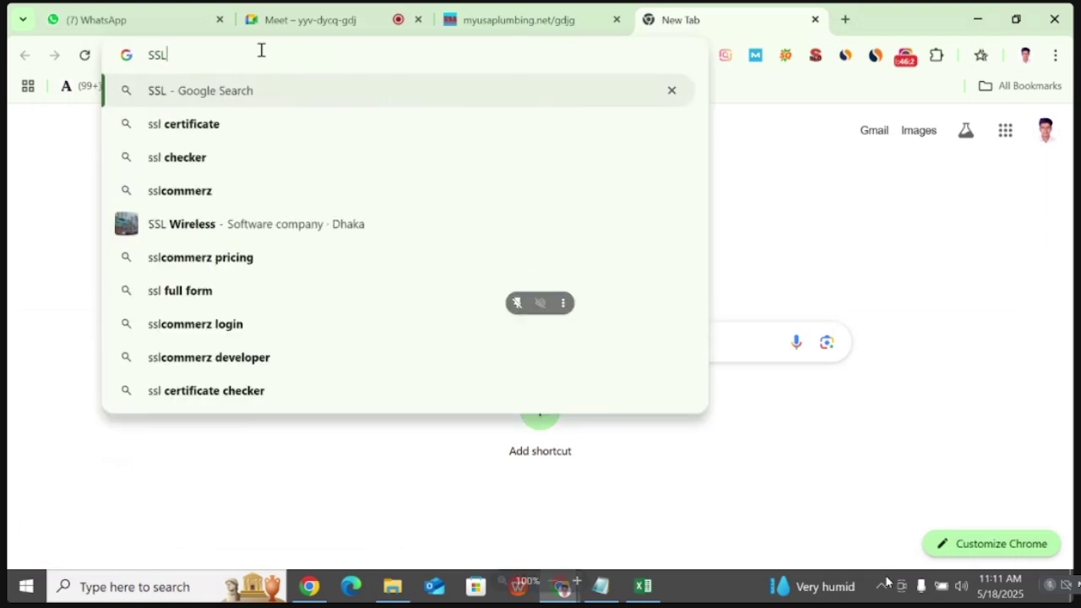
pyautogui.press('Return')
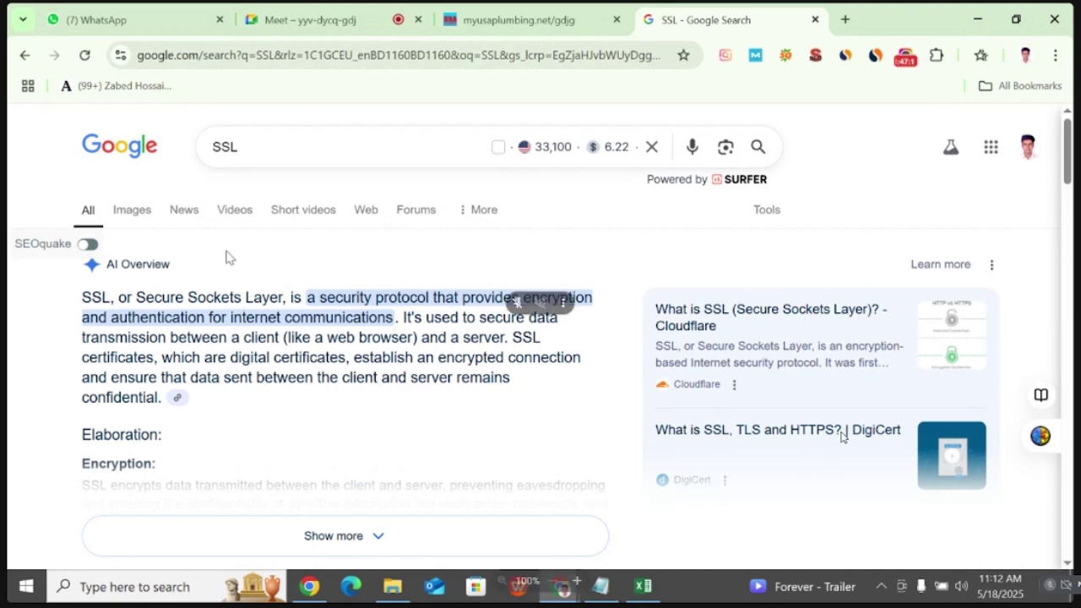
# - Unmute the microphone in the Google Meet call and ignore the infinity mirror warning
pyautogui.click(313, 12)
pyautogui.click(358, 536)
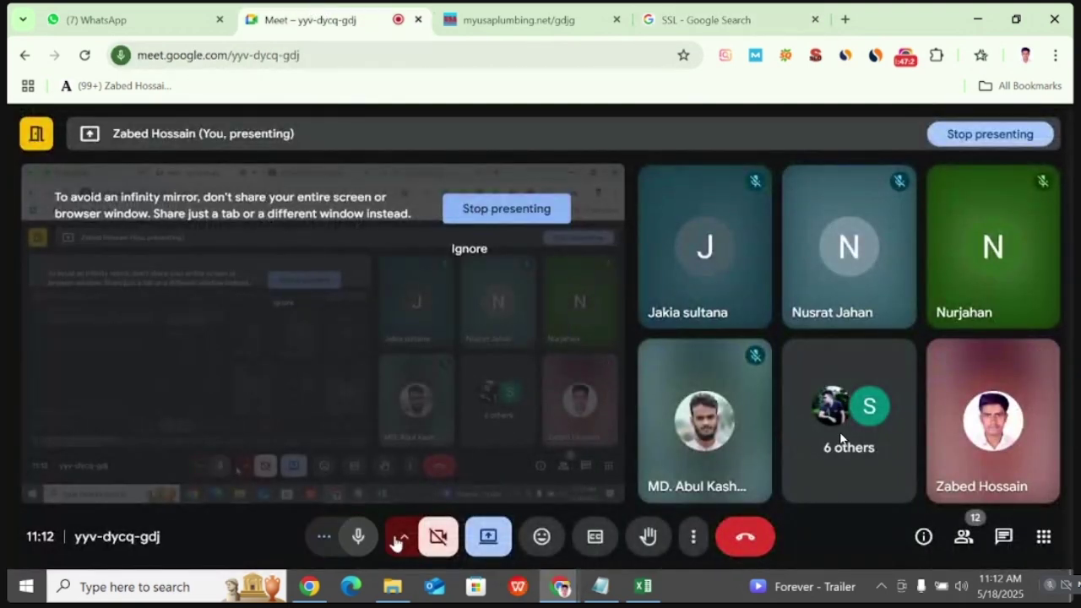
pyautogui.click(470, 264)
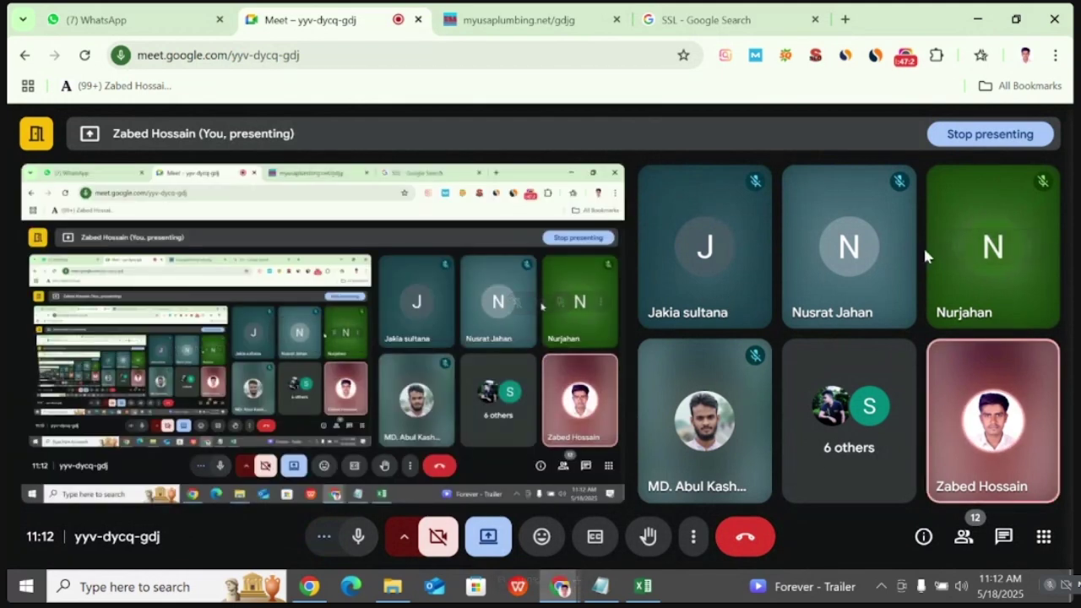
pyautogui.moveTo(913, 256)
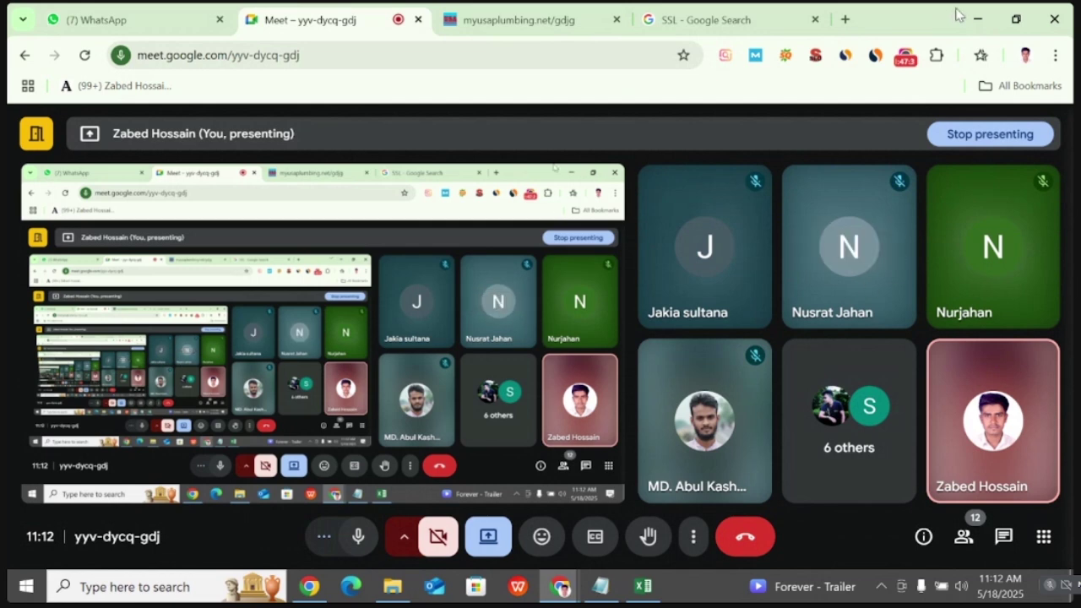
# - Try to open topnotcheducationbd.com in a new browser tab, and clear its address
pyautogui.click(739, 17)
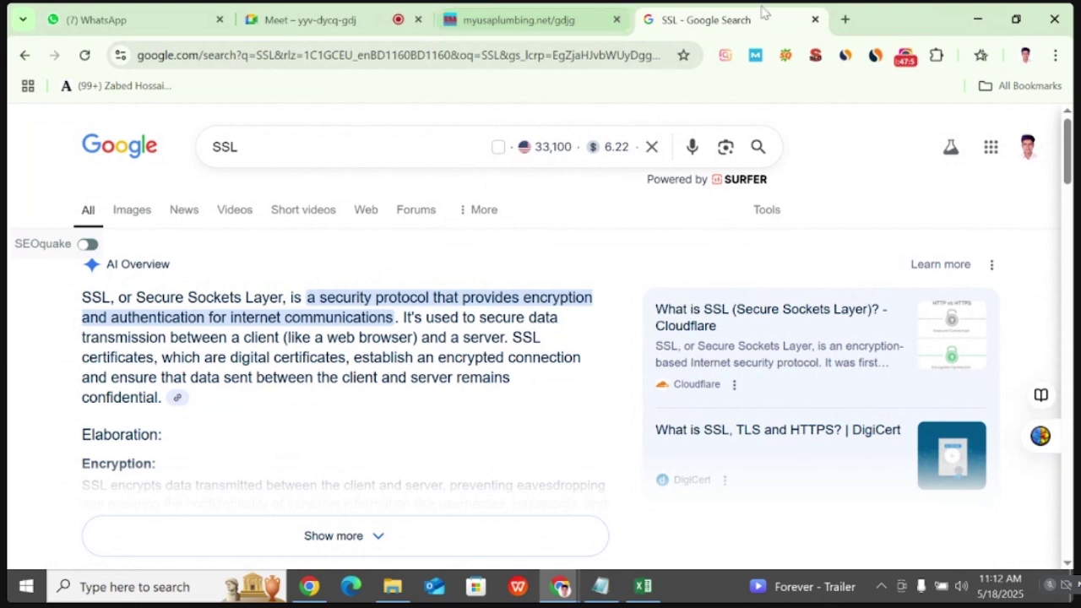
pyautogui.click(842, 22)
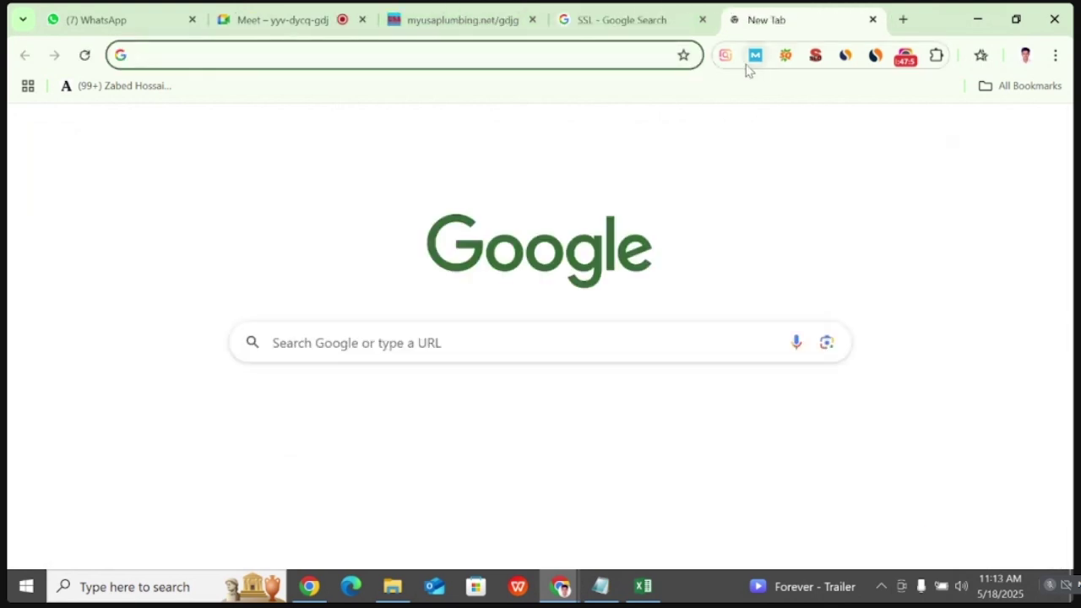
pyautogui.write('top')
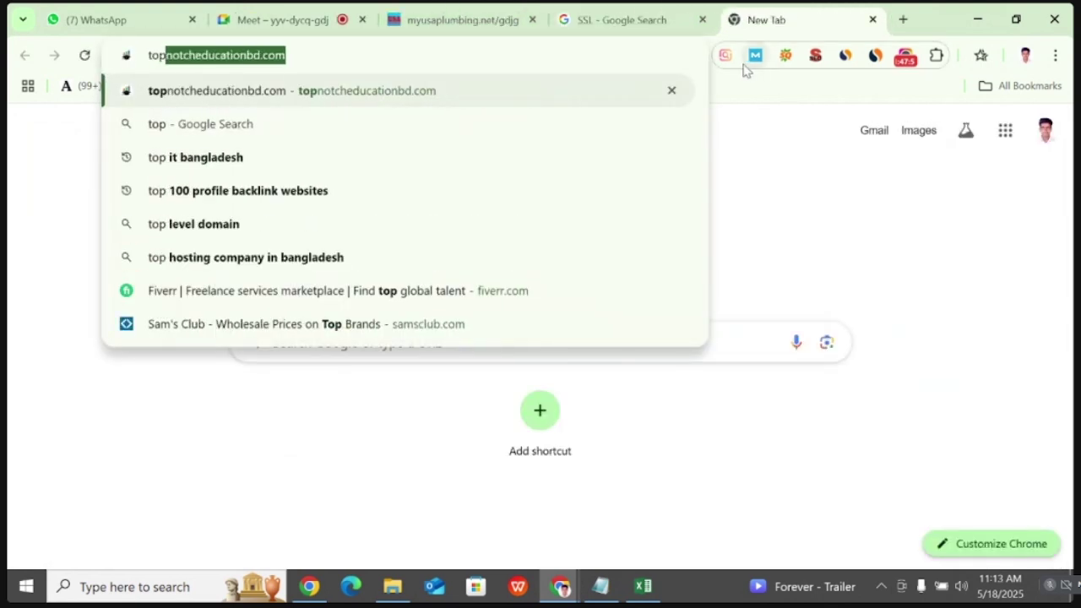
pyautogui.press('Return')
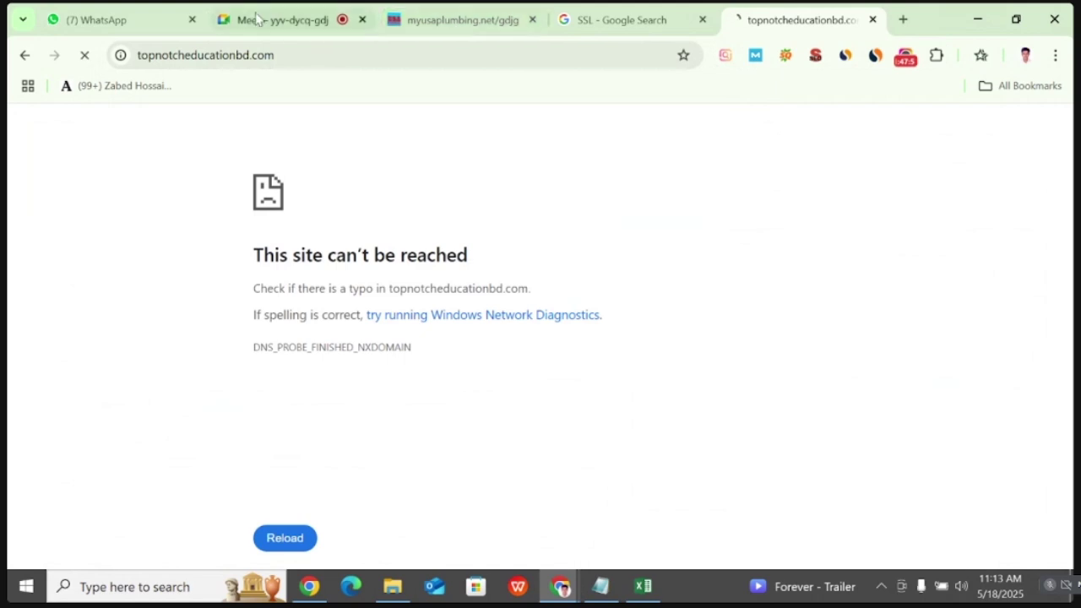
pyautogui.click(219, 54)
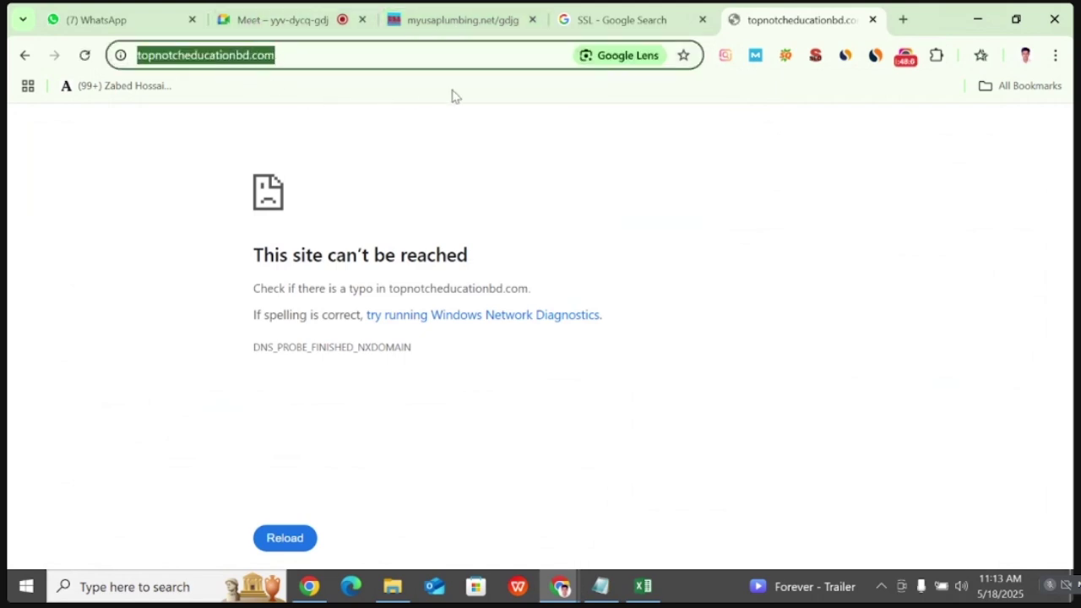
pyautogui.press('BackSpace')
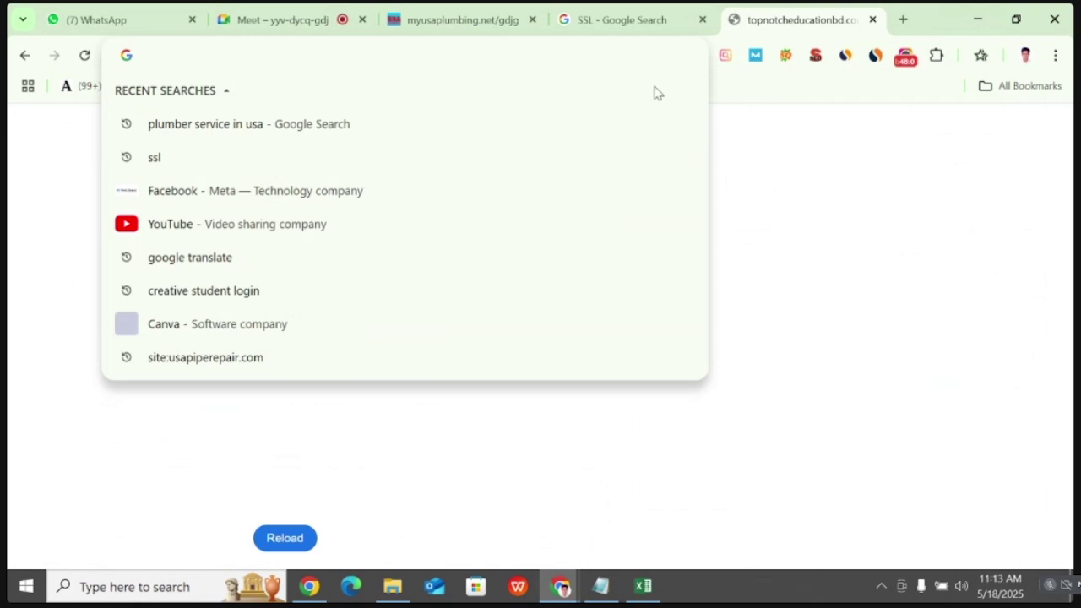
# - Revisit the SSL search results and the plumbing site's 404 page, and close the topnotcheducationbd.com tab
pyautogui.click(620, 19)
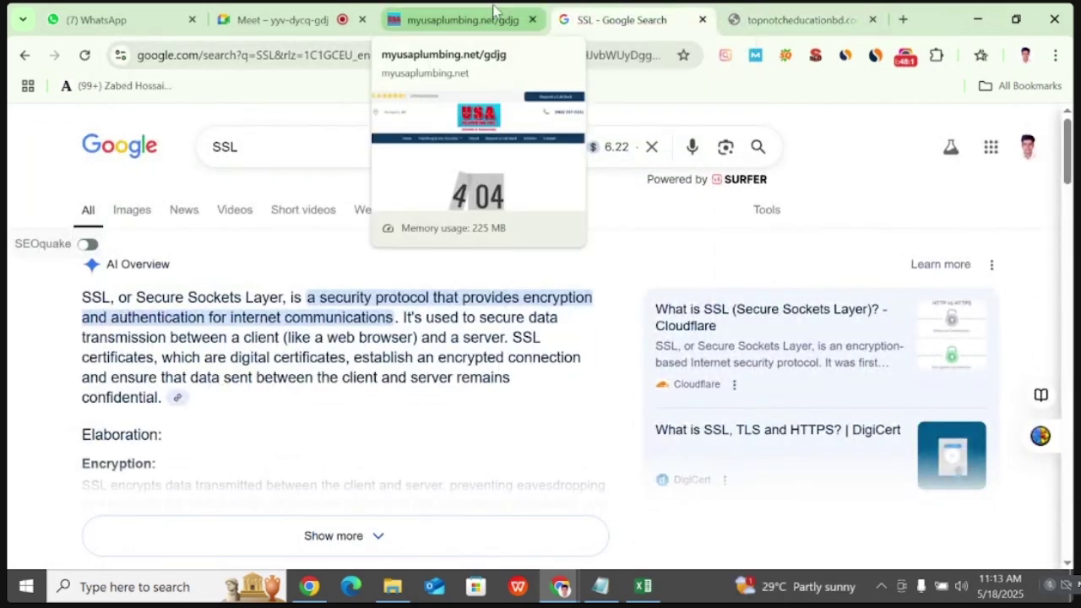
pyautogui.click(462, 20)
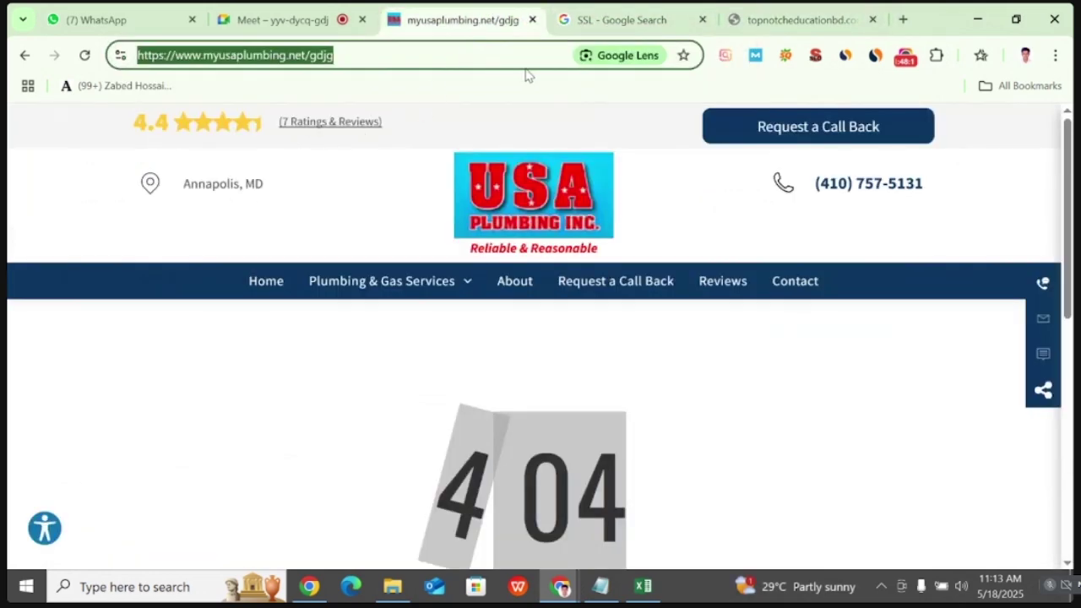
pyautogui.click(726, 26)
pyautogui.click(708, 23)
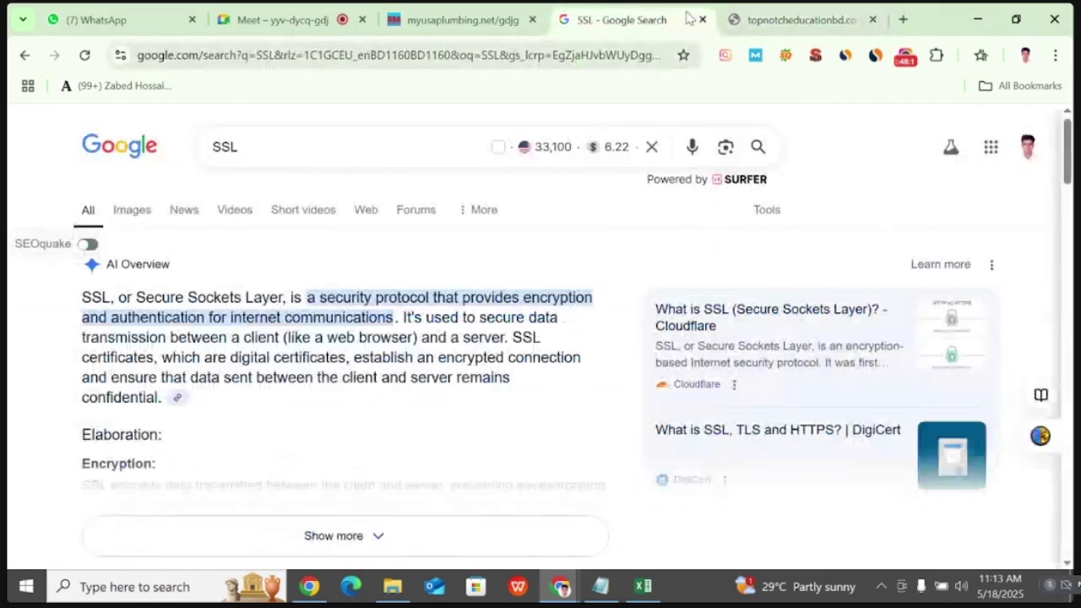
pyautogui.click(858, 27)
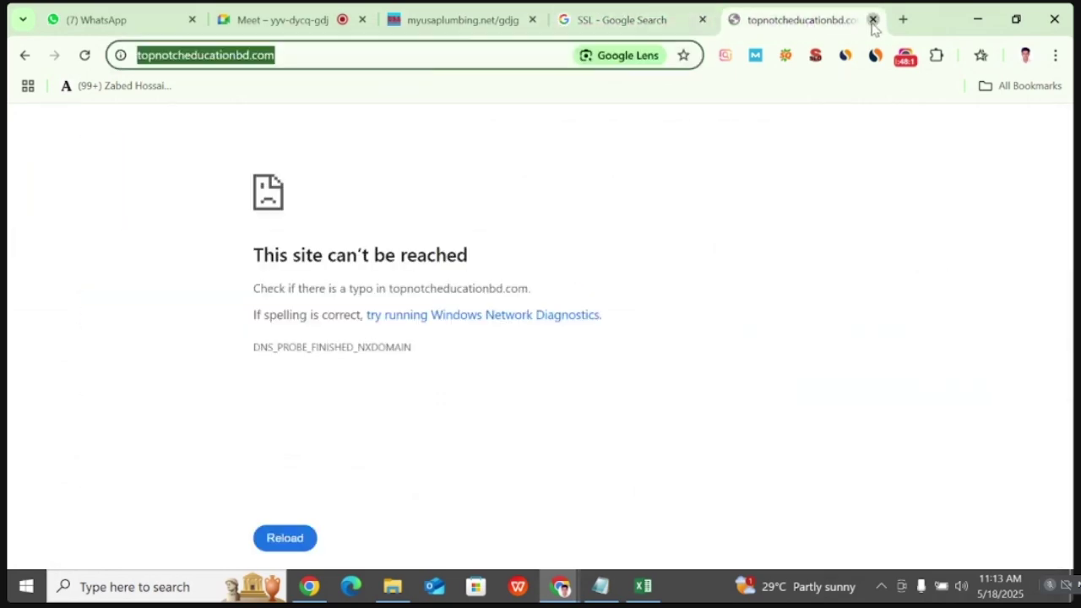
pyautogui.click(871, 21)
# - Search Google for "plumber service in usa" in a new tab
pyautogui.click(845, 19)
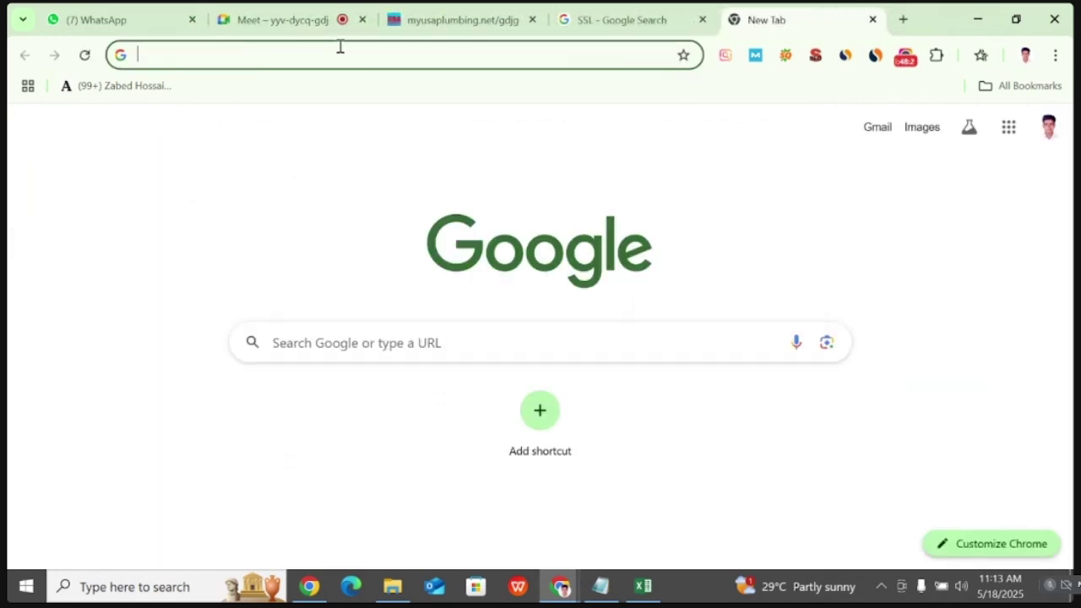
pyautogui.write('plu')
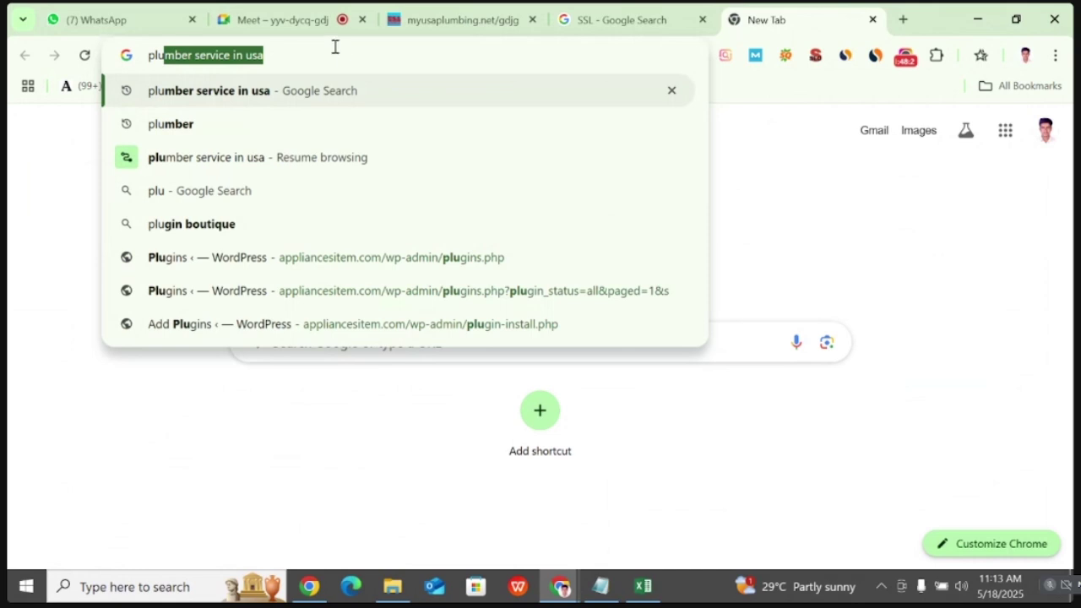
pyautogui.press('Return')
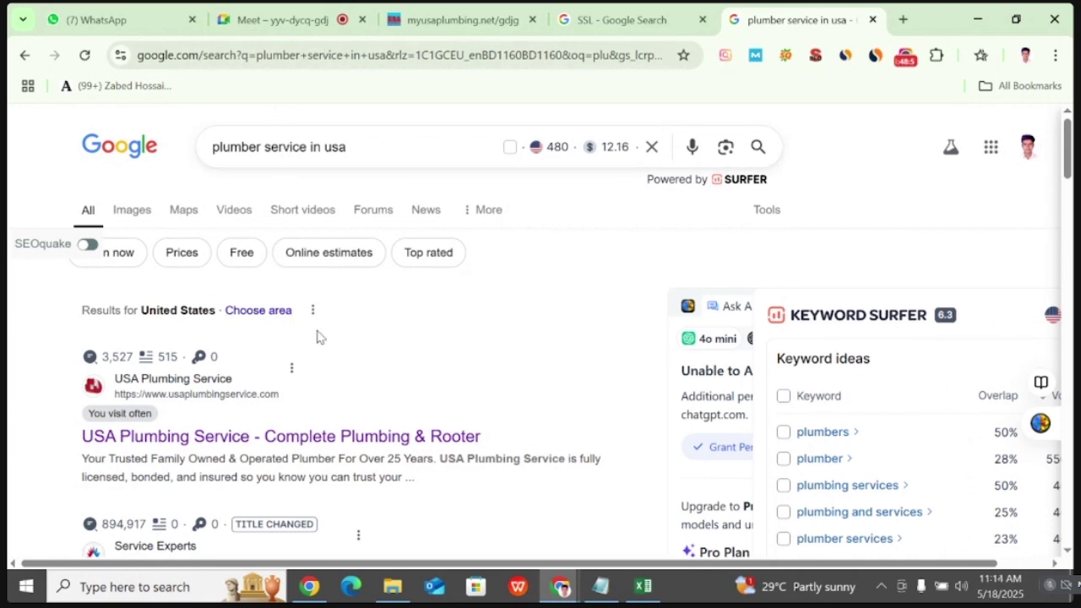
# - Look through the WhatsApp chats, open the DYD Bogra 2nd B group, and close WhatsApp
pyautogui.click(97, 18)
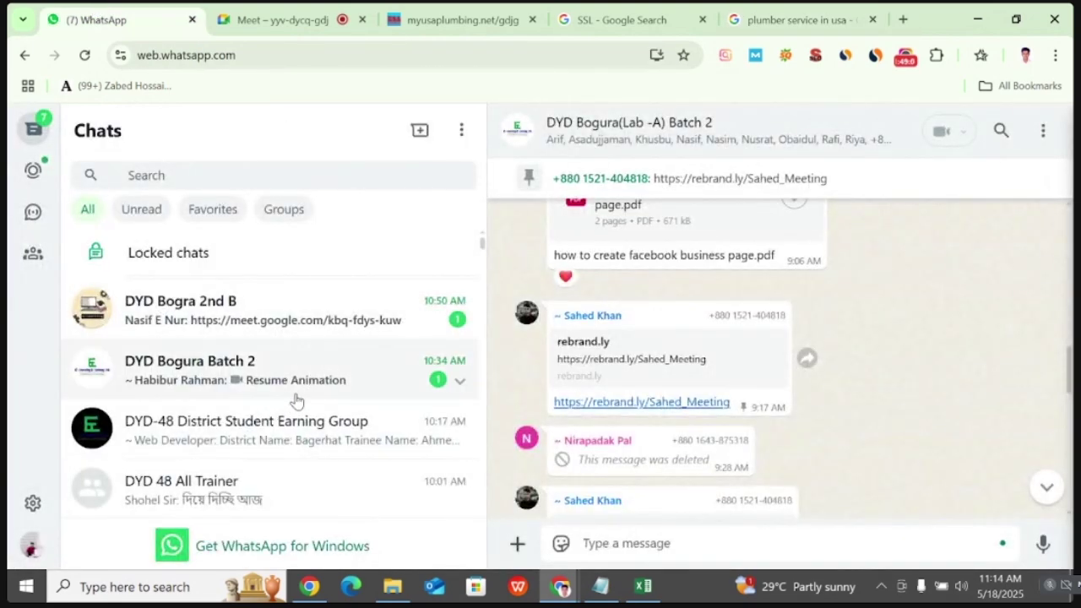
pyautogui.scroll(-1, 296, 401)
pyautogui.scroll(-3, 295, 401)
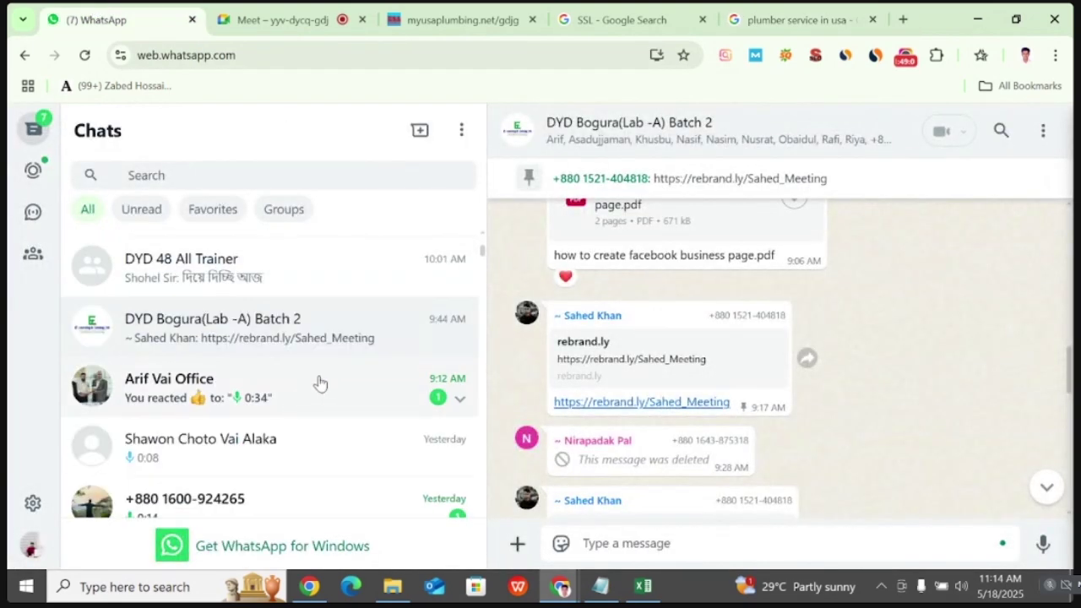
pyautogui.scroll(-1, 279, 354)
pyautogui.scroll(5, 280, 354)
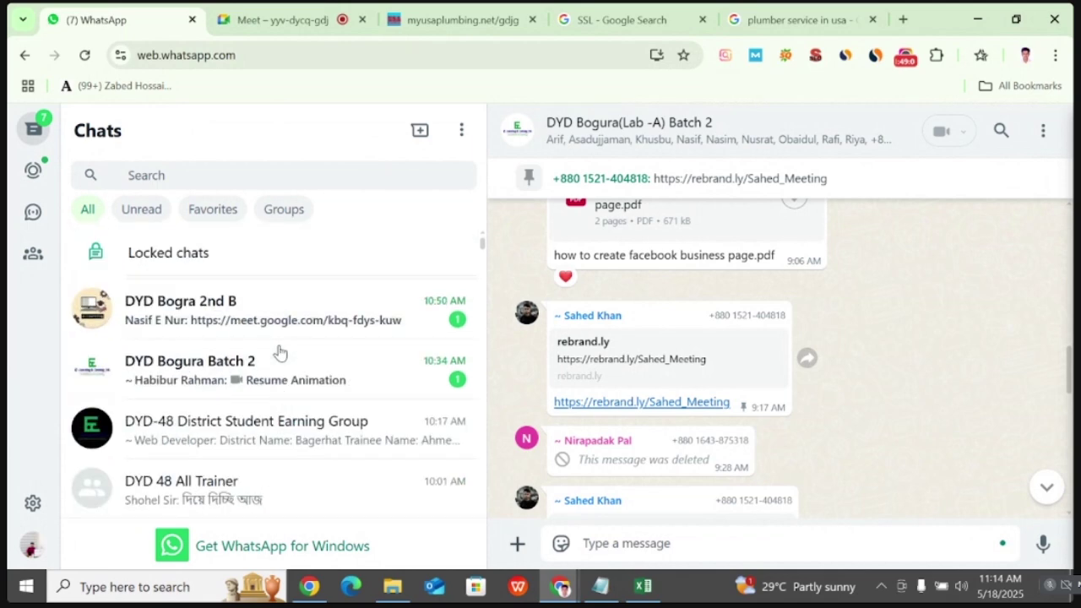
pyautogui.click(415, 336)
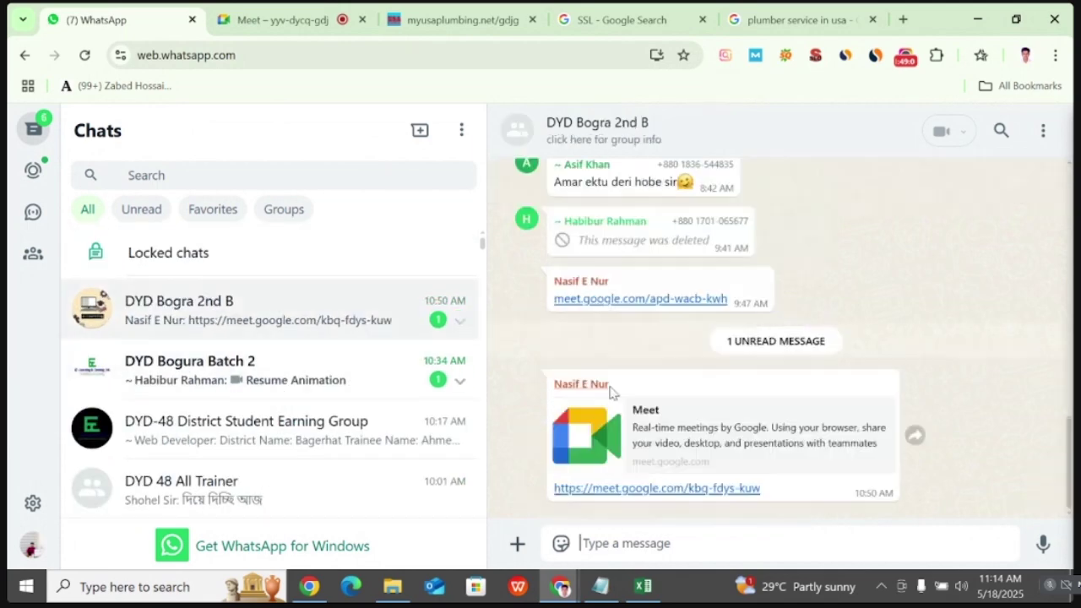
pyautogui.hotkey('ctrl', 'w')
# - Return to the plumbing site's 404 page and load its homepage by removing "gdjg" from the address
pyautogui.hotkey('ctrl', 't')
pyautogui.click(262, 13)
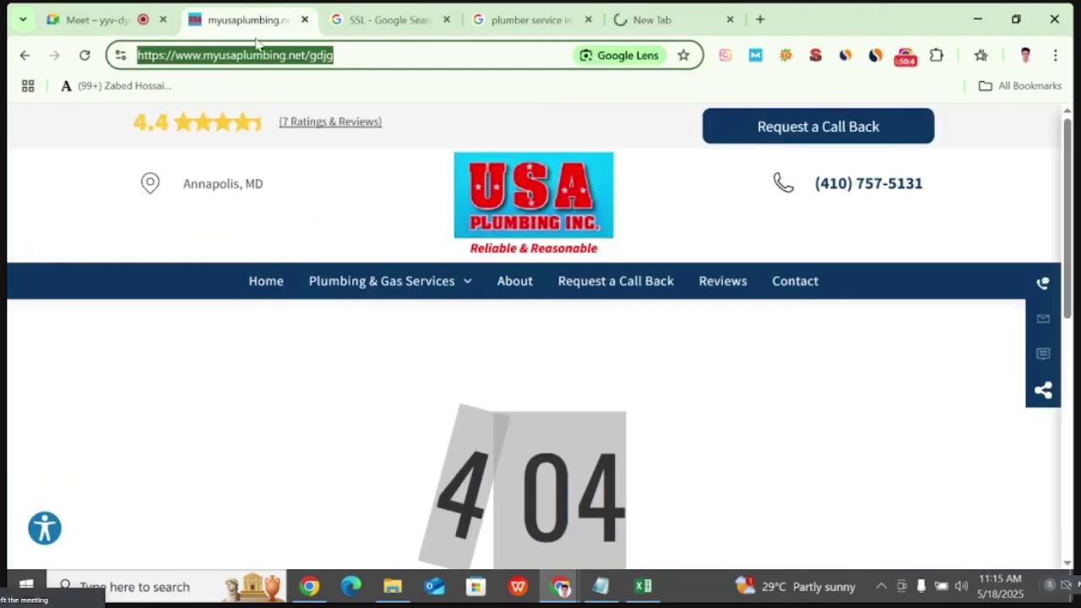
pyautogui.click(320, 169)
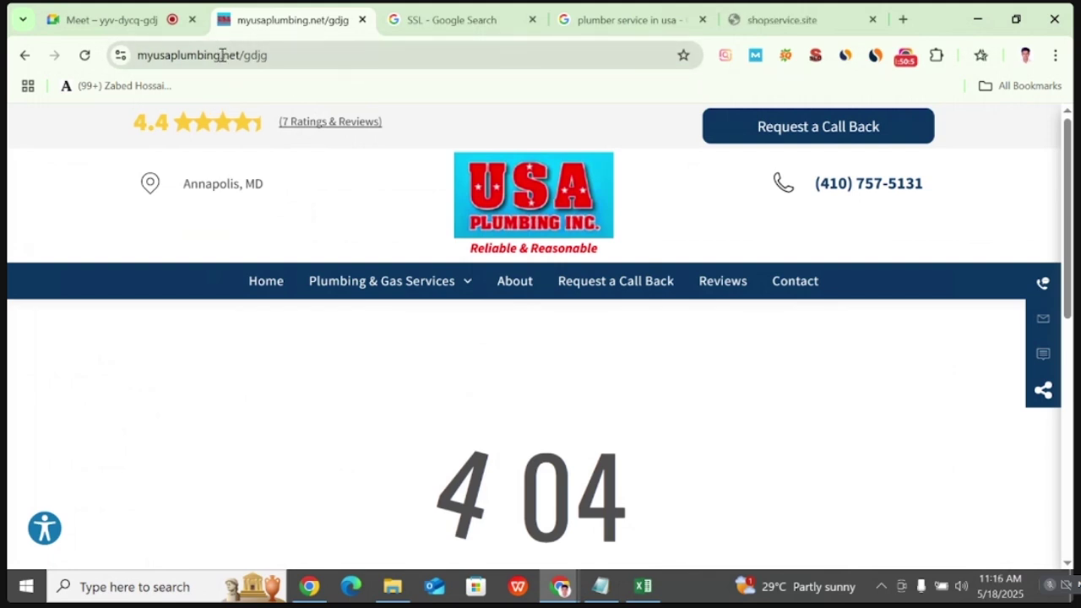
pyautogui.click(278, 51)
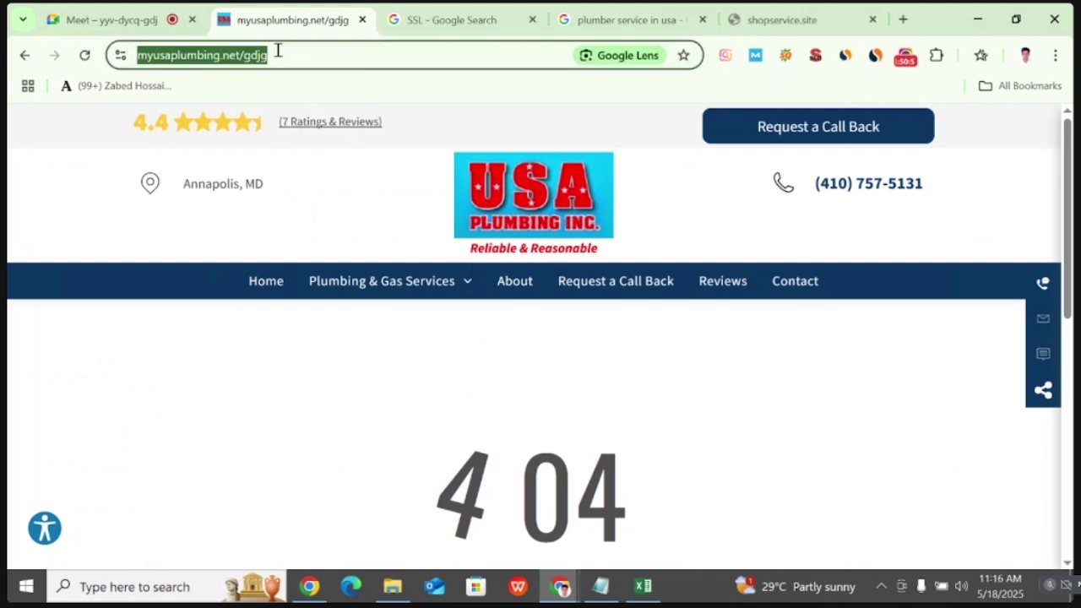
pyautogui.click(277, 51)
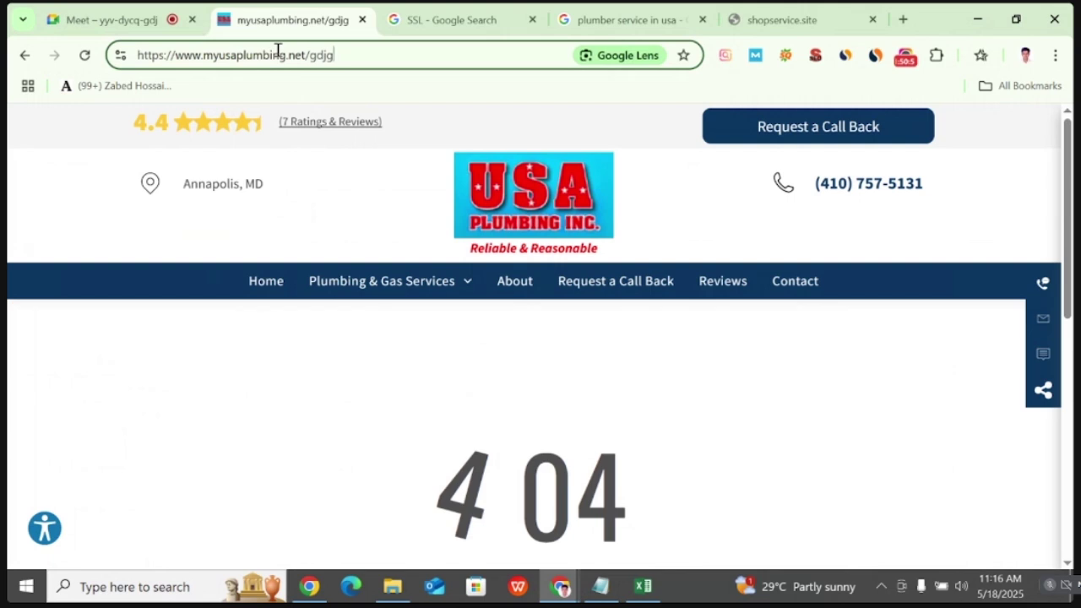
pyautogui.press('BackSpace')
pyautogui.press('BackSpace')
pyautogui.press('BackSpace')
pyautogui.press('BackSpace')
pyautogui.press('Return')
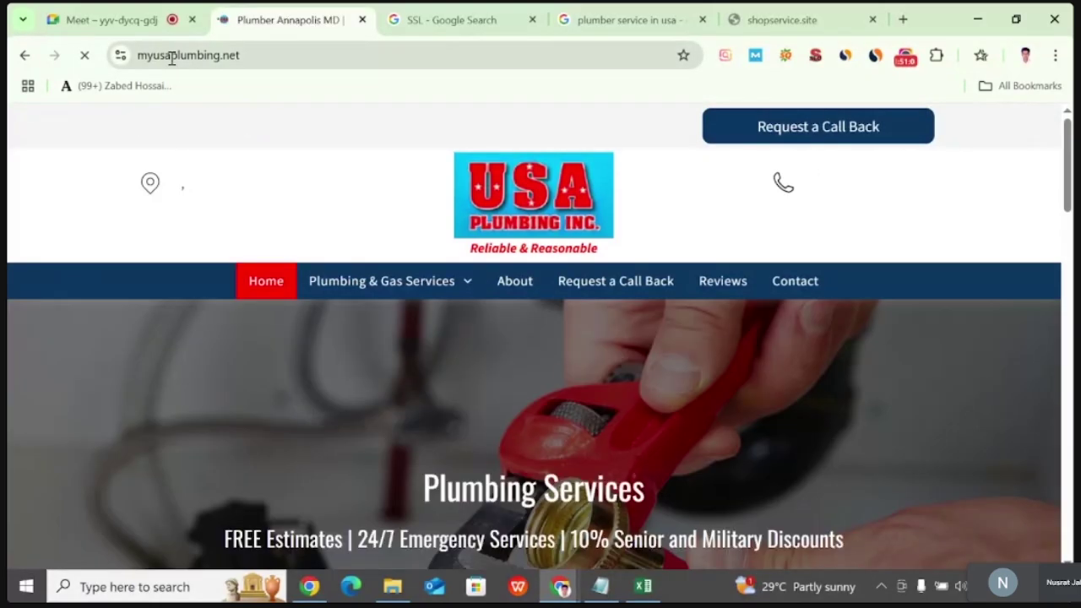
pyautogui.click(170, 56)
pyautogui.click(165, 56)
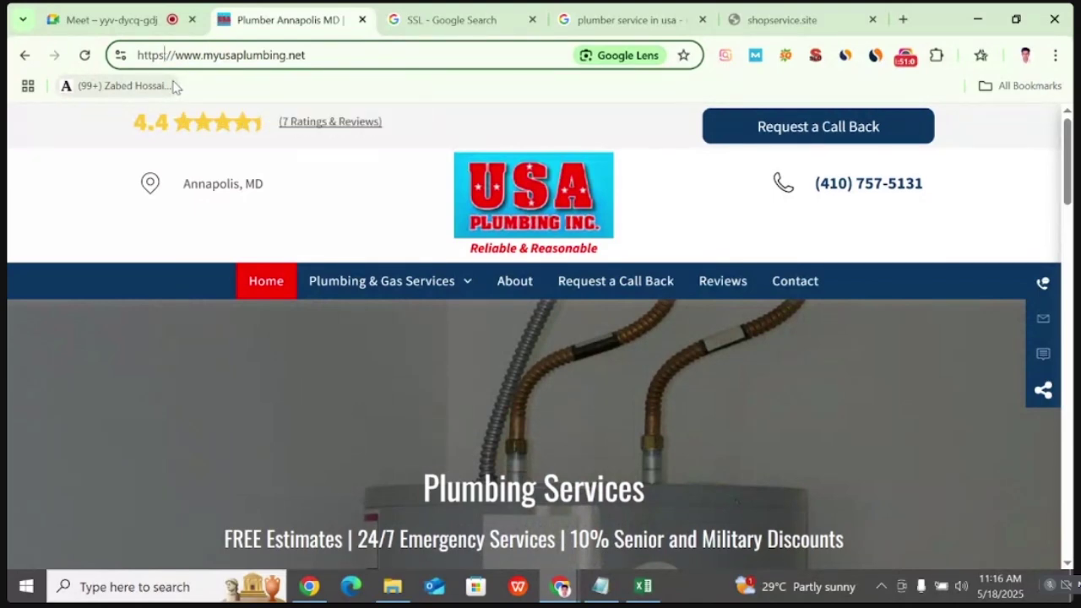
pyautogui.press('BackSpace')
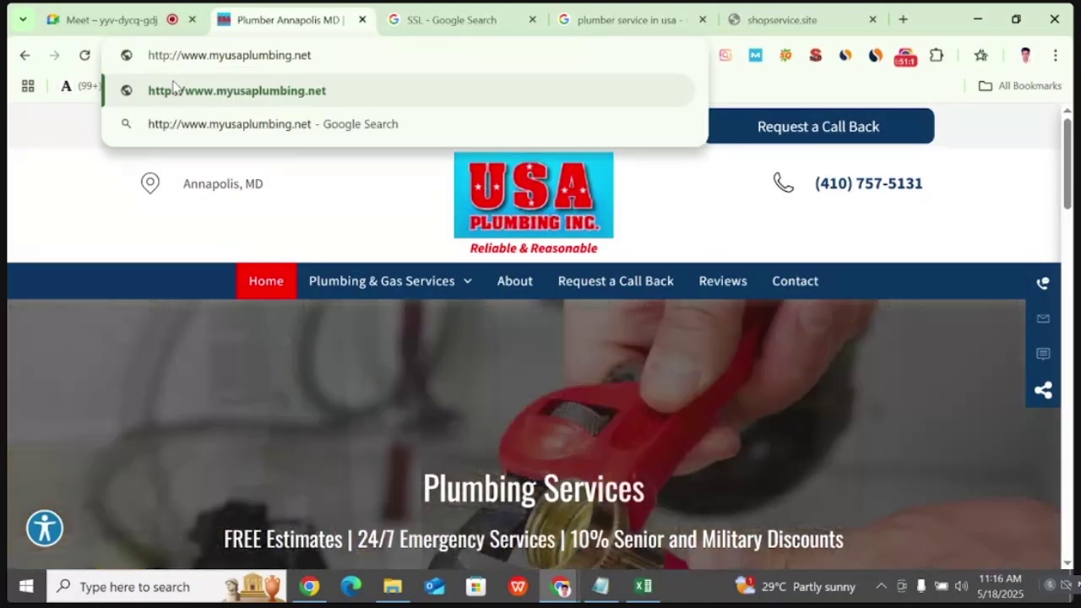
pyautogui.click(174, 87)
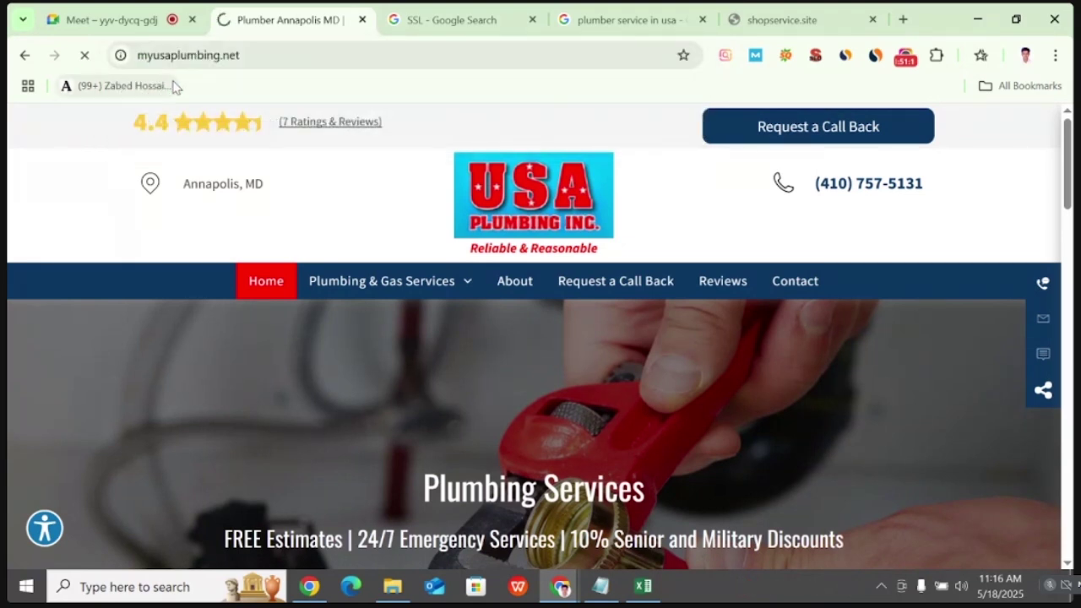
pyautogui.click(175, 61)
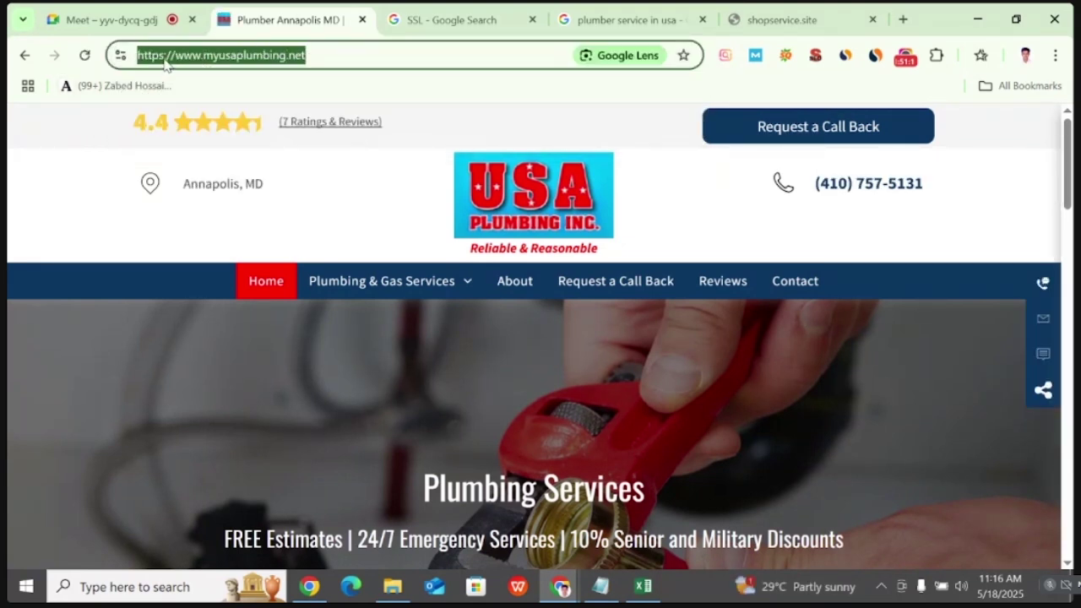
pyautogui.click(167, 65)
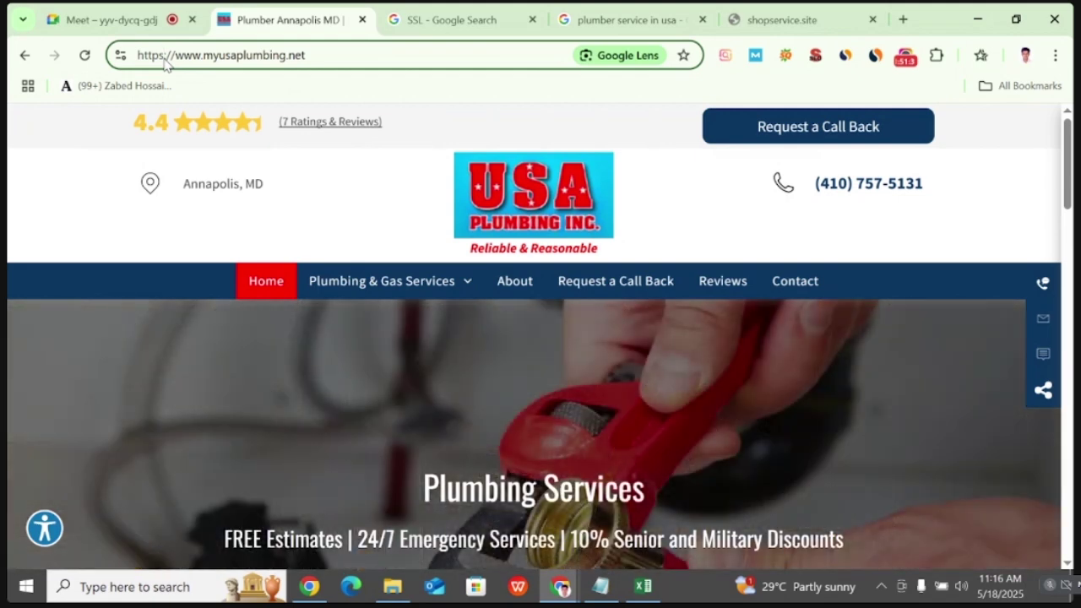
pyautogui.click(166, 62)
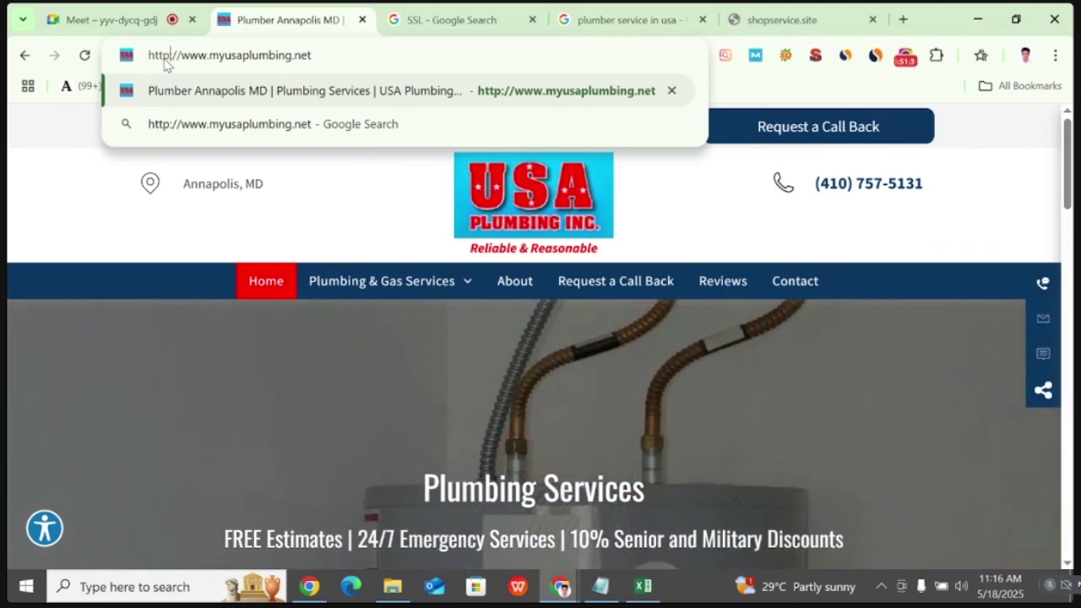
pyautogui.press('Return')
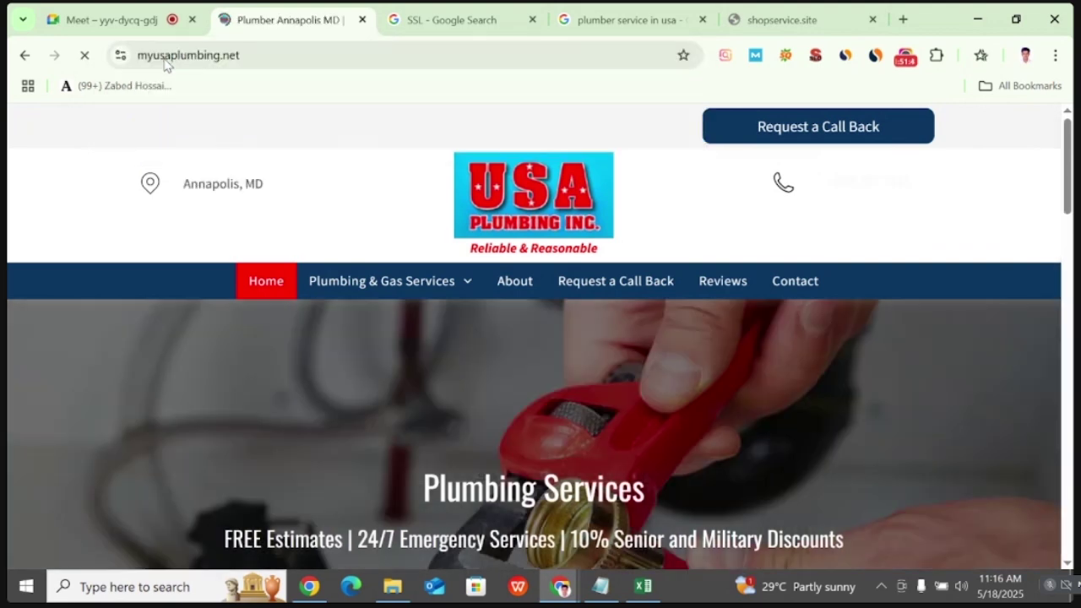
pyautogui.click(213, 55)
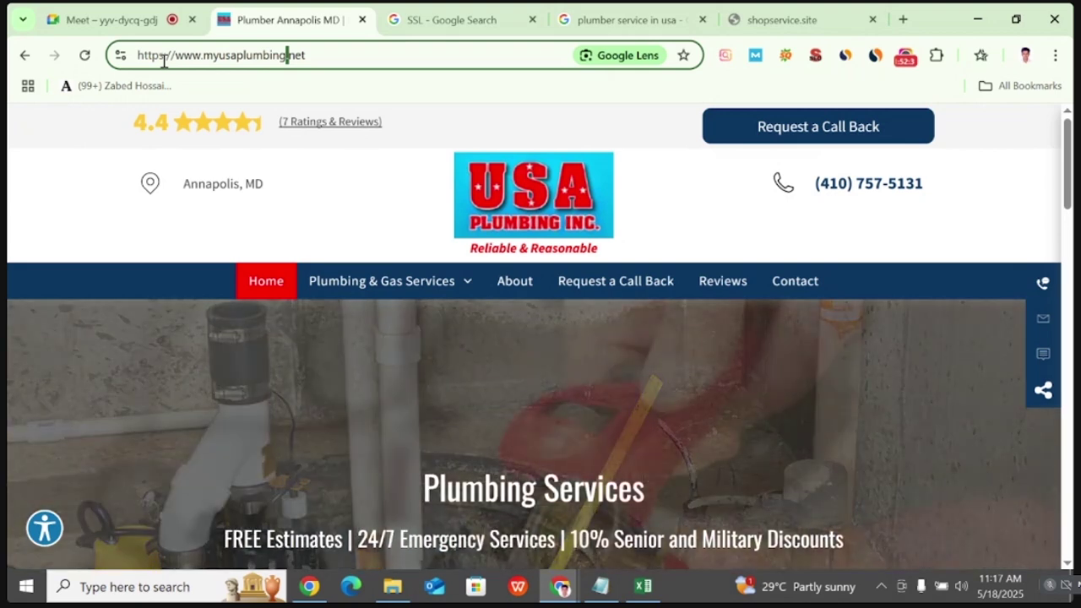
pyautogui.hotkey('ctrl', 'a')
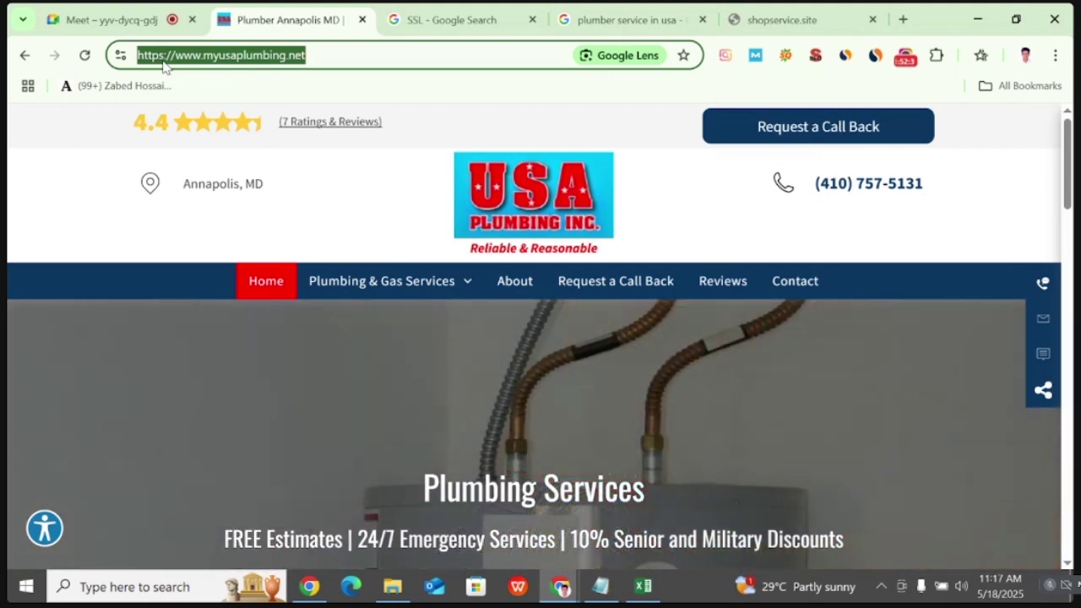
pyautogui.click(165, 68)
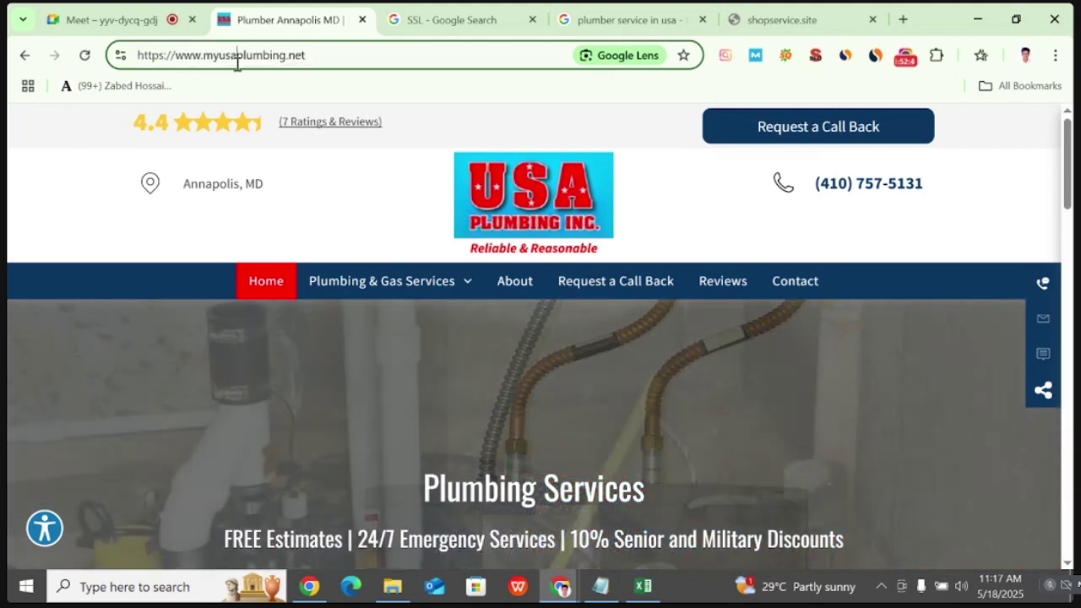
pyautogui.hotkey('ctrl', 'a')
pyautogui.hotkey('ctrl', 'c')
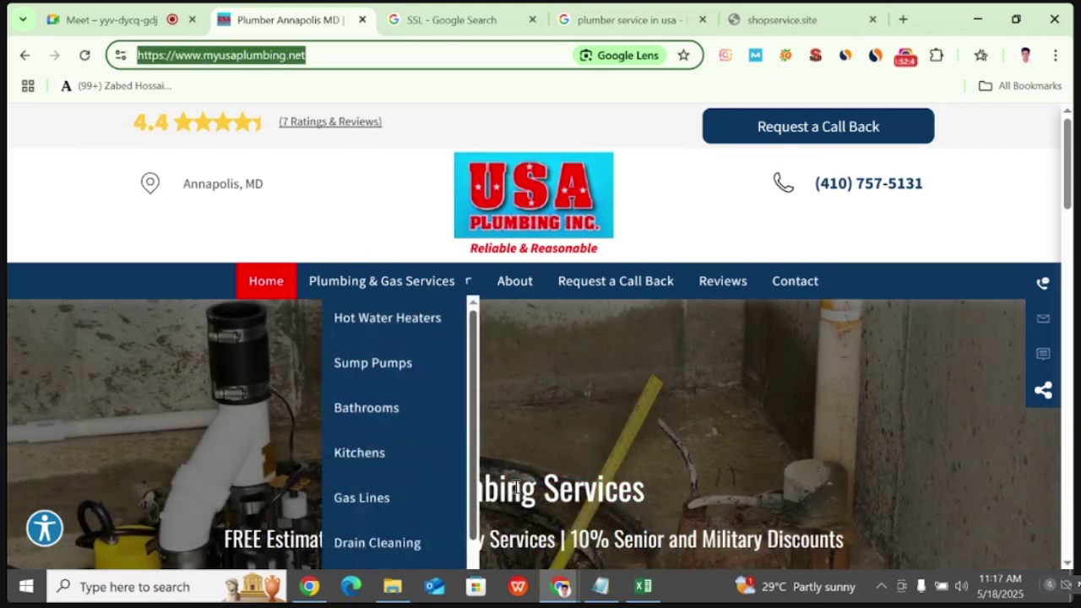
pyautogui.click(644, 586)
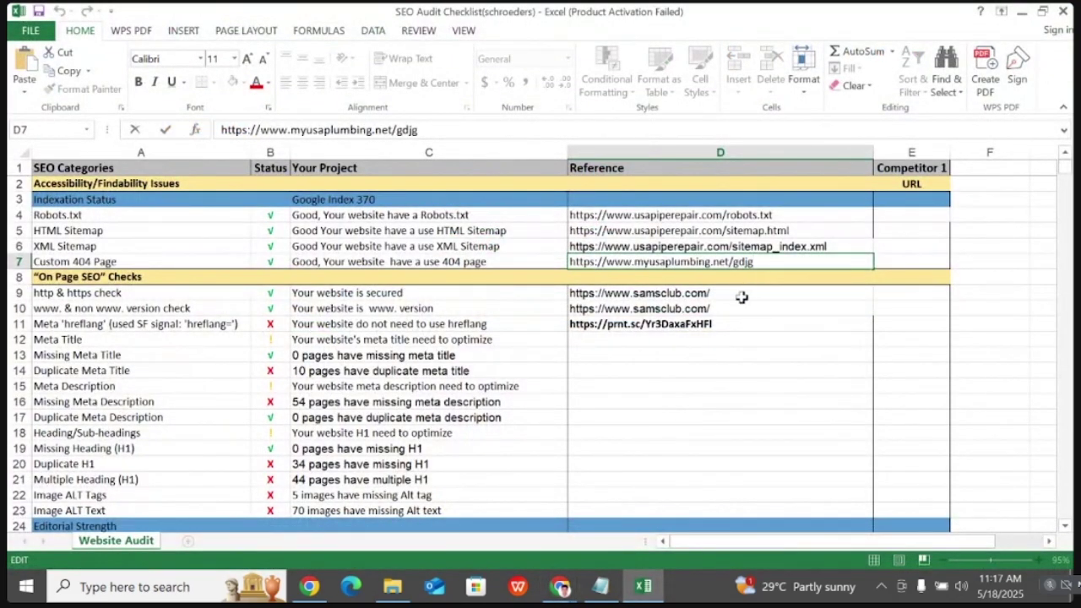
pyautogui.click(741, 297)
pyautogui.hotkey('ctrl', 'v')
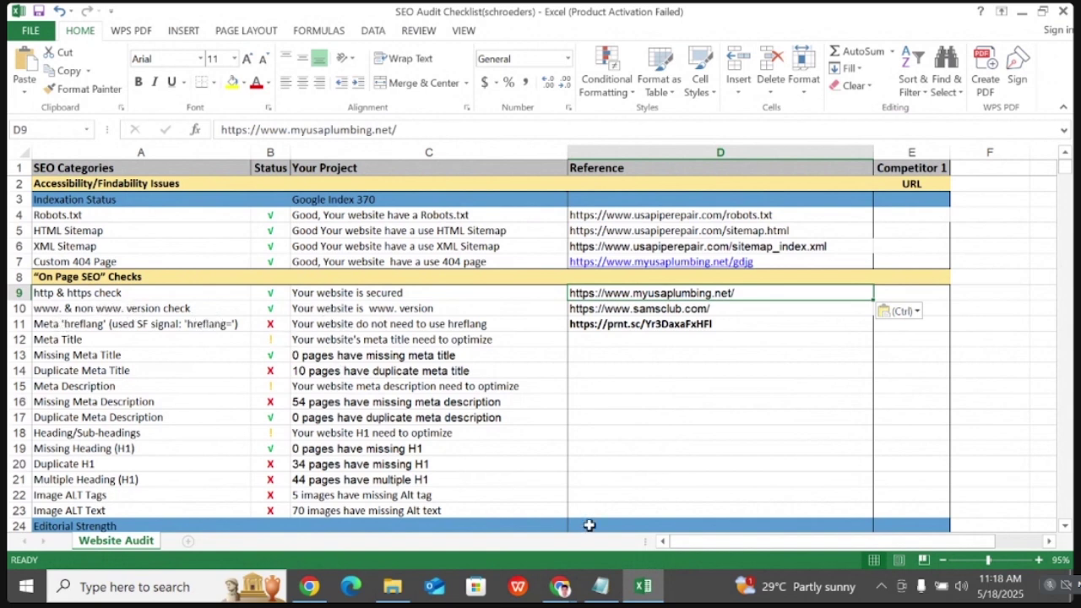
pyautogui.click(560, 586)
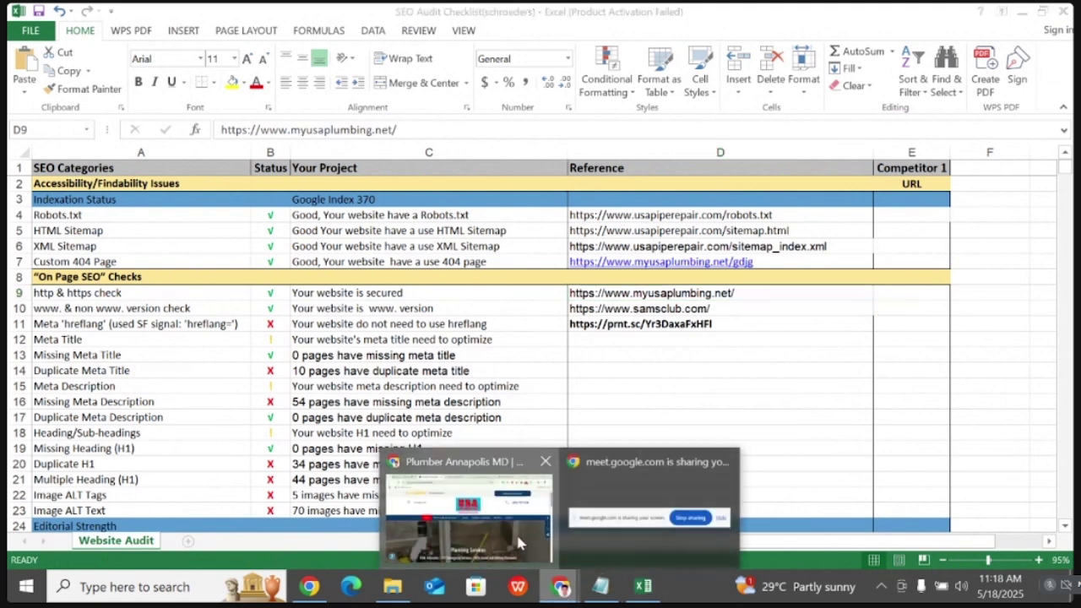
pyautogui.click(532, 550)
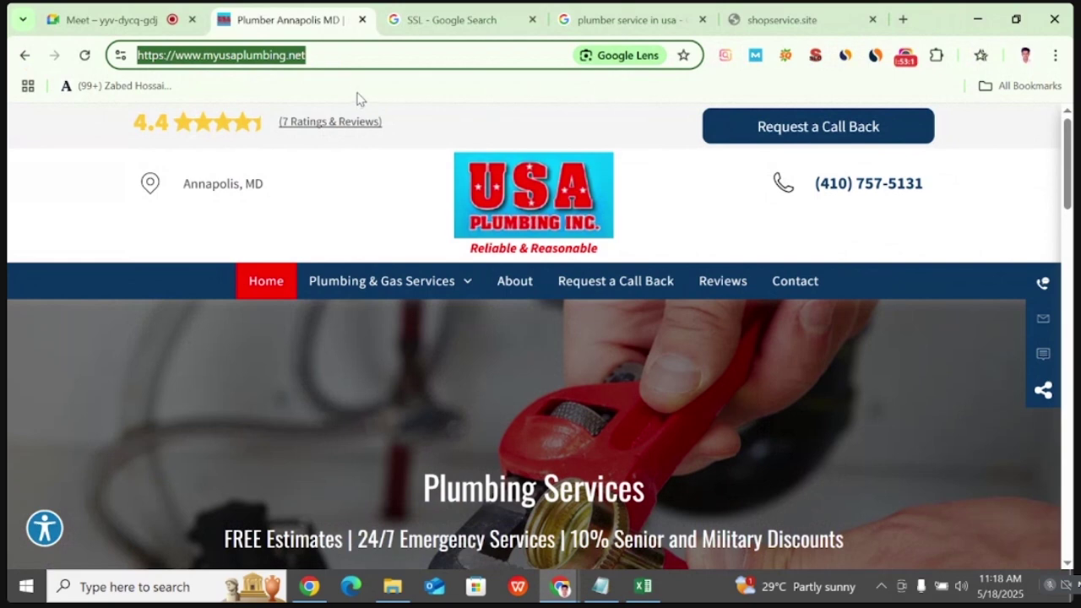
pyautogui.click(376, 60)
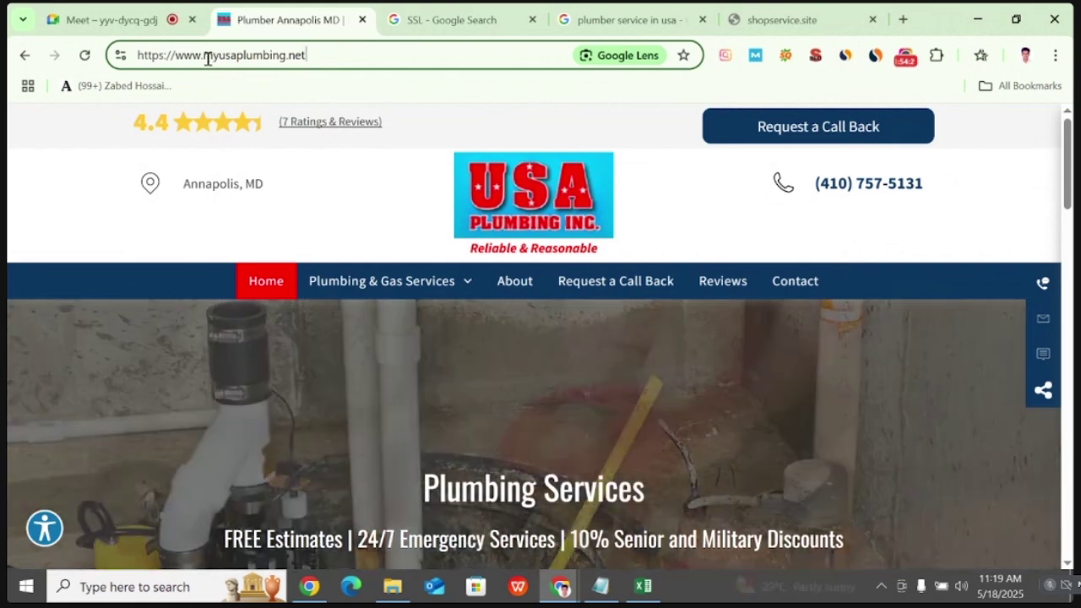
pyautogui.click(207, 56)
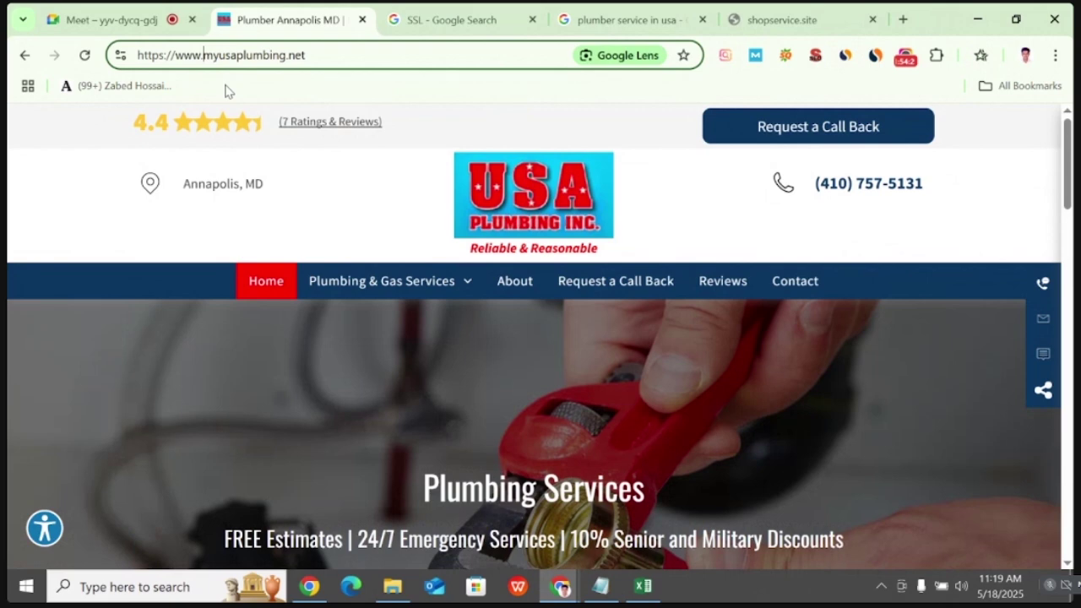
pyautogui.press('BackSpace')
pyautogui.press('BackSpace')
pyautogui.press('BackSpace')
pyautogui.press('BackSpace')
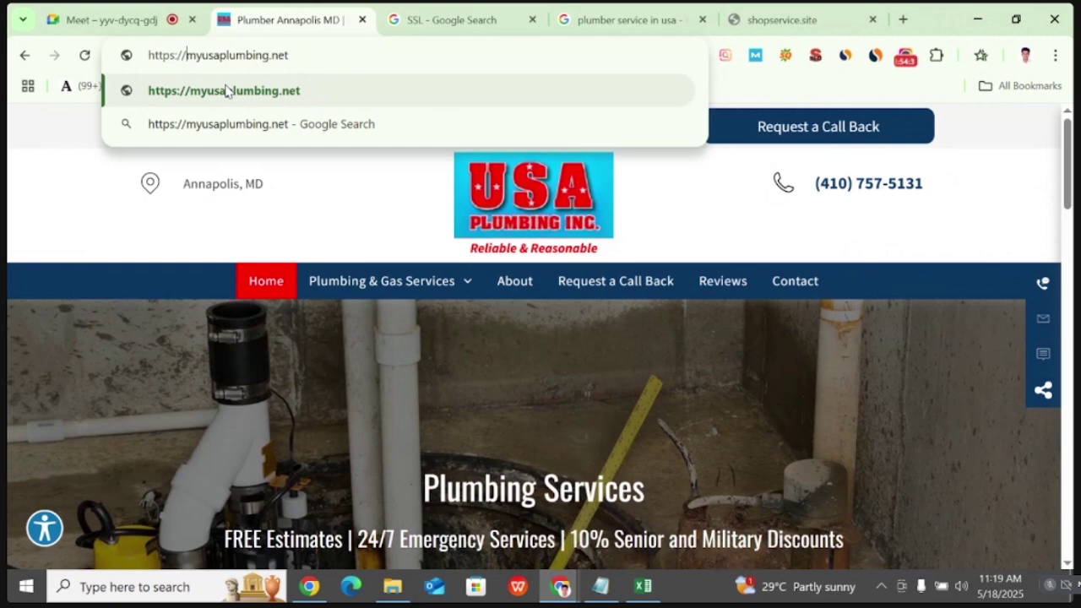
pyautogui.click(226, 91)
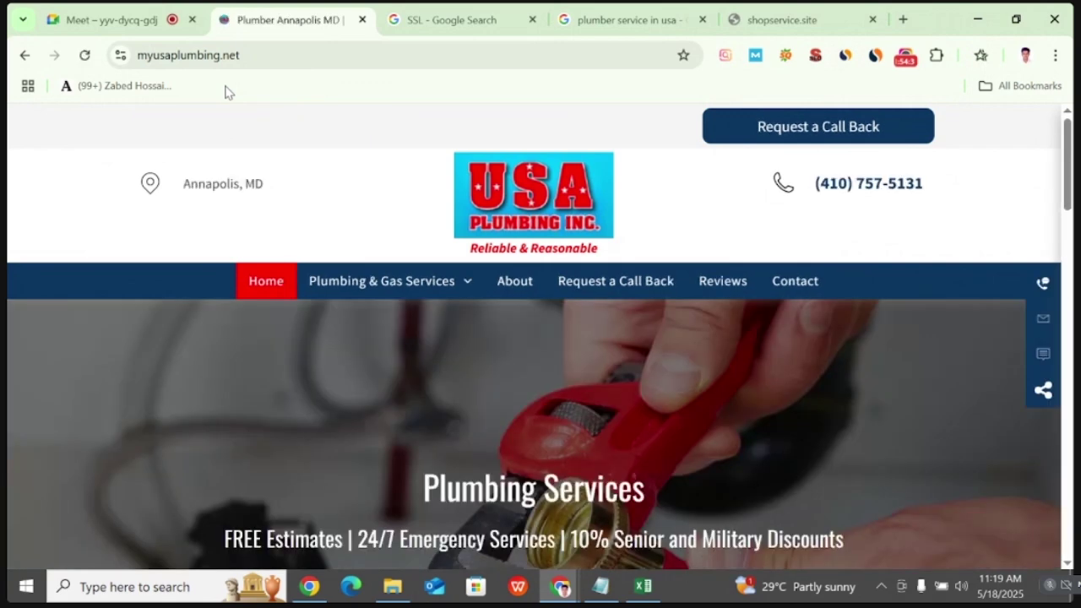
pyautogui.doubleClick(234, 53)
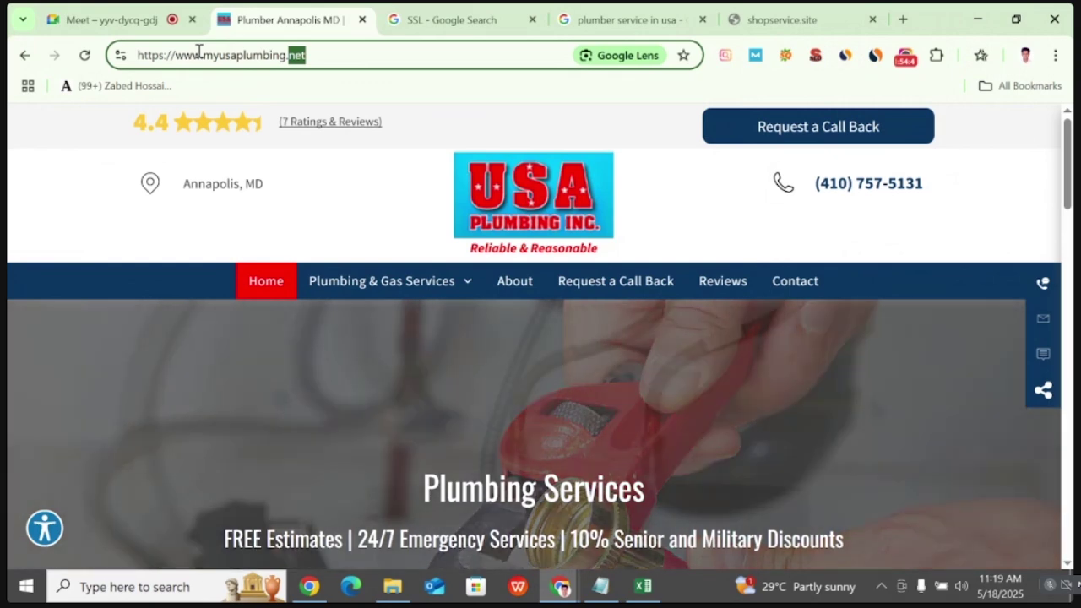
pyautogui.click(207, 54)
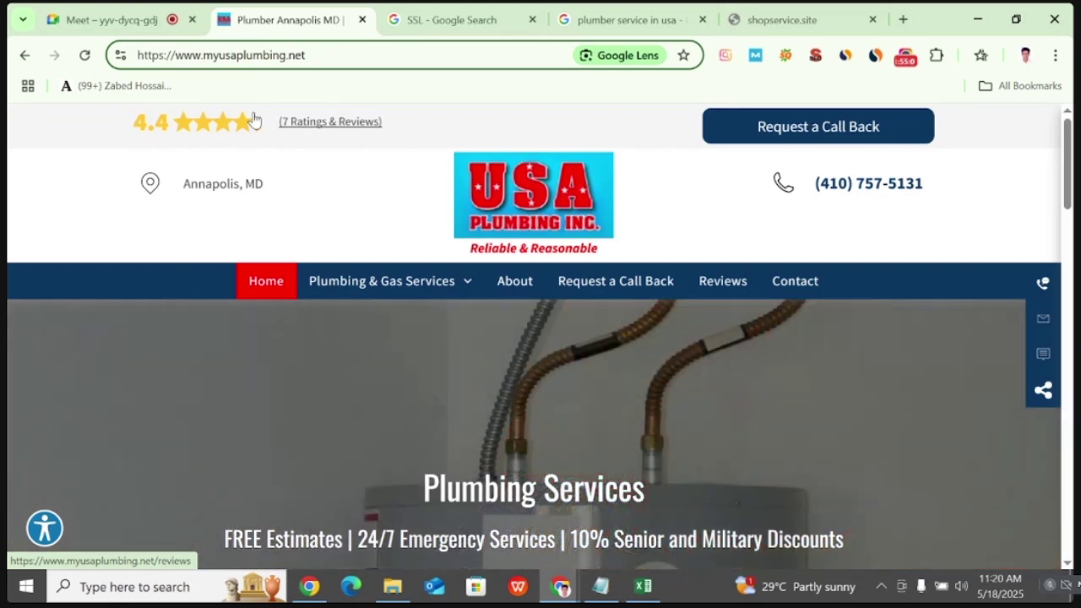
pyautogui.click(261, 61)
pyautogui.hotkey('ctrl', 'c')
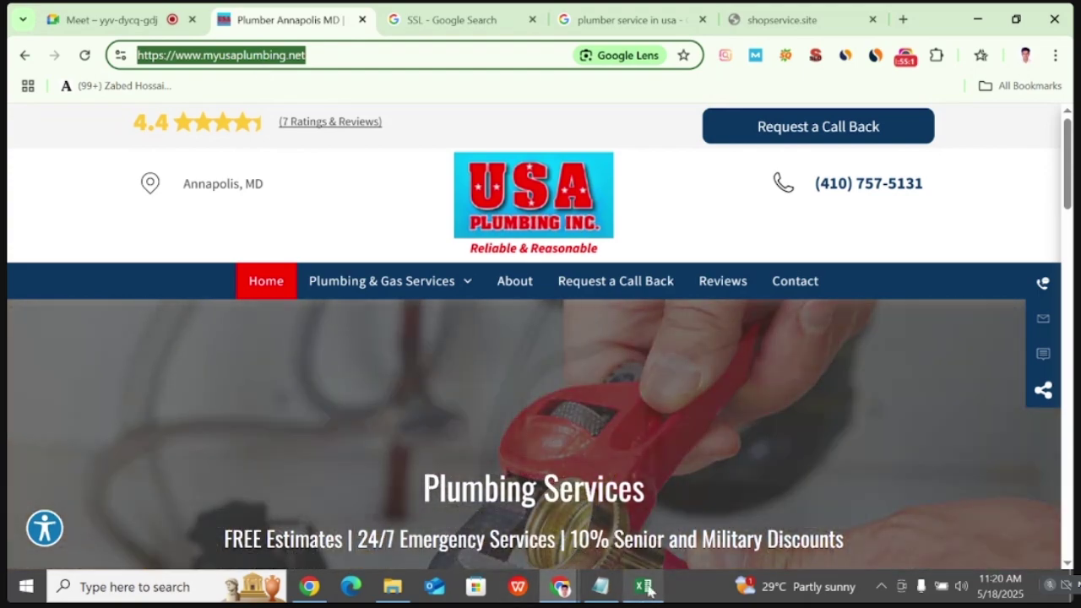
pyautogui.click(643, 586)
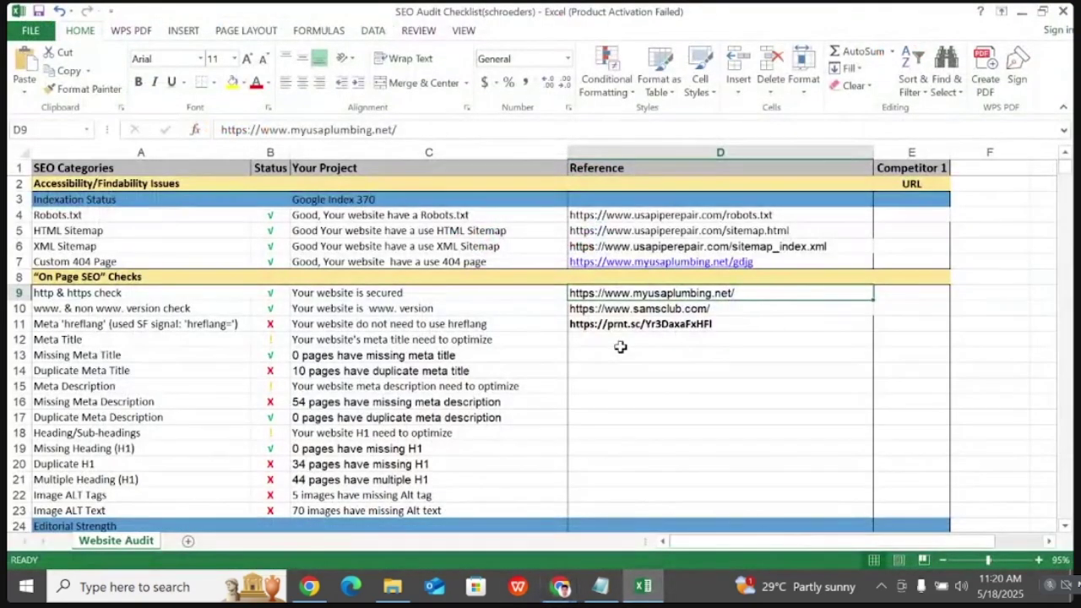
pyautogui.click(657, 309)
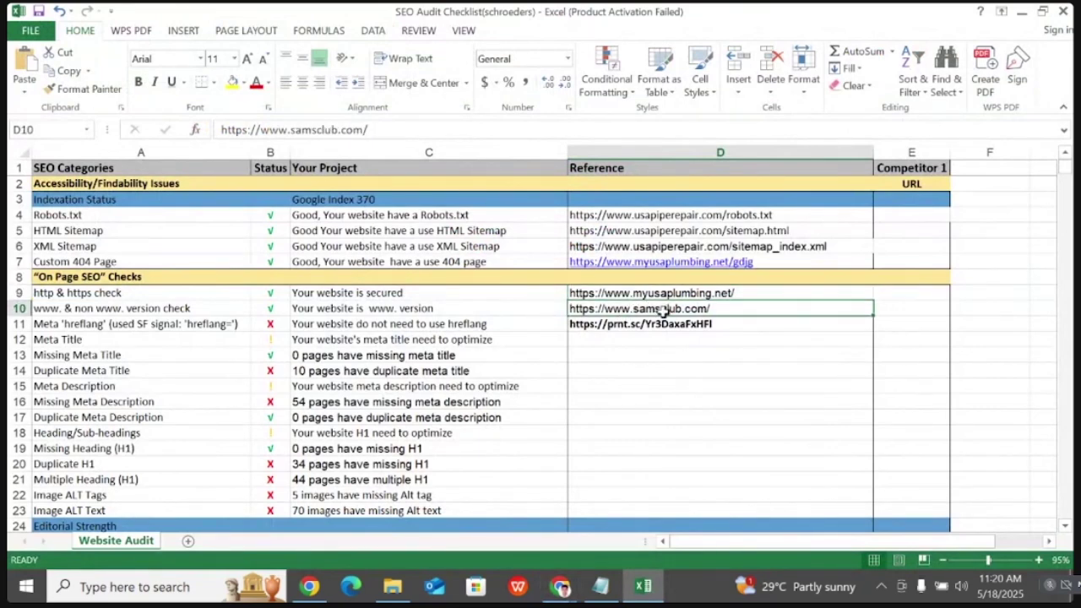
pyautogui.hotkey('ctrl', 'v')
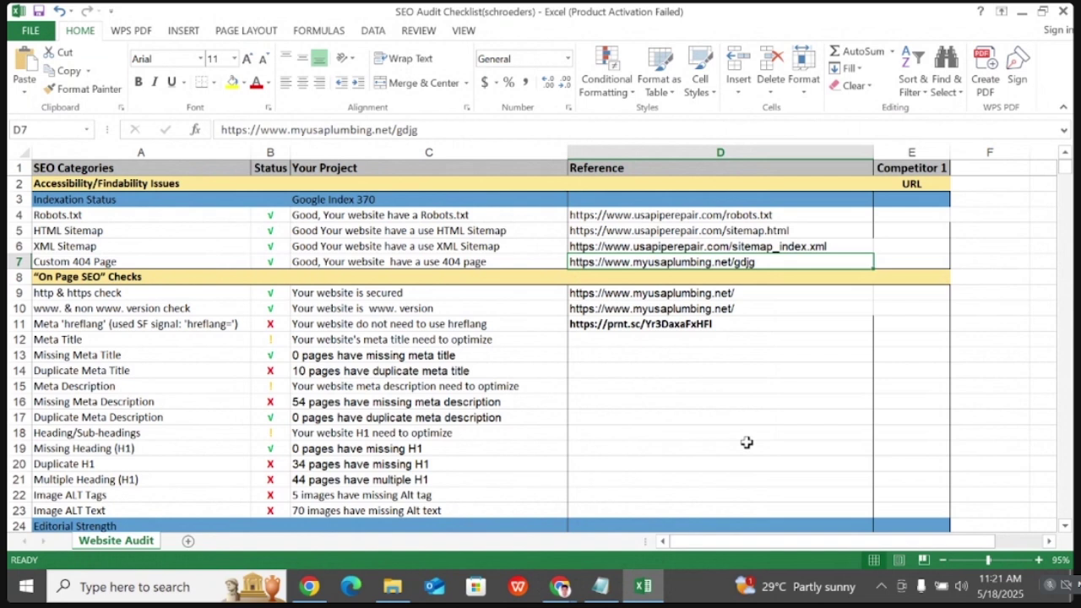
# - Look over the remaining checklist items down to the Mobile-Friendly section and return to the www & non-www version check
pyautogui.click(752, 445)
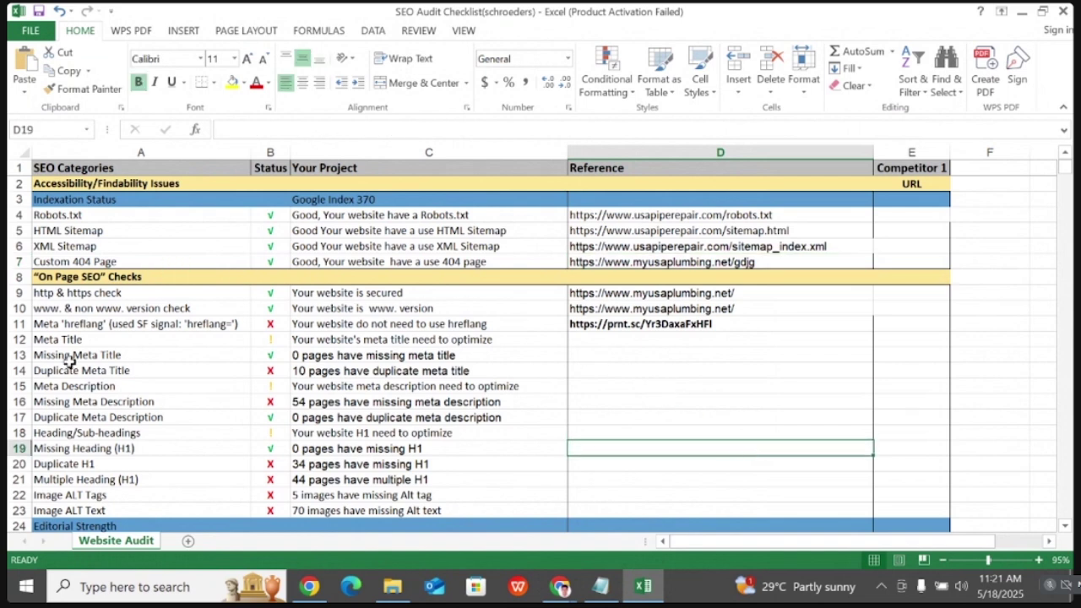
pyautogui.click(164, 309)
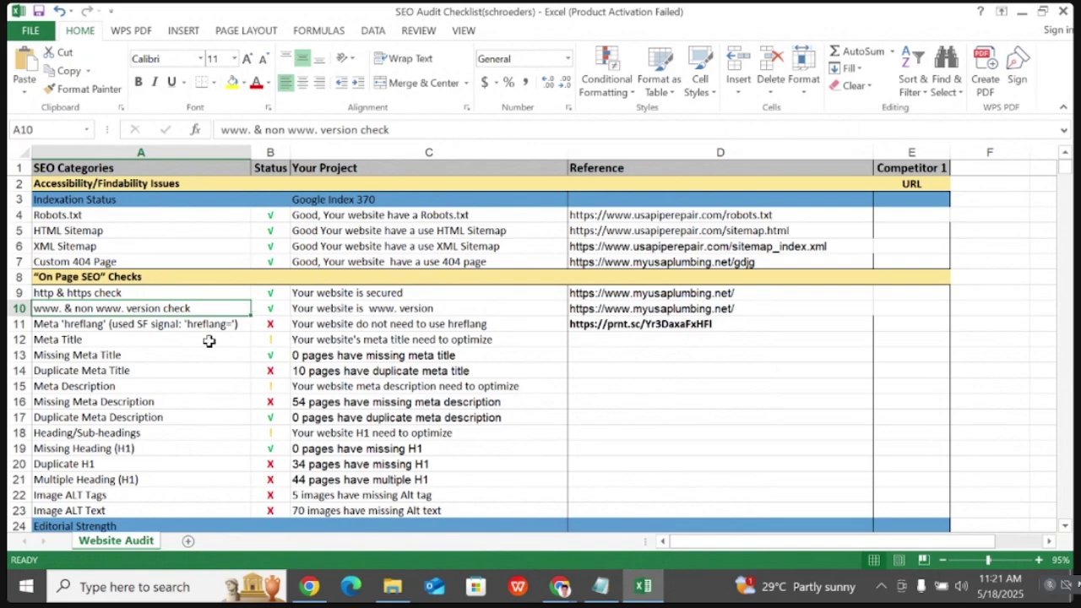
pyautogui.scroll(-8, 200, 374)
pyautogui.scroll(-3, 197, 389)
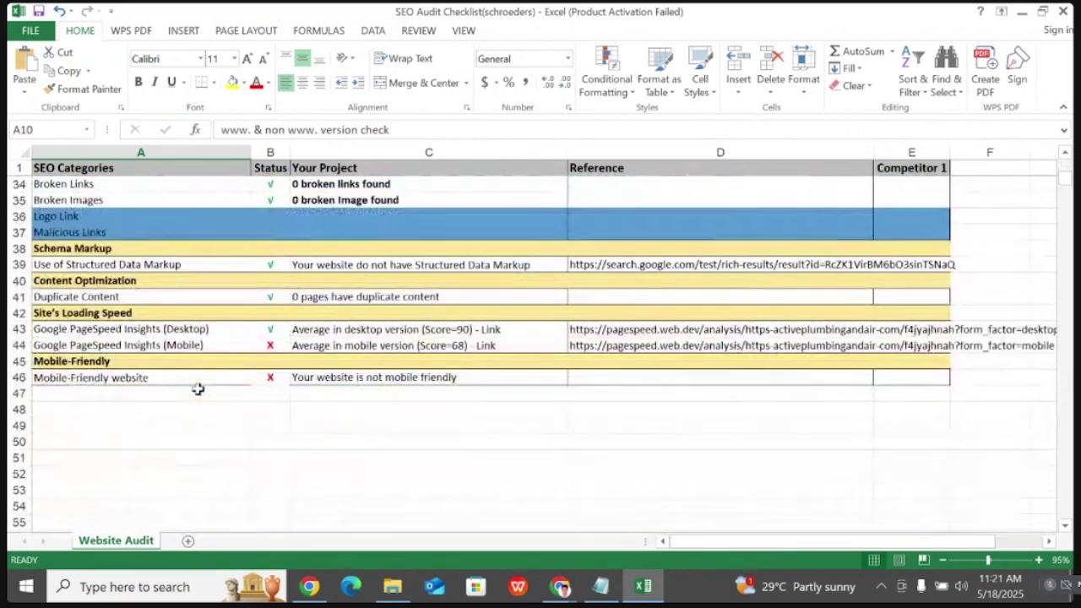
pyautogui.scroll(5, 75, 380)
pyautogui.scroll(6, 76, 380)
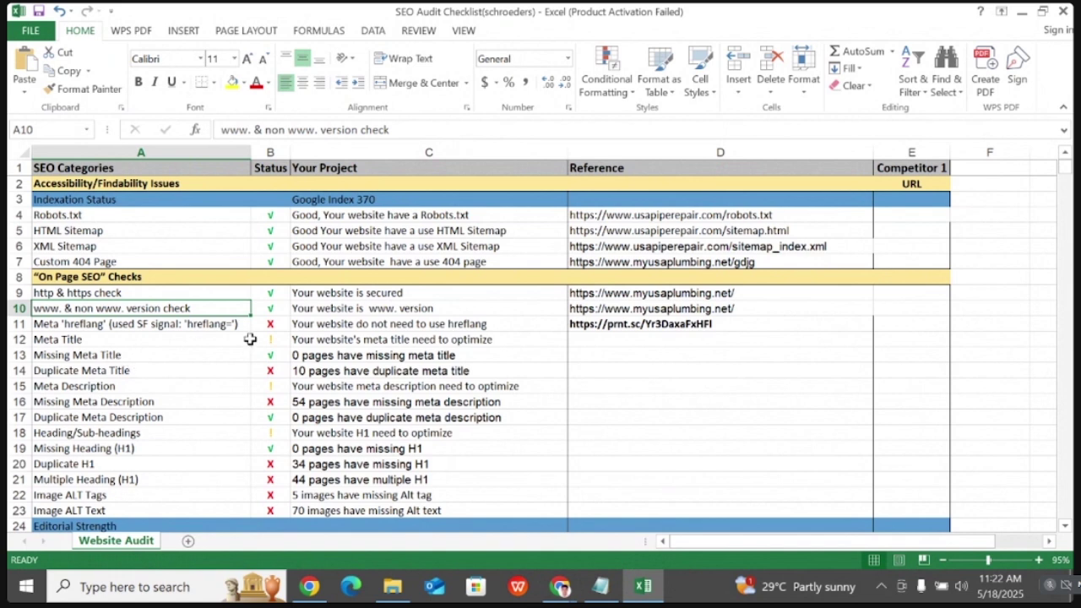
# - Minimize Excel and open fiverr.com in a new Chrome tab
pyautogui.click(1019, 21)
pyautogui.hotkey('ctrl', 't')
pyautogui.write('f')
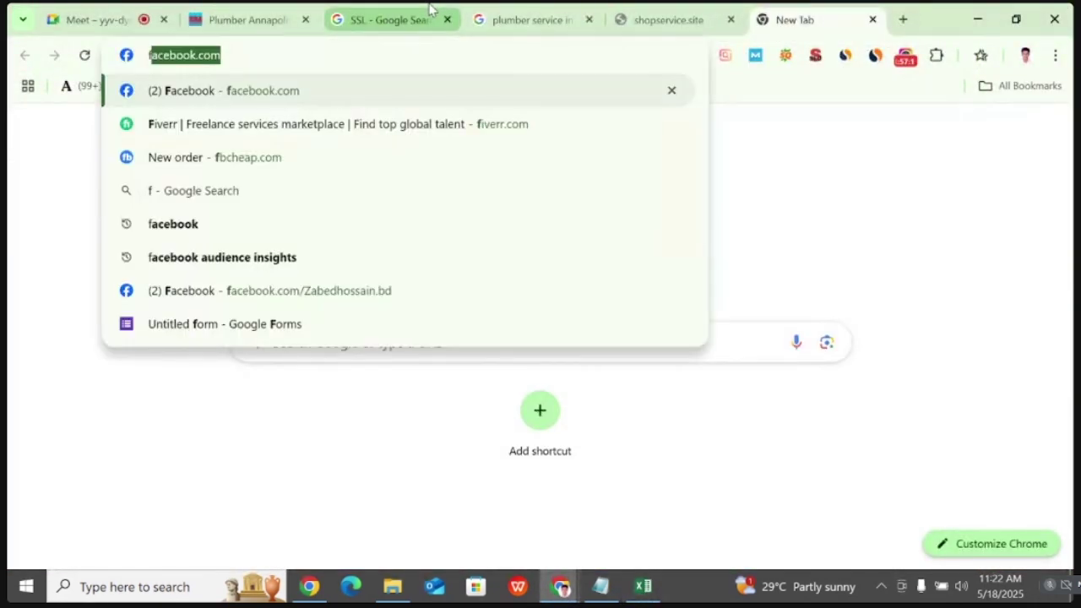
pyautogui.write('i')
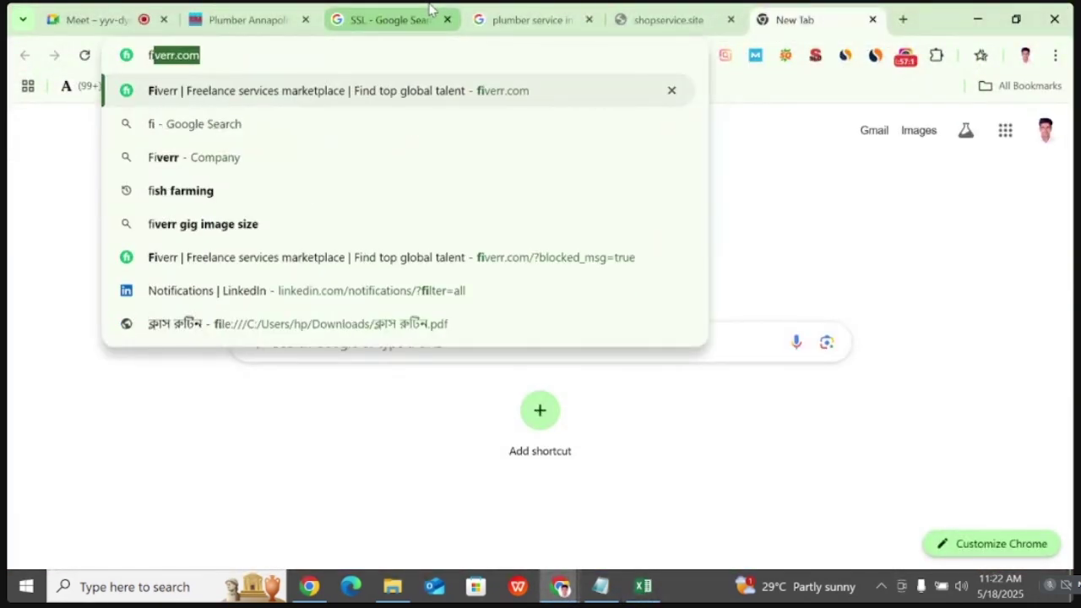
pyautogui.press('Return')
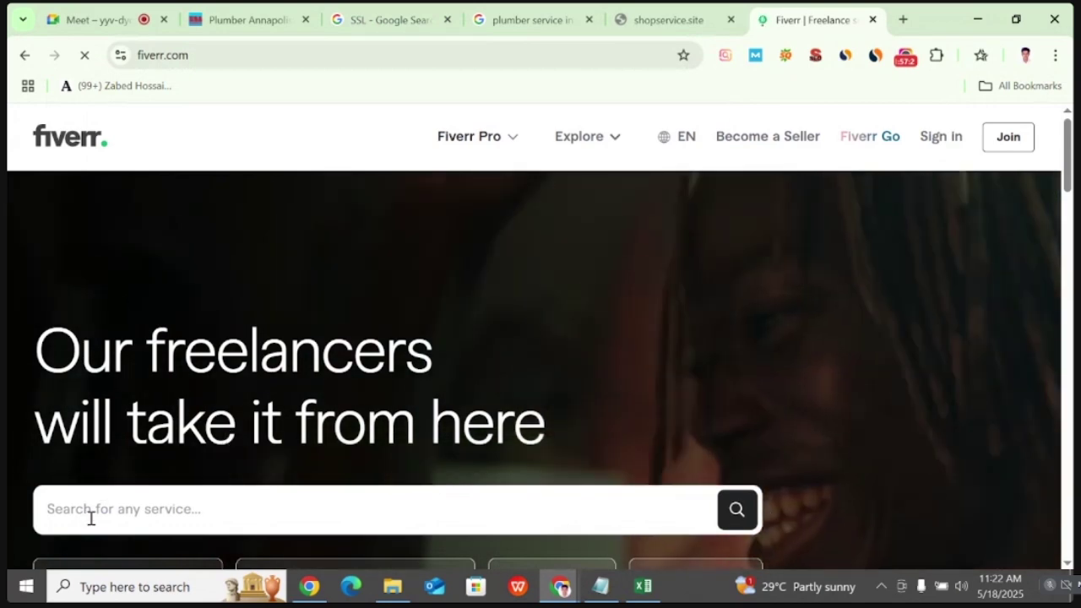
# - Search Fiverr for "website audit" services
pyautogui.click(92, 517)
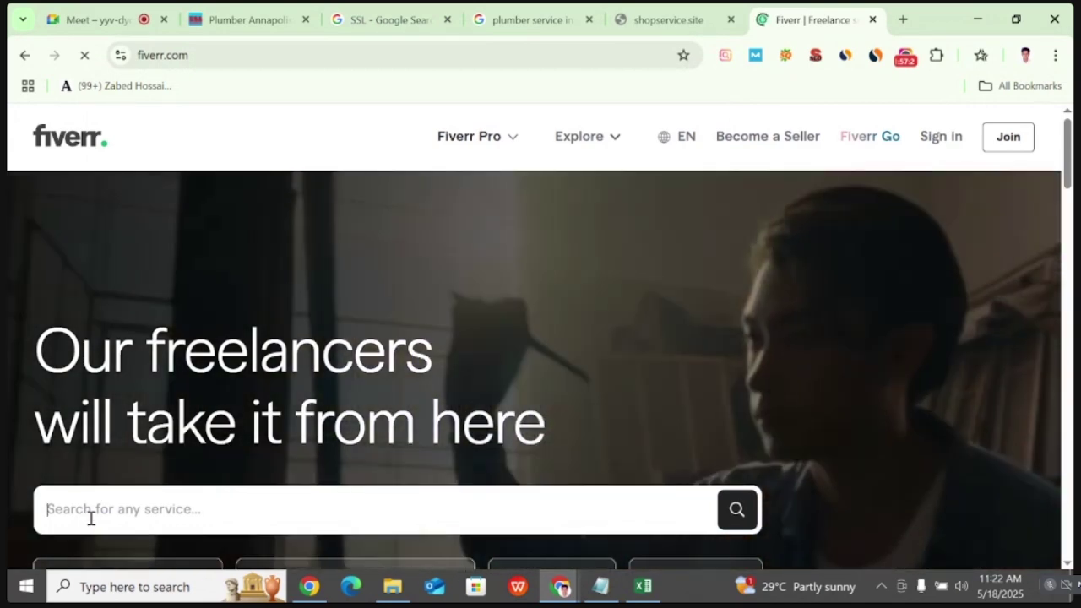
pyautogui.write('websi')
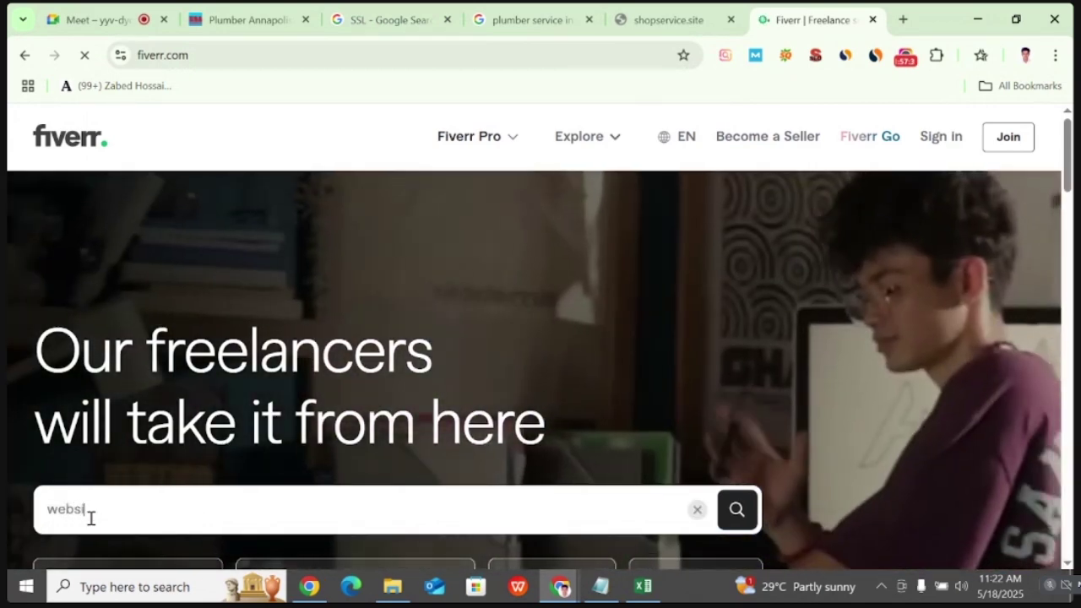
pyautogui.write('te')
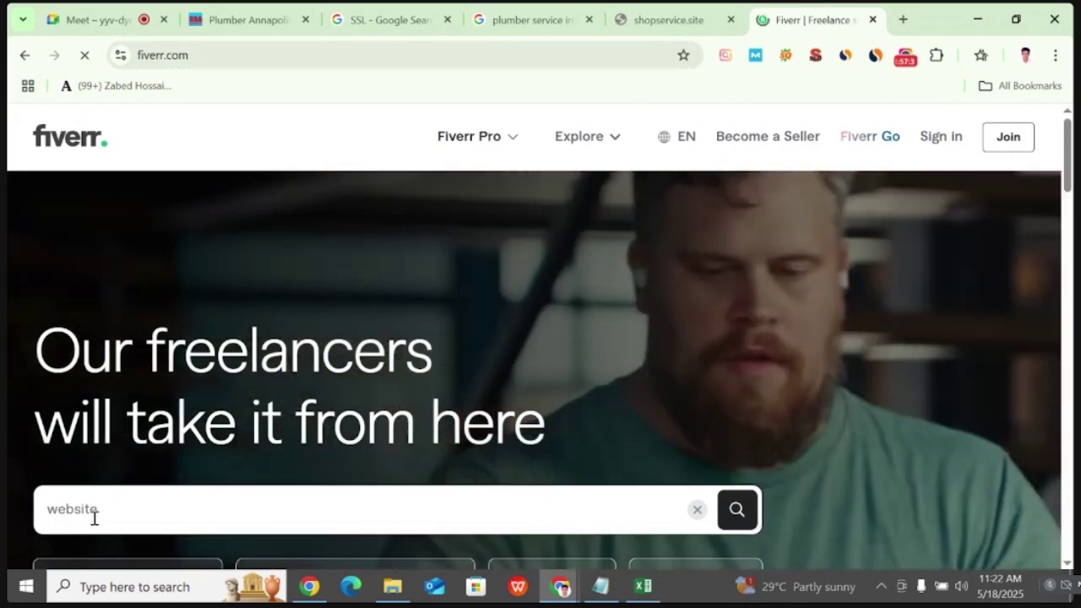
pyautogui.scroll(-3, 193, 465)
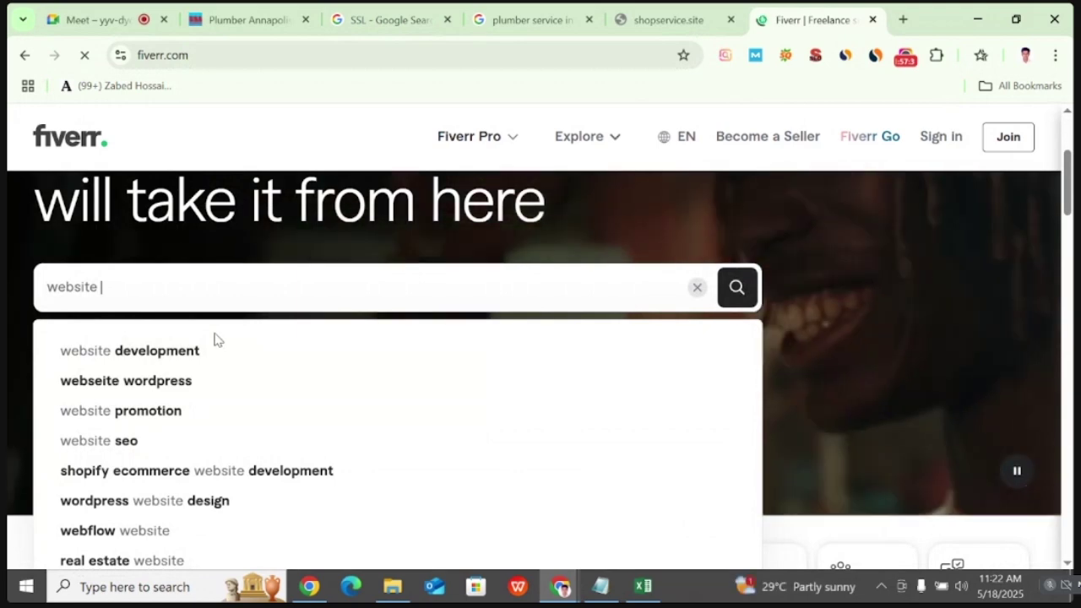
pyautogui.write('audi')
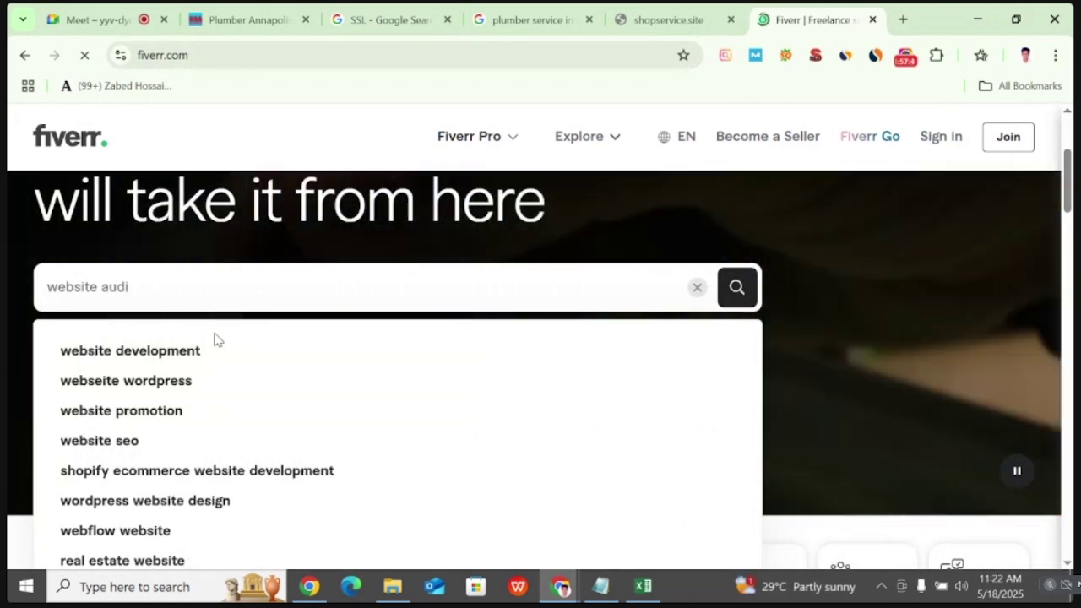
pyautogui.write('t')
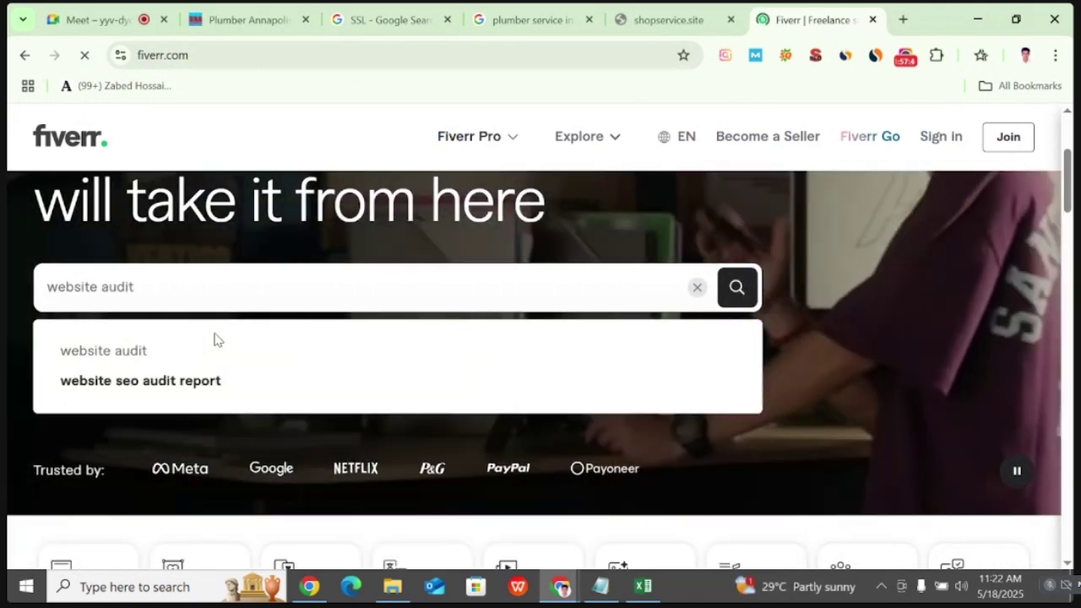
pyautogui.press('Return')
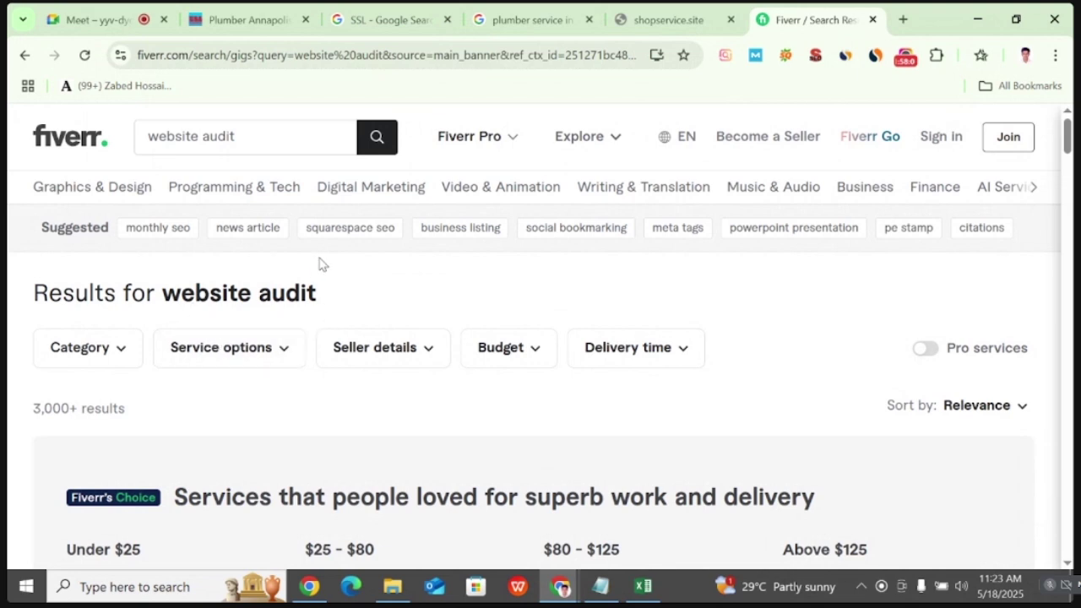
# - Compare the website audit gigs and their prices, and open the profile of the US$350 UX/CRO audit seller in a new tab
pyautogui.scroll(-2, 304, 282)
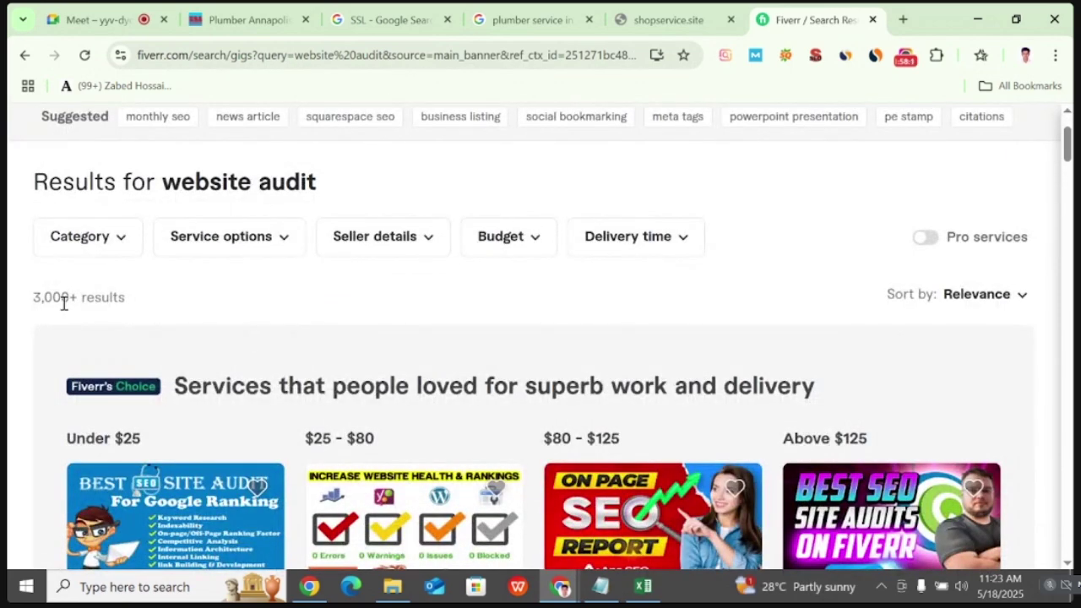
pyautogui.scroll(-3, 205, 307)
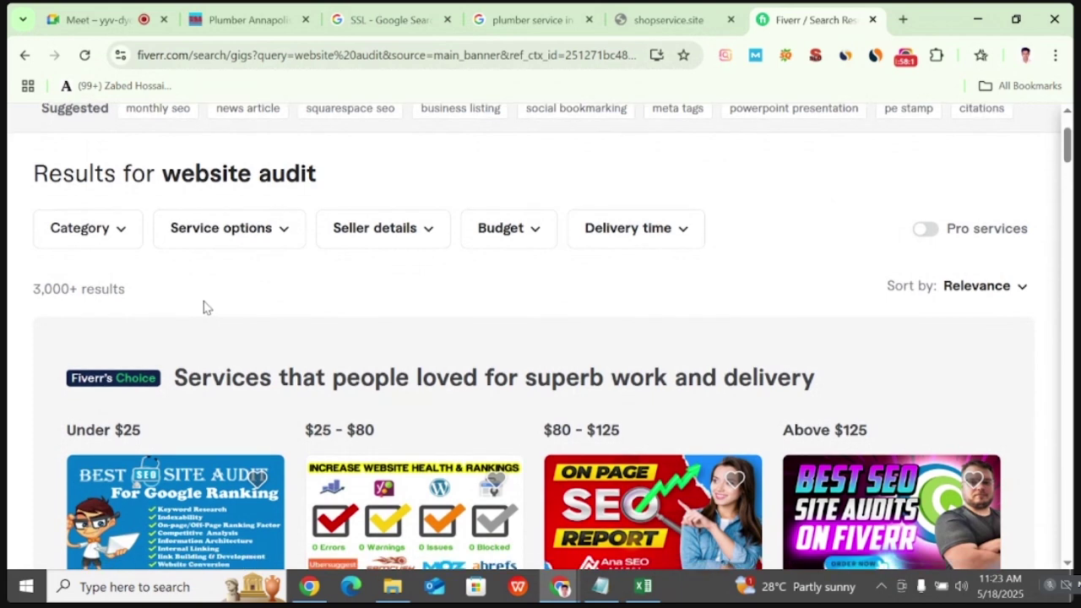
pyautogui.scroll(-2, 234, 302)
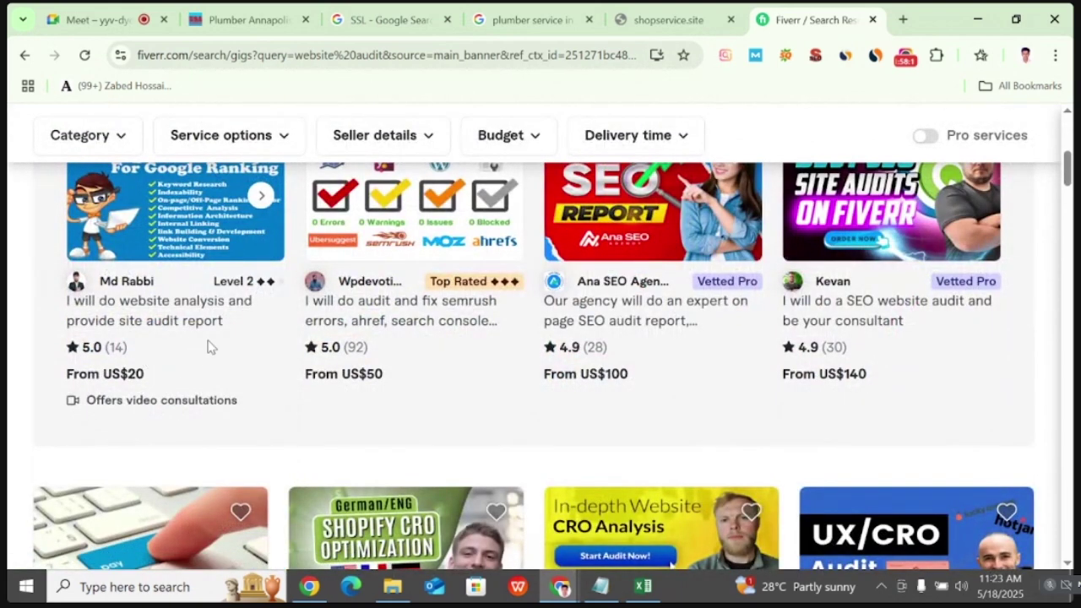
pyautogui.scroll(2, 193, 316)
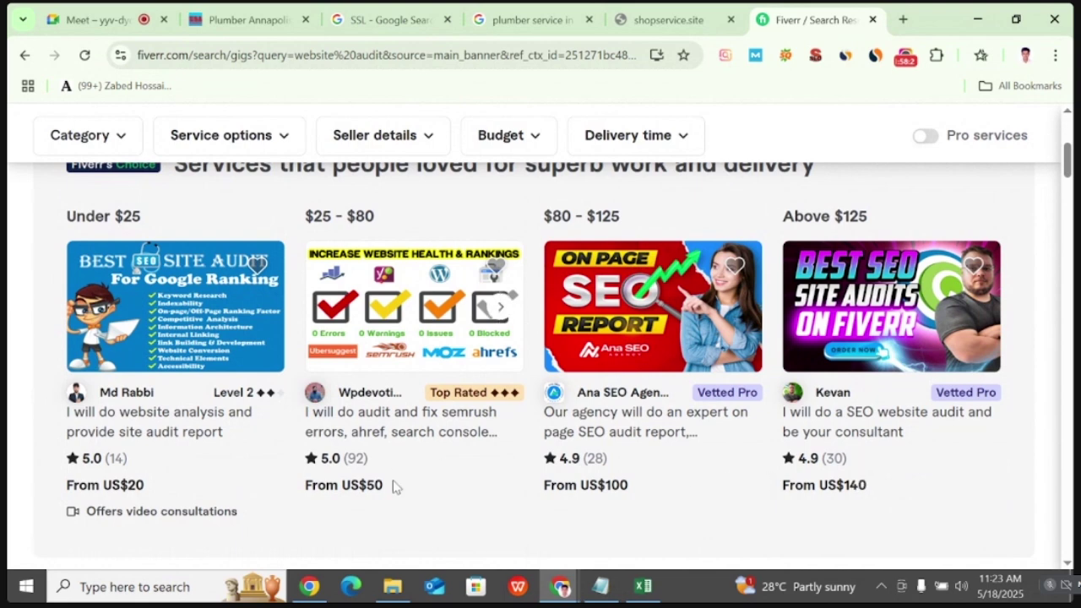
pyautogui.scroll(-1, 460, 416)
pyautogui.scroll(-5, 459, 416)
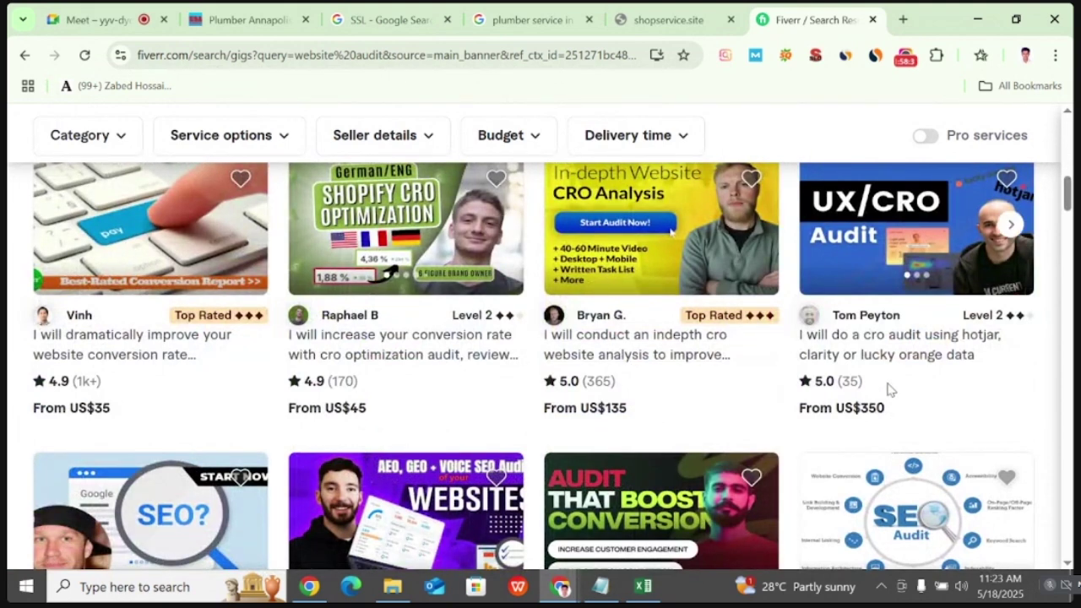
pyautogui.middleClick(870, 314)
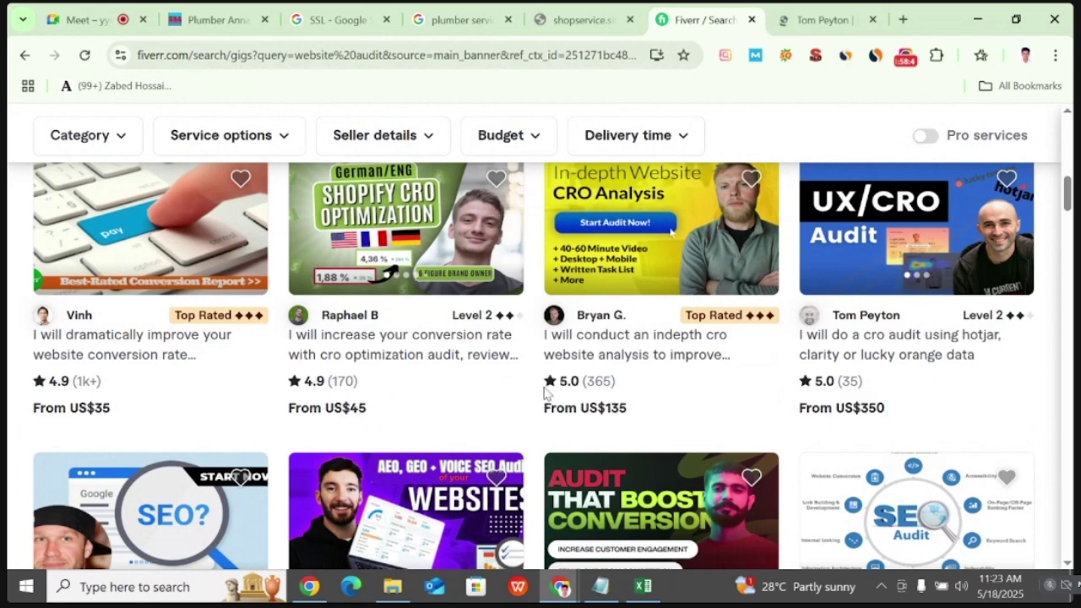
# - Return to the Fiverr's Choice gigs and open the Ana SEO Agency profile in a new tab
pyautogui.scroll(2, 673, 420)
pyautogui.scroll(4, 674, 419)
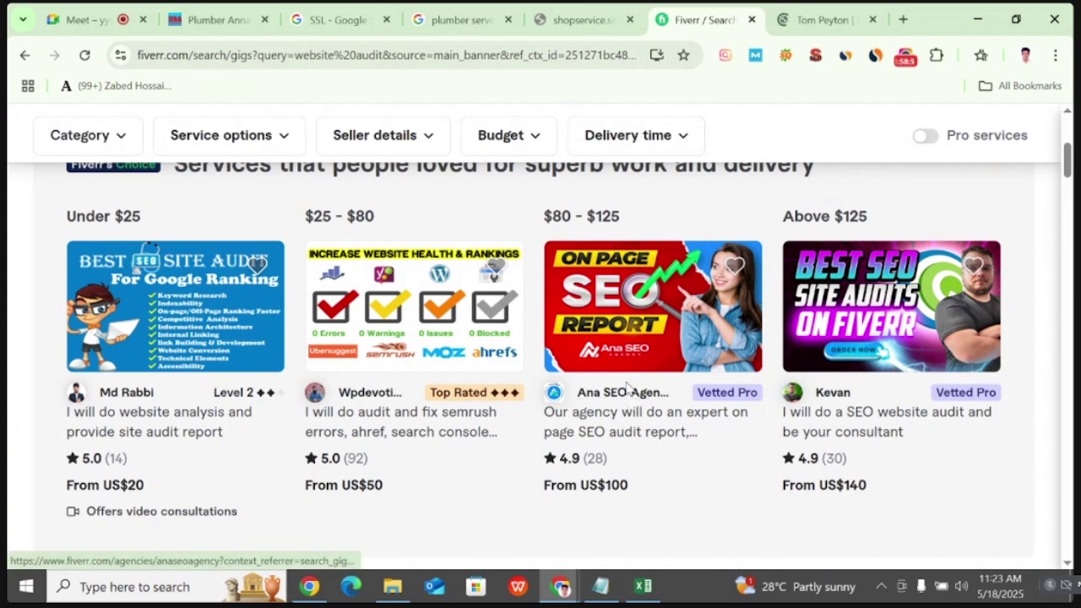
pyautogui.middleClick(627, 397)
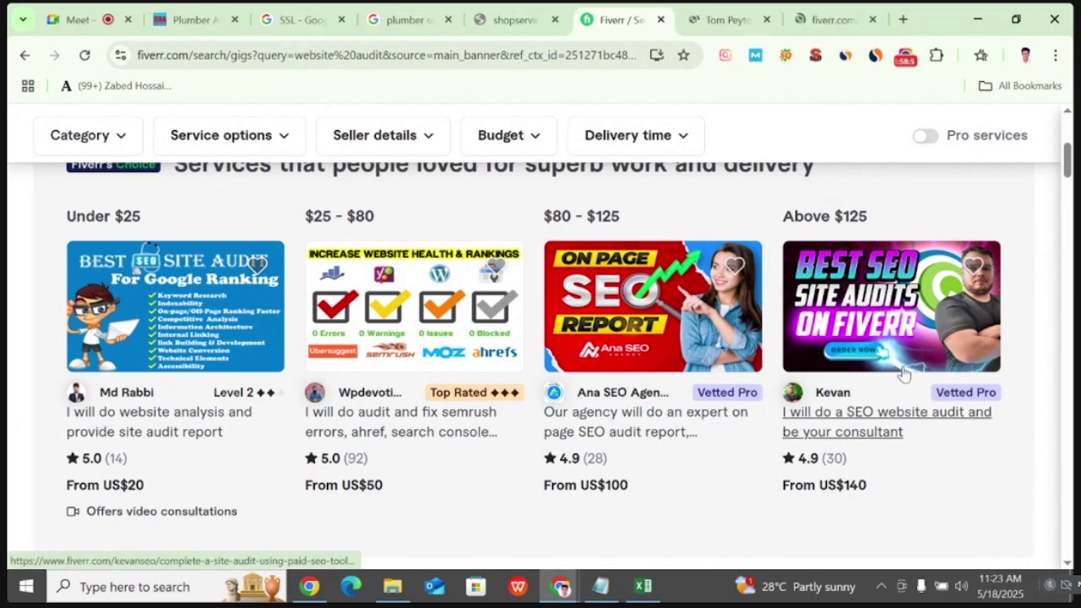
# - Open the profiles of the US$50 SEO action plan seller and the US$795 SEO audit seller in new tabs
pyautogui.scroll(-3, 895, 384)
pyautogui.scroll(-5, 880, 391)
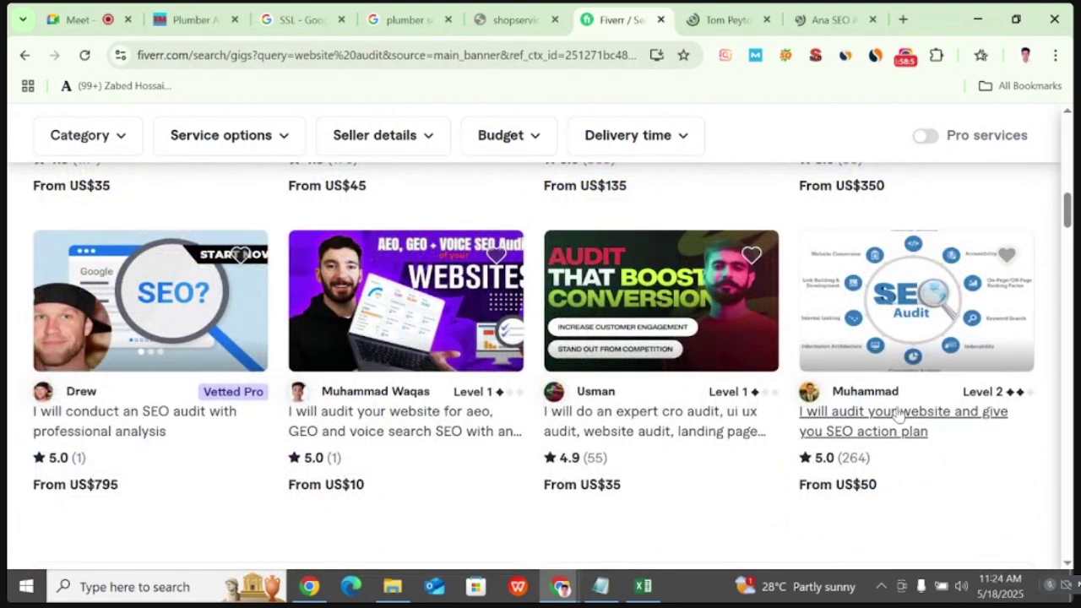
pyautogui.middleClick(867, 392)
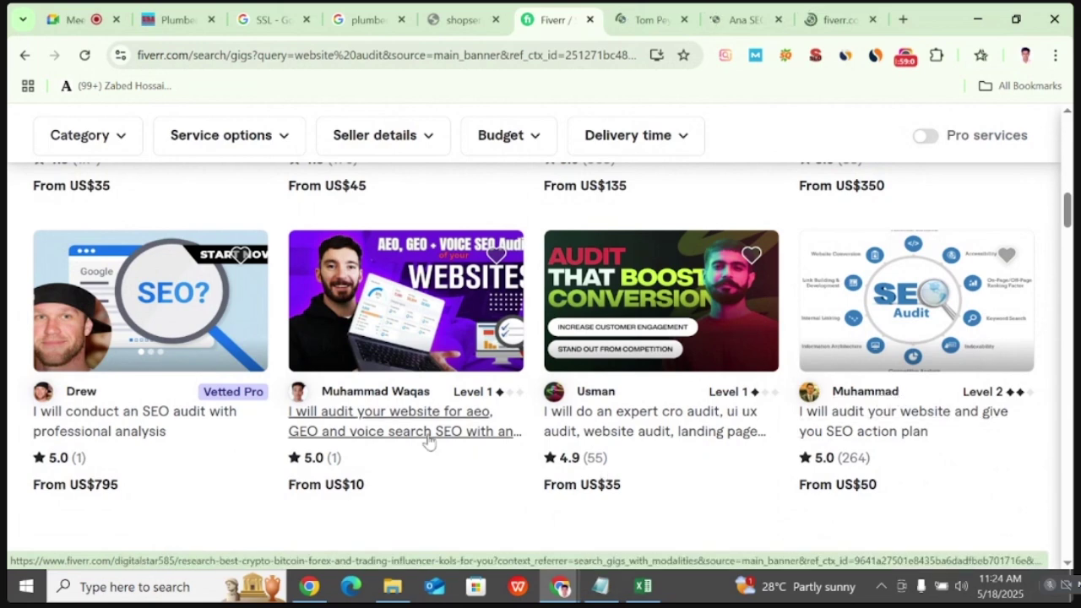
pyautogui.scroll(-2, 427, 440)
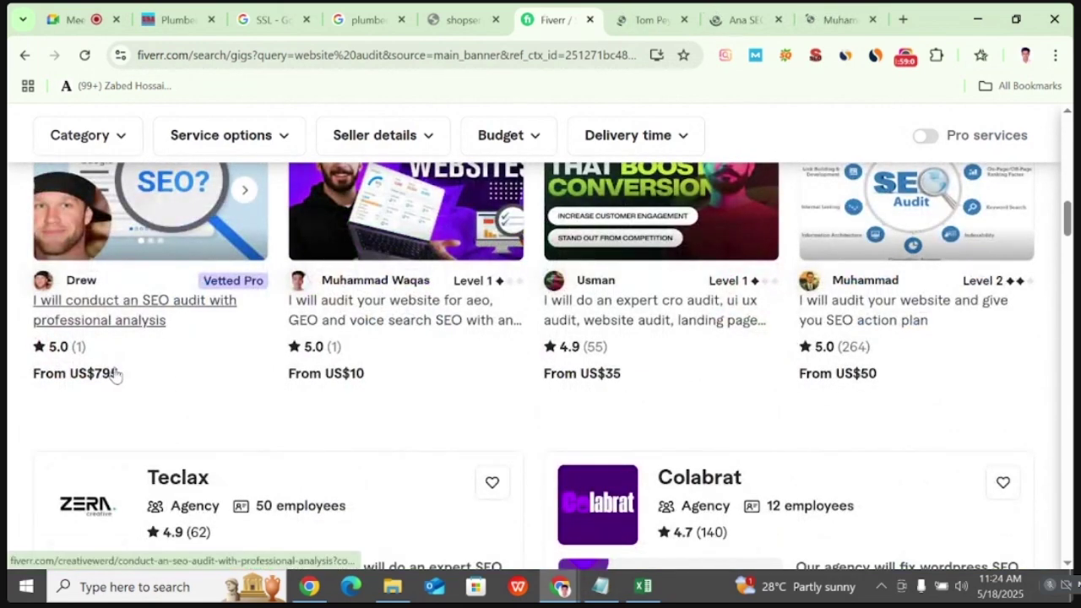
pyautogui.middleClick(81, 282)
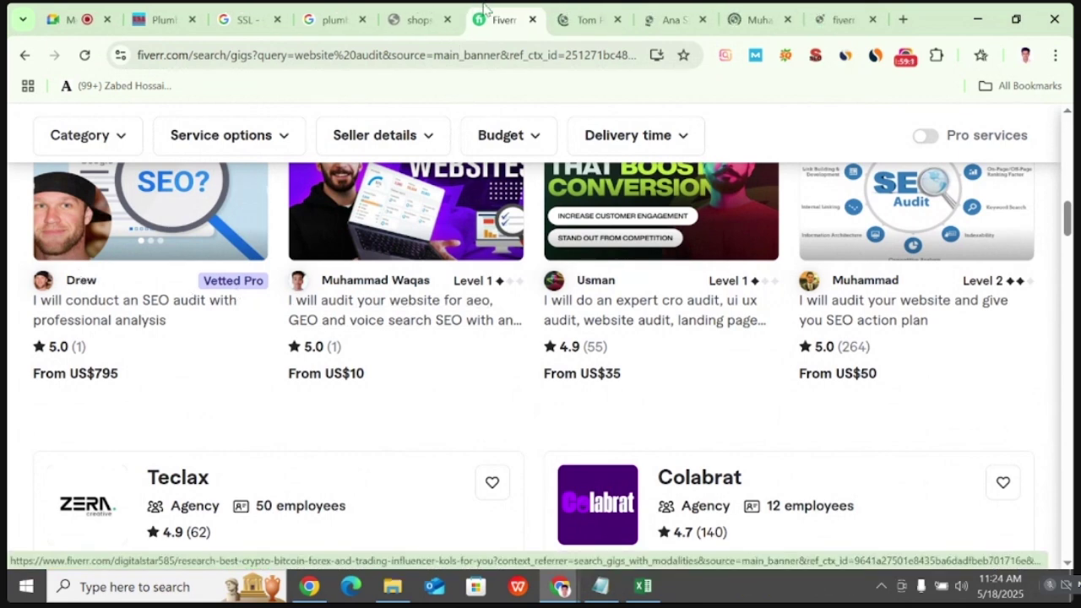
# - Examine the UX/CRO audit seller's profile, including the skills, gigs, portfolio and reviews
pyautogui.click(571, 10)
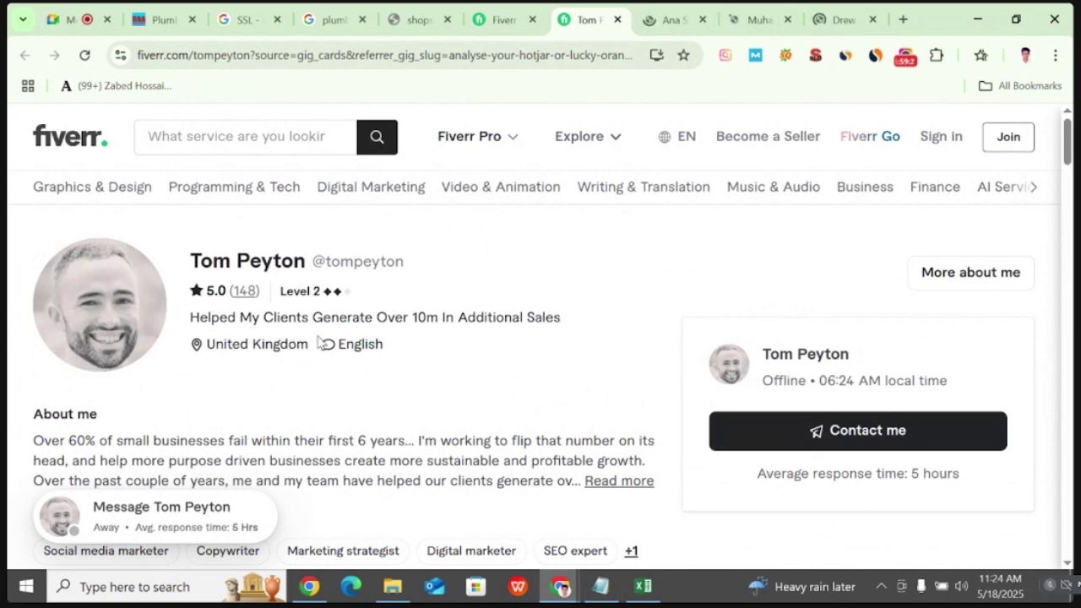
pyautogui.scroll(-3, 312, 341)
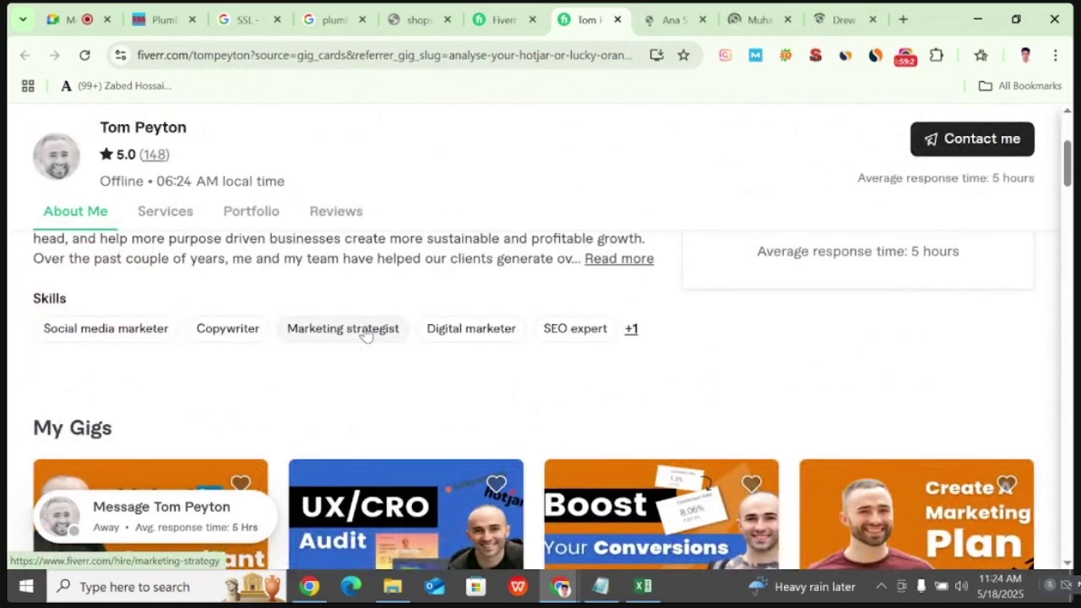
pyautogui.scroll(-5, 367, 336)
pyautogui.scroll(-5, 369, 338)
pyautogui.scroll(-2, 375, 351)
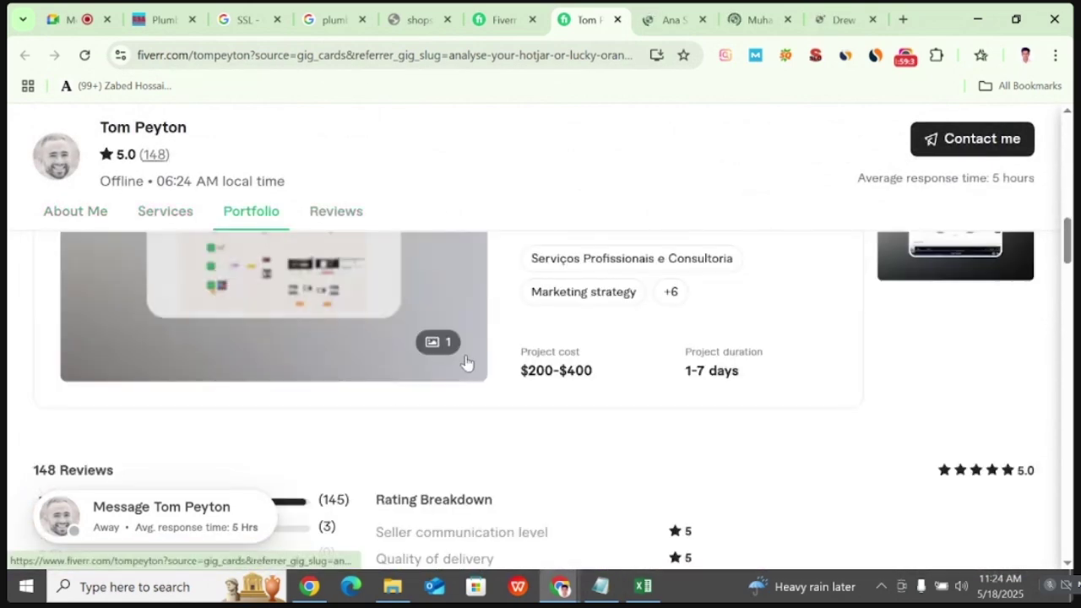
pyautogui.scroll(3, 481, 376)
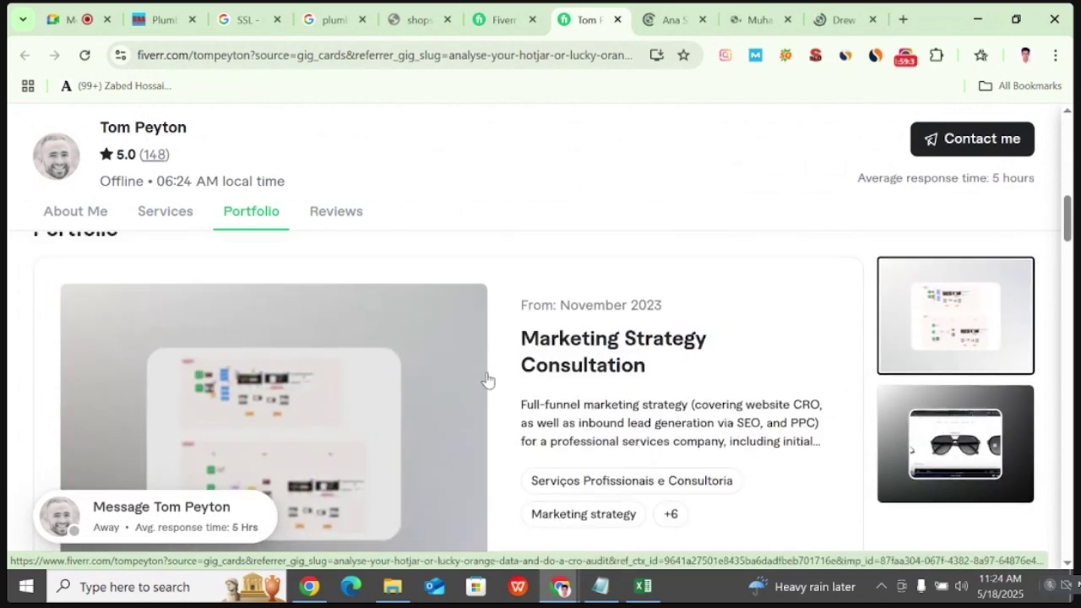
pyautogui.scroll(10, 487, 379)
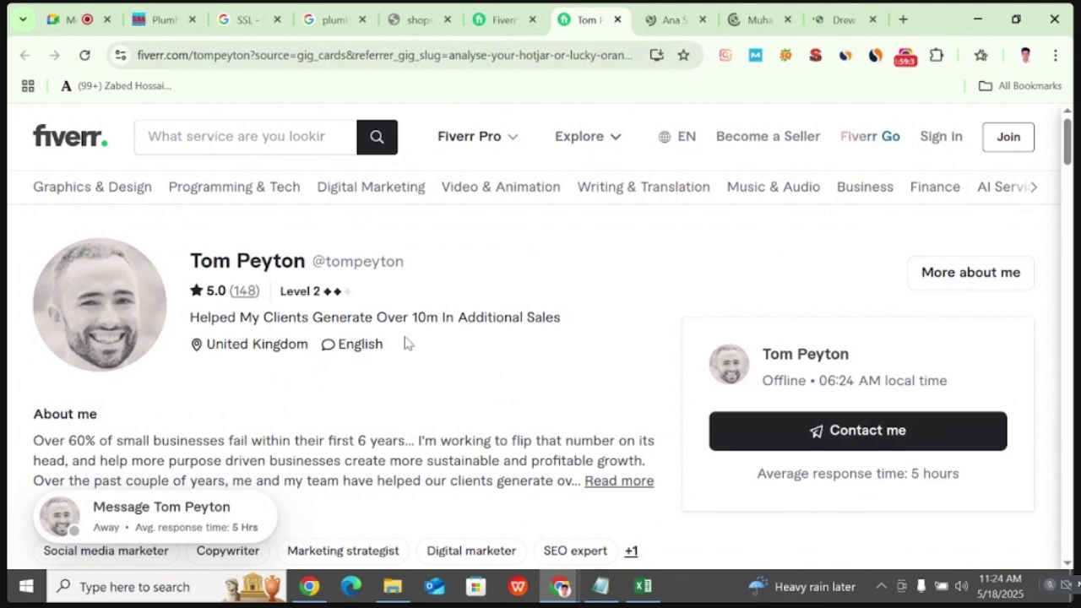
pyautogui.scroll(-4, 405, 342)
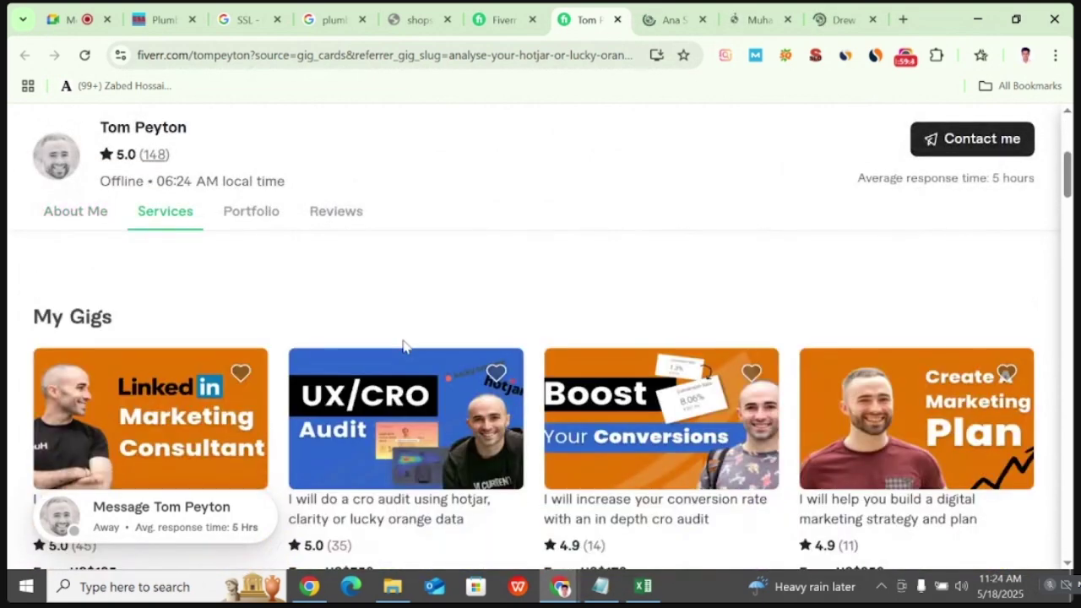
pyautogui.scroll(2, 405, 347)
pyautogui.scroll(2, 406, 346)
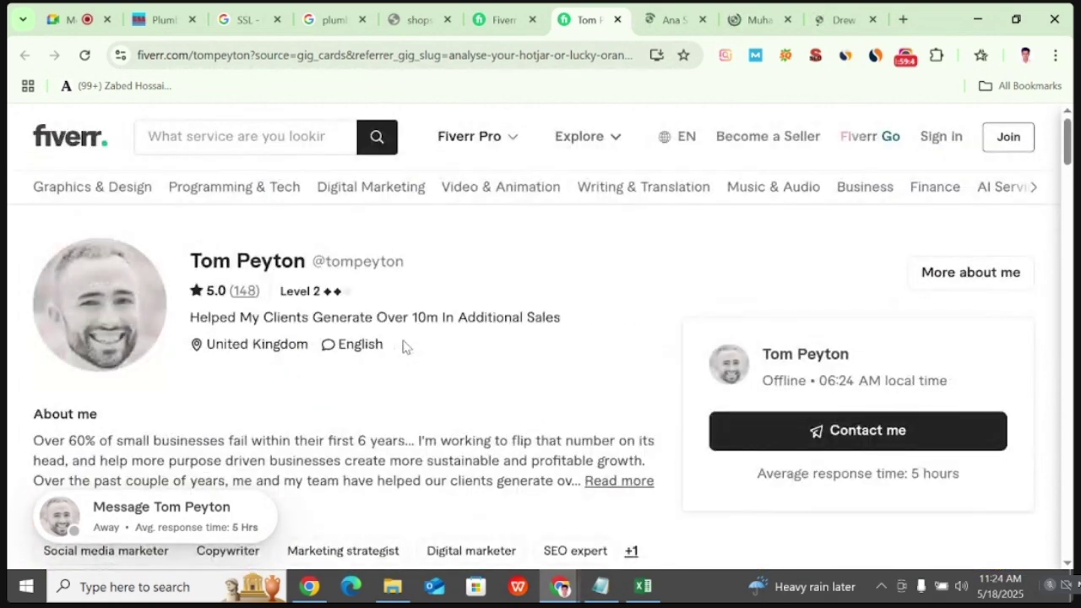
# - Close all the open seller profile tabs and return to the website audit search results
pyautogui.click(617, 20)
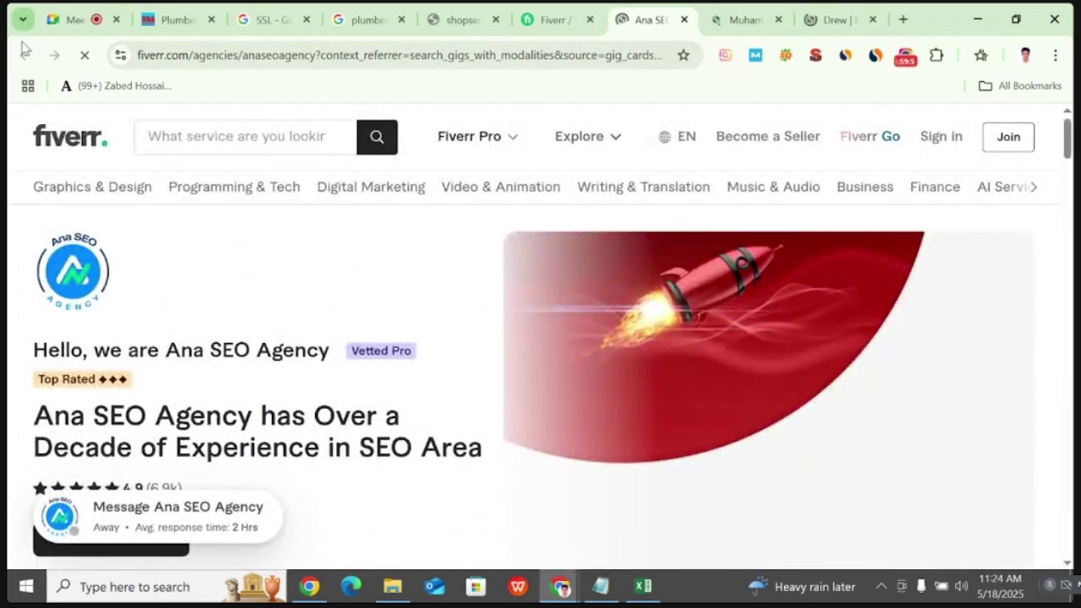
pyautogui.click(684, 19)
pyautogui.click(684, 19)
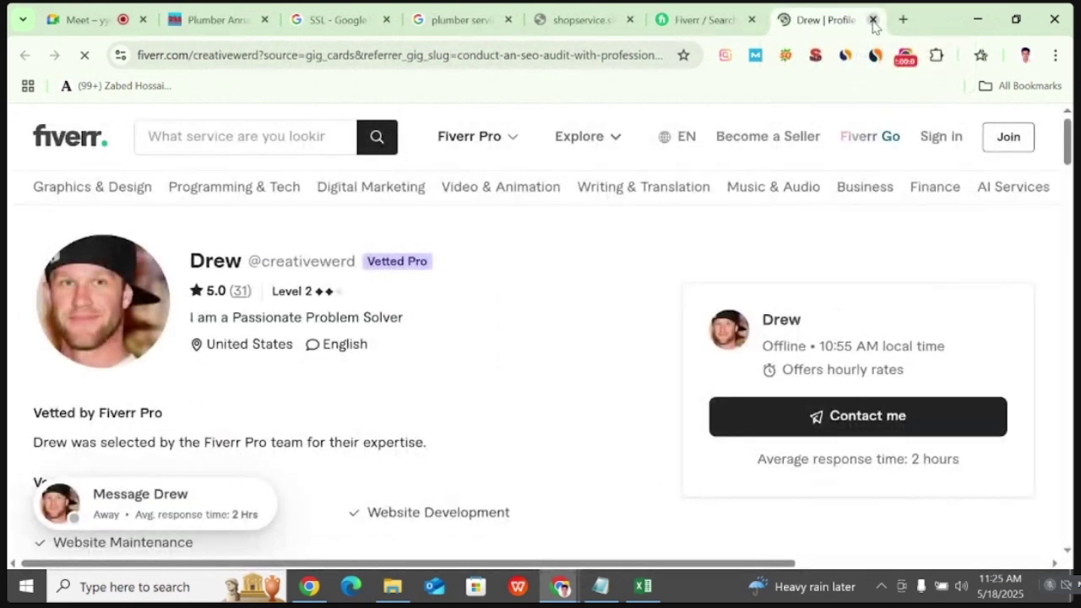
pyautogui.click(874, 20)
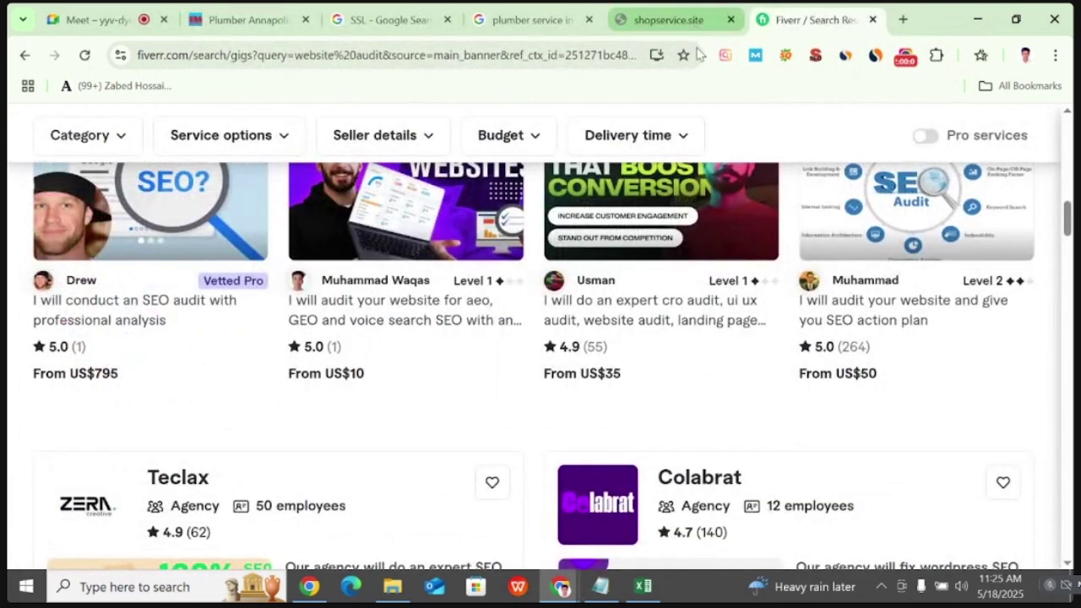
# - Open the US$50 SEO action plan gig and the US$795 SEO audit gig in separate tabs, returning to the search results
pyautogui.scroll(3, 720, 459)
pyautogui.scroll(-1, 723, 460)
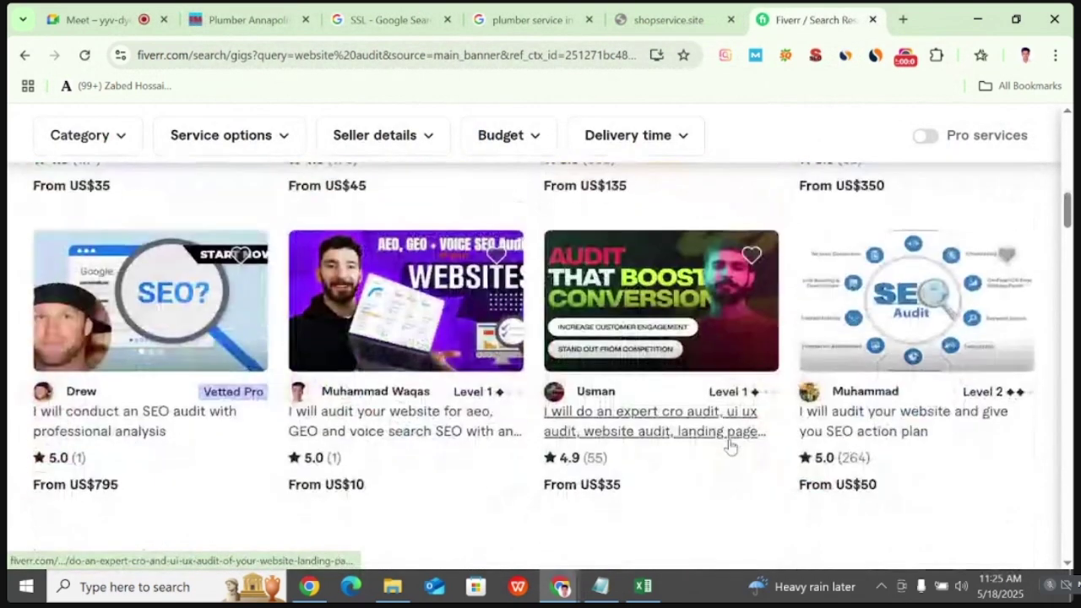
pyautogui.click(901, 284)
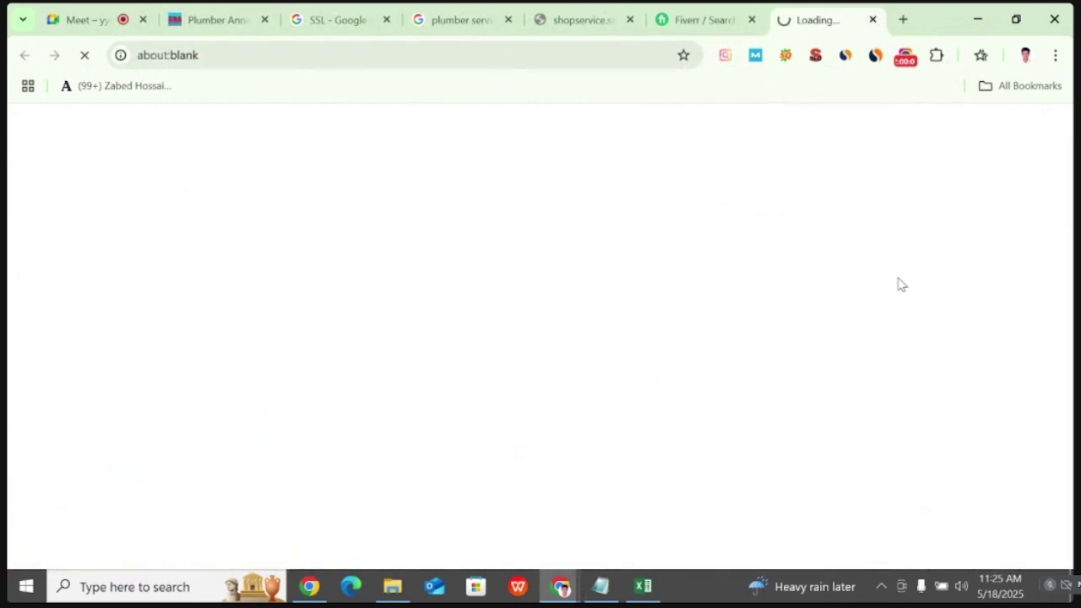
pyautogui.click(705, 19)
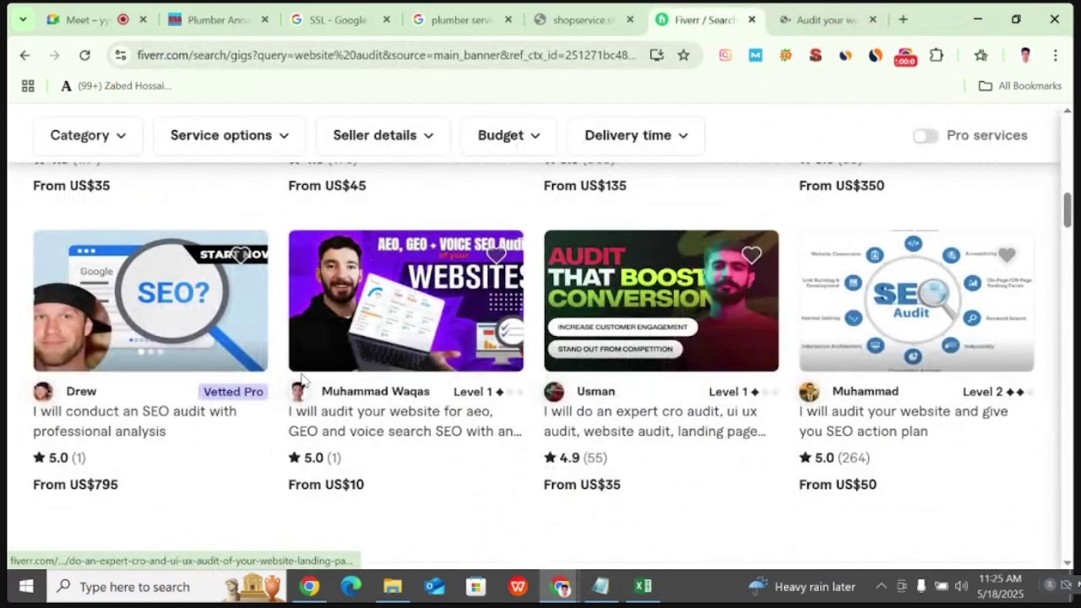
pyautogui.click(213, 317)
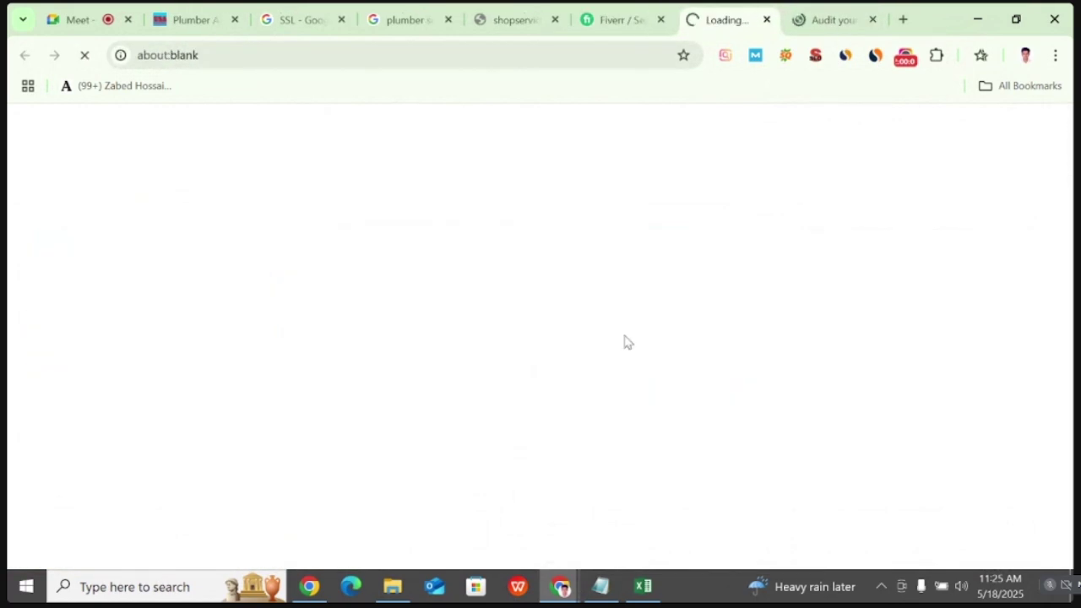
pyautogui.hotkey('ctrl', 'shift', 'Tab')
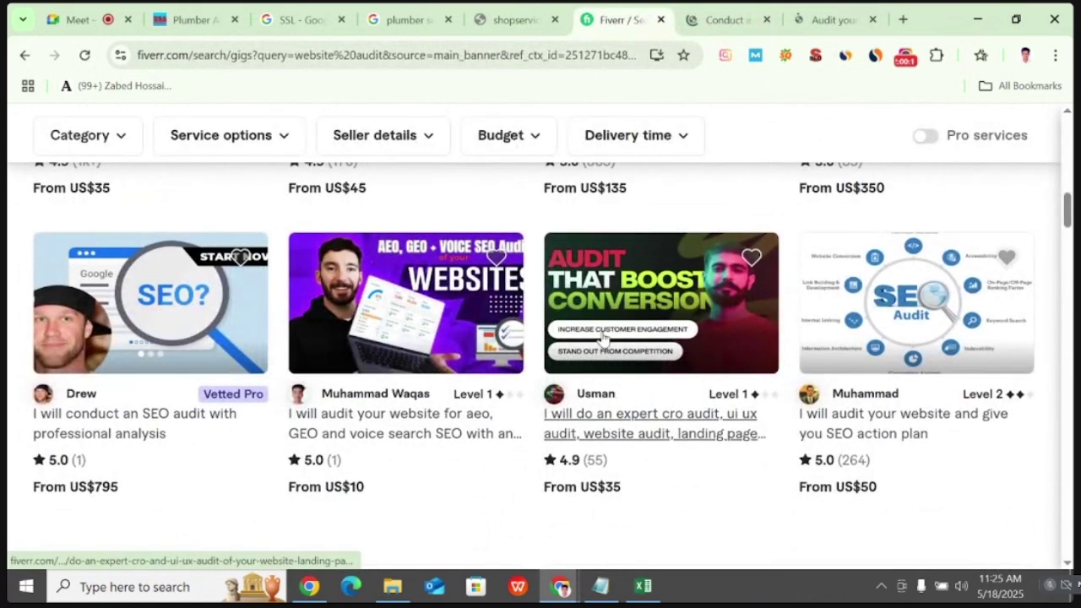
# - From the Fiverr's Choice services, open the Ana SEO Agency on-page report gig and the US$20 site audit report gig
pyautogui.scroll(3, 603, 337)
pyautogui.scroll(6, 603, 338)
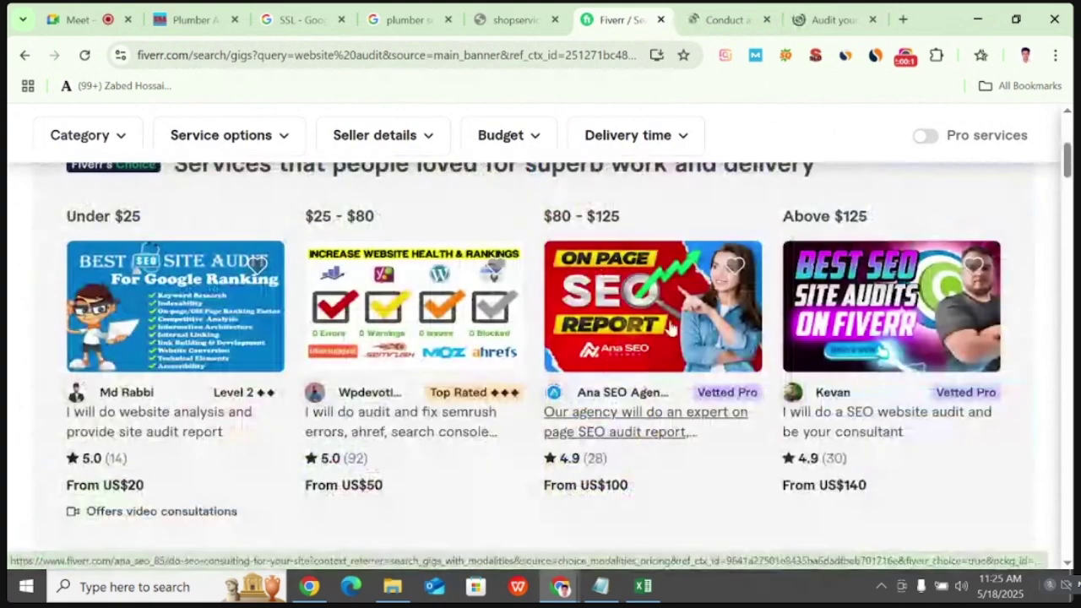
pyautogui.click(675, 321)
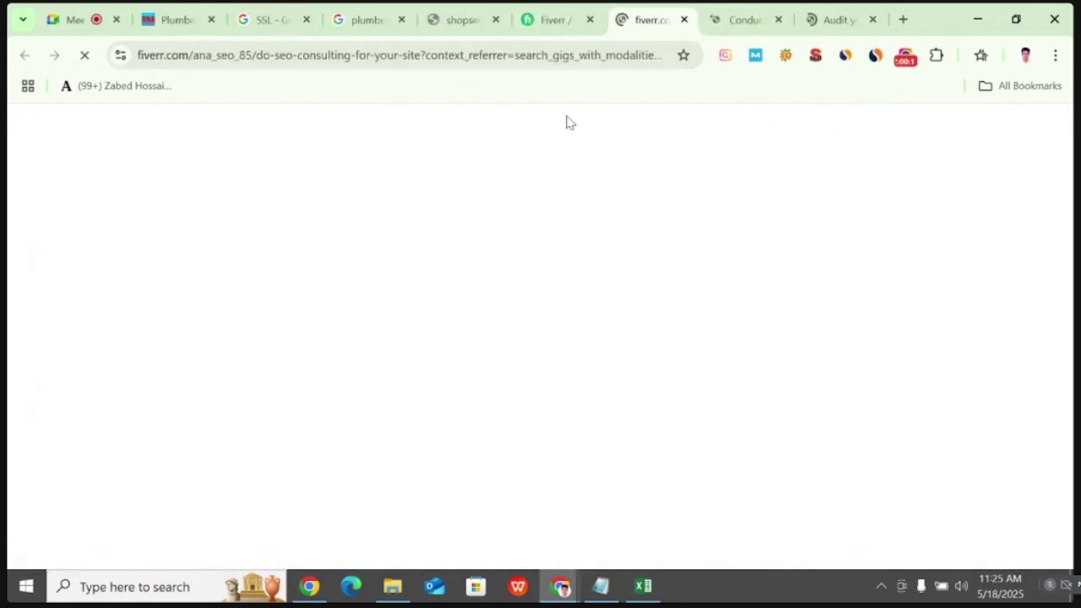
pyautogui.click(553, 19)
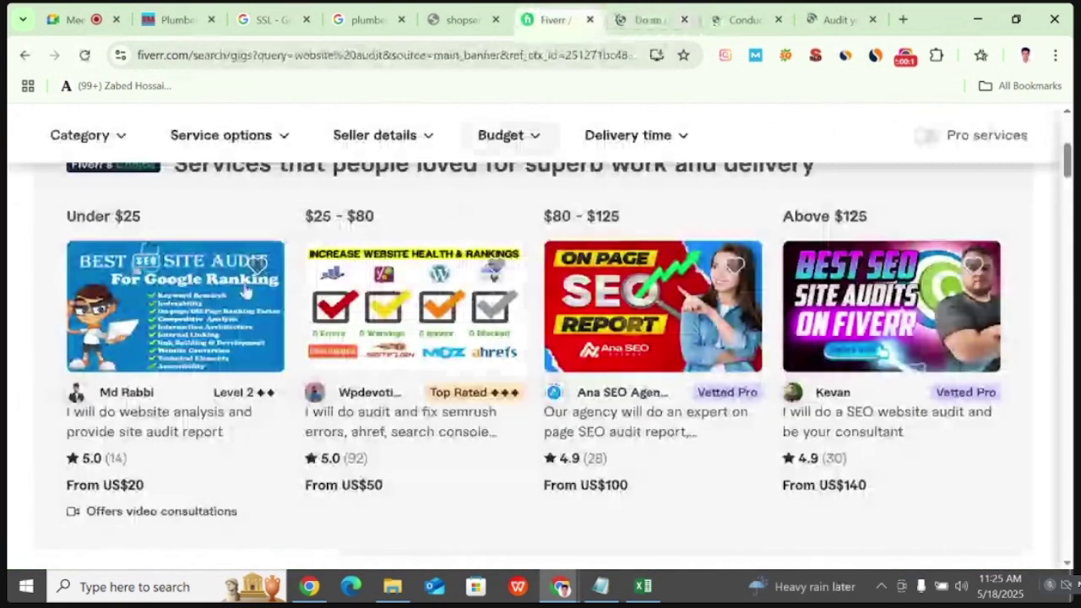
pyautogui.click(165, 329)
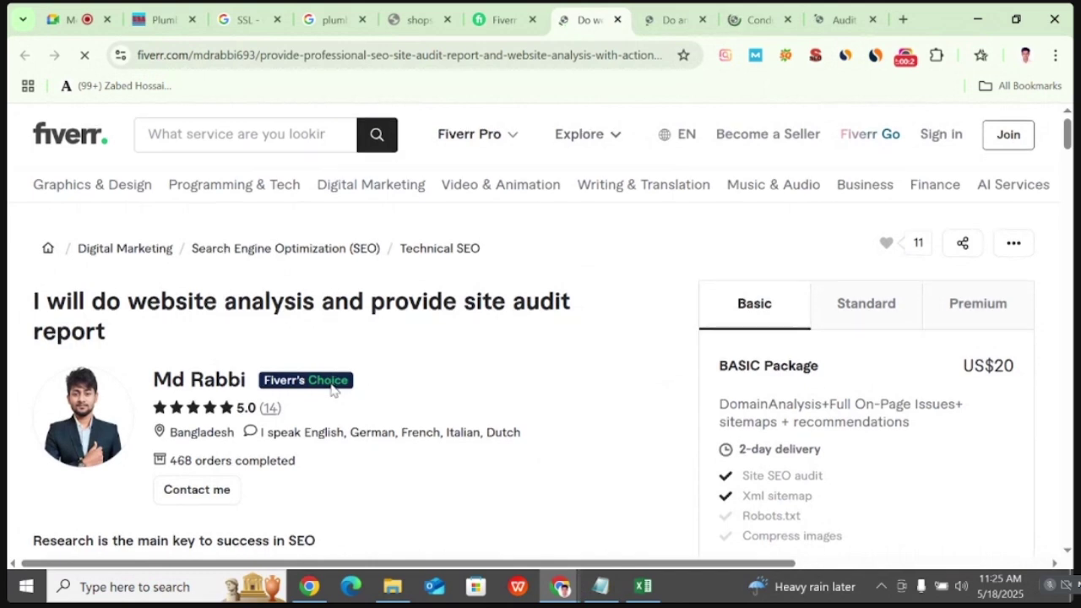
# - Compare the Basic, Standard and Premium packages of the website analysis and site audit report gig
pyautogui.scroll(-1, 196, 341)
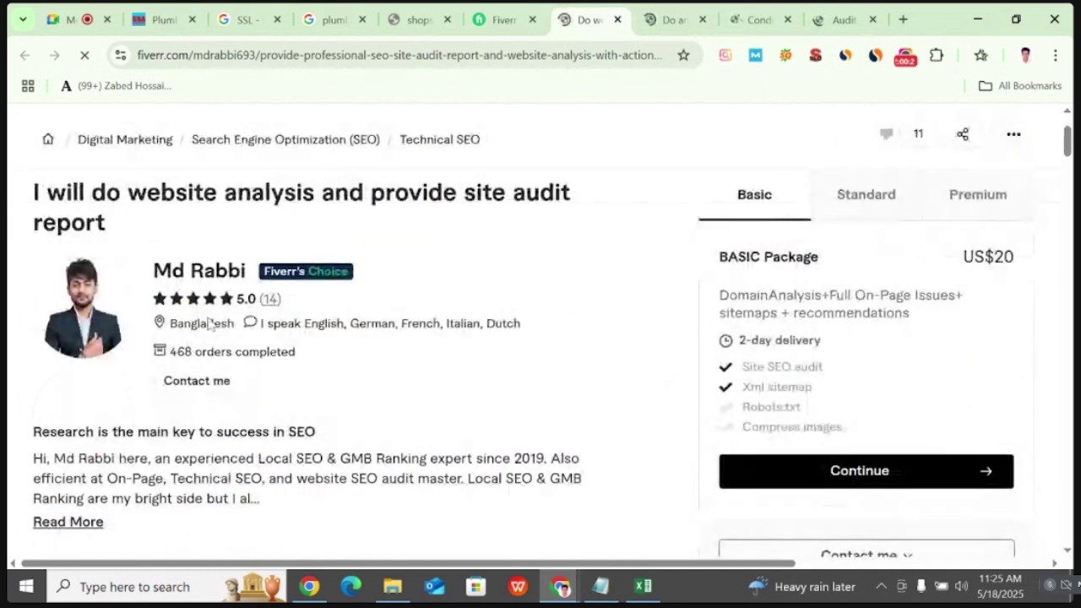
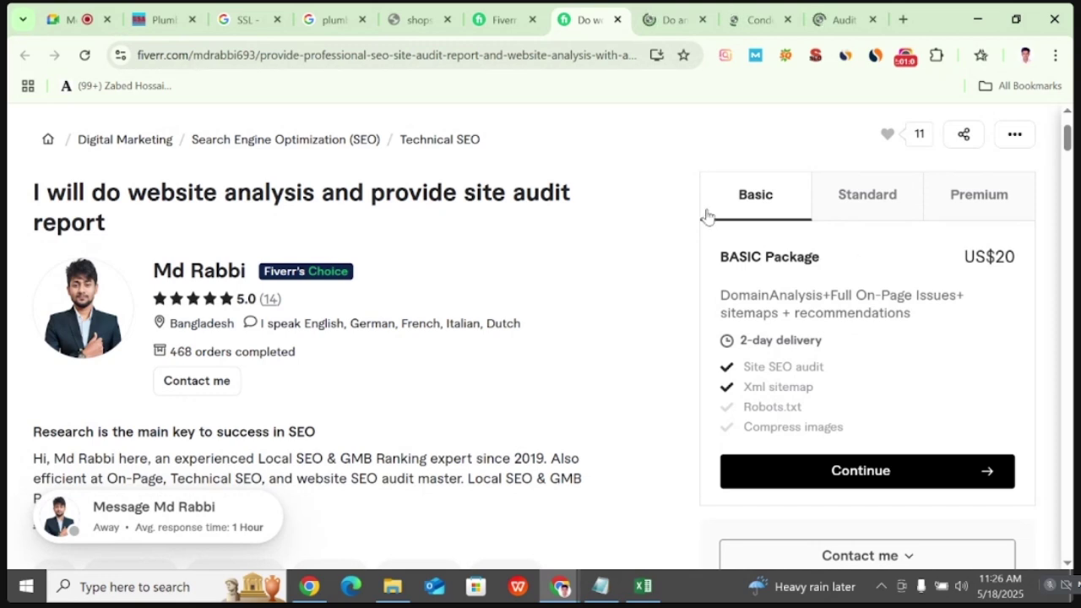
pyautogui.click(865, 201)
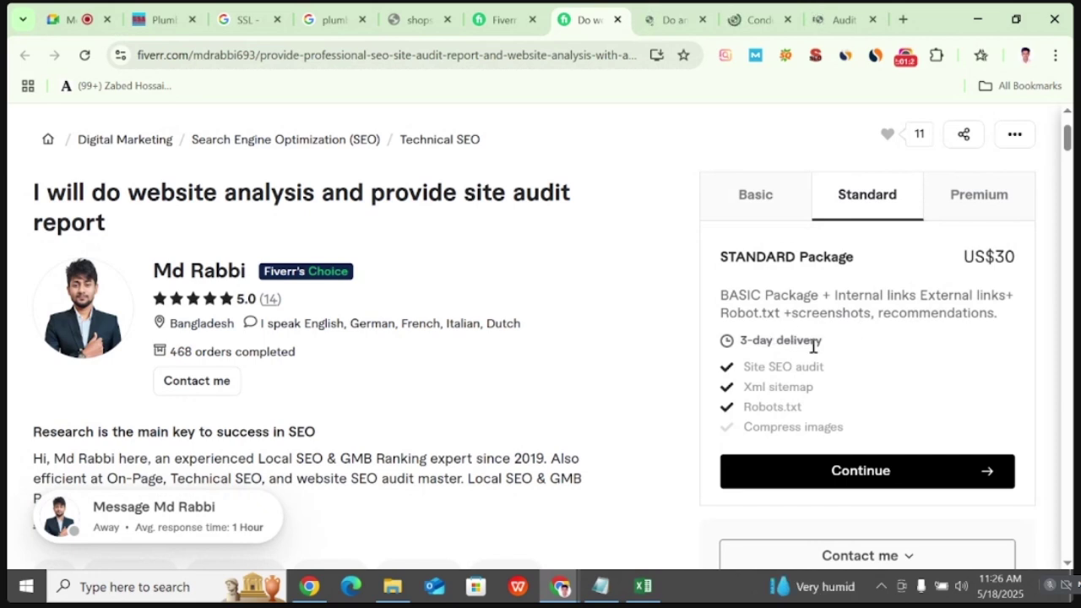
pyautogui.click(986, 211)
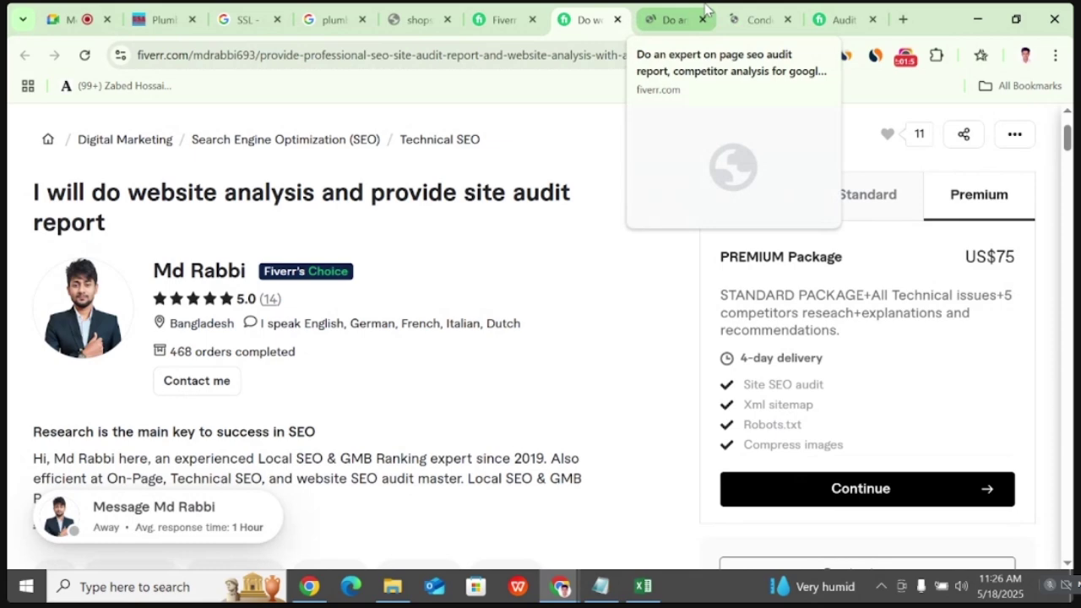
# - Switch to the SEO action plan gig and look over its seller details, images and description
pyautogui.click(844, 17)
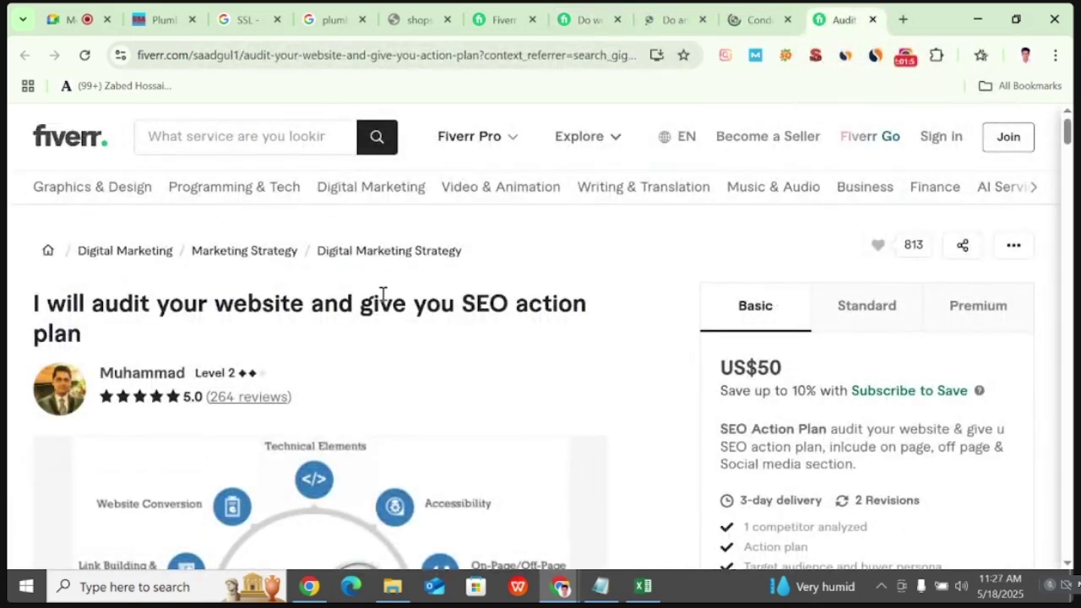
pyautogui.scroll(-1, 382, 293)
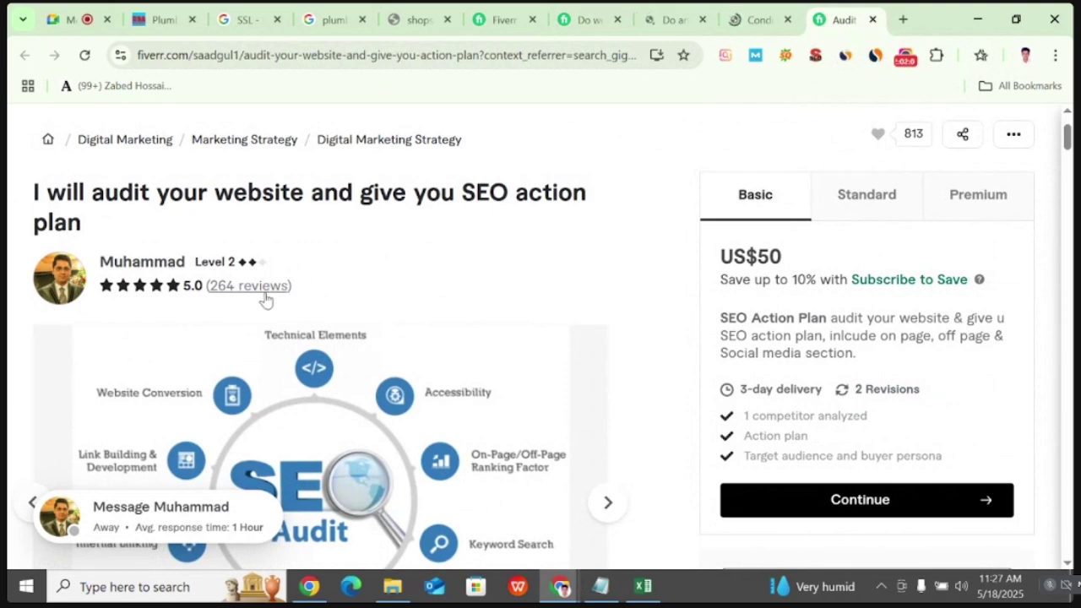
pyautogui.scroll(-2, 266, 293)
pyautogui.scroll(-4, 266, 292)
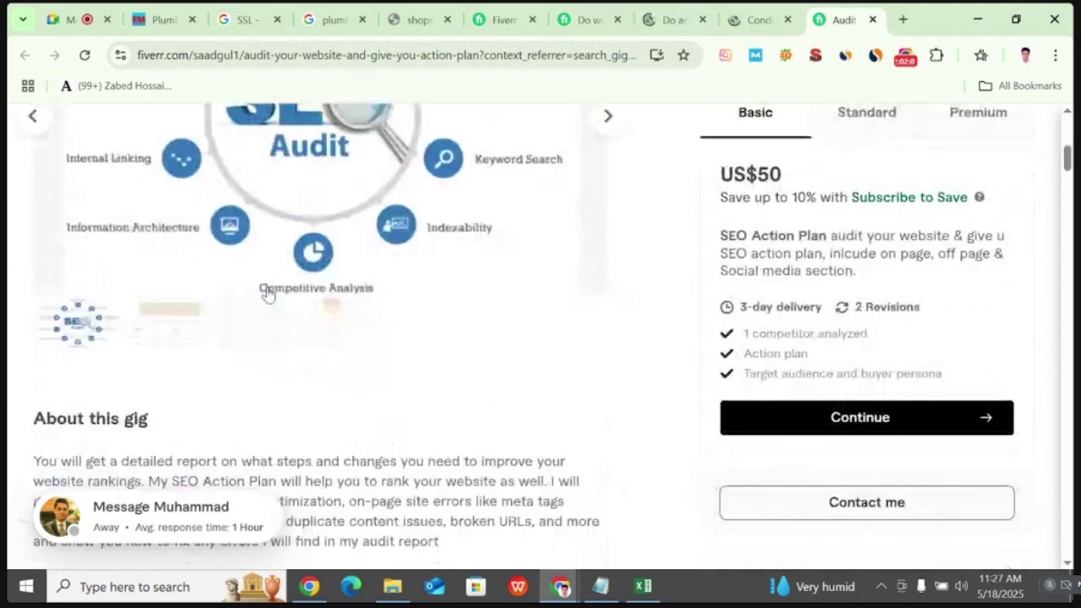
pyautogui.scroll(7, 266, 293)
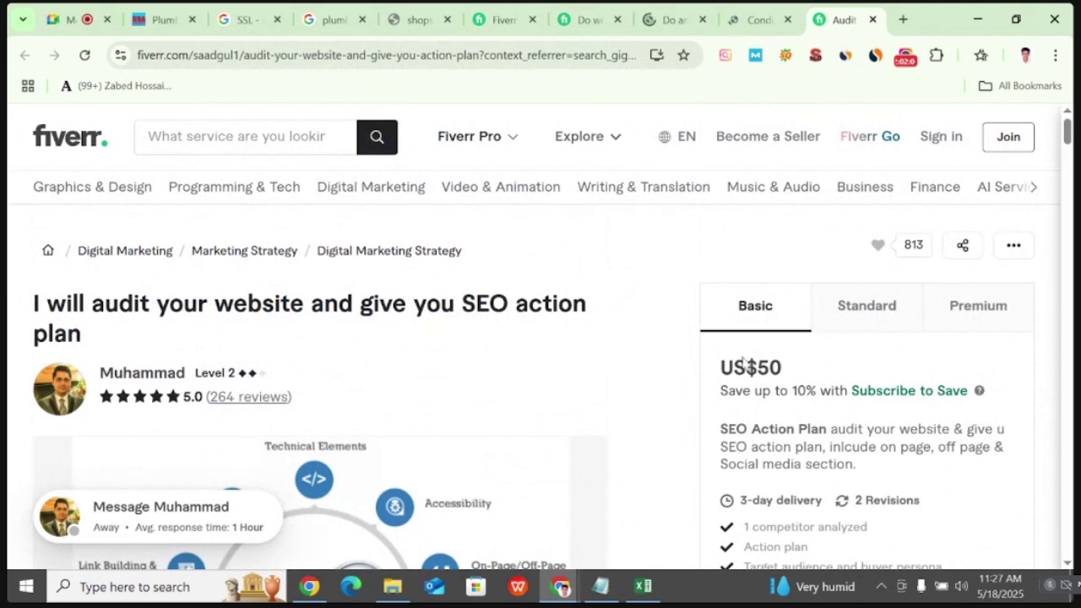
# - Compare the SEO action plan gig's Basic, Standard and Premium packages, and highlight the Premium package description
pyautogui.scroll(-1, 793, 362)
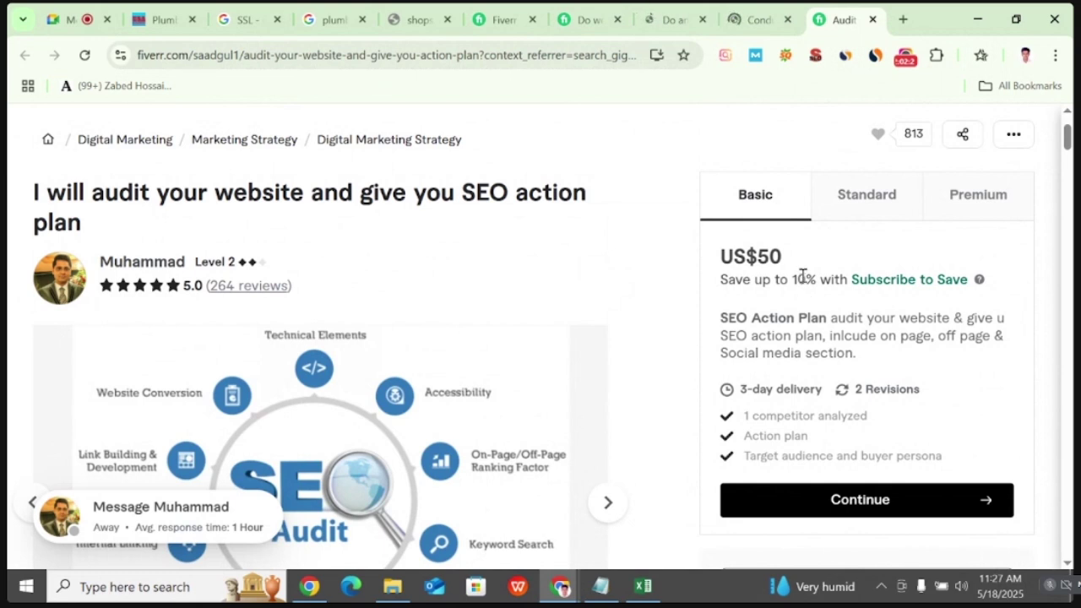
pyautogui.click(849, 212)
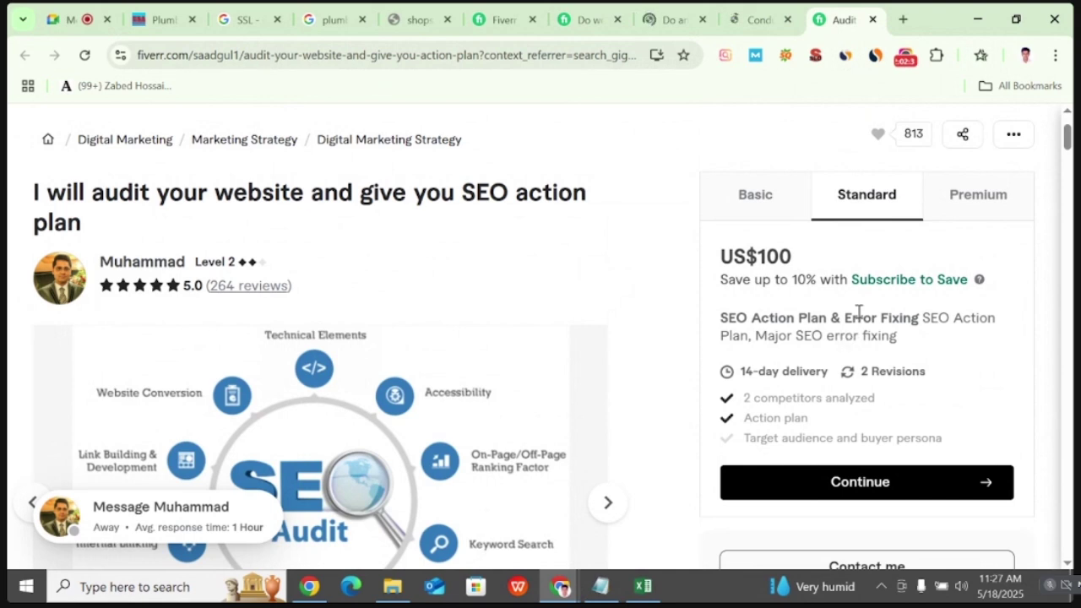
pyautogui.click(979, 194)
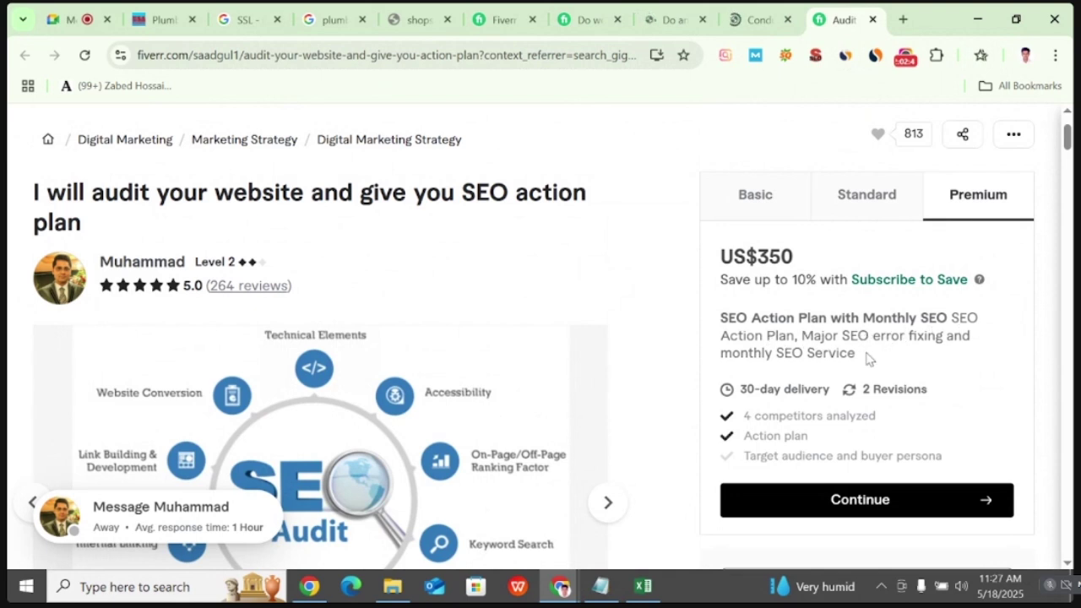
pyautogui.moveTo(861, 359); pyautogui.dragTo(720, 321)
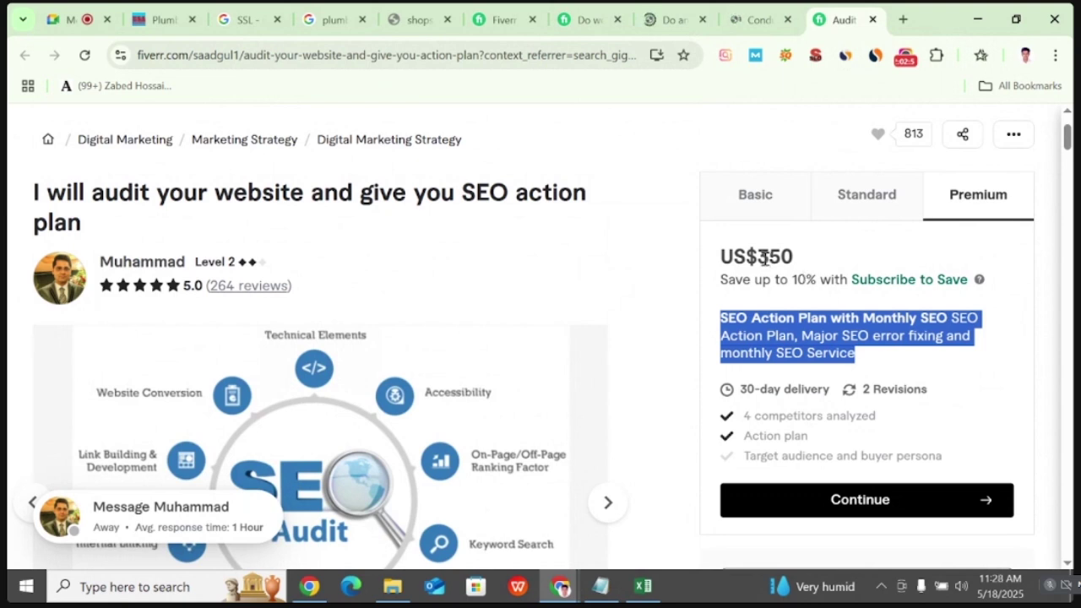
# - Highlight the Premium package's price on the SEO action plan gig
pyautogui.moveTo(757, 257); pyautogui.dragTo(804, 256)
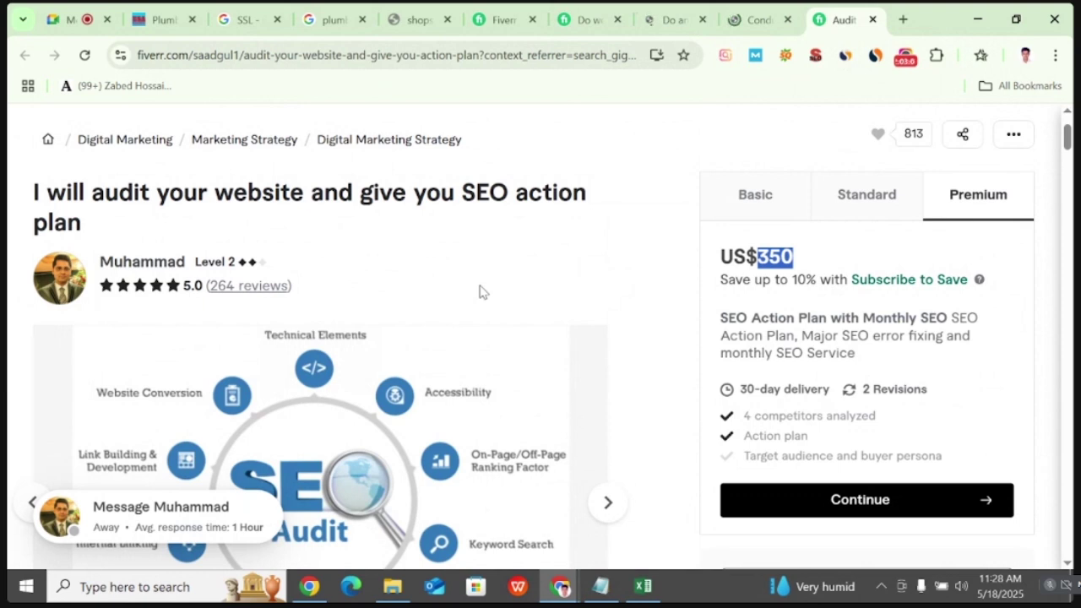
pyautogui.click(673, 275)
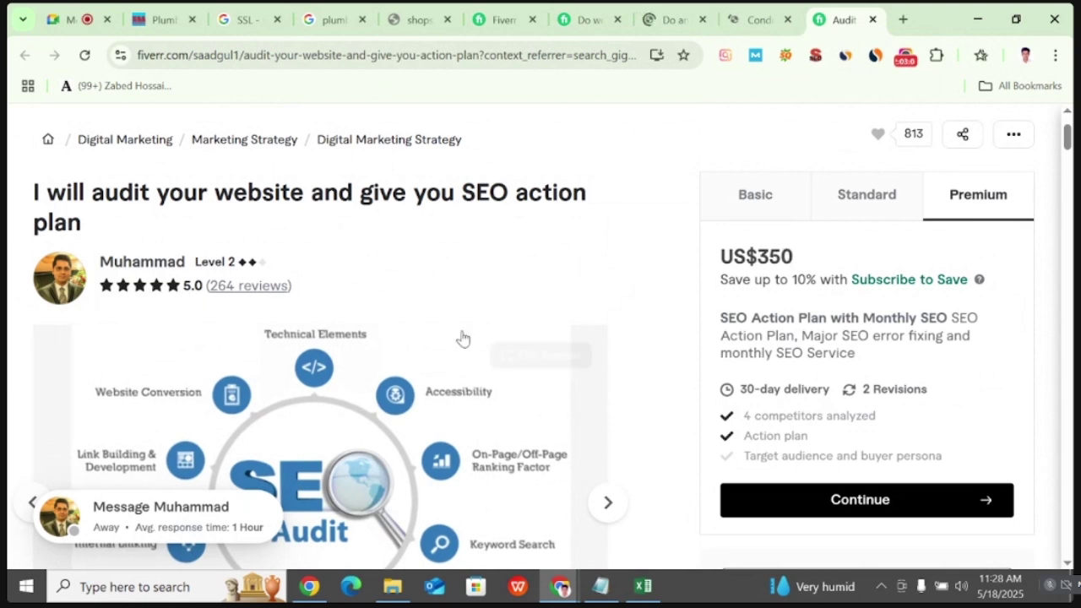
pyautogui.scroll(-3, 460, 338)
# - Close the Ana SEO Agency gig and the conduct-an-SEO-audit gig, keeping the SEO action plan gig open
pyautogui.click(652, 12)
pyautogui.click(759, 17)
pyautogui.click(787, 20)
pyautogui.click(702, 19)
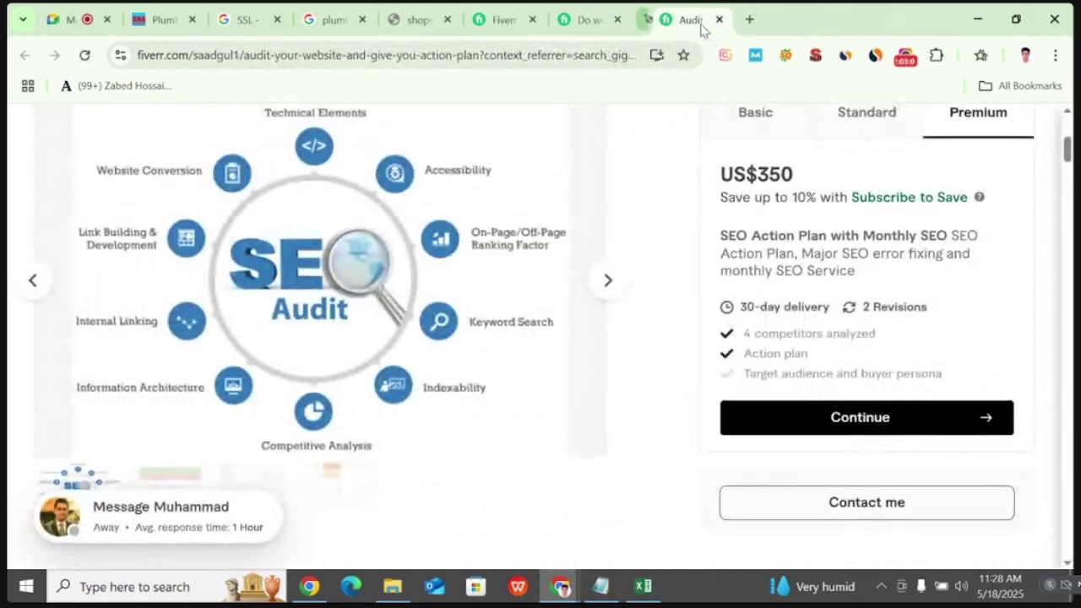
# - Examine the SEO action plan gig's reviews, description, seller profile, portfolio and package comparison table
pyautogui.scroll(3, 328, 327)
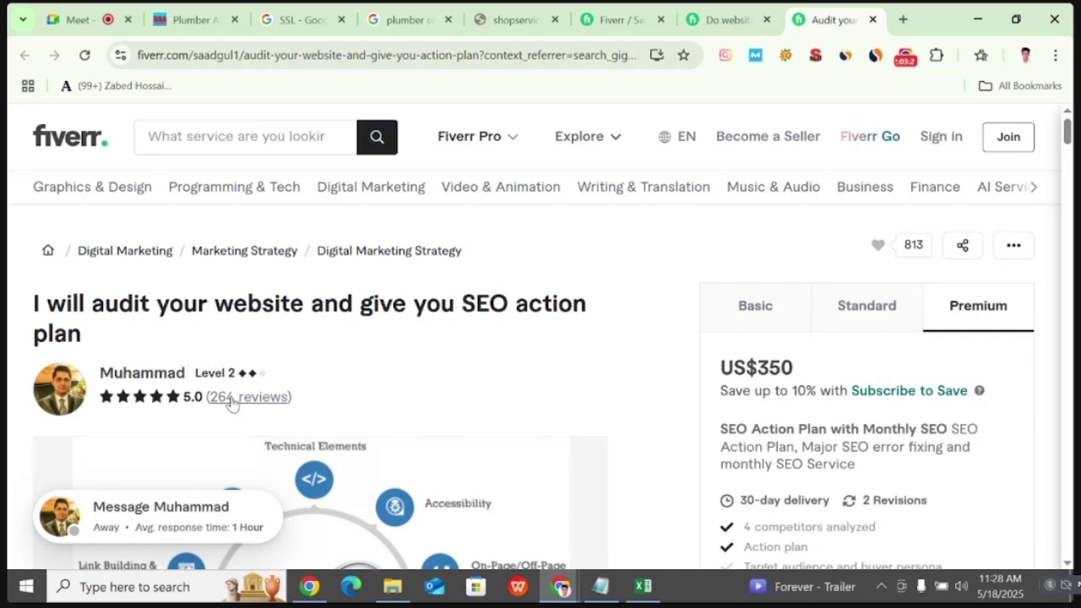
pyautogui.scroll(-10, 235, 402)
pyautogui.scroll(-9, 238, 402)
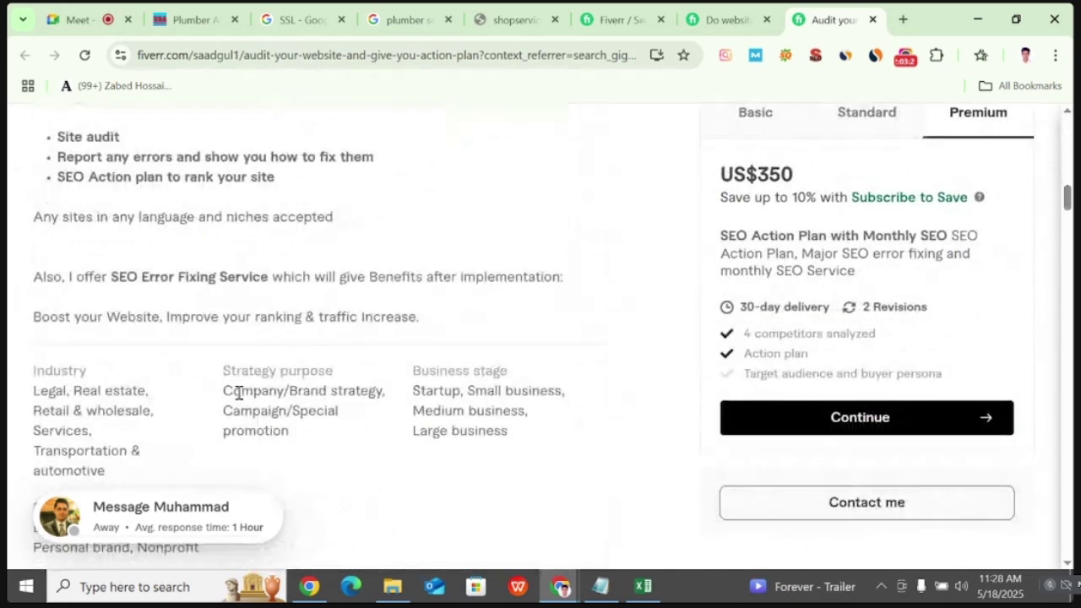
pyautogui.scroll(-1, 234, 345)
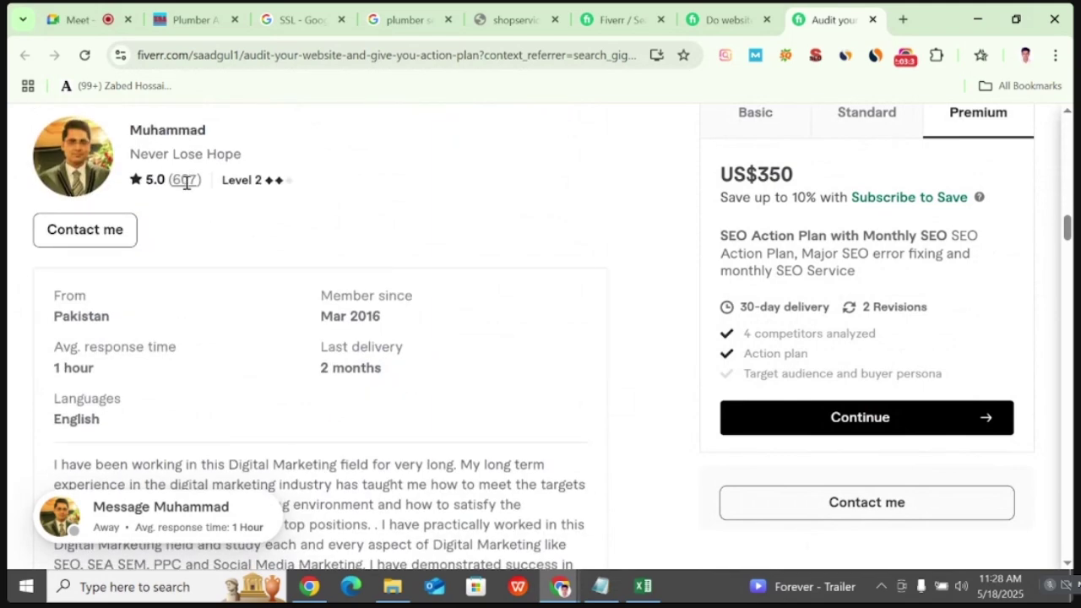
pyautogui.scroll(-4, 190, 254)
pyautogui.scroll(-8, 211, 287)
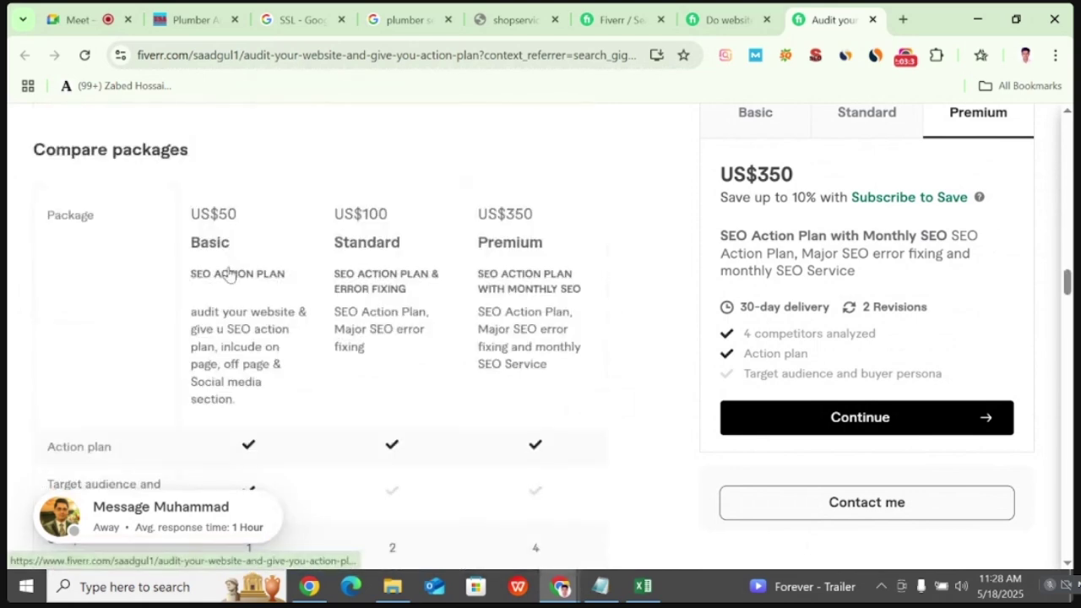
pyautogui.scroll(-6, 229, 276)
pyautogui.scroll(7, 228, 275)
pyautogui.scroll(2, 231, 269)
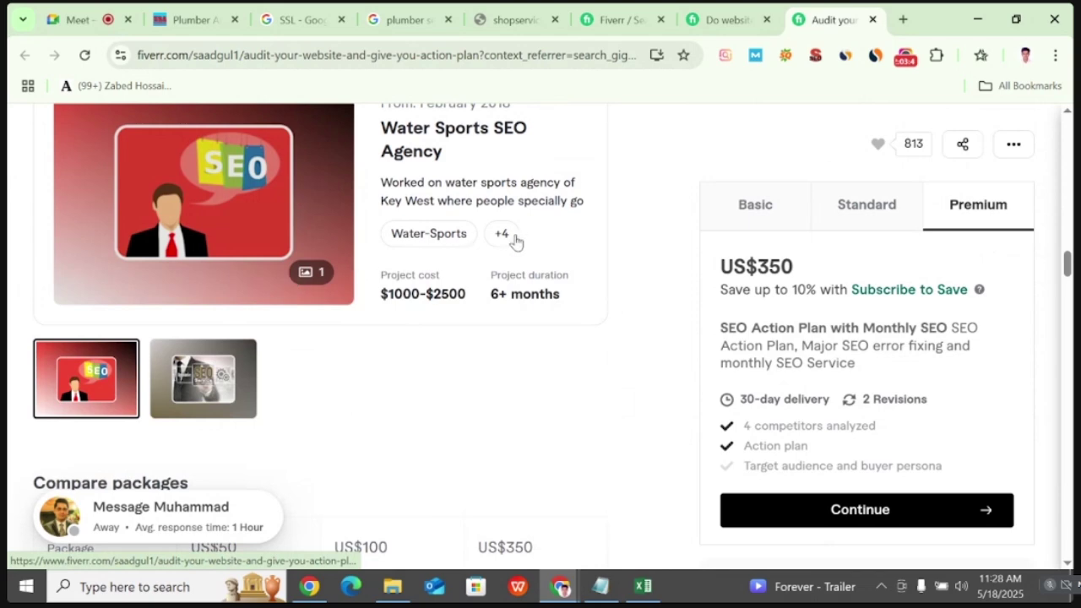
pyautogui.scroll(8, 511, 241)
pyautogui.scroll(8, 474, 265)
# - Return to the website audit search results and reopen the Ana SEO Agency on-page report gig
pyautogui.click(711, 18)
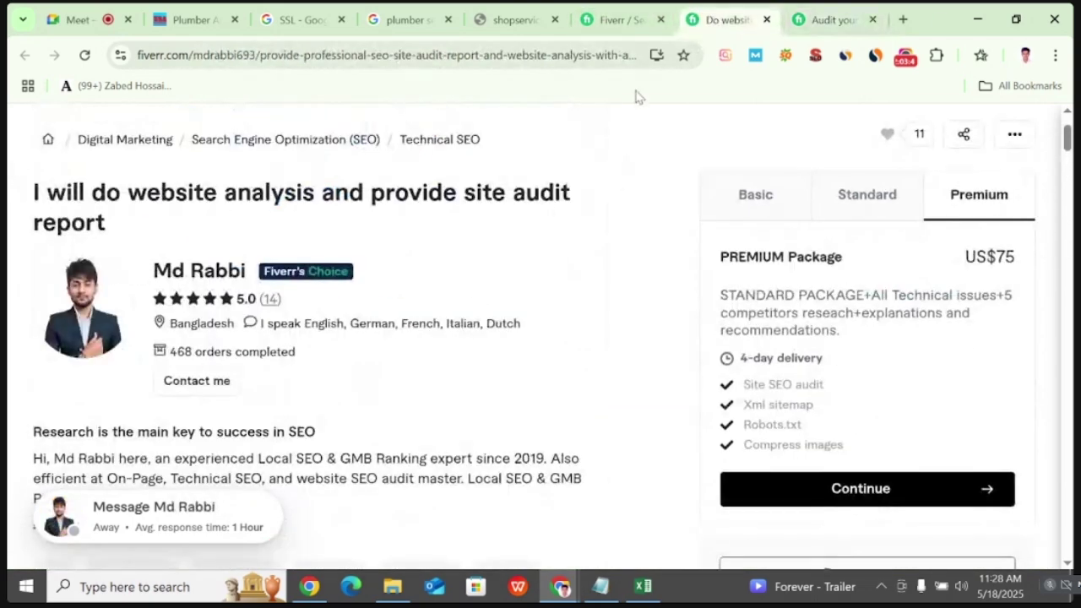
pyautogui.click(832, 18)
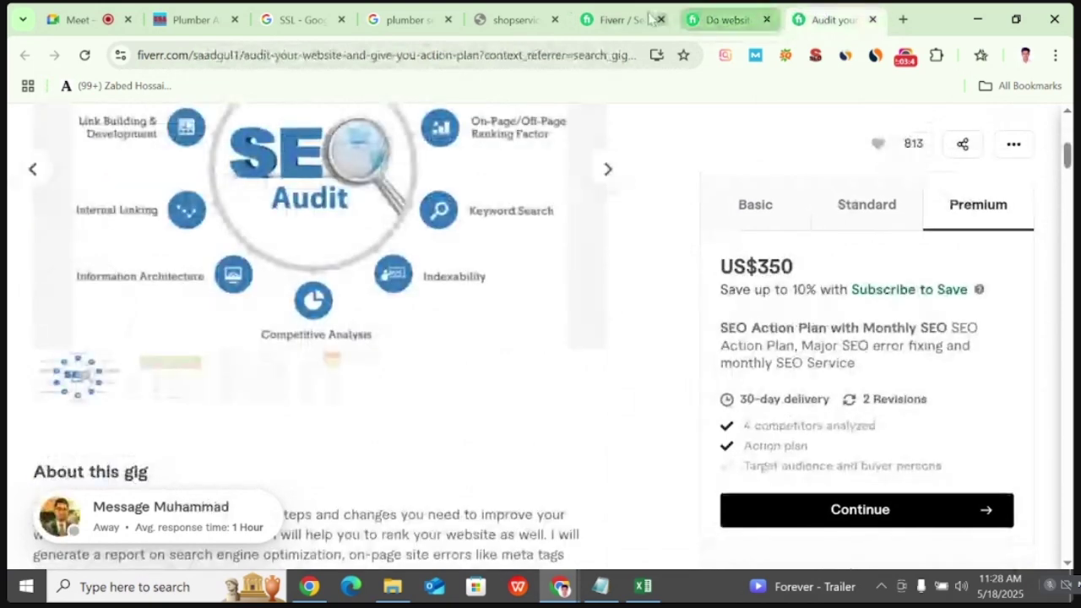
pyautogui.click(618, 18)
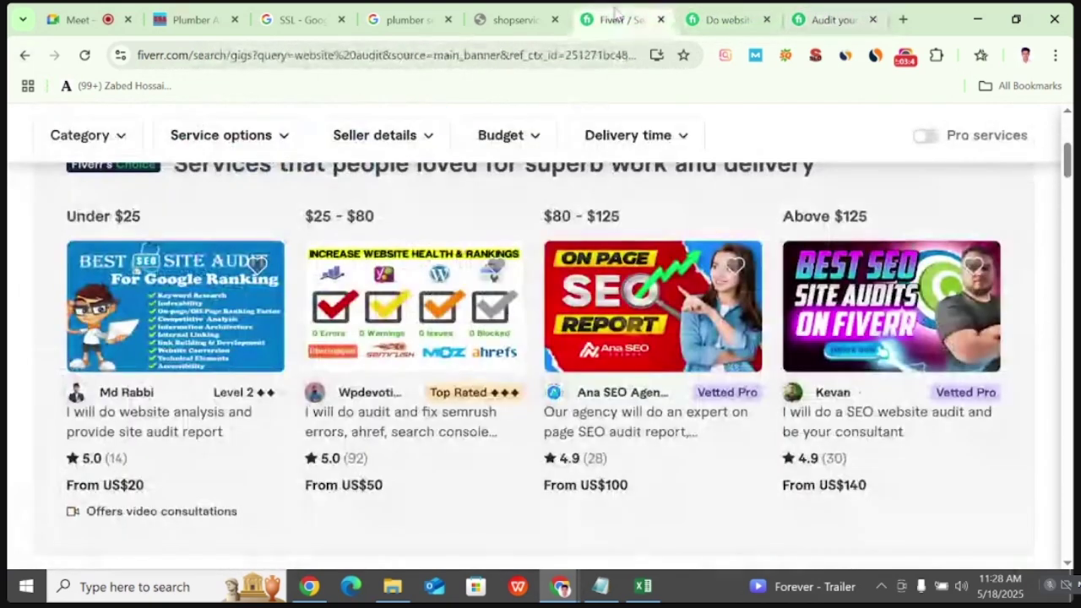
pyautogui.click(674, 335)
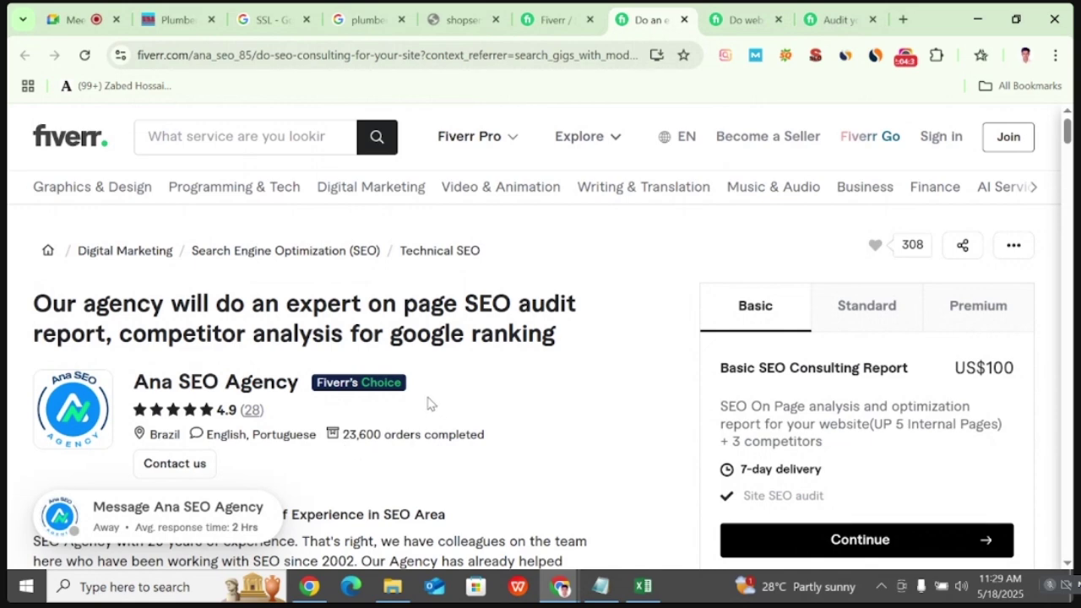
# - Look over the Ana SEO Agency seller details, highlighting the number of completed orders and the country
pyautogui.scroll(-1, 428, 403)
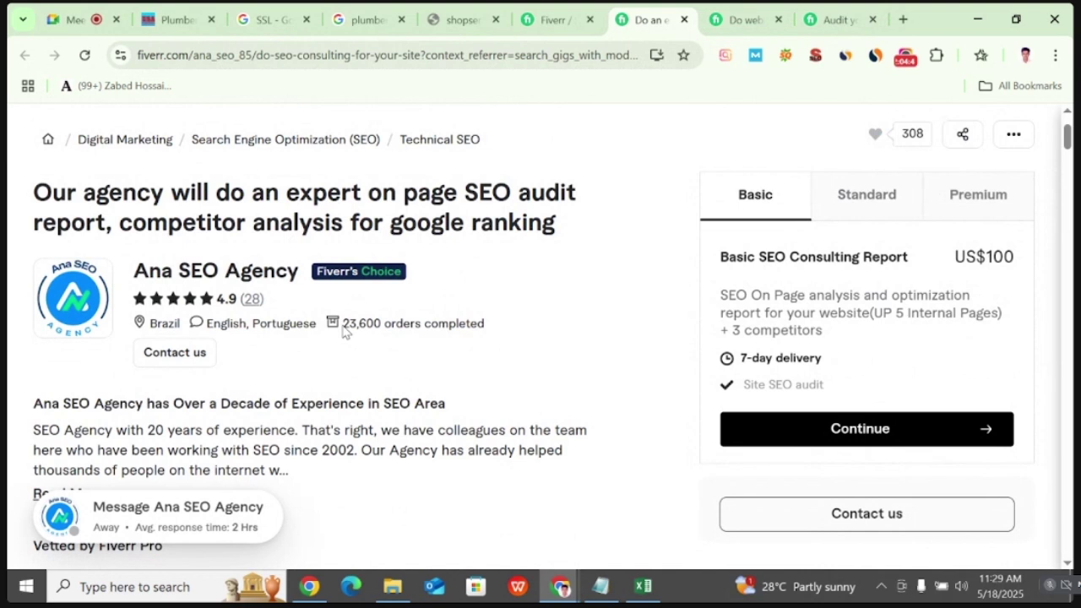
pyautogui.moveTo(343, 327); pyautogui.dragTo(382, 323)
pyautogui.click(245, 348)
pyautogui.moveTo(180, 330); pyautogui.dragTo(157, 334)
# - Compare the Standard and Premium packages of the Ana SEO Agency gig
pyautogui.click(857, 206)
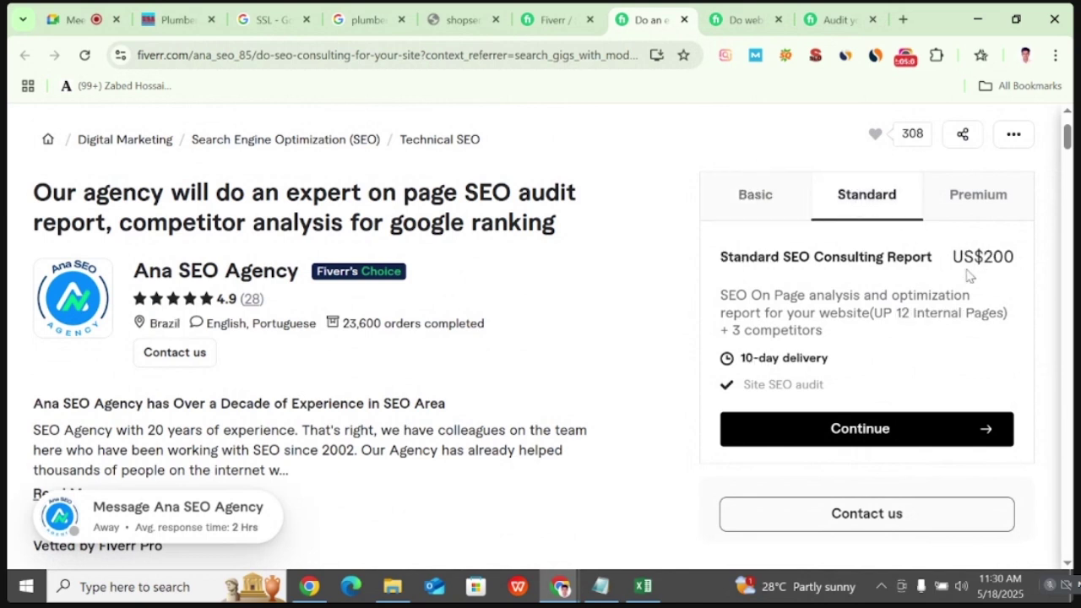
pyautogui.click(972, 201)
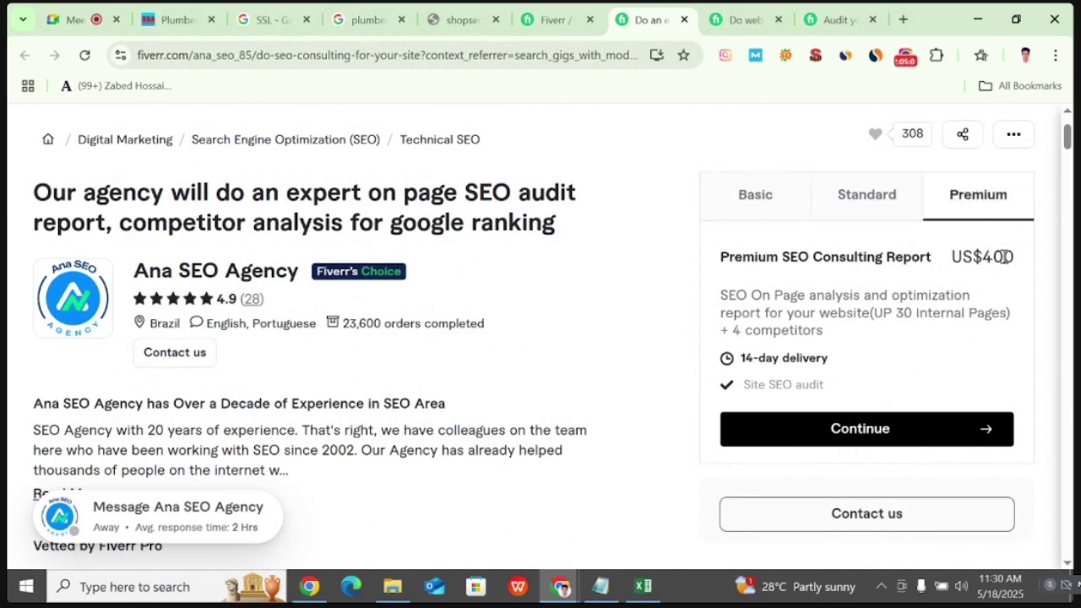
pyautogui.scroll(2, 810, 330)
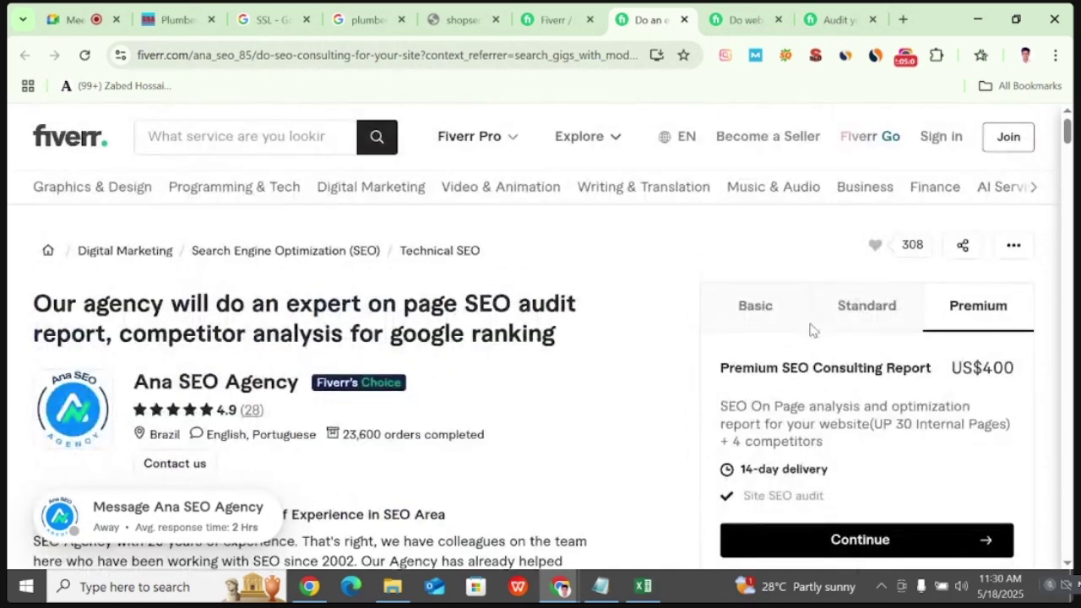
# - Close the Ana SEO Agency gig and browse the rest of the website audit search results
pyautogui.click(684, 20)
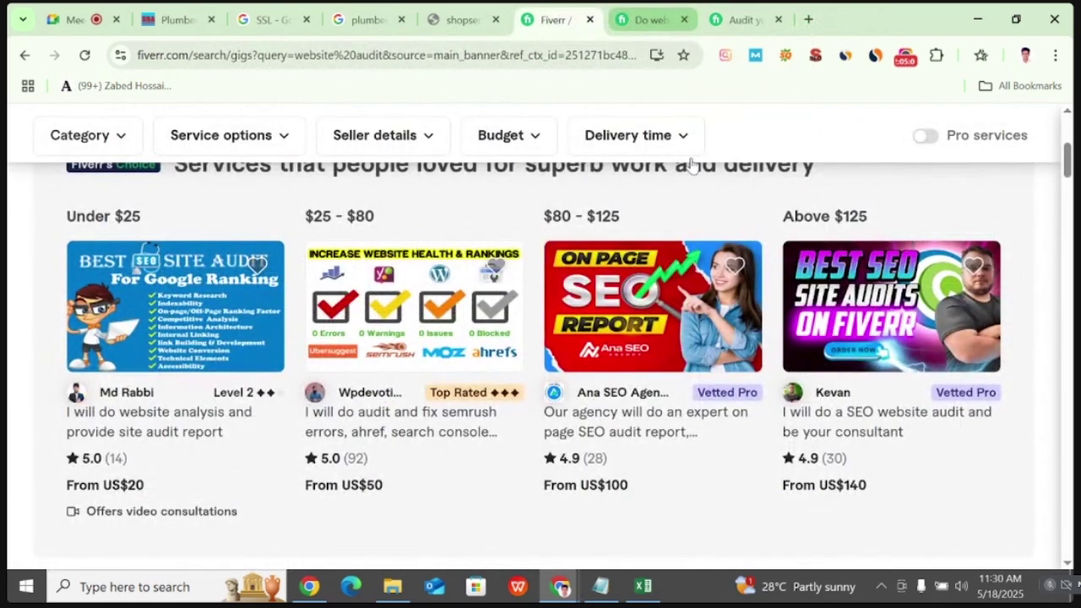
pyautogui.scroll(-5, 596, 321)
pyautogui.scroll(-10, 612, 359)
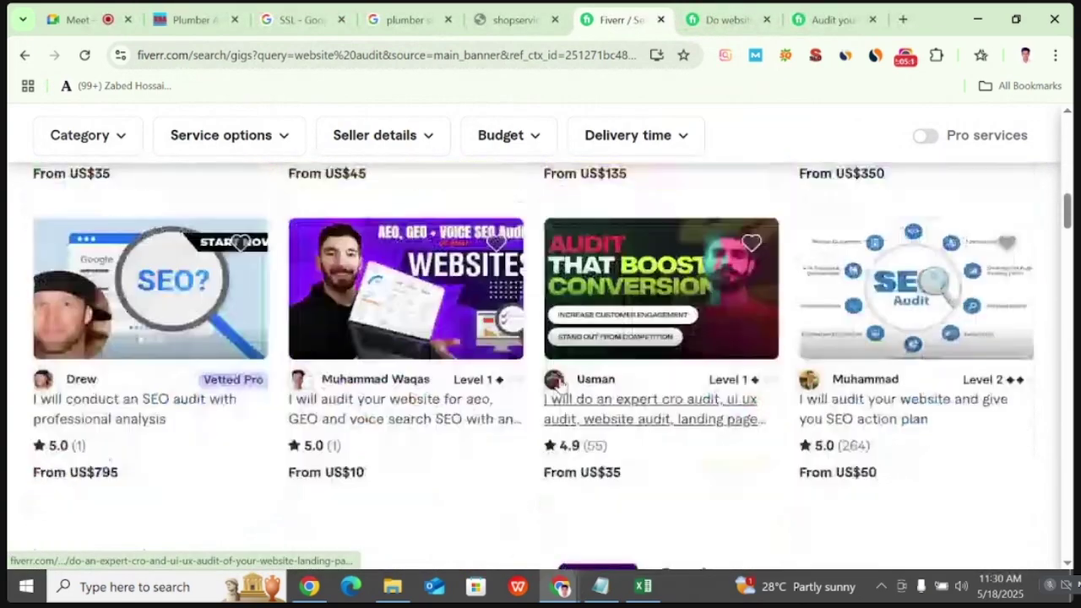
pyautogui.scroll(-5, 538, 378)
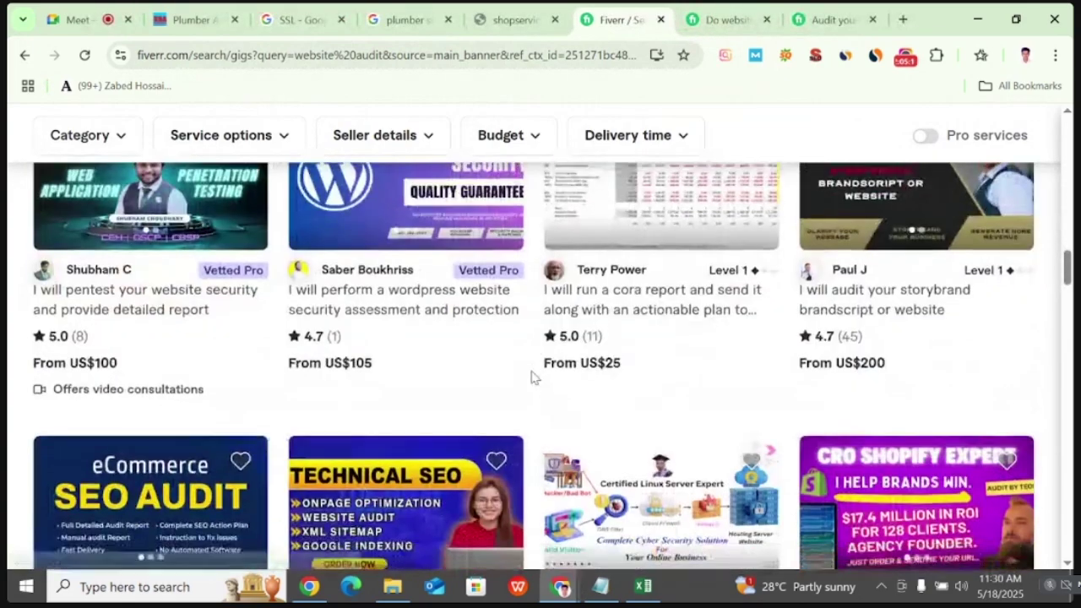
pyautogui.scroll(-15, 525, 377)
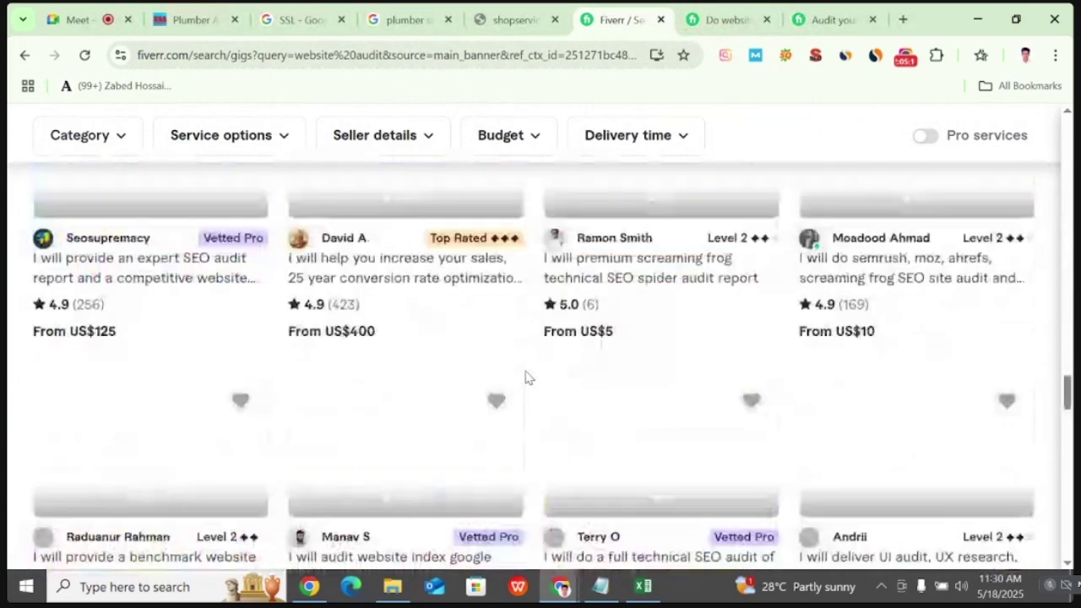
pyautogui.scroll(20, 525, 378)
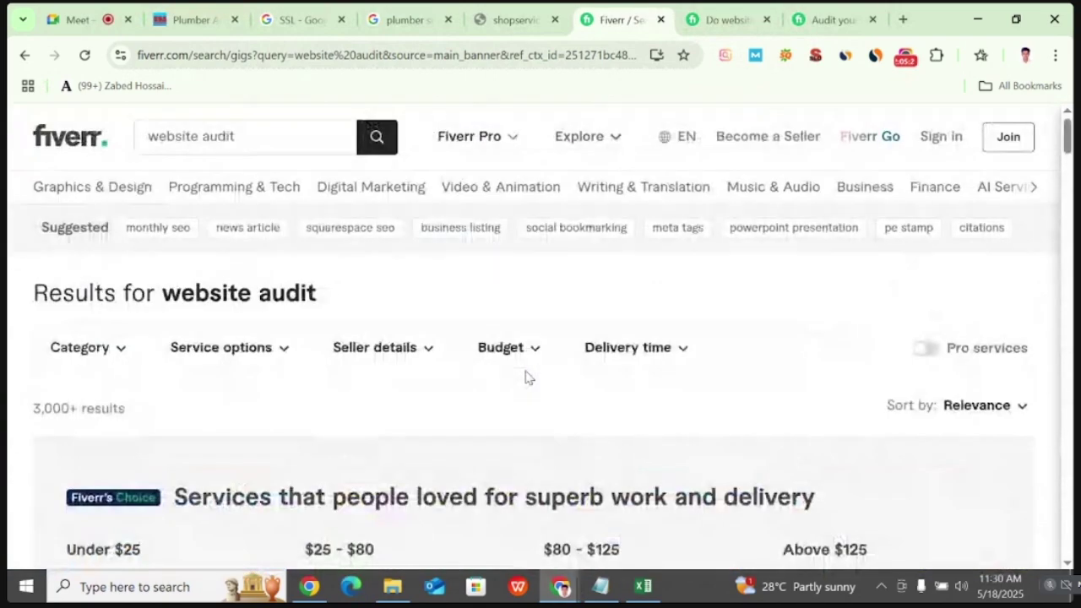
# - Close the Fiverr search results, the website analysis gig and the SEO action plan gig
pyautogui.click(660, 20)
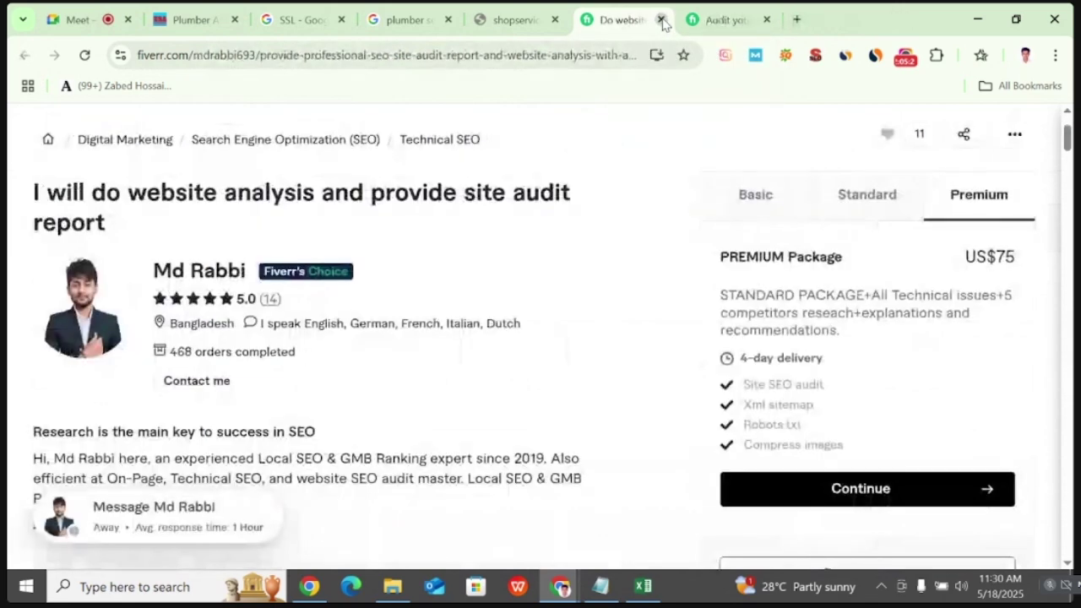
pyautogui.click(660, 19)
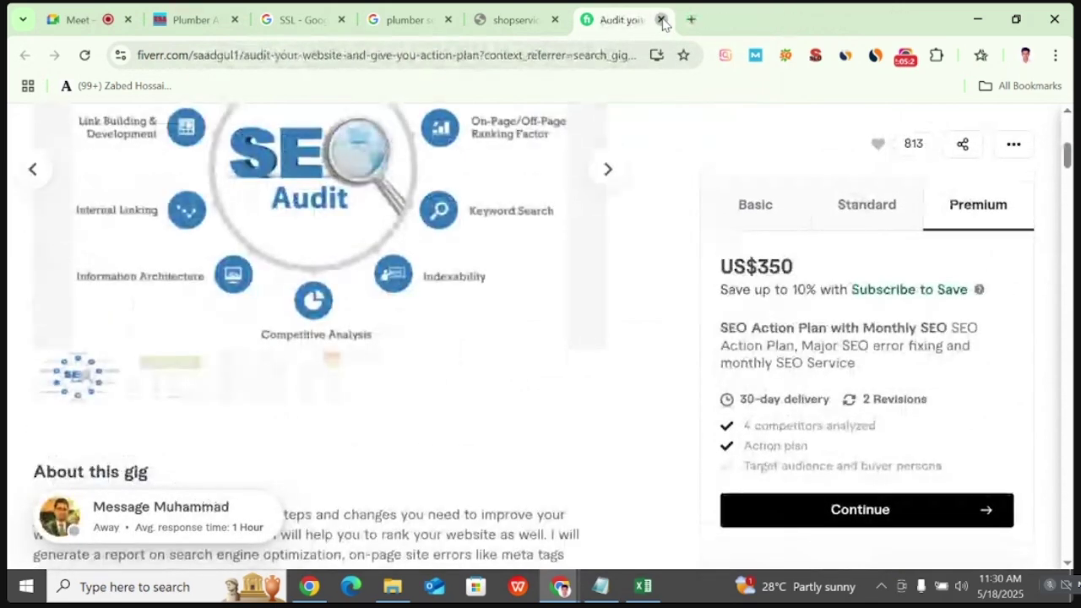
pyautogui.click(660, 20)
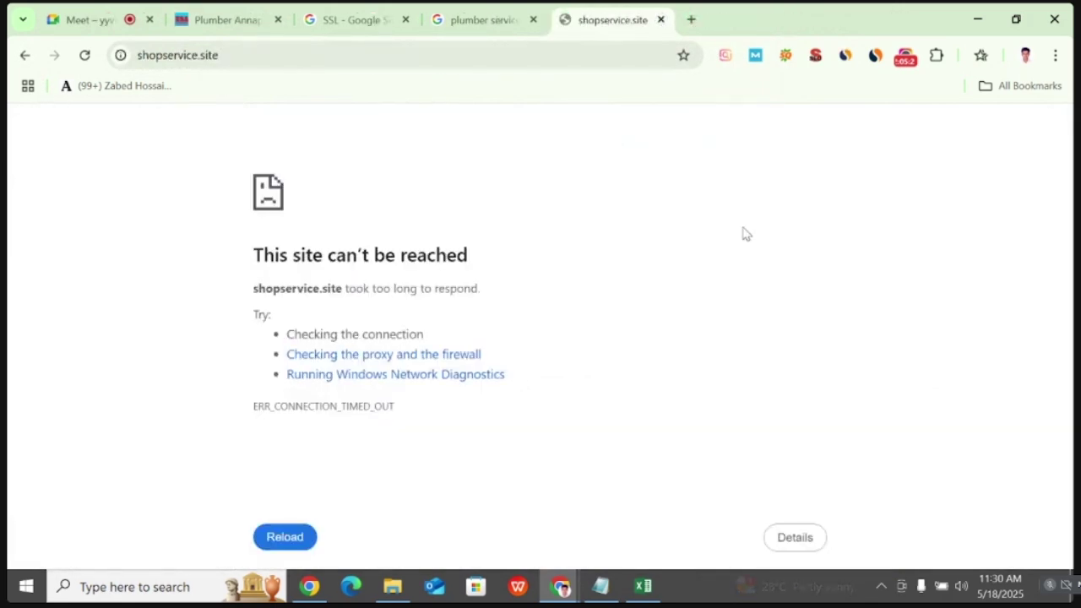
# - Check the SEO audit checklist in Excel, and look over the USA Plumbing home page in Chrome
pyautogui.click(645, 586)
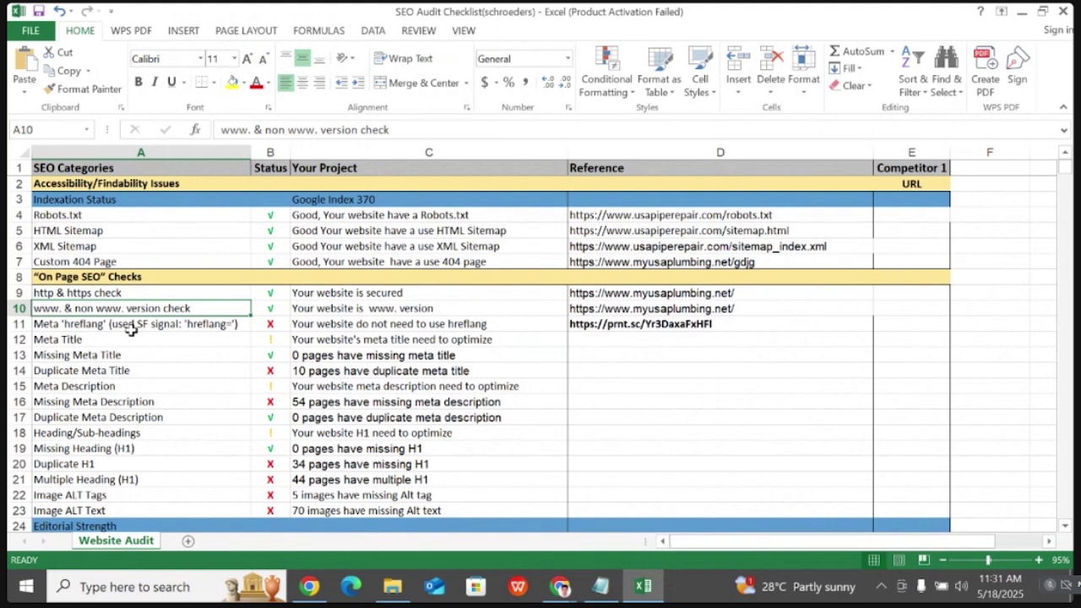
pyautogui.click(562, 589)
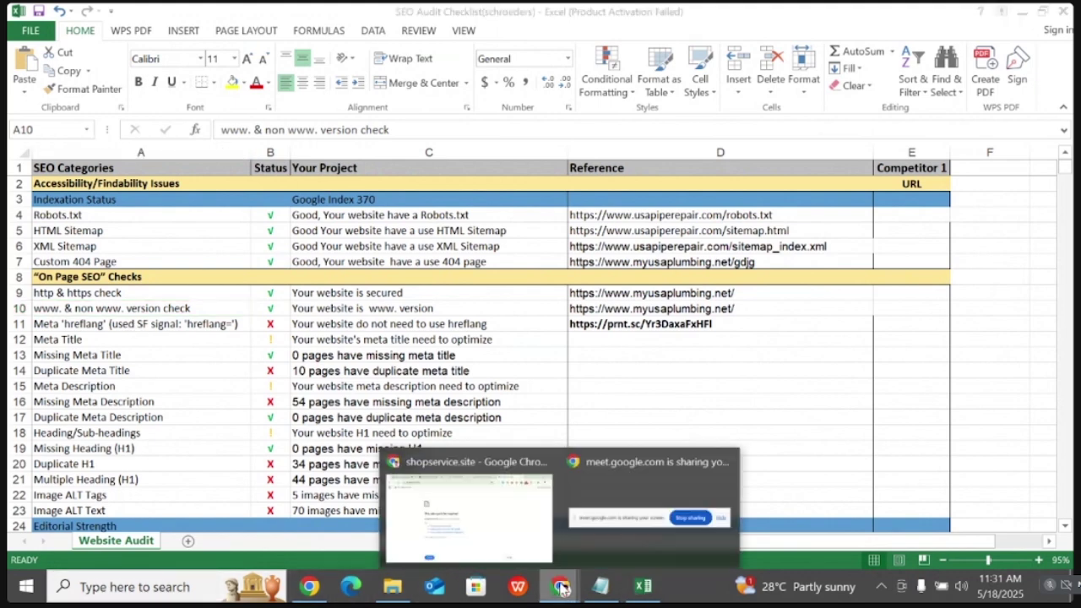
pyautogui.click(500, 498)
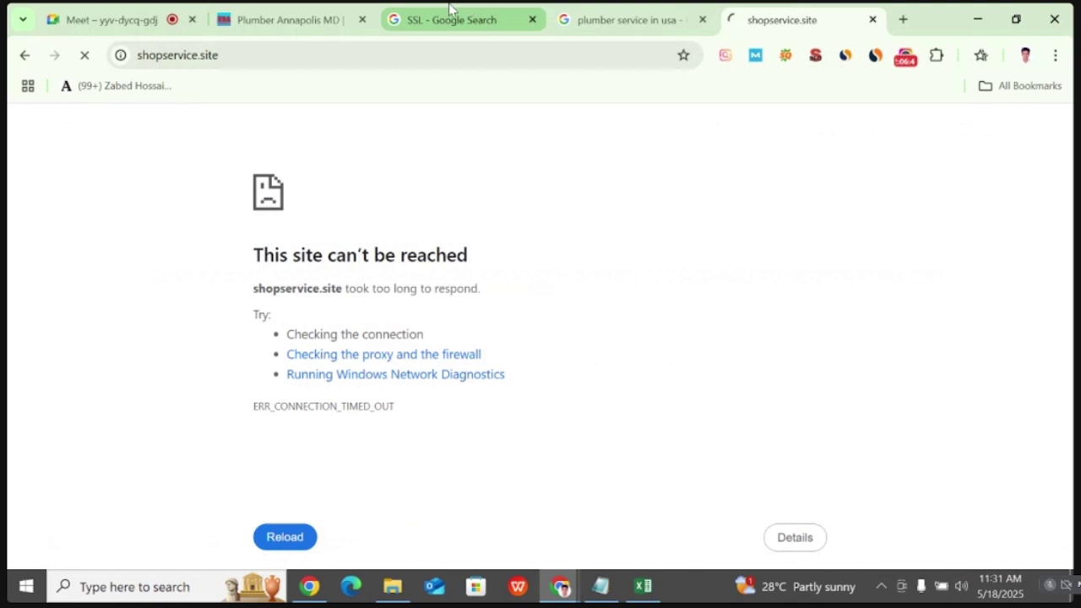
pyautogui.click(309, 11)
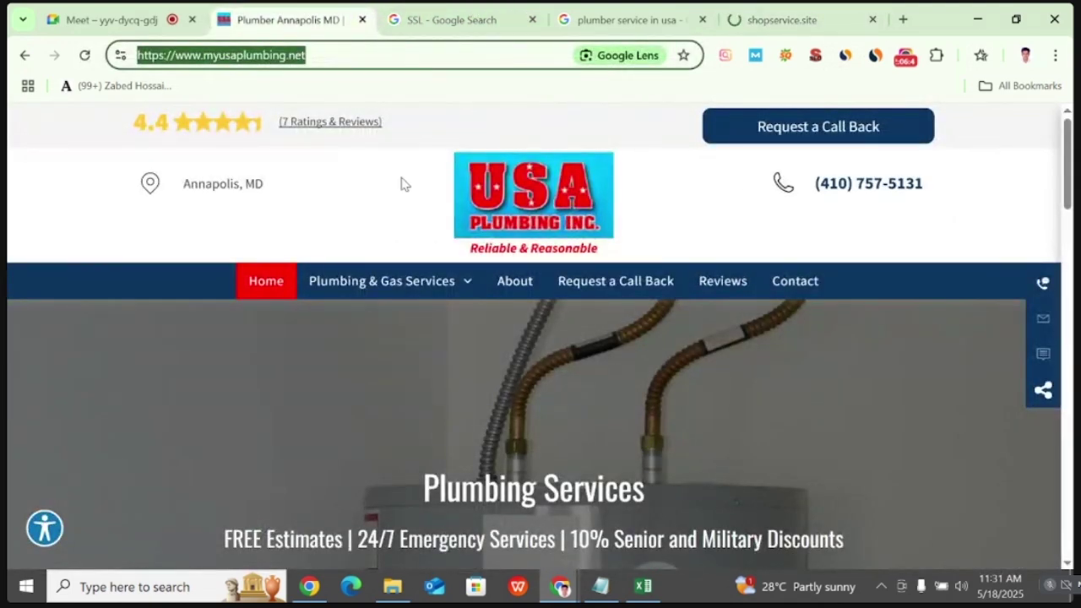
pyautogui.click(96, 169)
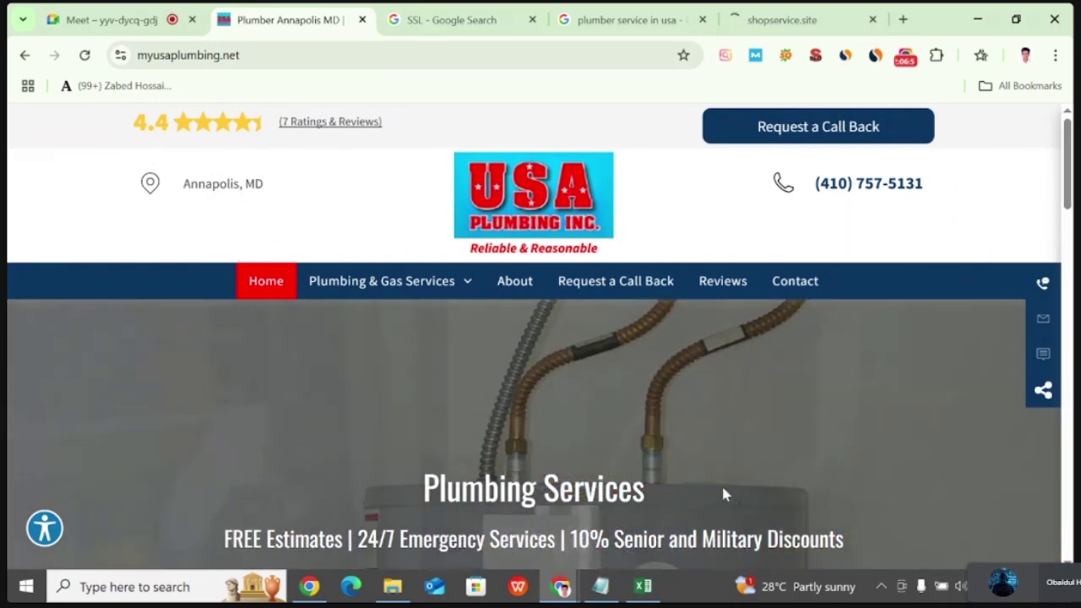
pyautogui.scroll(-20, 723, 493)
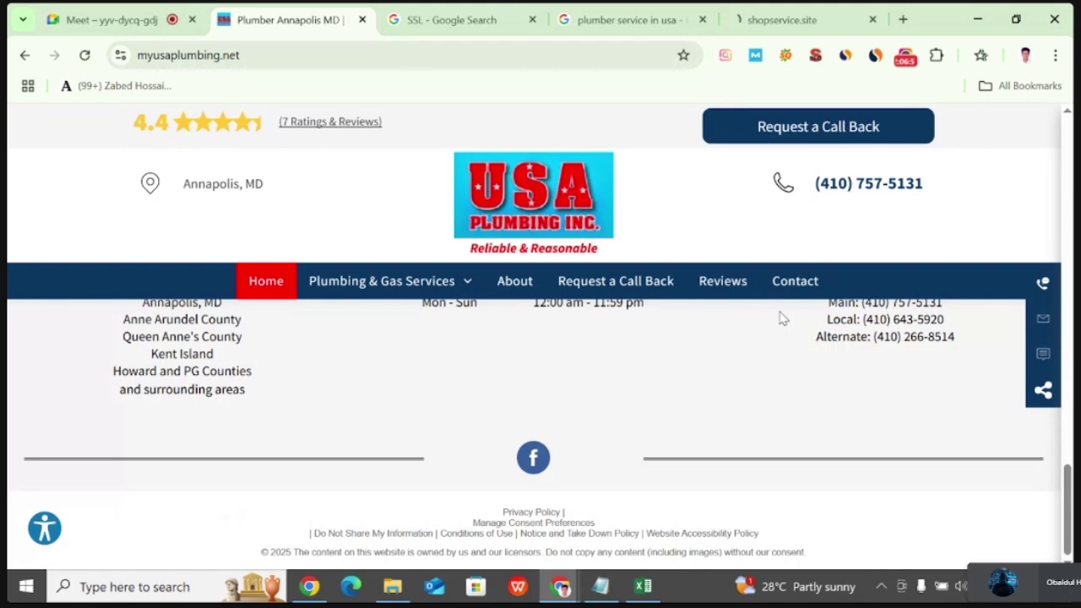
pyautogui.scroll(20, 779, 314)
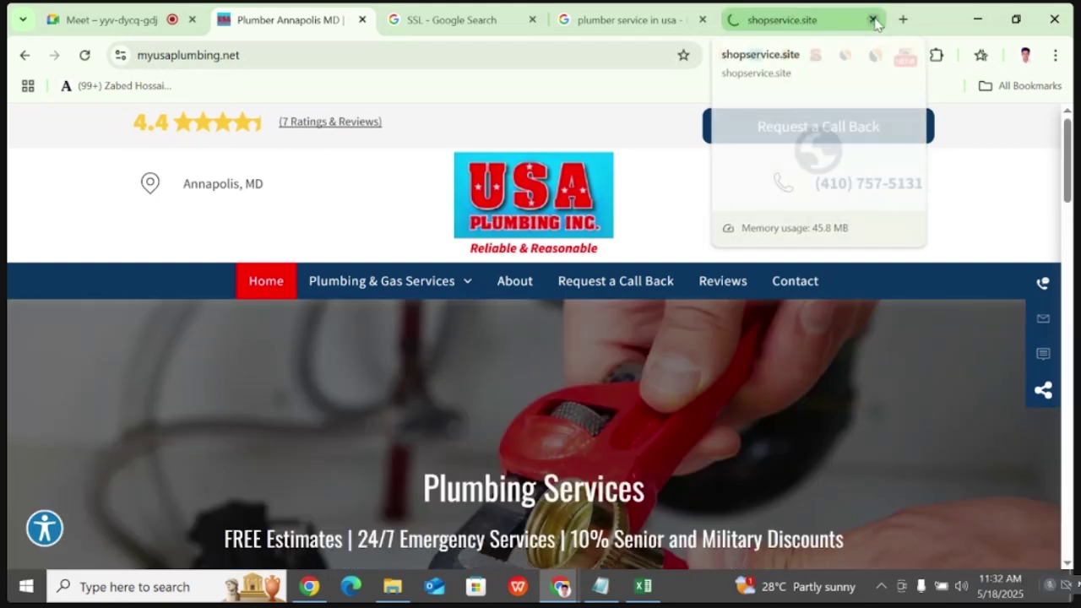
# - Replace the shopservice.site tab with a new one showing creativeitinstitute.com, and switch that site to its Bengali version
pyautogui.click(871, 19)
pyautogui.click(845, 19)
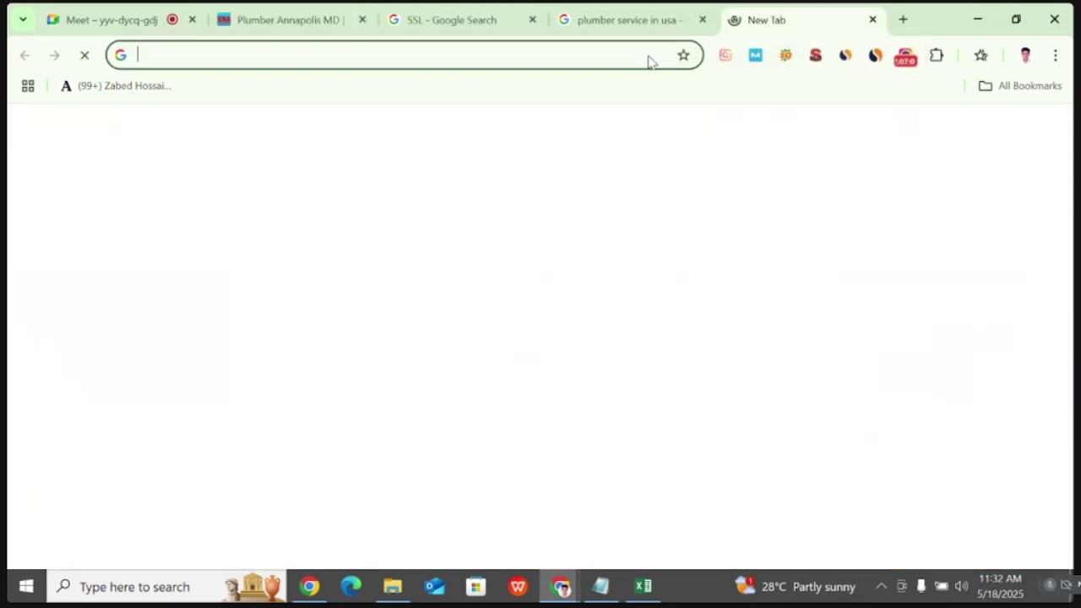
pyautogui.write('cr')
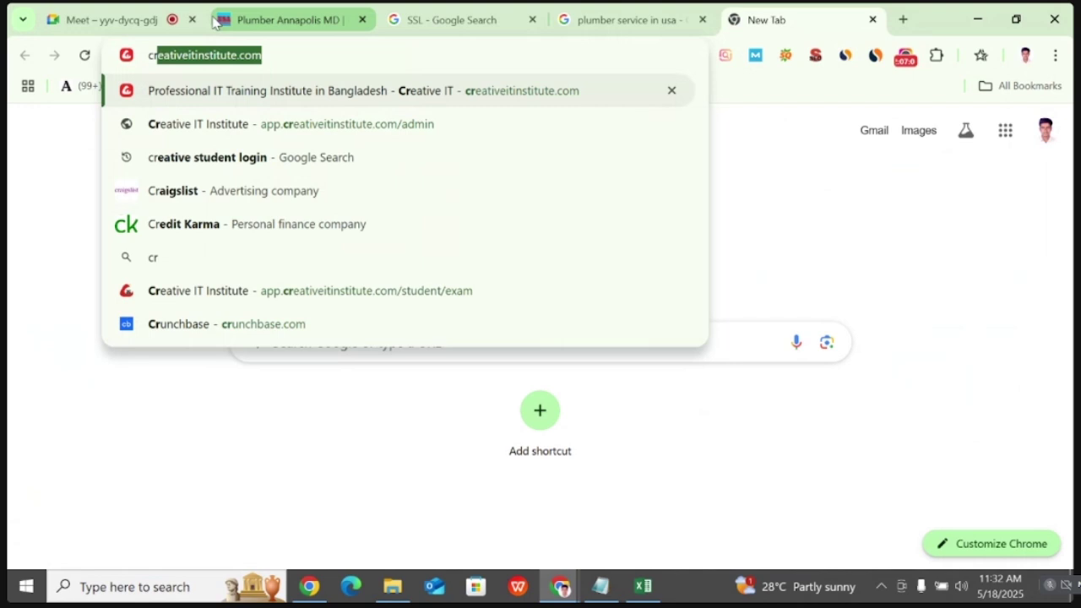
pyautogui.press('Return')
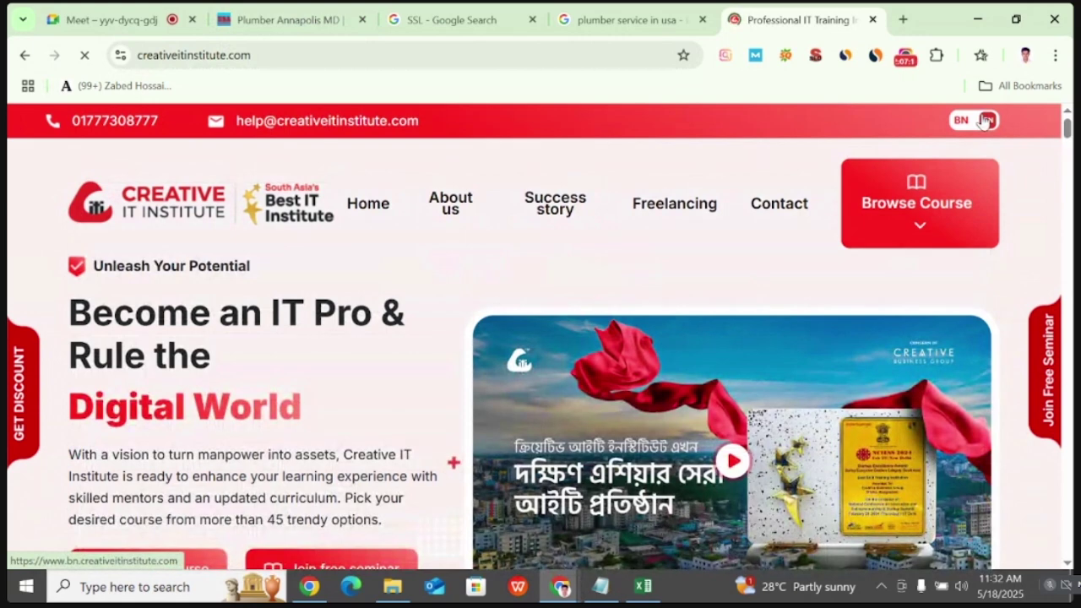
pyautogui.click(984, 121)
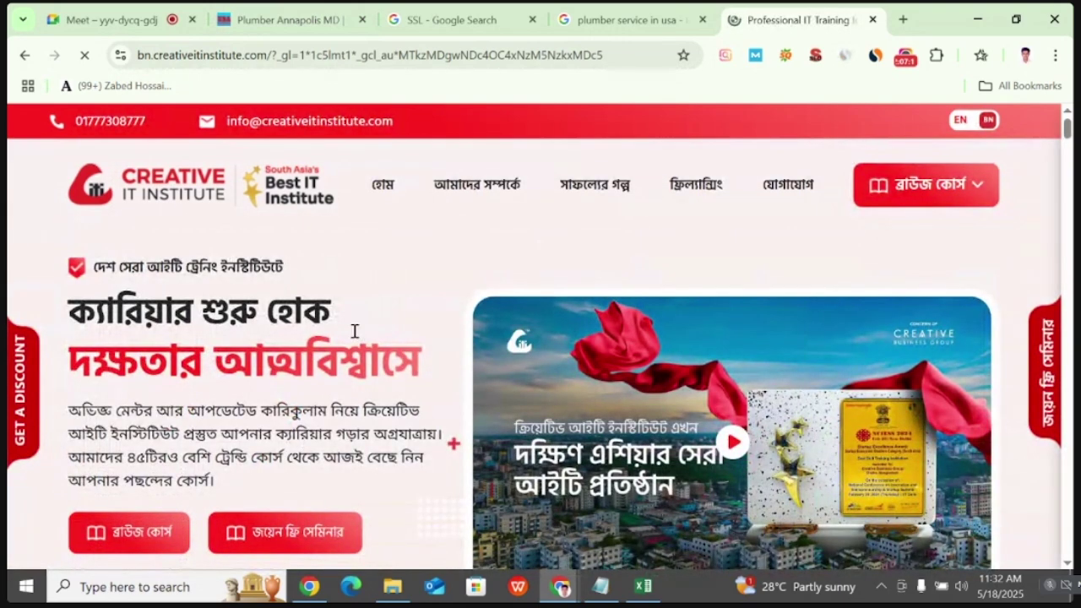
# - Look over the Bengali home page of creativeitinstitute.com and switch the site back to its English version
pyautogui.scroll(-1, 354, 331)
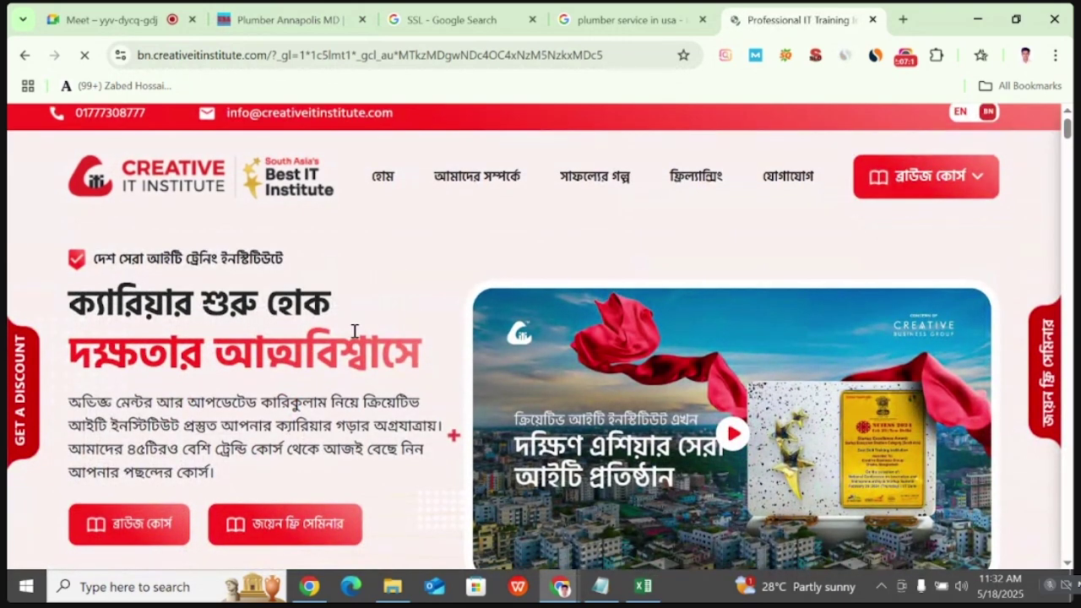
pyautogui.scroll(-10, 373, 356)
pyautogui.scroll(-10, 380, 359)
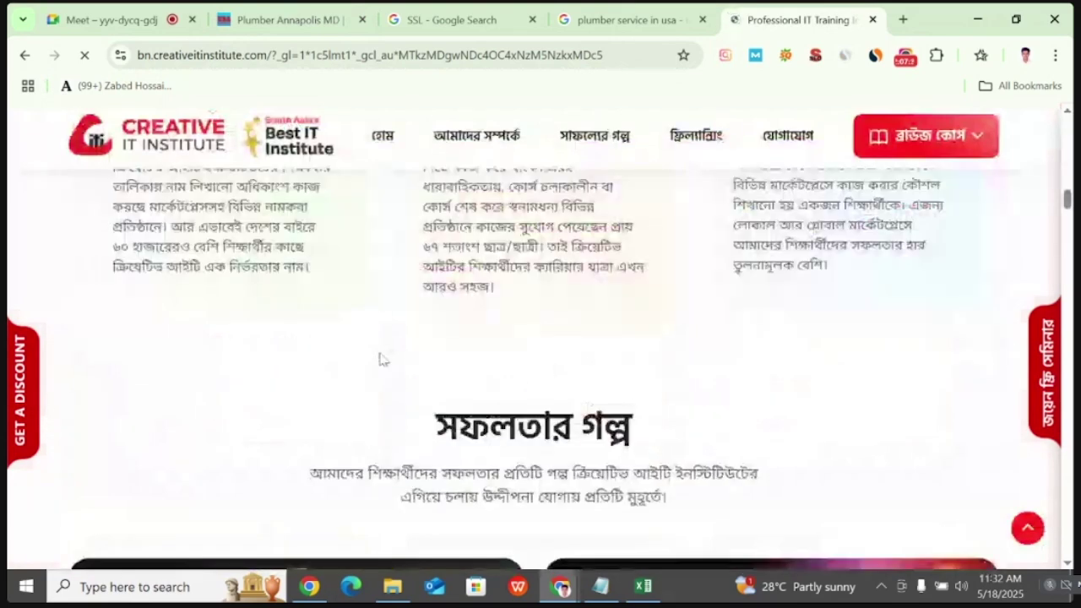
pyautogui.scroll(20, 733, 283)
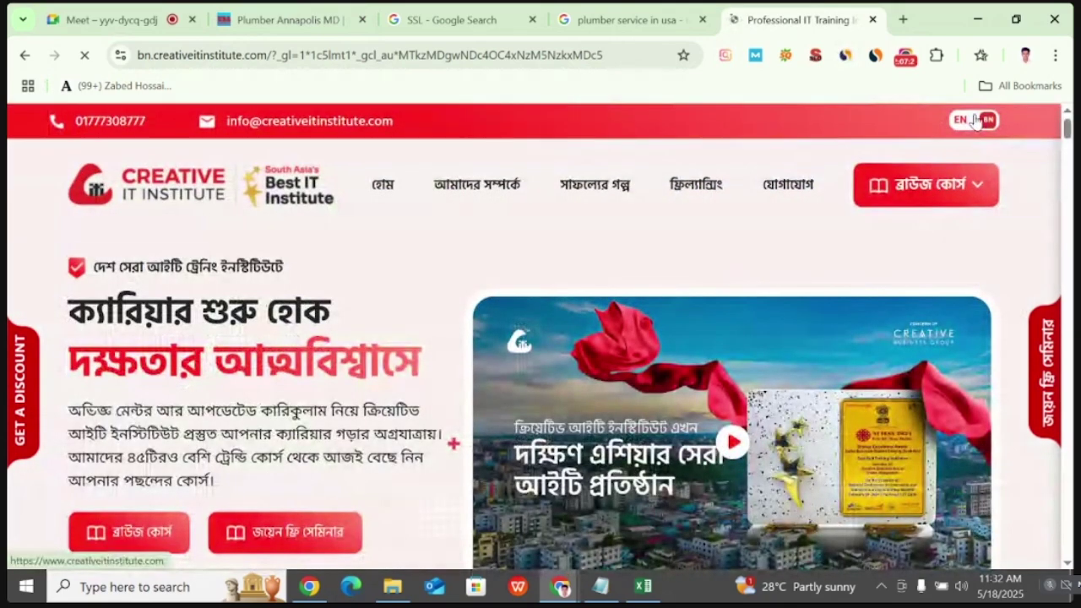
pyautogui.click(975, 120)
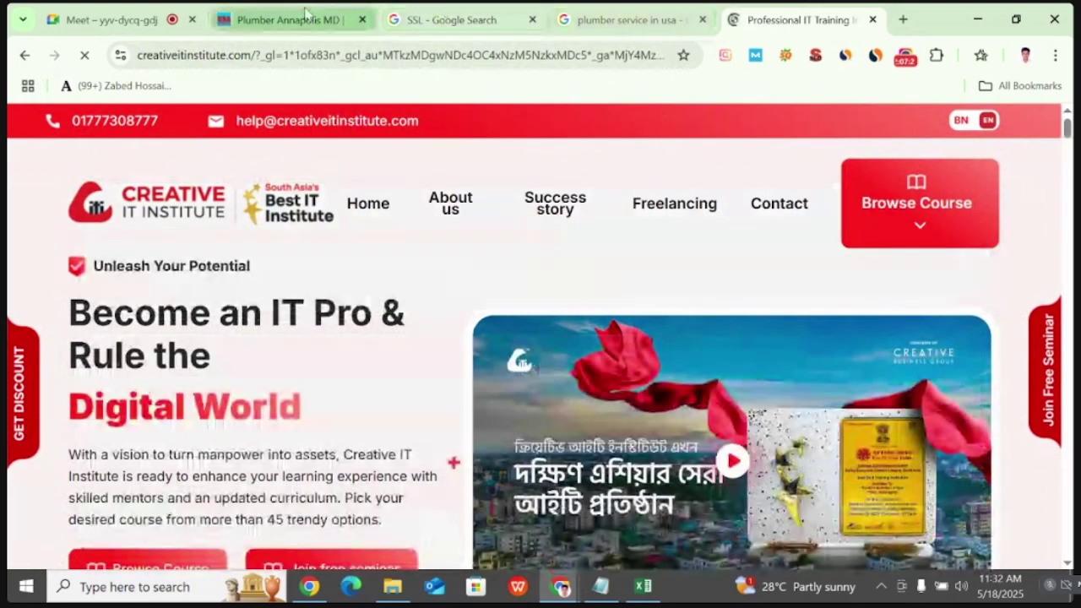
# - Return to the USA Plumbing site and look over its home page for a language option
pyautogui.click(306, 14)
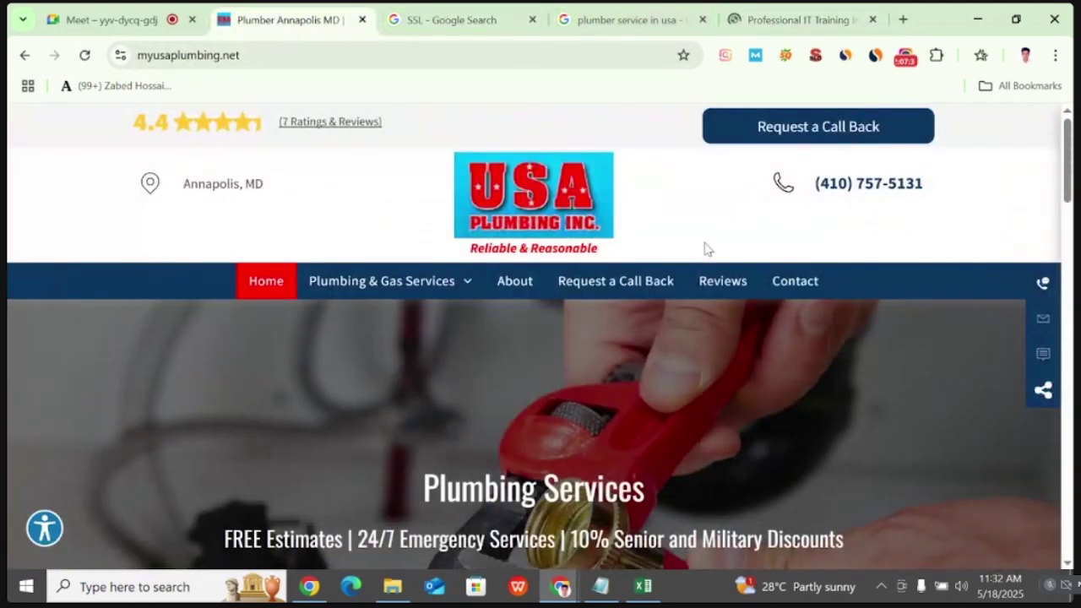
pyautogui.scroll(-10, 715, 284)
pyautogui.scroll(10, 714, 287)
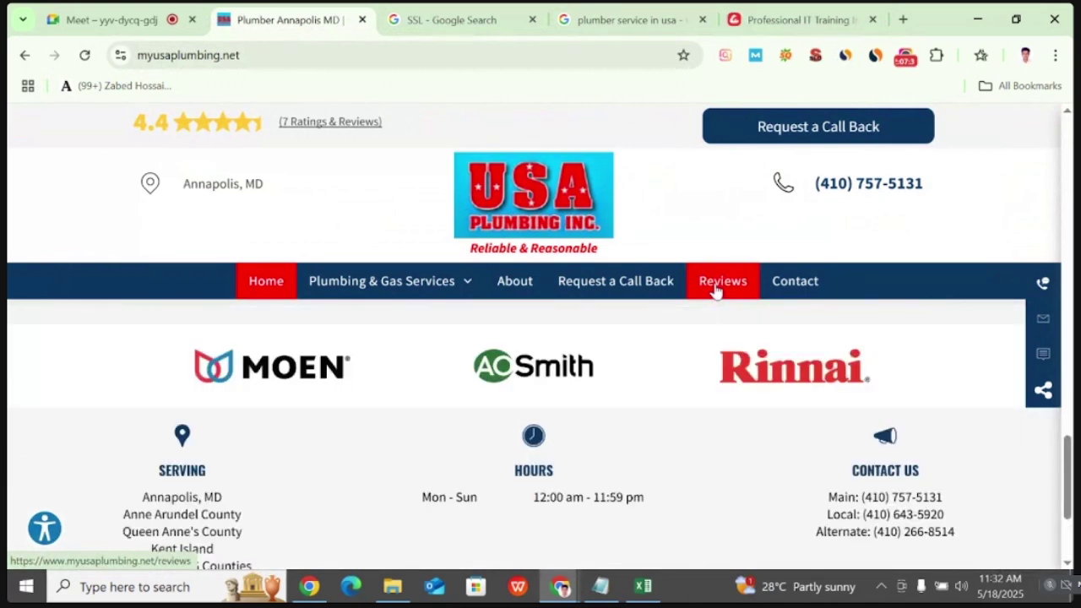
pyautogui.scroll(5, 714, 287)
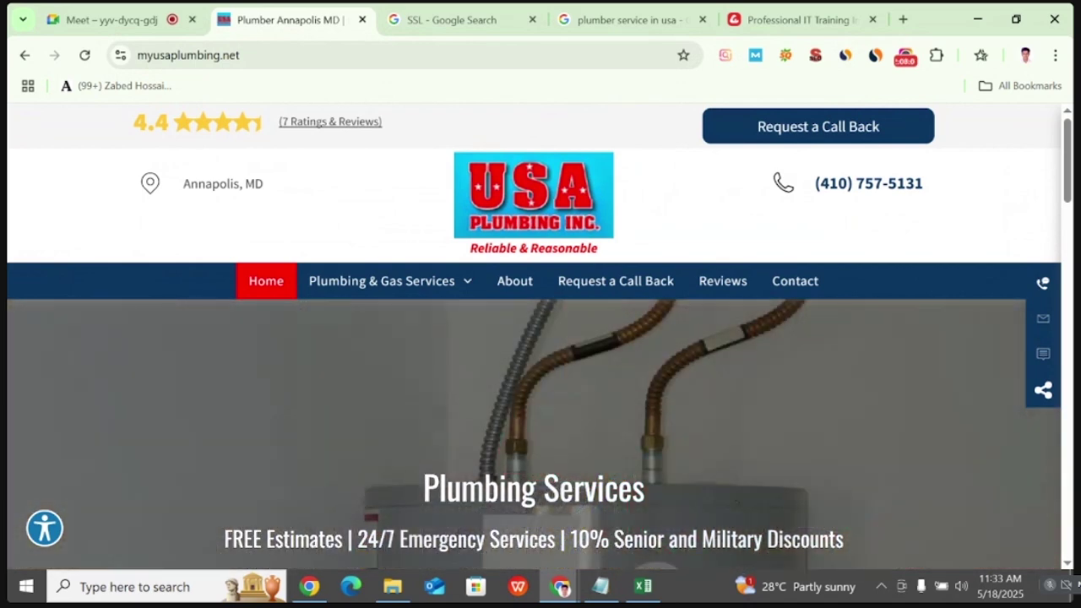
# - Open the page source of the myusaplumbing.net home page and look through its code
pyautogui.hotkey('ctrl', 'u')
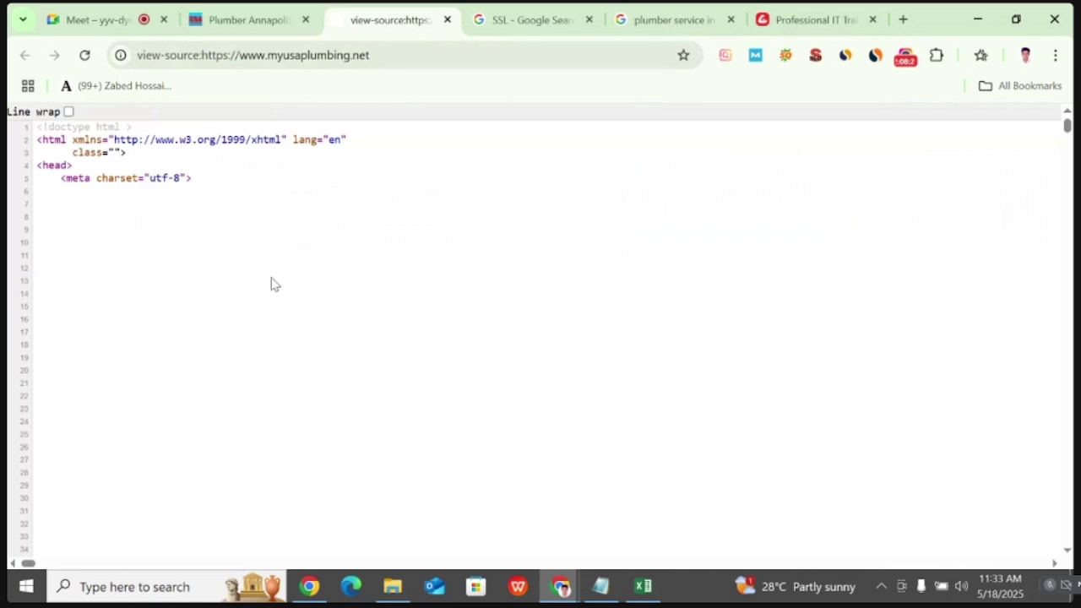
pyautogui.scroll(-20, 275, 287)
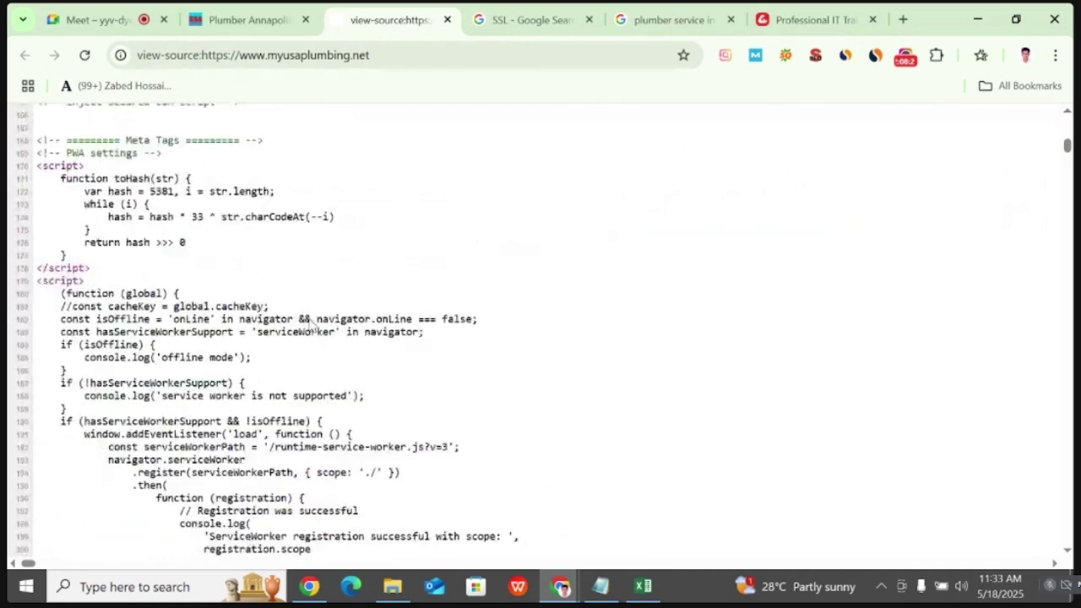
pyautogui.scroll(-20, 338, 328)
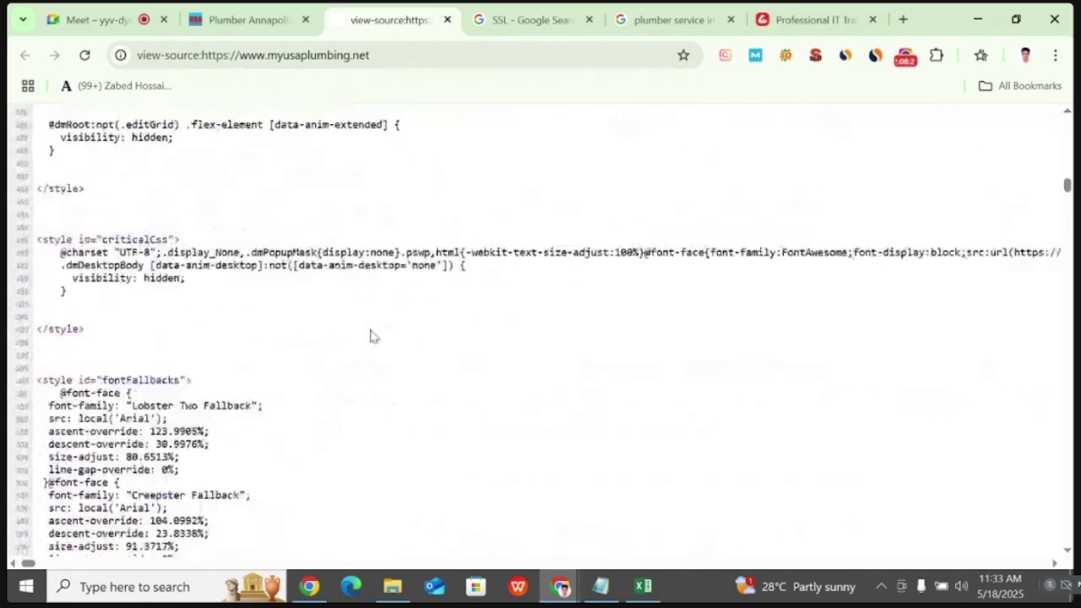
pyautogui.scroll(-20, 375, 330)
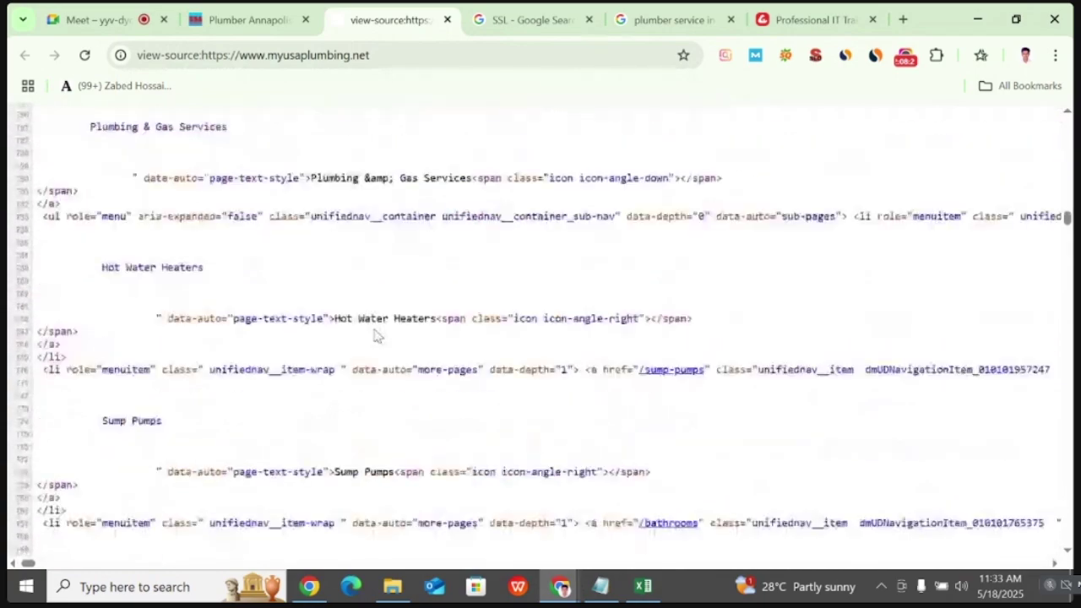
pyautogui.scroll(20, 378, 336)
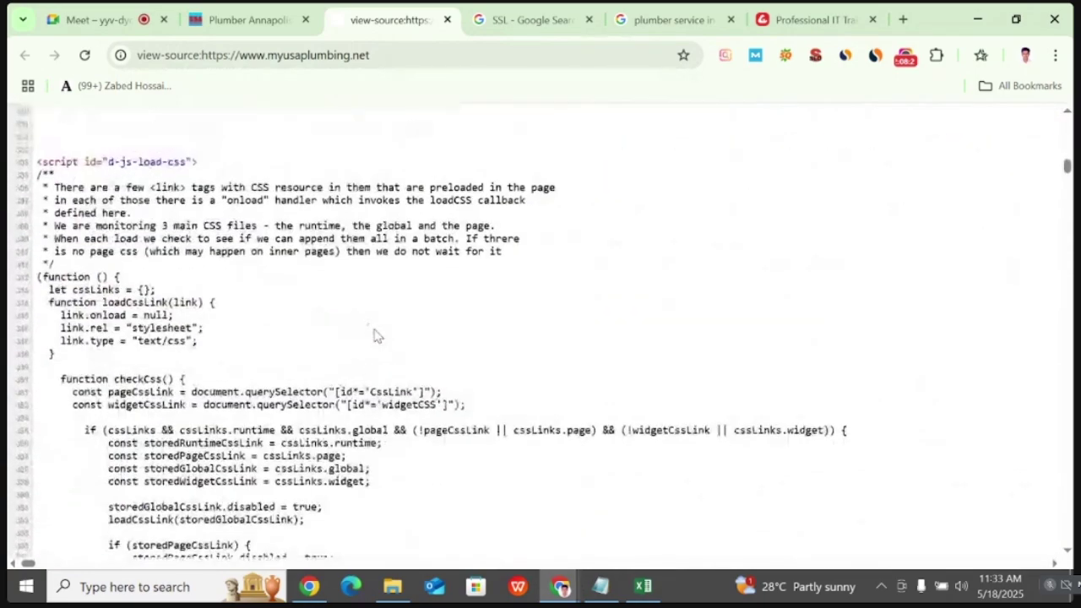
pyautogui.scroll(20, 377, 336)
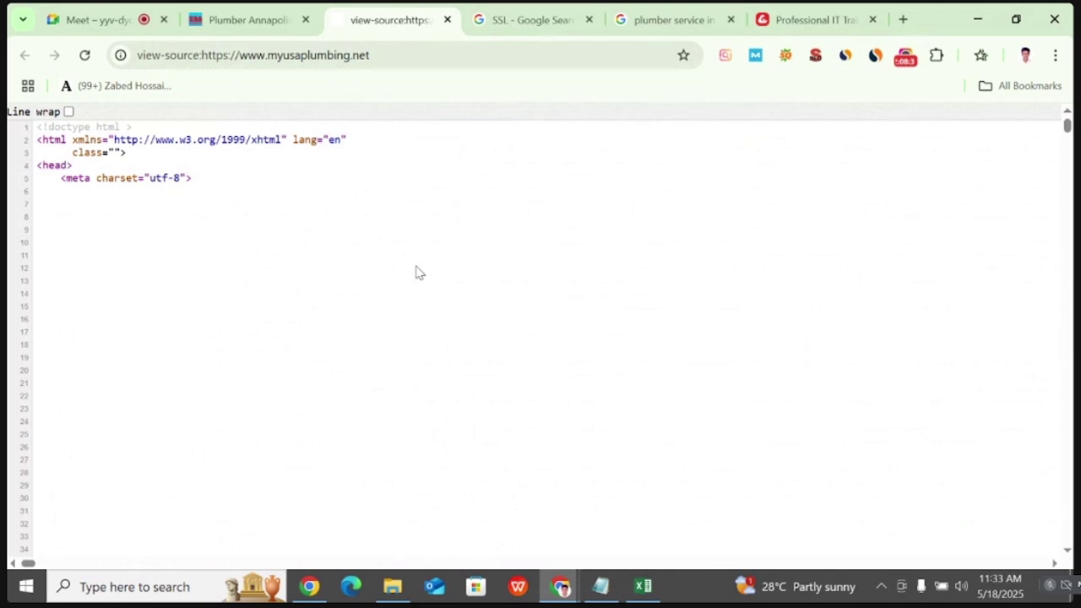
# - Search the page source for "lang" and go through all the matches back to the first one
pyautogui.hotkey('ctrl', 'f')
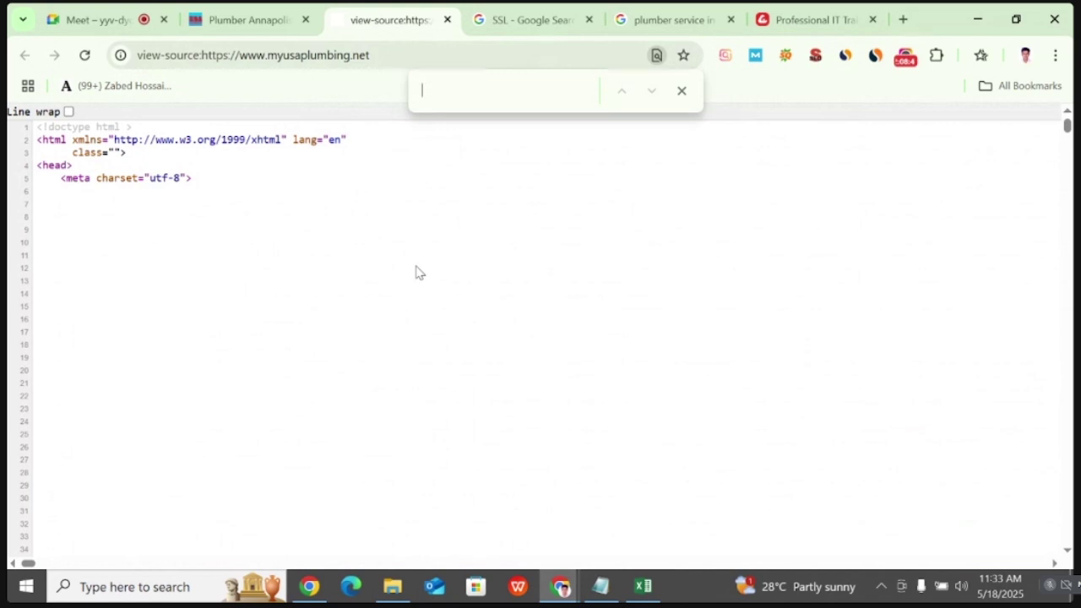
pyautogui.write('lang')
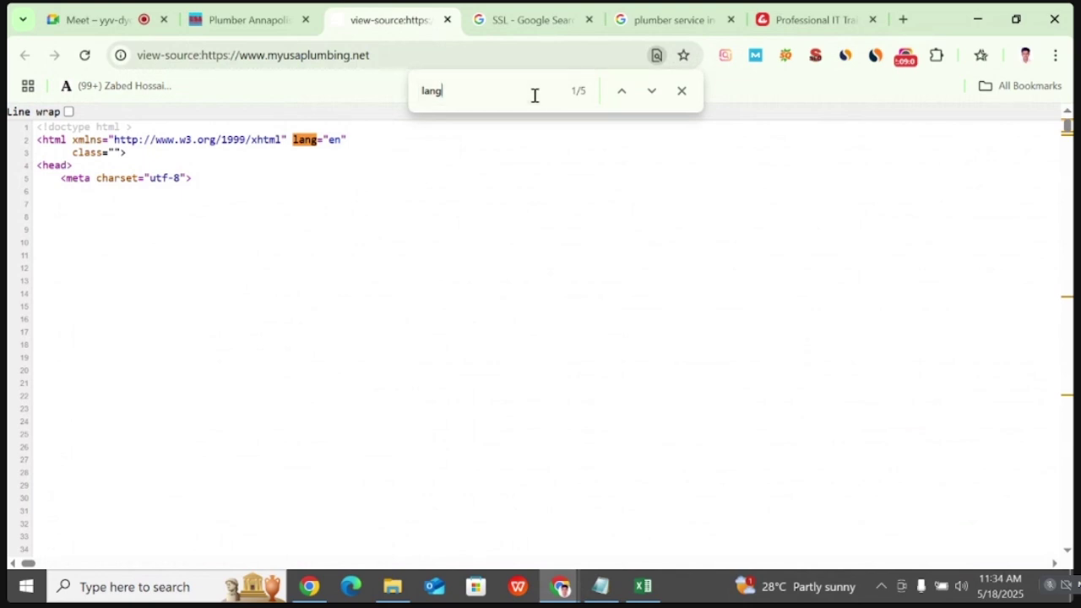
pyautogui.press('Return')
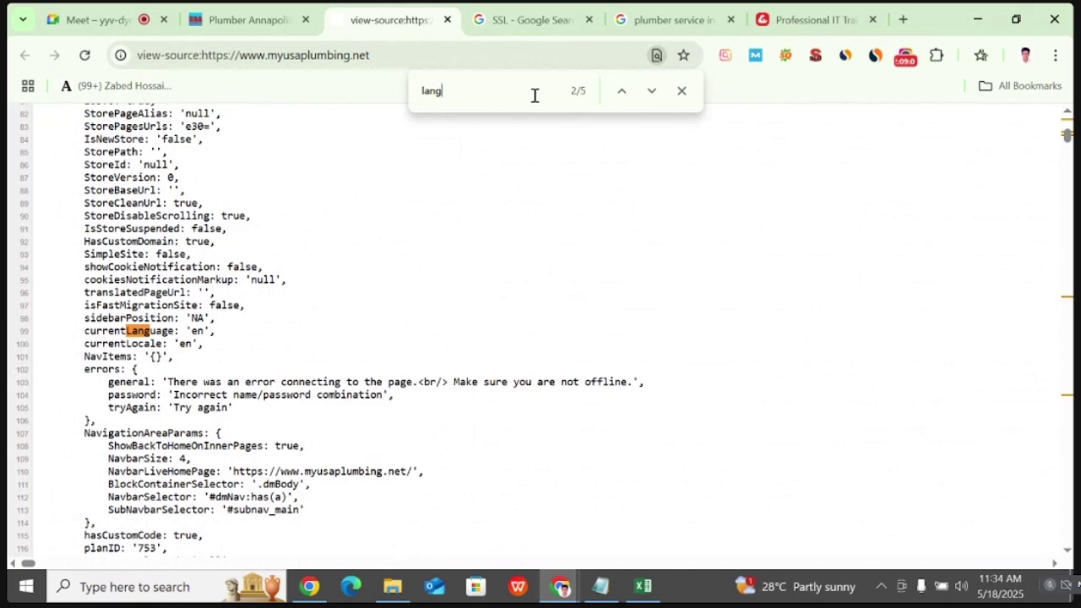
pyautogui.press('Return')
pyautogui.press('Return')
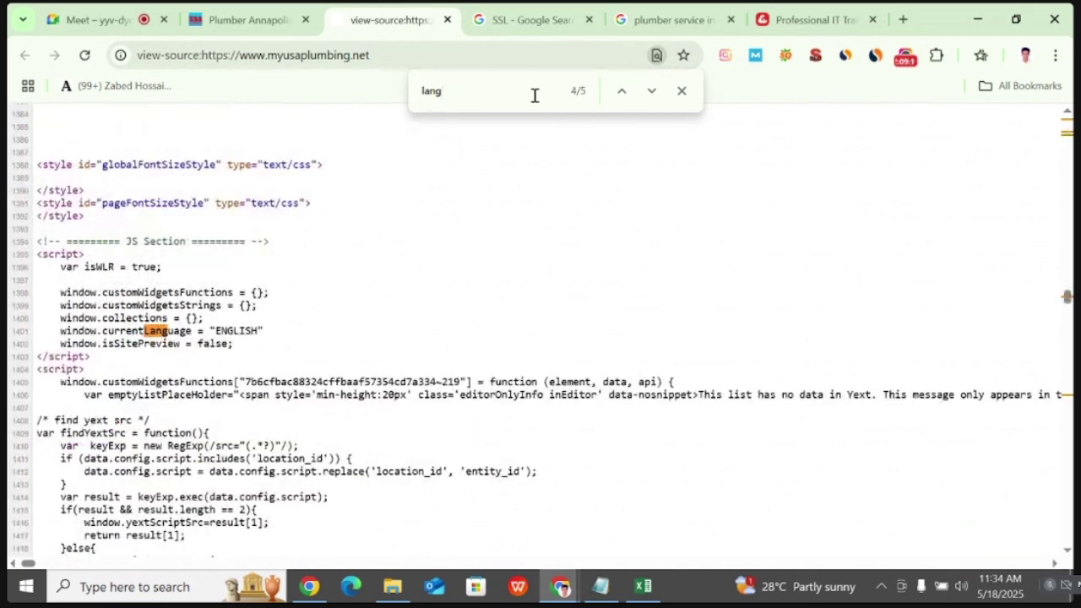
pyautogui.press('Return')
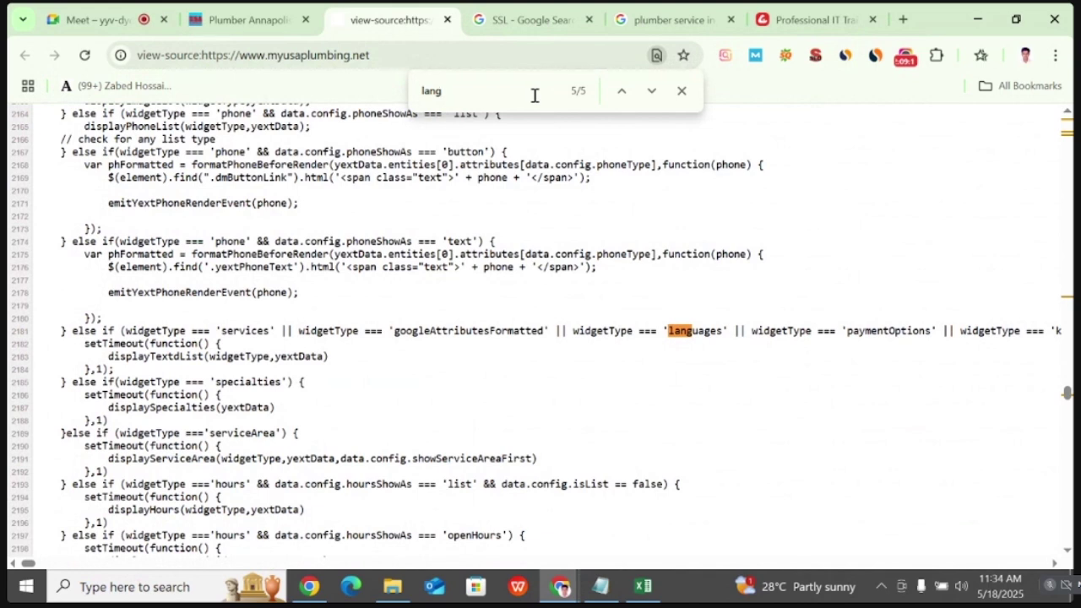
pyautogui.press('Return')
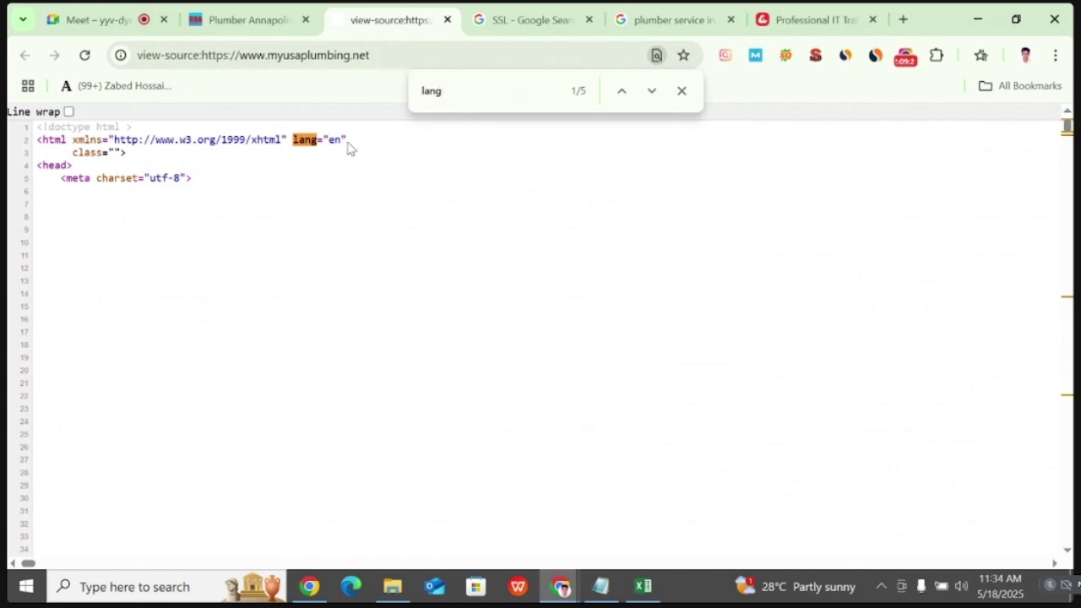
# - Capture the browser window's upper part with the highlighted lang attribute in Lightshot, upload the screenshot and copy its link
pyautogui.click(880, 583)
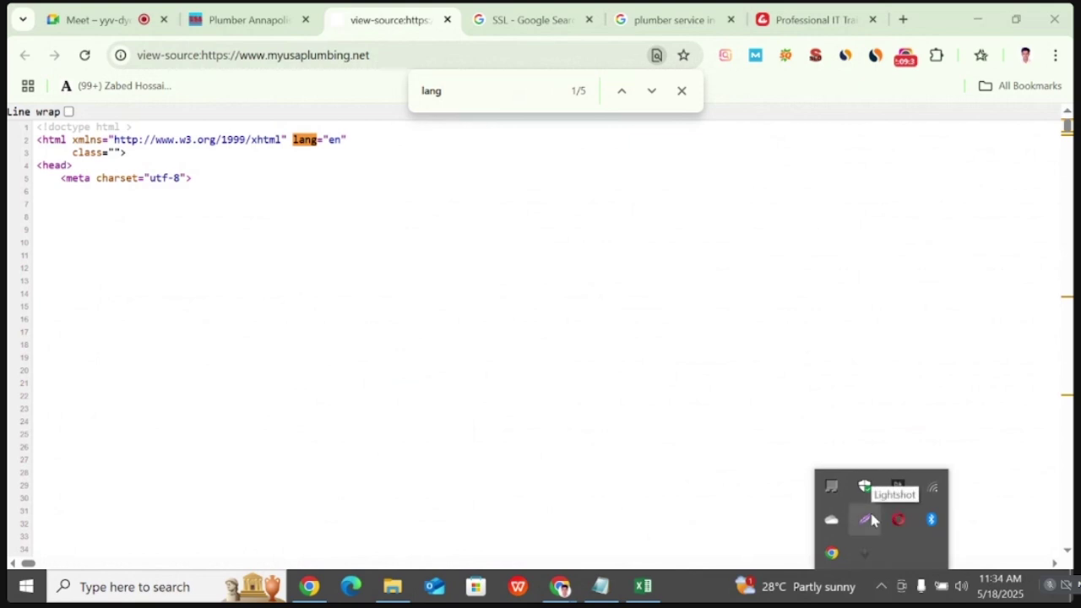
pyautogui.click(871, 519)
pyautogui.moveTo(31, 4); pyautogui.dragTo(1028, 363)
pyautogui.moveTo(887, 336); pyautogui.dragTo(746, 348)
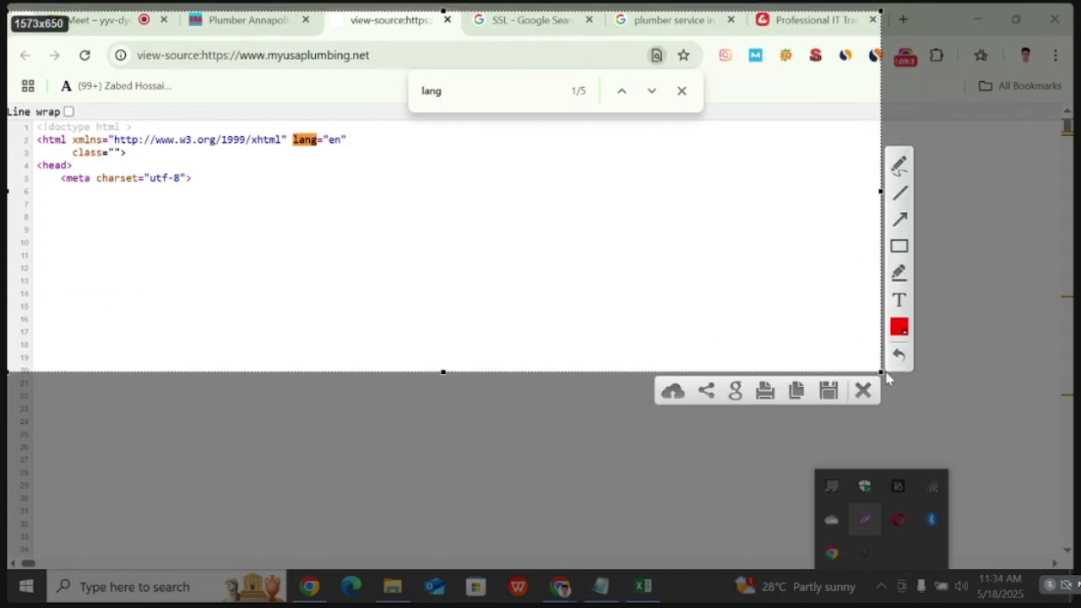
pyautogui.moveTo(881, 371); pyautogui.dragTo(1069, 450)
pyautogui.moveTo(258, 210); pyautogui.dragTo(197, 111)
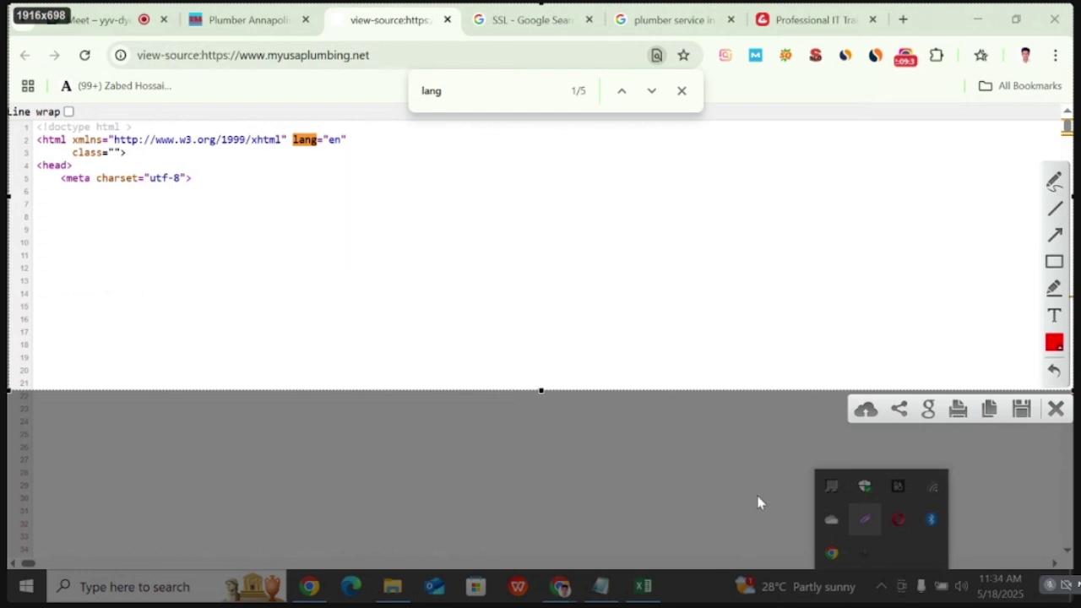
pyautogui.click(865, 409)
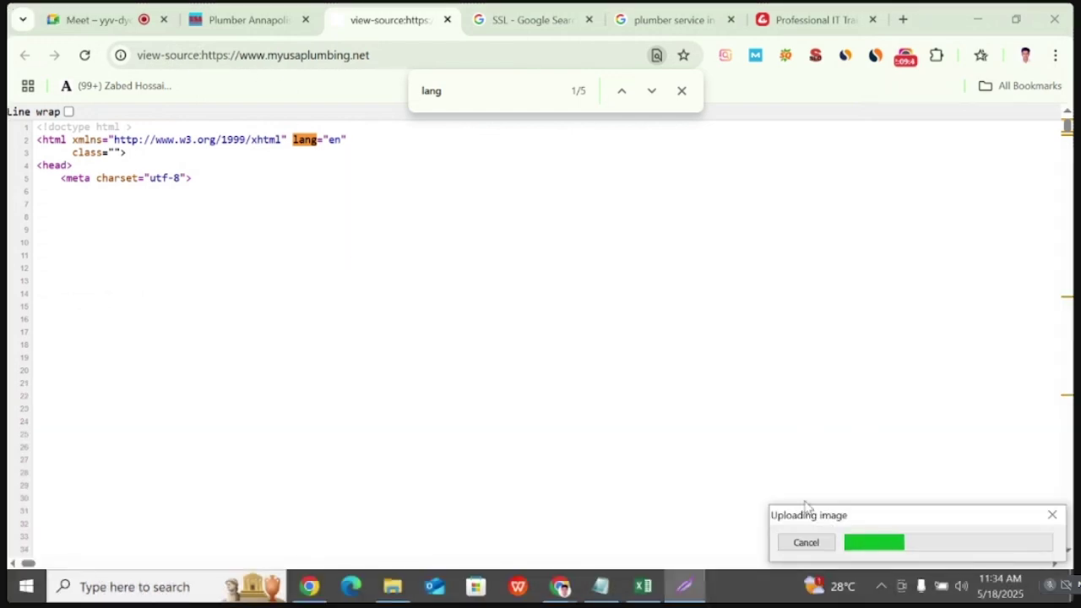
pyautogui.click(855, 549)
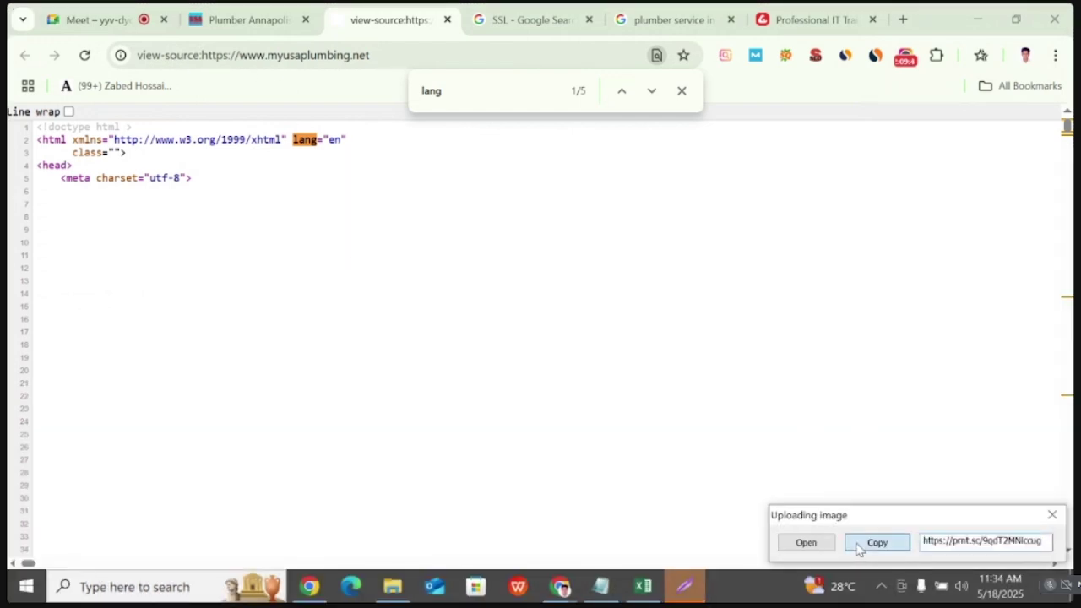
# - Switch to the SEO audit checklist in Excel and clear the old reference from the Meta 'hreflang' row
pyautogui.click(643, 586)
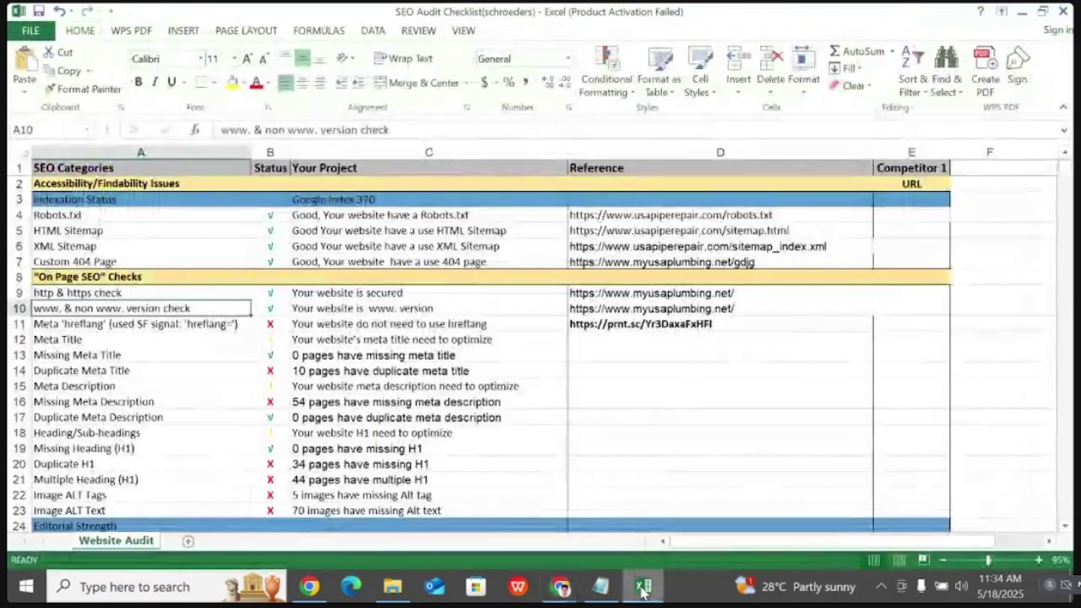
pyautogui.click(272, 323)
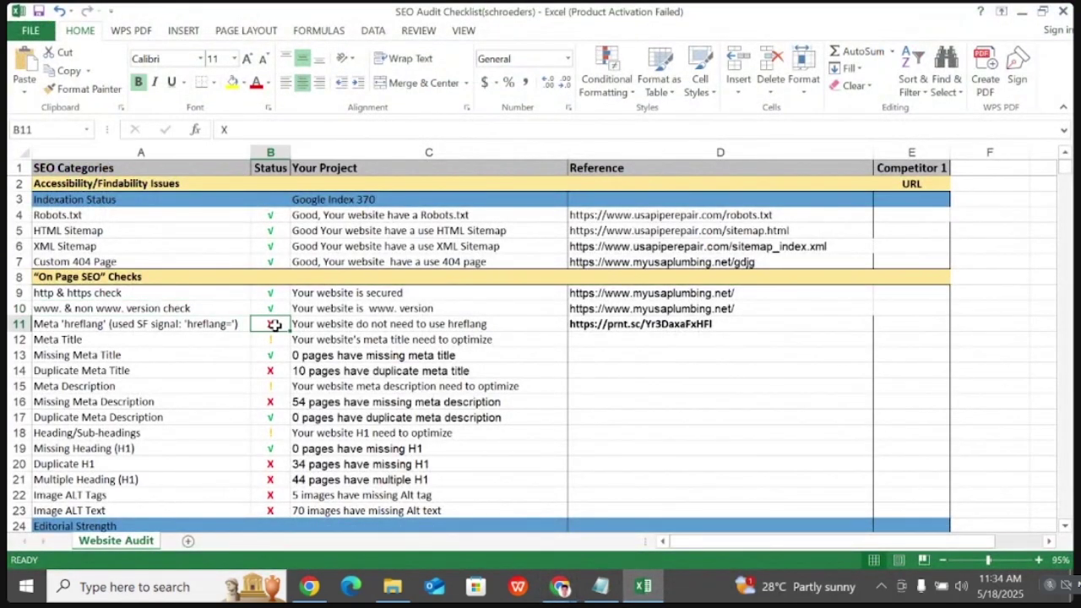
pyautogui.hotkey('ctrl', 'c')
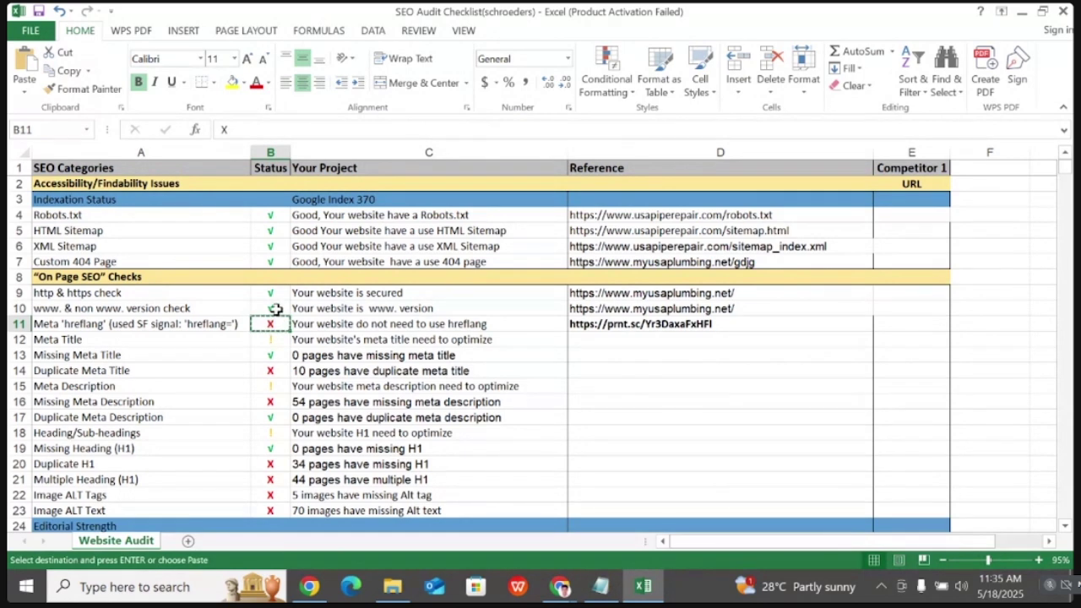
pyautogui.click(275, 309)
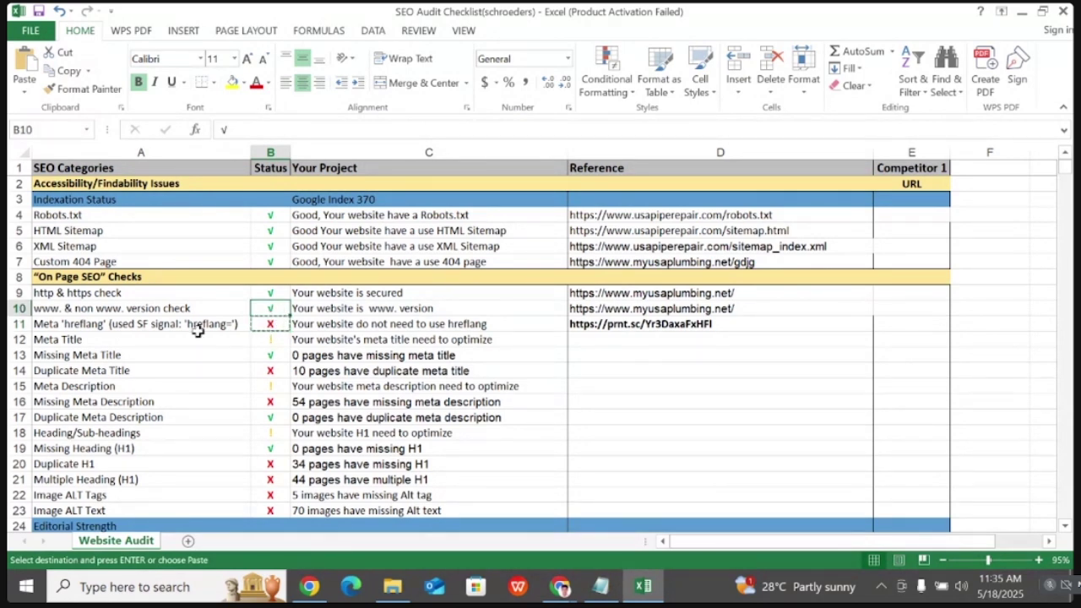
pyautogui.click(733, 322)
pyautogui.hotkey('ctrl', 'v')
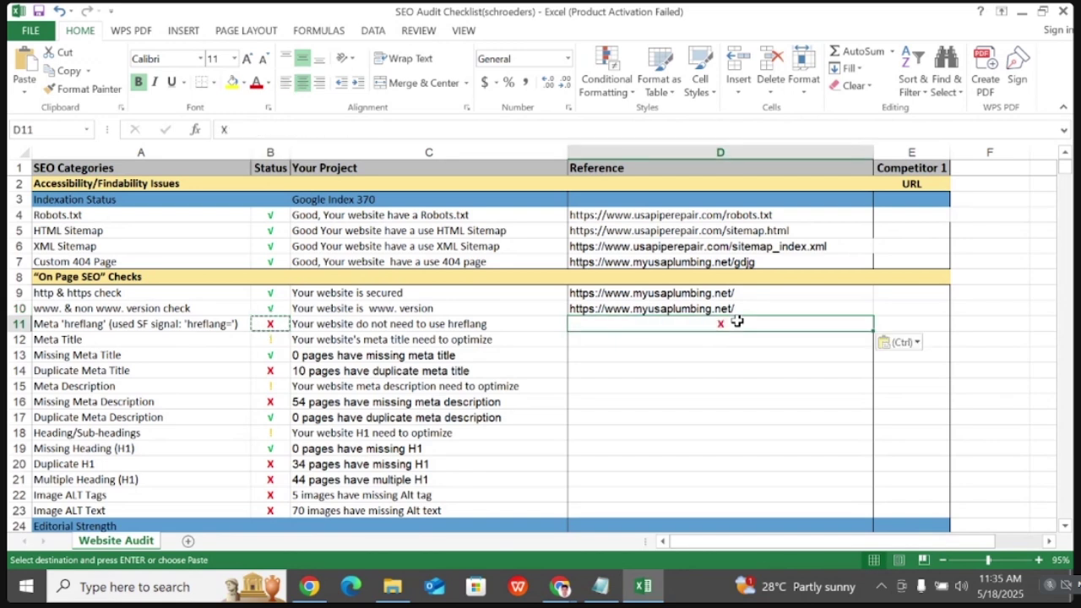
pyautogui.press('BackSpace')
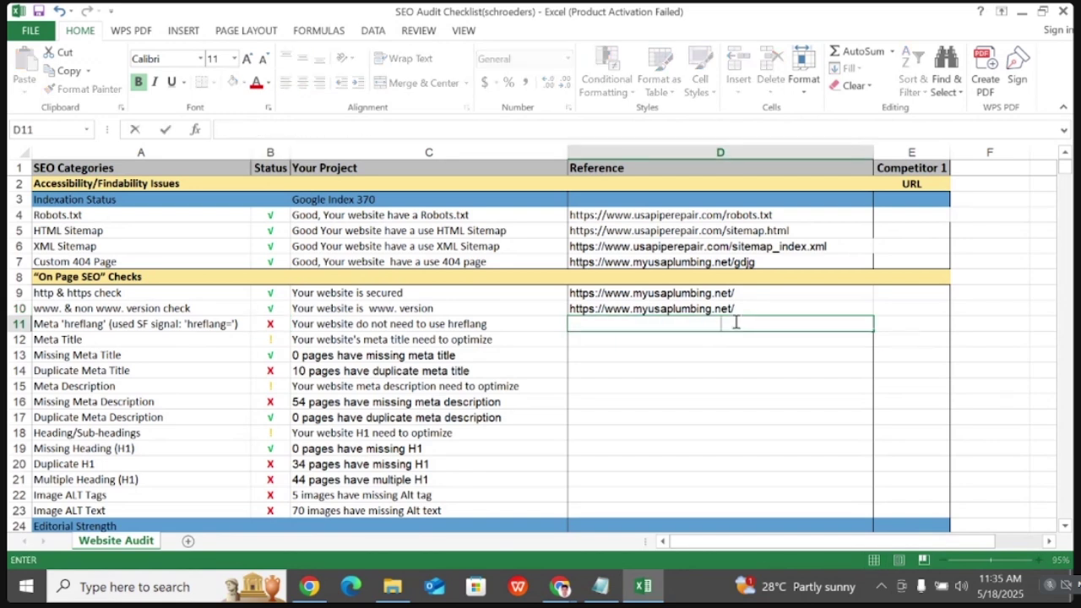
pyautogui.press('super+v')
pyautogui.click(789, 310)
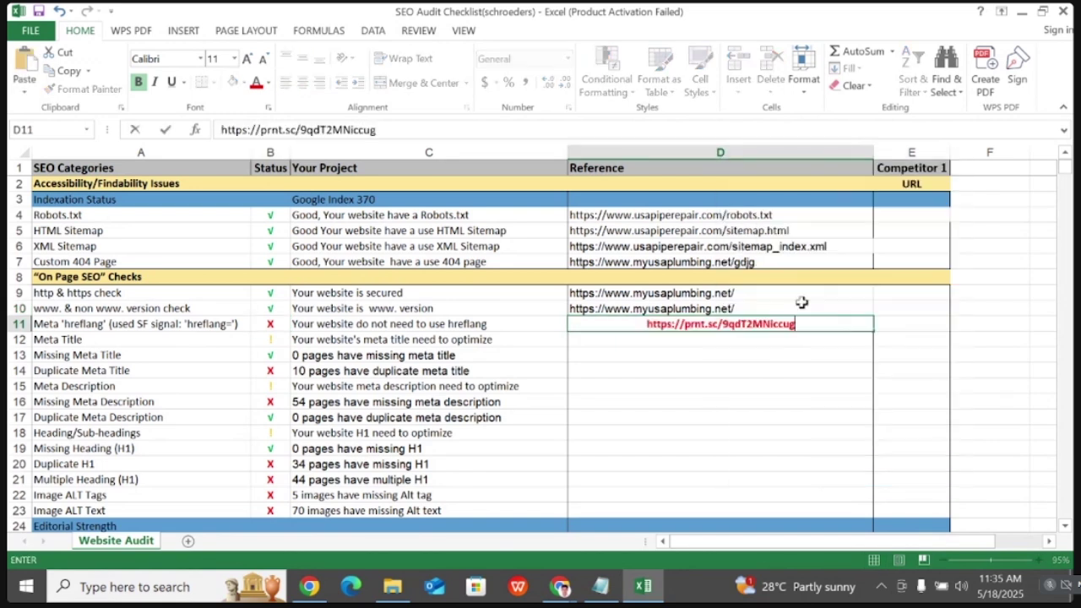
pyautogui.rightClick(813, 327)
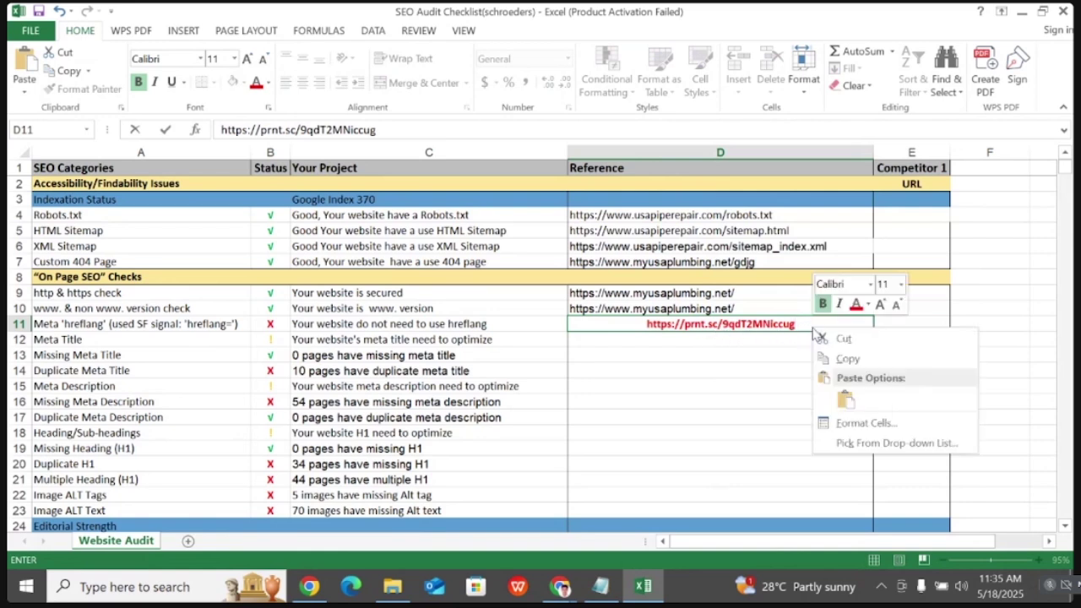
pyautogui.press('Escape')
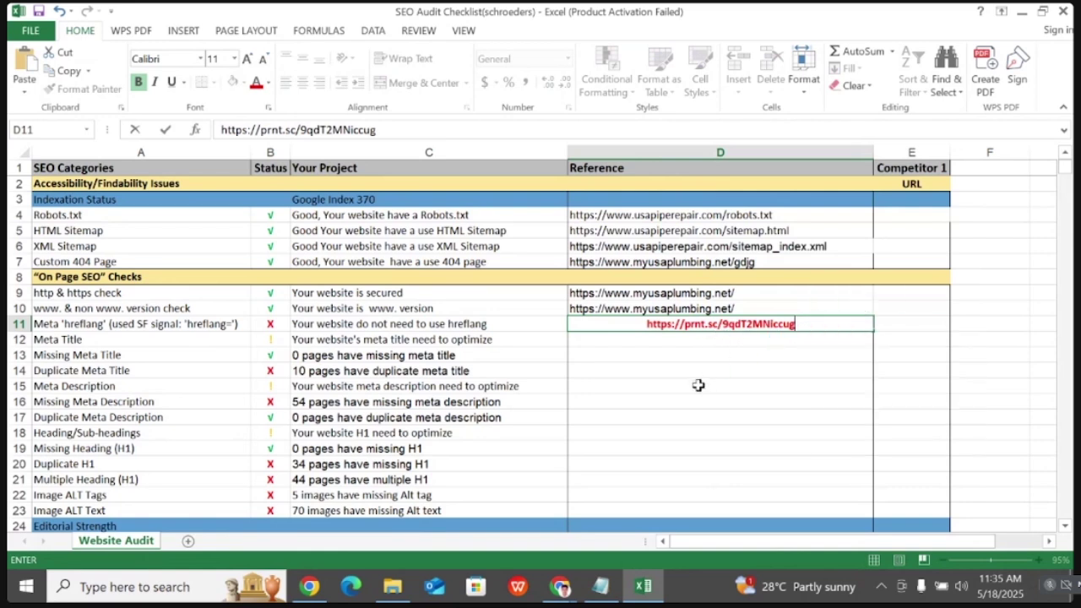
pyautogui.click(698, 385)
pyautogui.rightClick(810, 325)
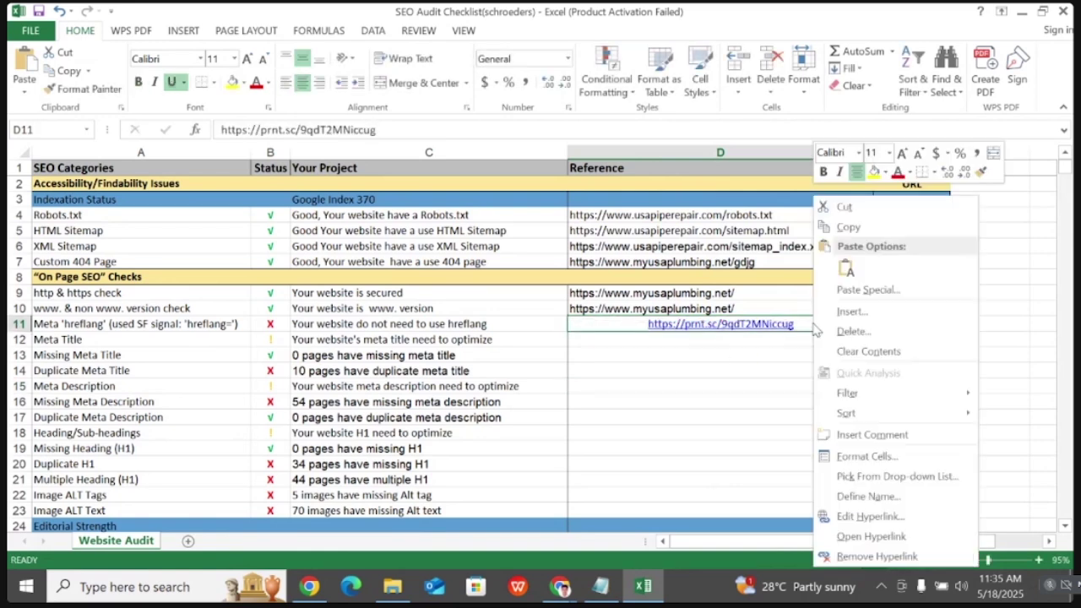
pyautogui.click(859, 557)
pyautogui.click(682, 437)
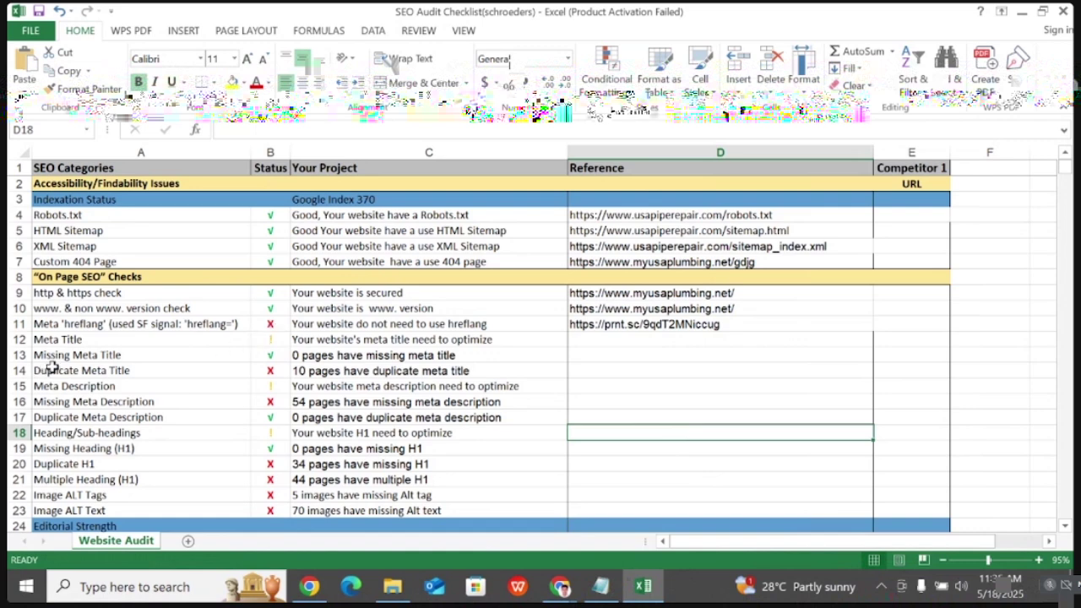
pyautogui.click(102, 341)
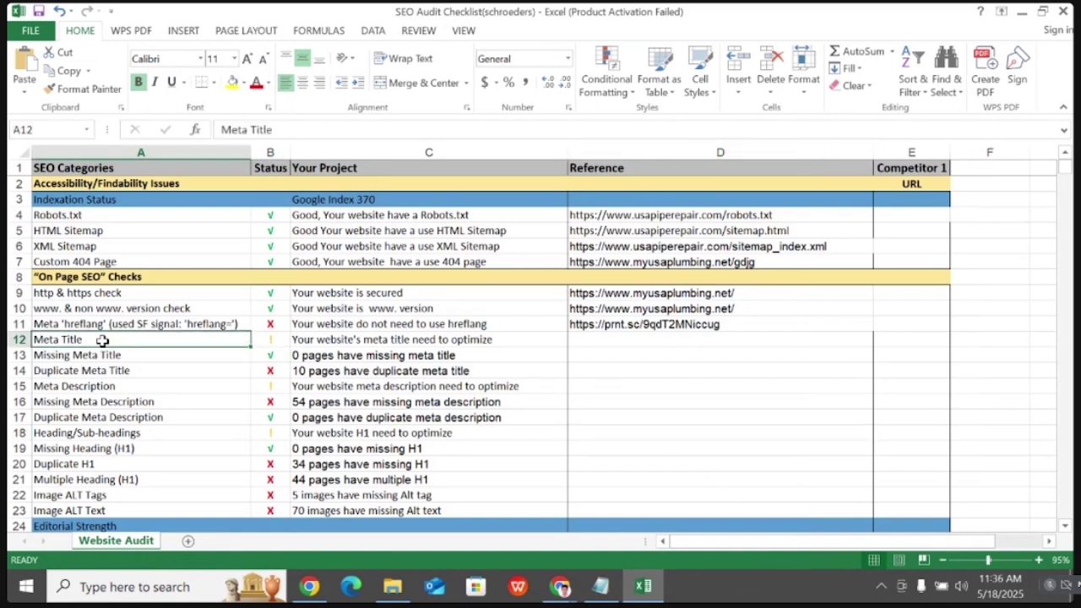
pyautogui.click(110, 355)
pyautogui.click(116, 372)
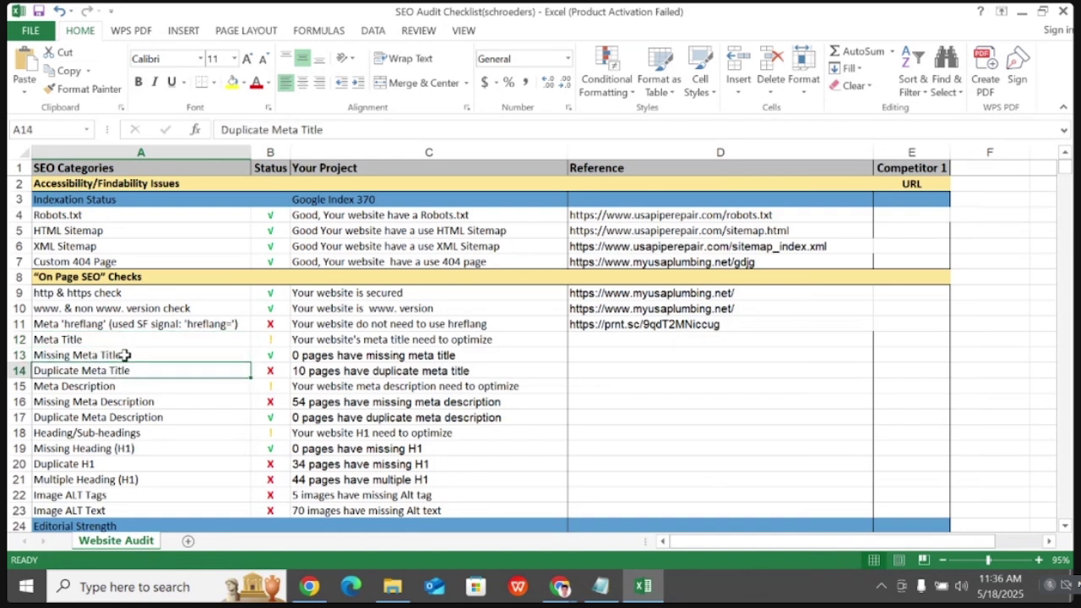
pyautogui.click(129, 354)
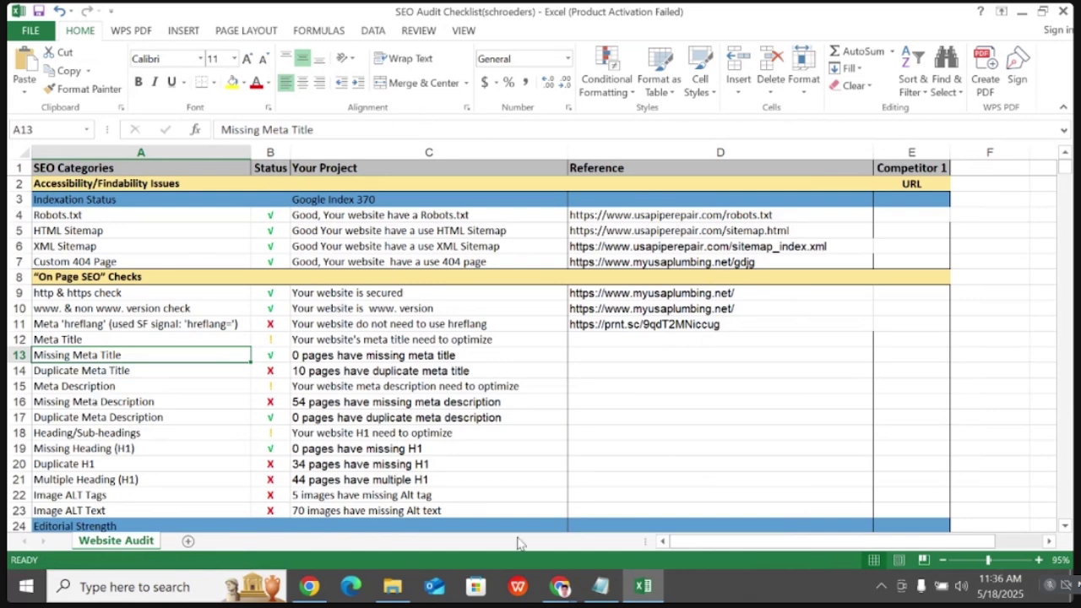
# - Switch to Chrome, search Google for "gorer bazar" in a new tab and open the Ghorer Bazar website from the results
pyautogui.moveTo(570, 591)
pyautogui.click(498, 515)
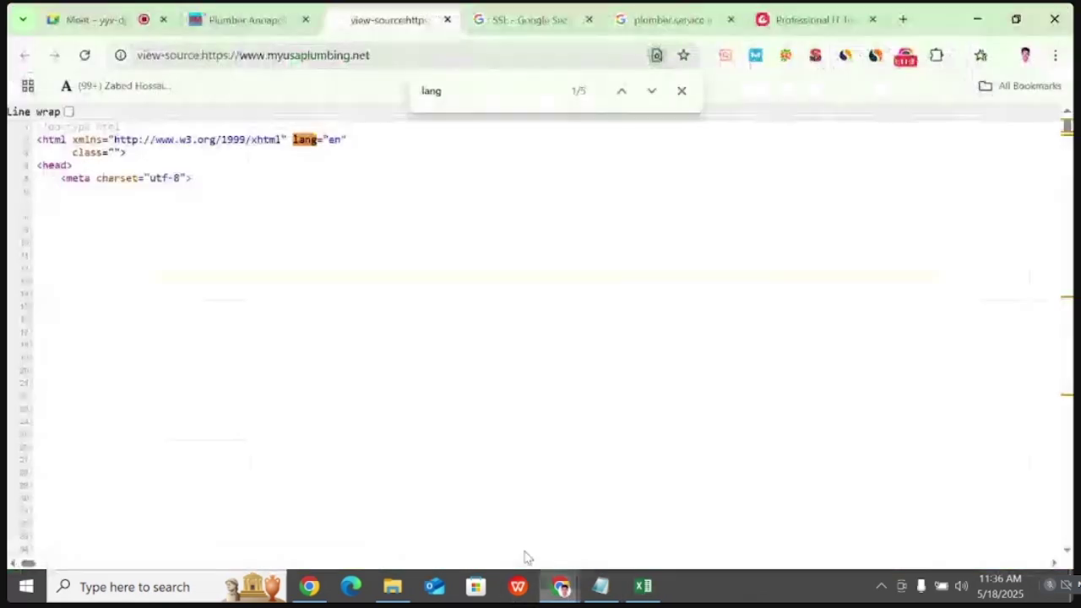
pyautogui.click(903, 19)
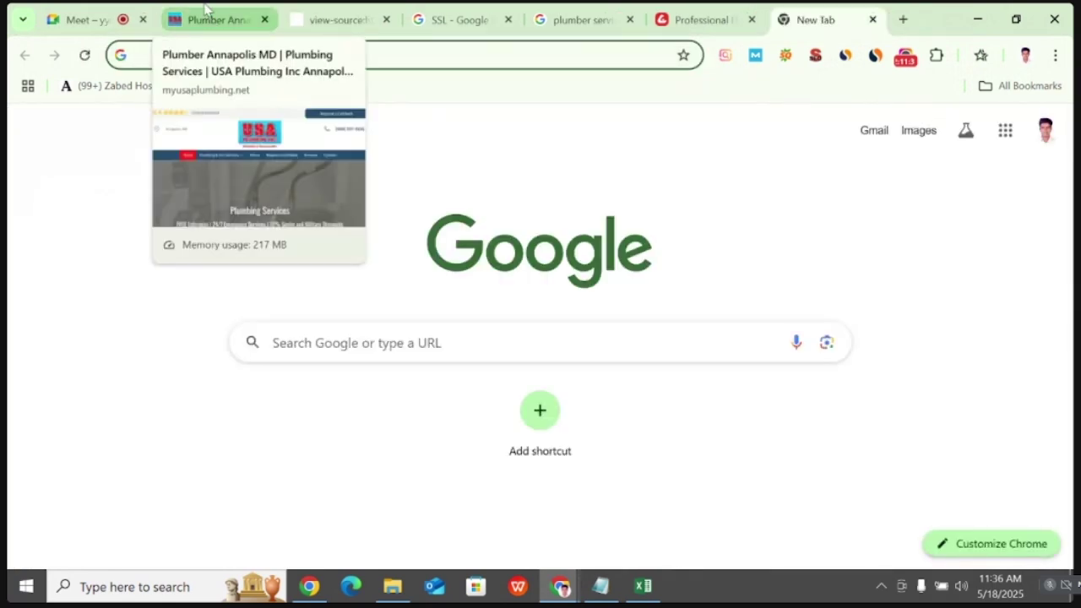
pyautogui.write('gorer')
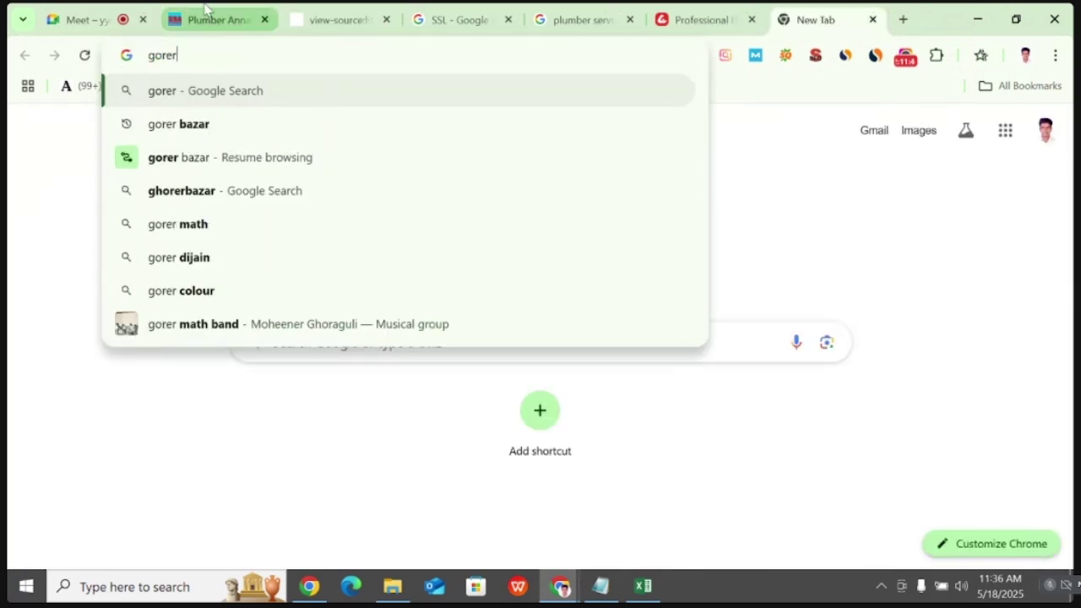
pyautogui.click(197, 132)
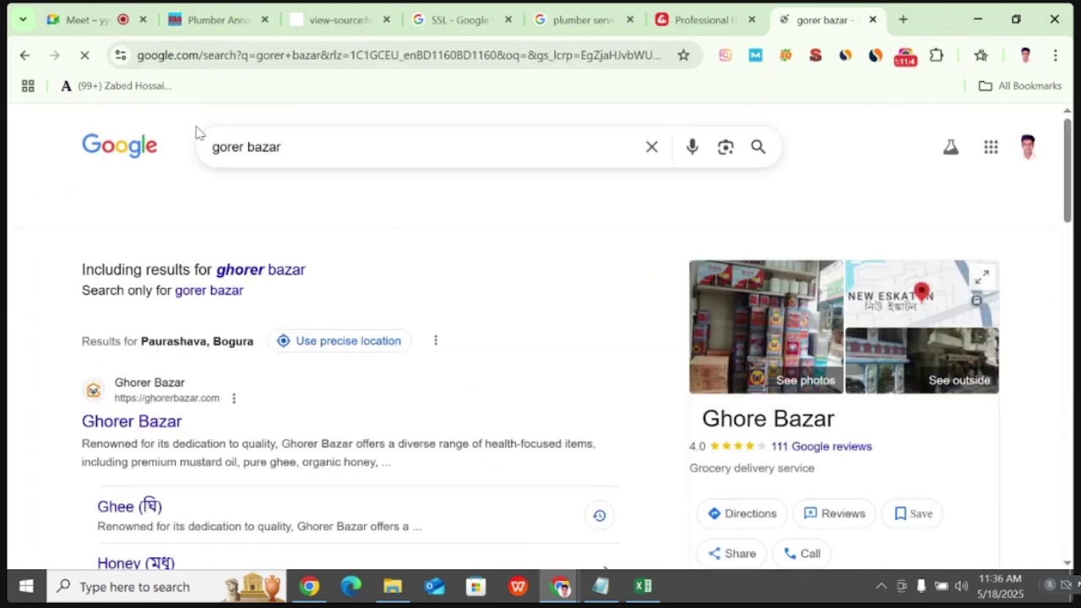
pyautogui.click(154, 425)
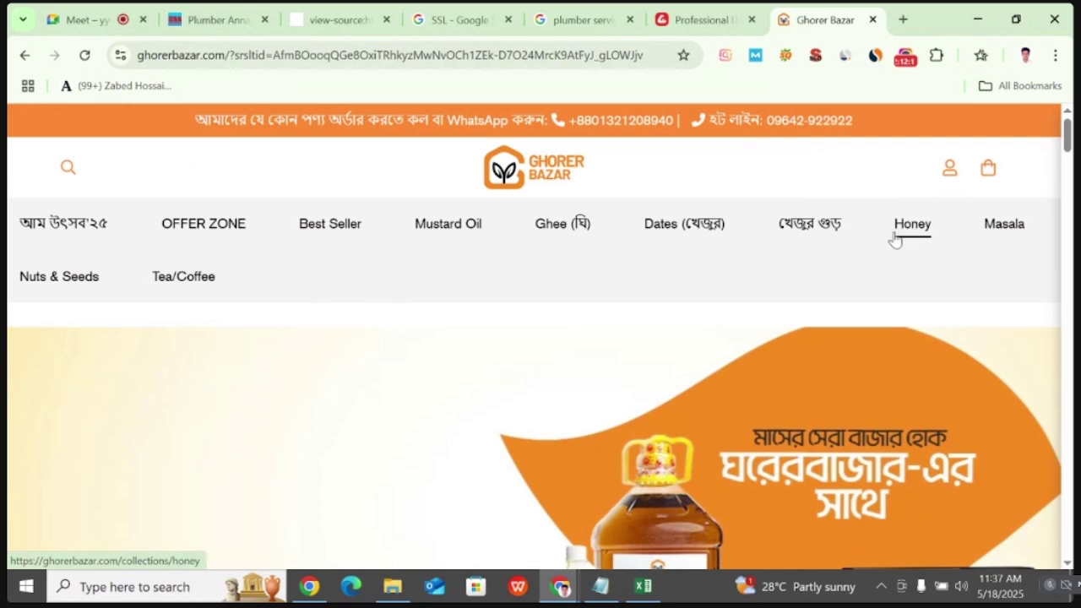
# - Look through the whole Ghorer Bazar homepage down to the footer and return to its navigation menu, checking the languages used
pyautogui.scroll(-5, 883, 245)
pyautogui.scroll(-7, 869, 276)
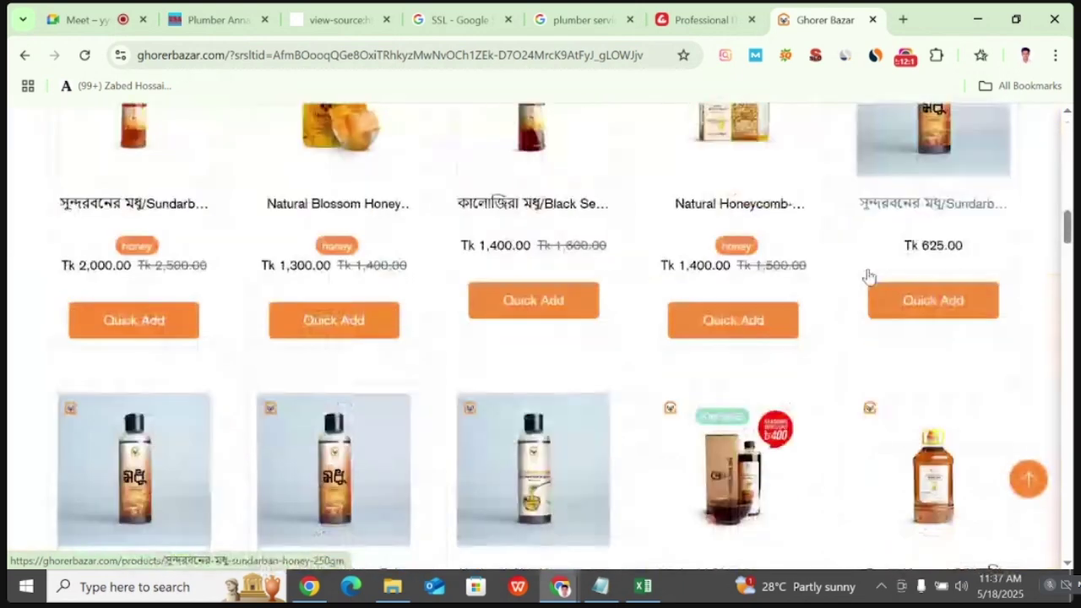
pyautogui.scroll(-15, 869, 277)
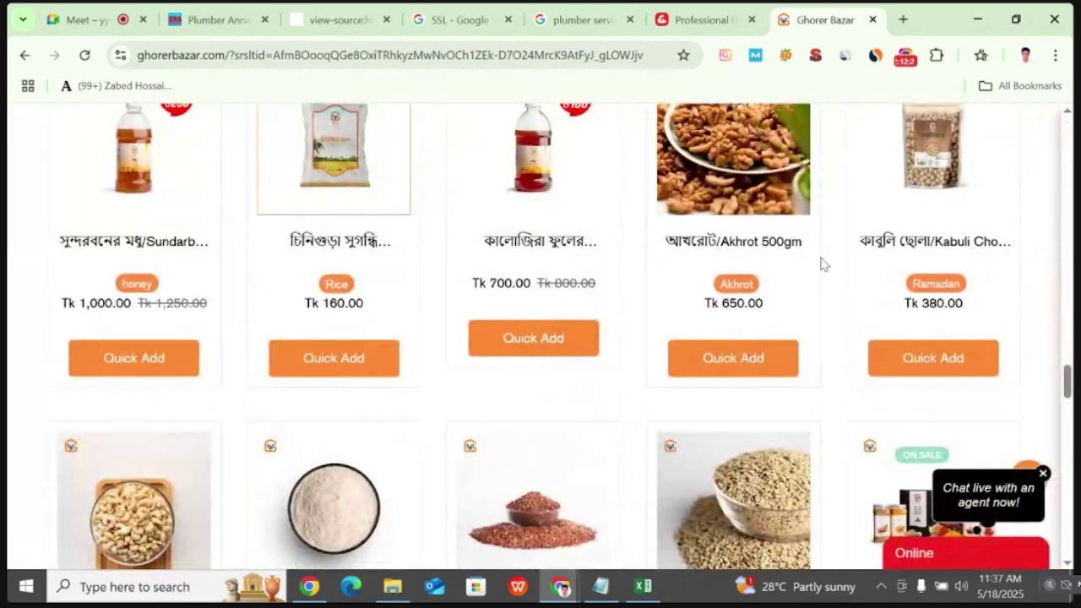
pyautogui.scroll(-10, 820, 265)
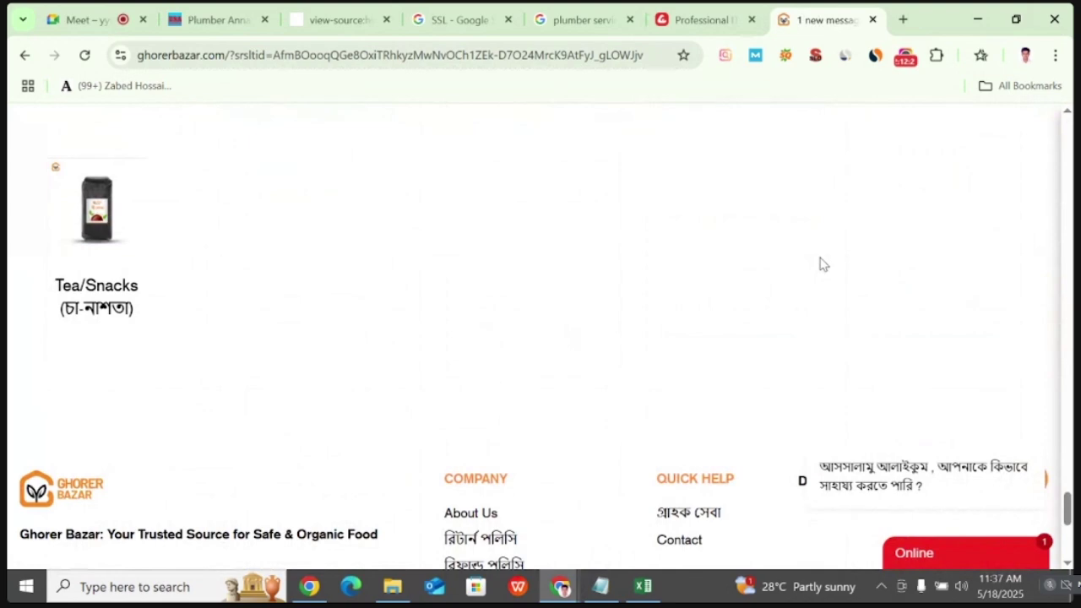
pyautogui.scroll(-5, 819, 266)
pyautogui.scroll(1, 819, 265)
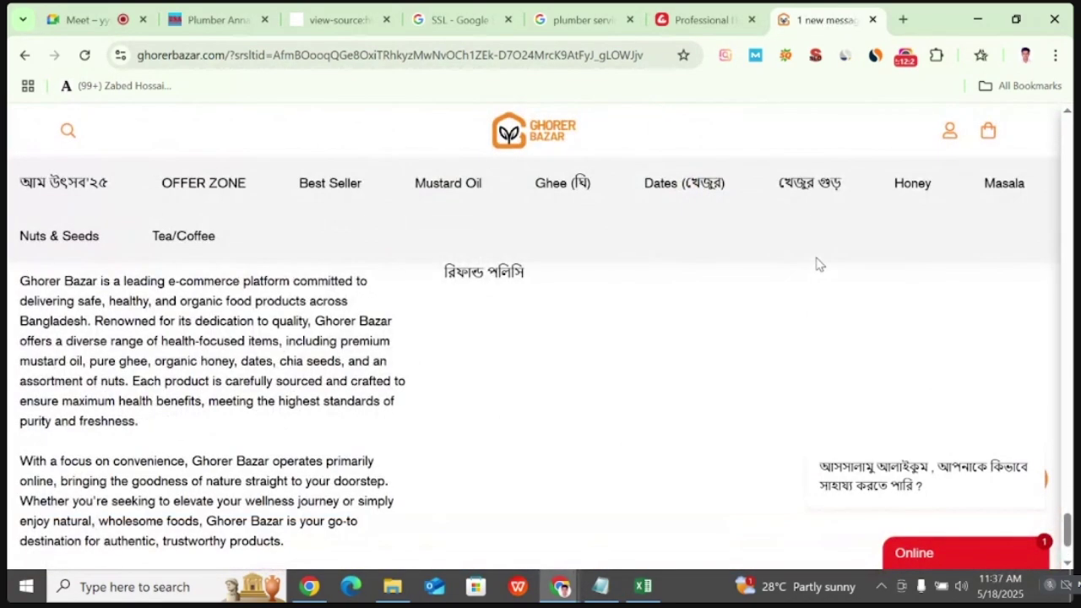
pyautogui.scroll(15, 778, 263)
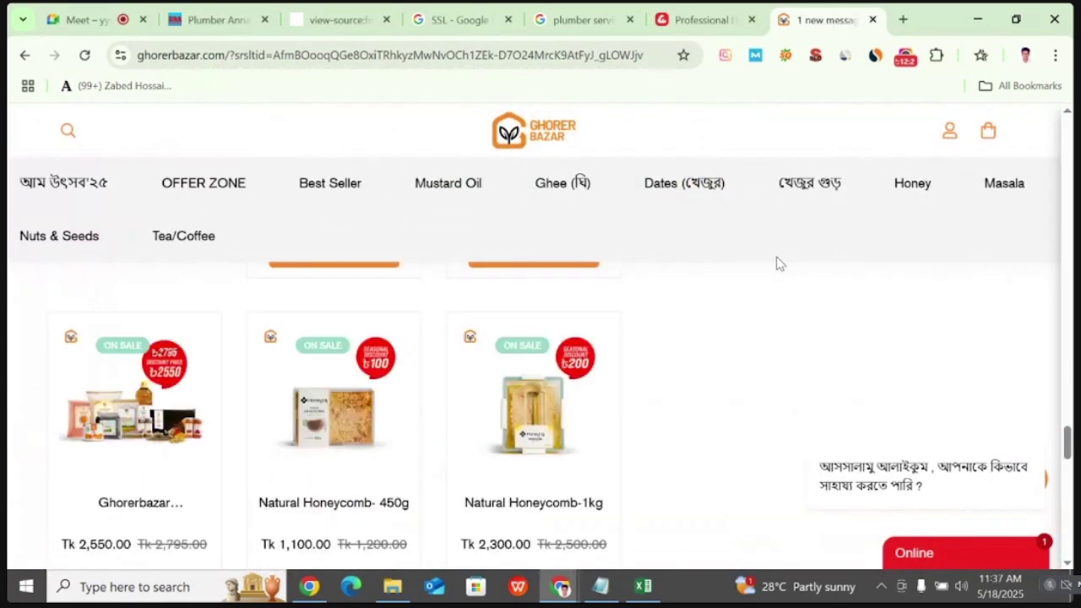
pyautogui.scroll(2, 746, 266)
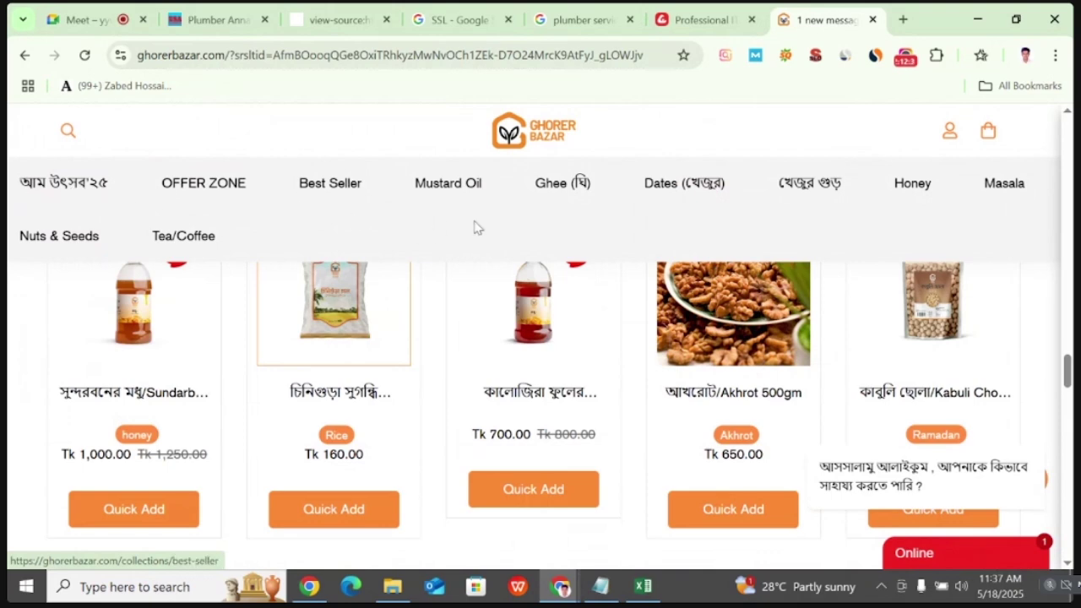
pyautogui.scroll(15, 644, 234)
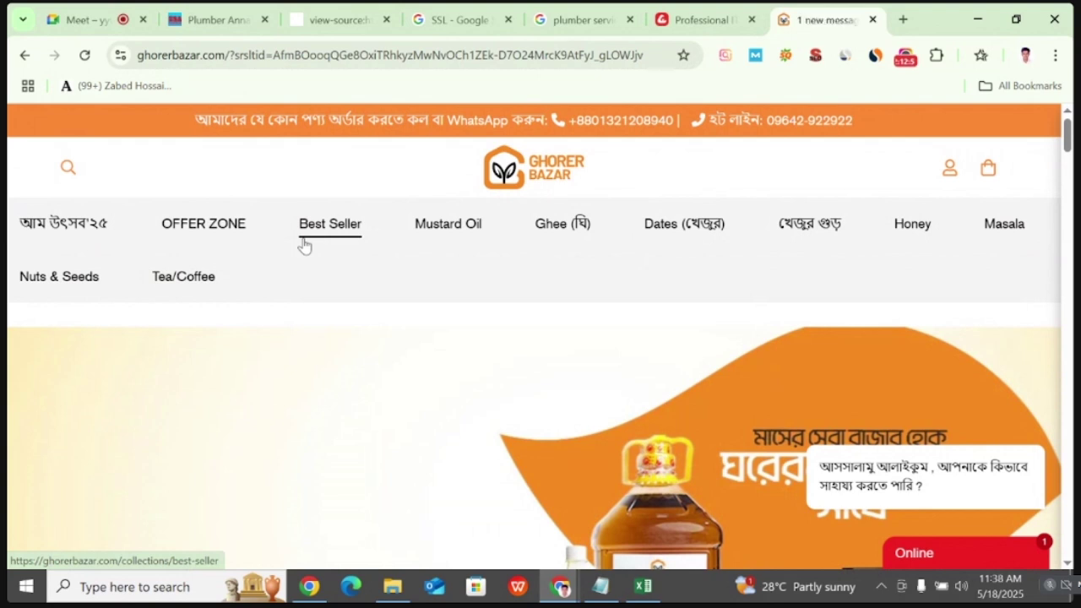
# - Switch the already open Creative IT Institute website to its Bangla version for comparison, and return to the Ghorer Bazar homepage
pyautogui.click(739, 12)
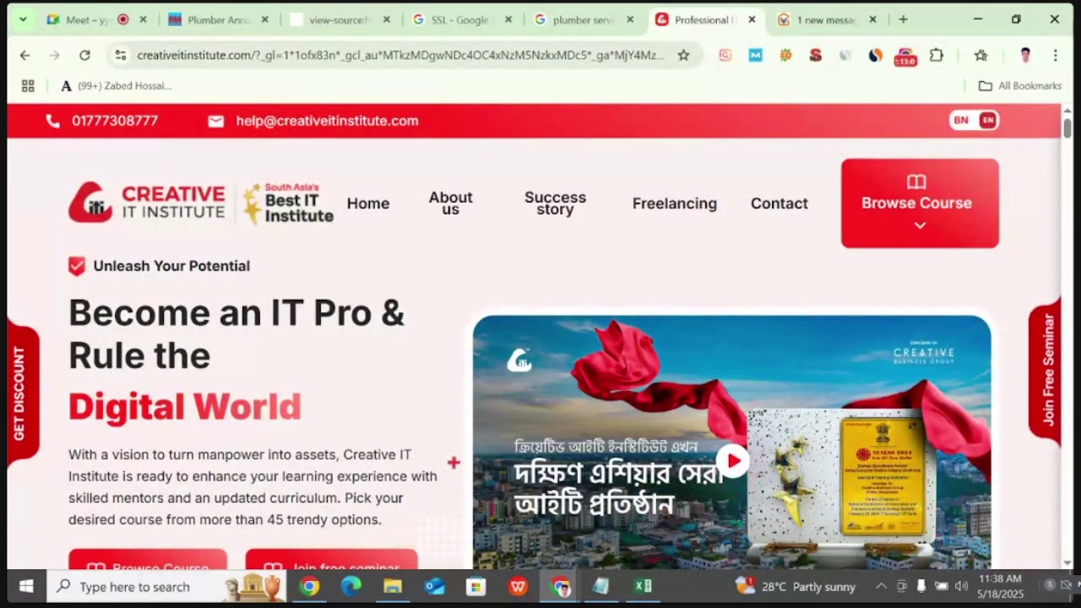
pyautogui.click(985, 123)
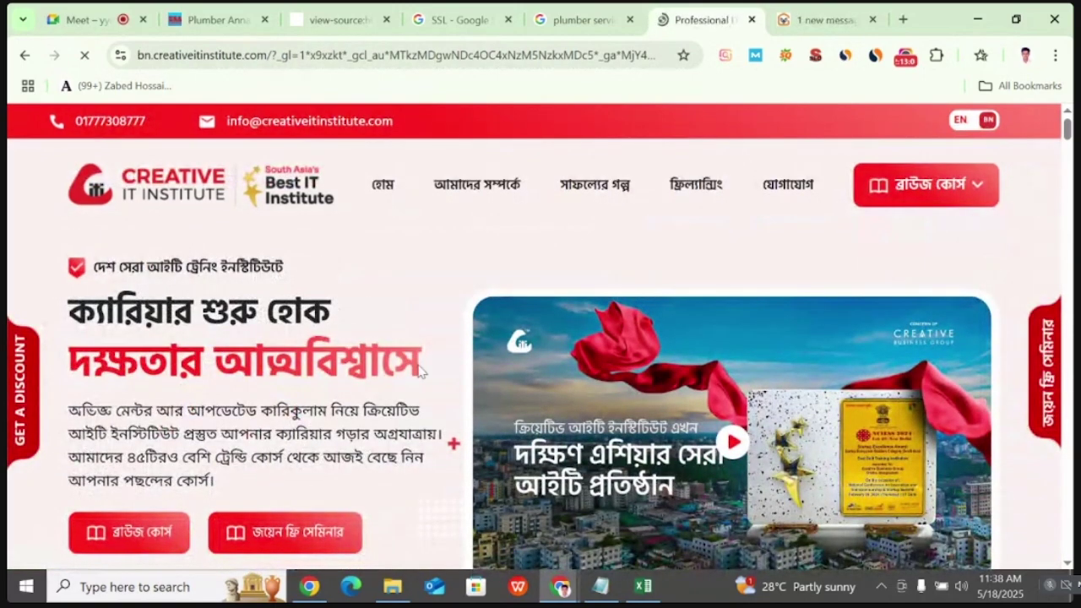
pyautogui.click(794, 10)
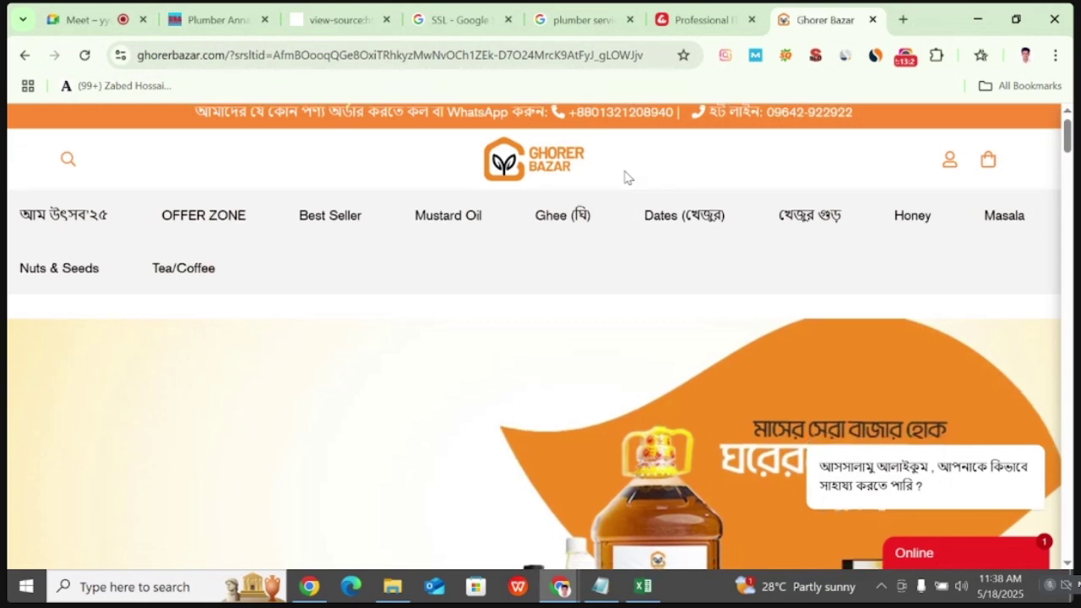
pyautogui.scroll(-7, 622, 176)
pyautogui.scroll(8, 528, 211)
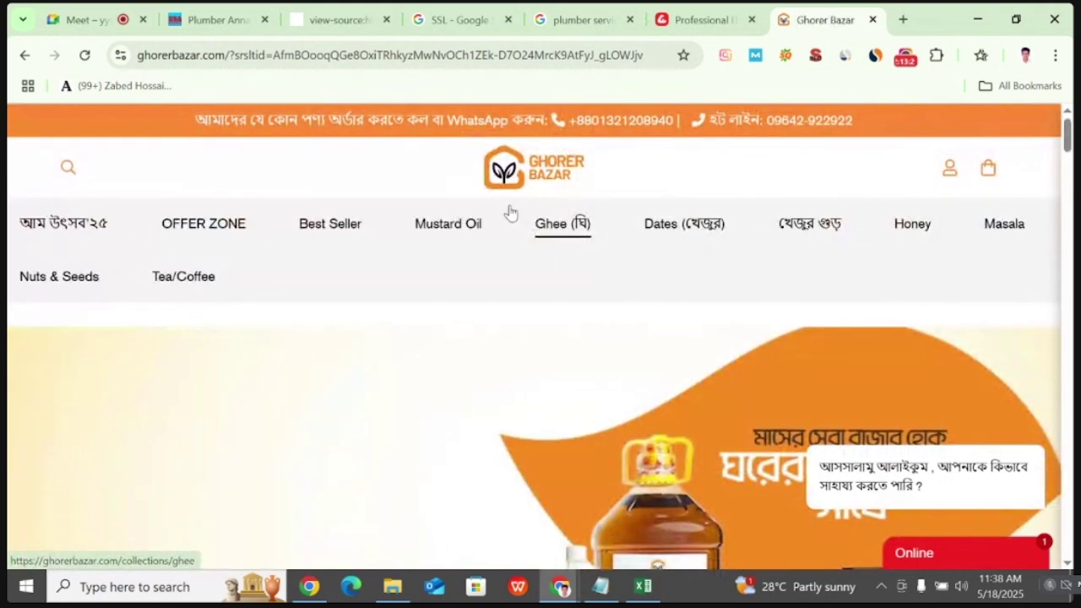
# - View the Ghorer Bazar page source, search it for "lang" and go through all the matches back to the first one
pyautogui.hotkey('ctrl', 'u')
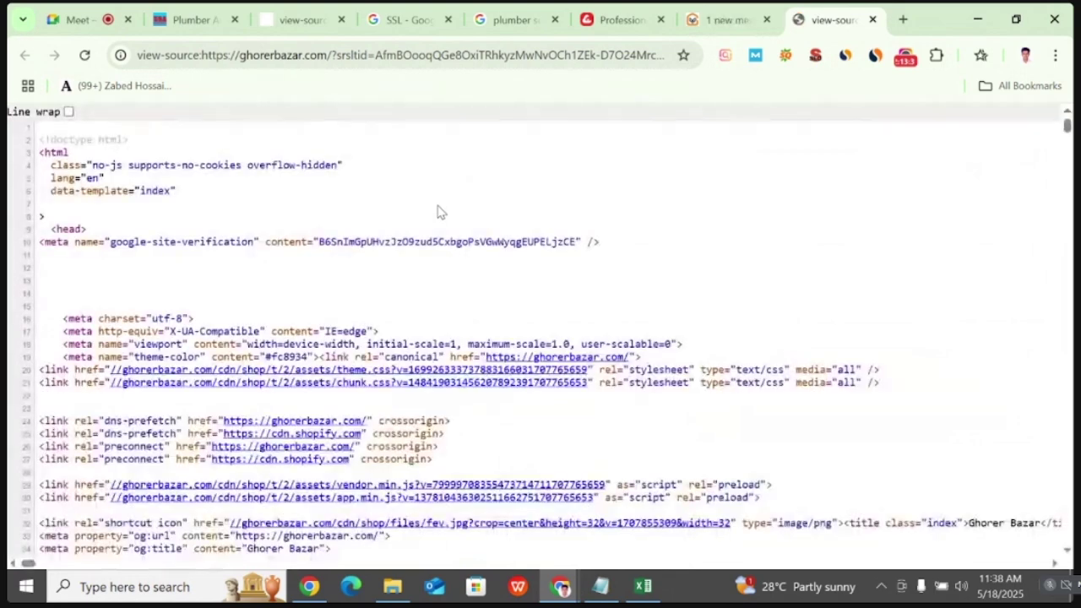
pyautogui.hotkey('ctrl', 'f')
pyautogui.write('lang')
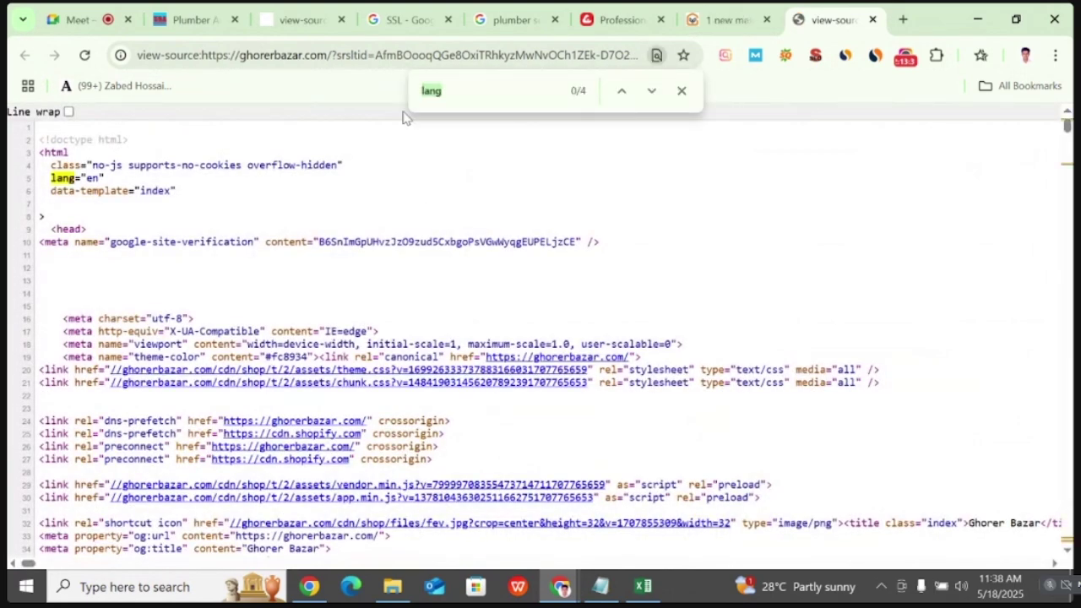
pyautogui.click(504, 99)
pyautogui.press('Return')
pyautogui.press('Return')
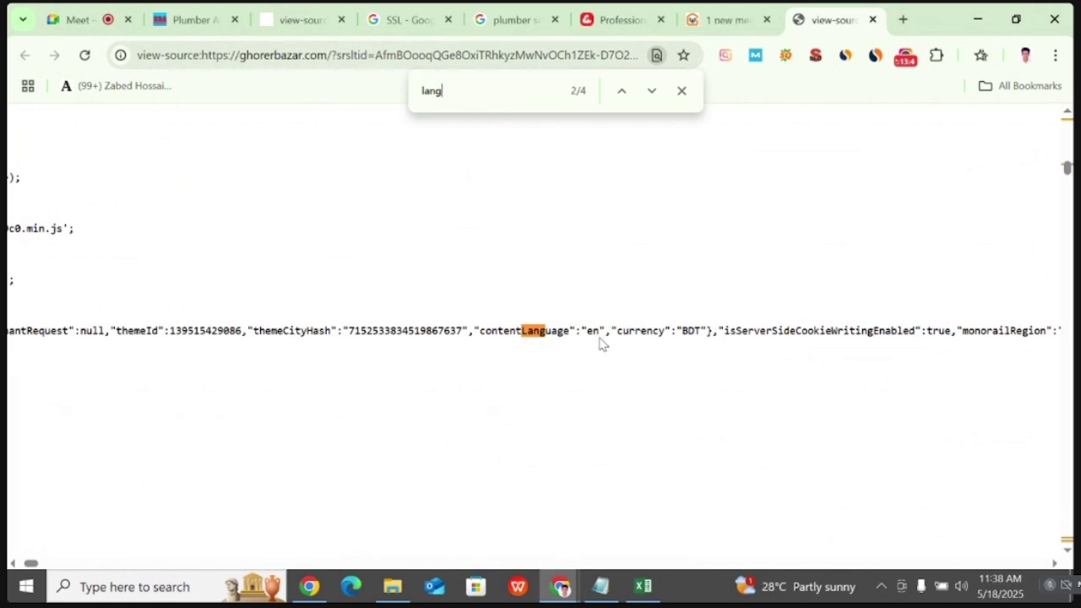
pyautogui.press('Return')
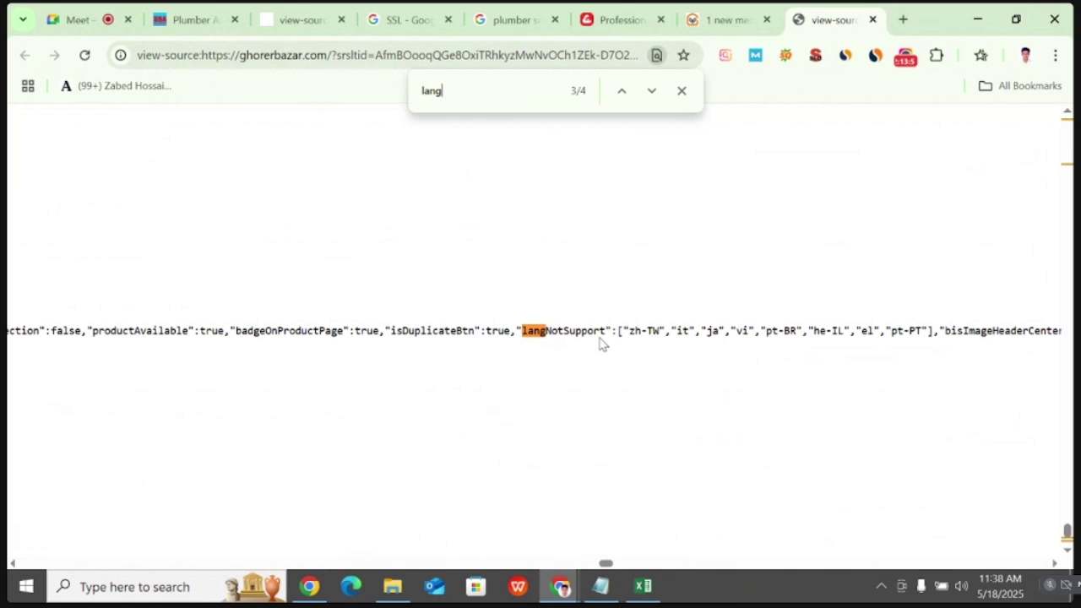
pyautogui.press('Return')
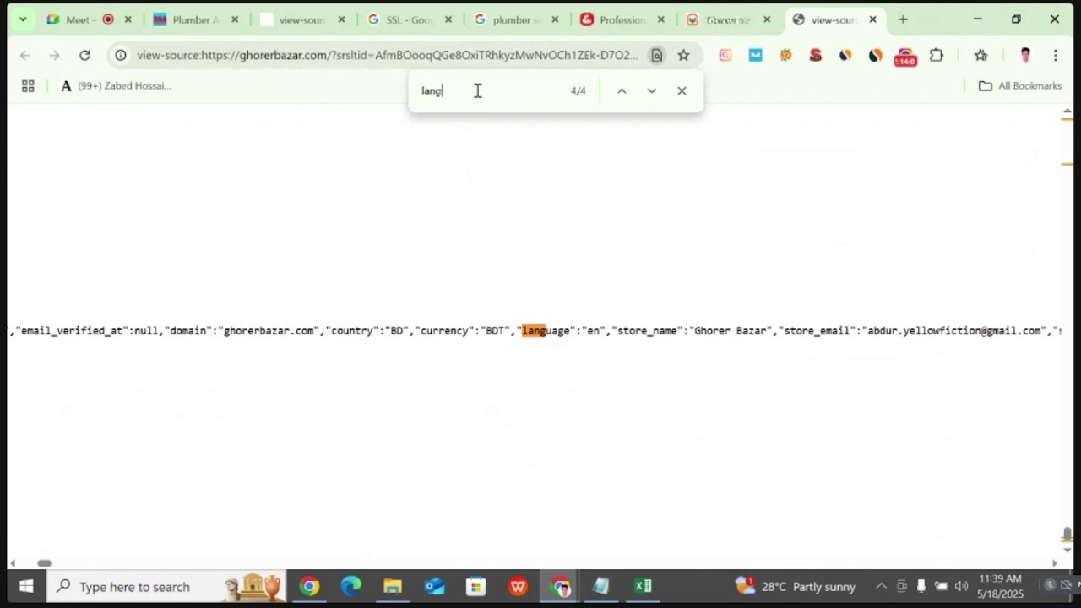
pyautogui.press('Return')
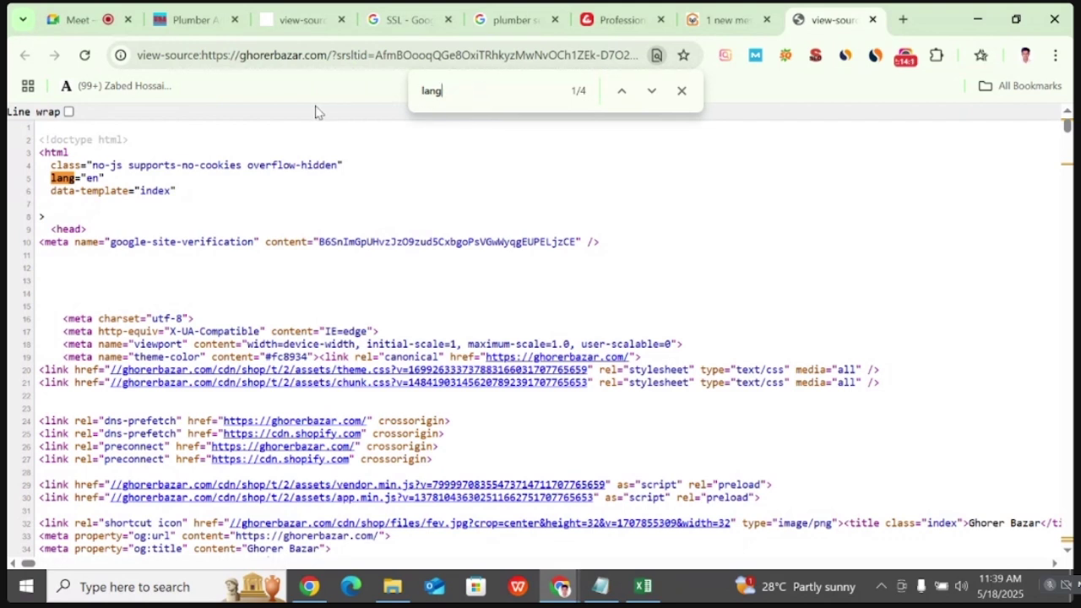
# - Close the Ghorer Bazar source and website tabs, and return to the Meta Title row of the Excel checklist
pyautogui.click(873, 19)
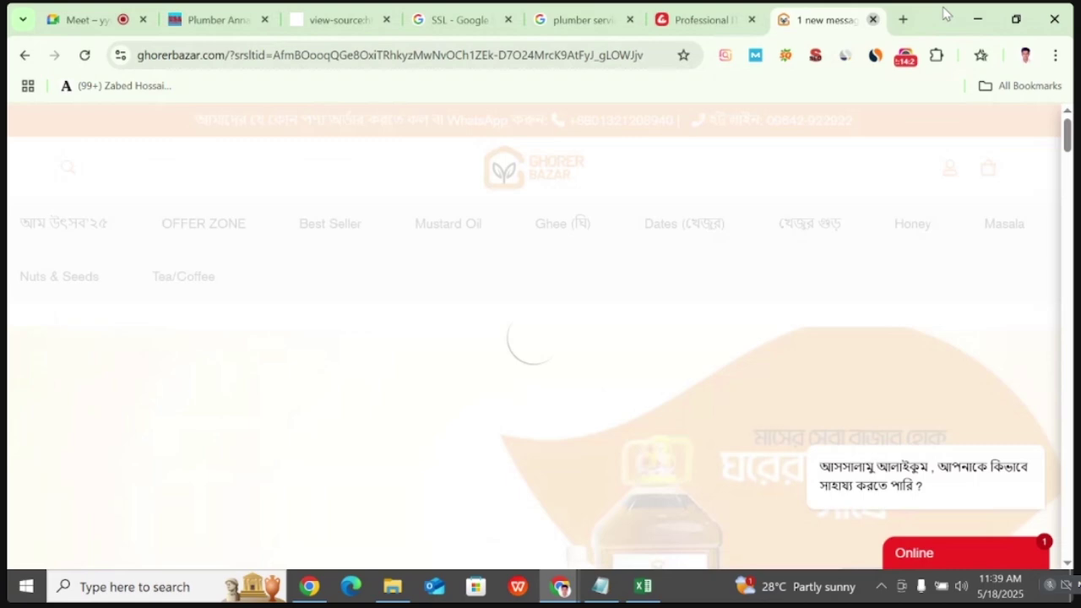
pyautogui.click(873, 19)
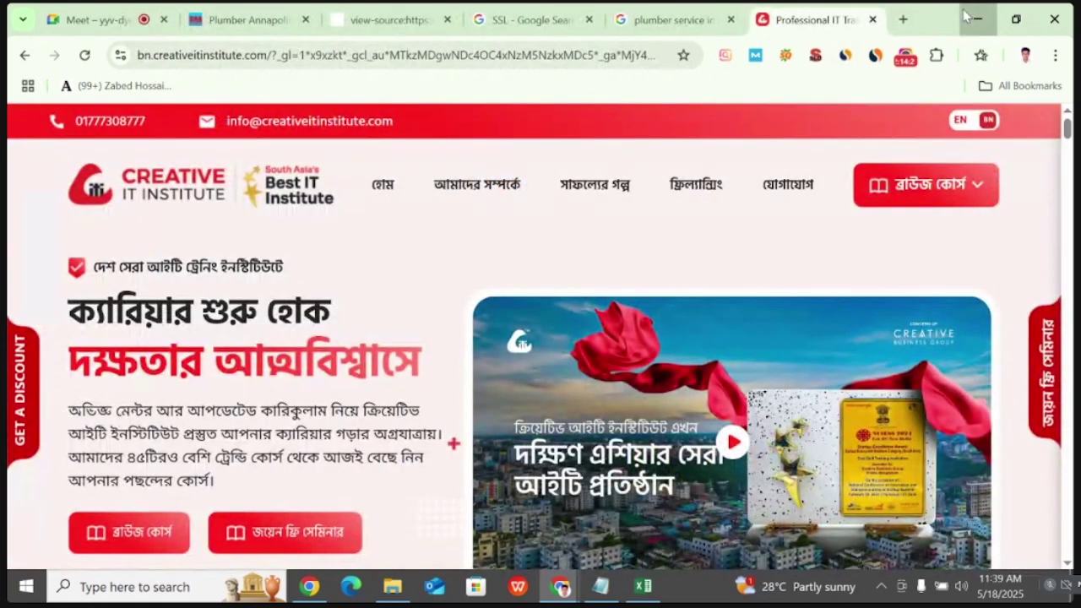
pyautogui.click(977, 18)
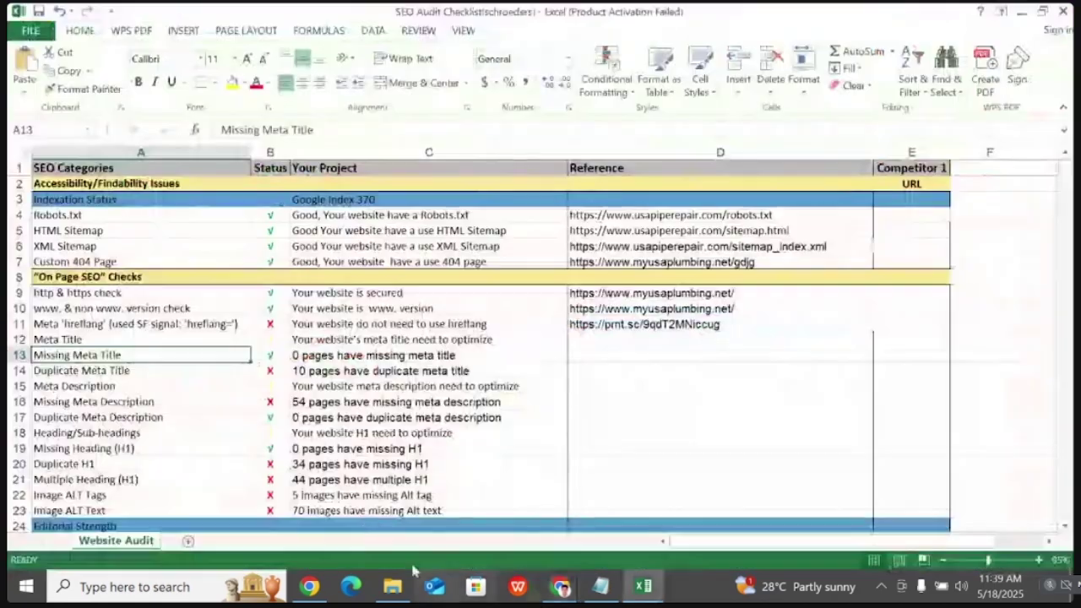
pyautogui.click(102, 338)
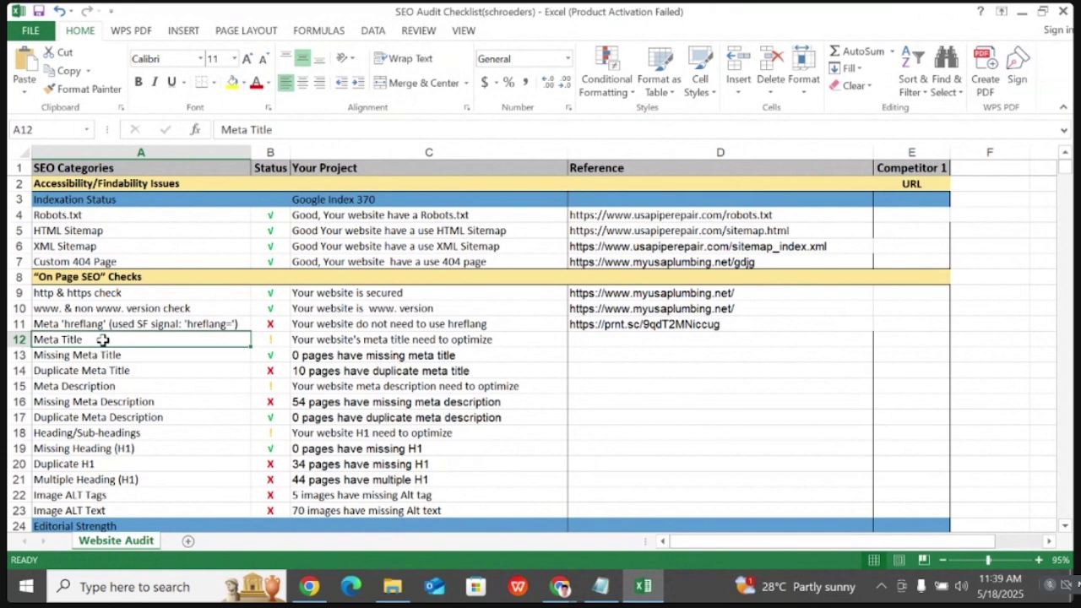
# - Check the Google results for "plumber service in usa" in Chrome, and return to the on-page checks in the Excel checklist
pyautogui.click(559, 585)
pyautogui.click(484, 503)
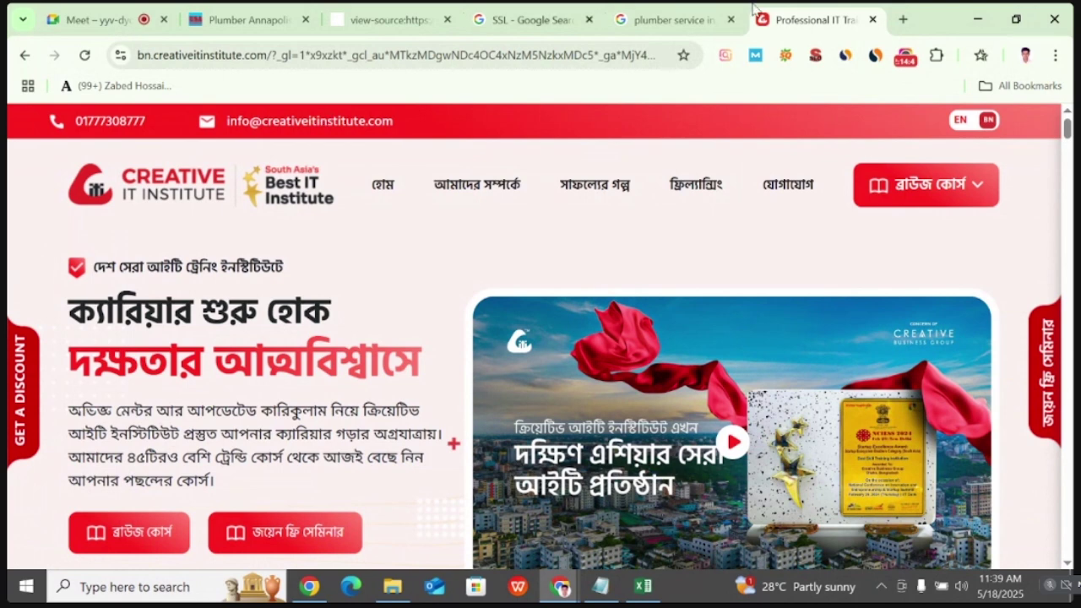
pyautogui.click(676, 14)
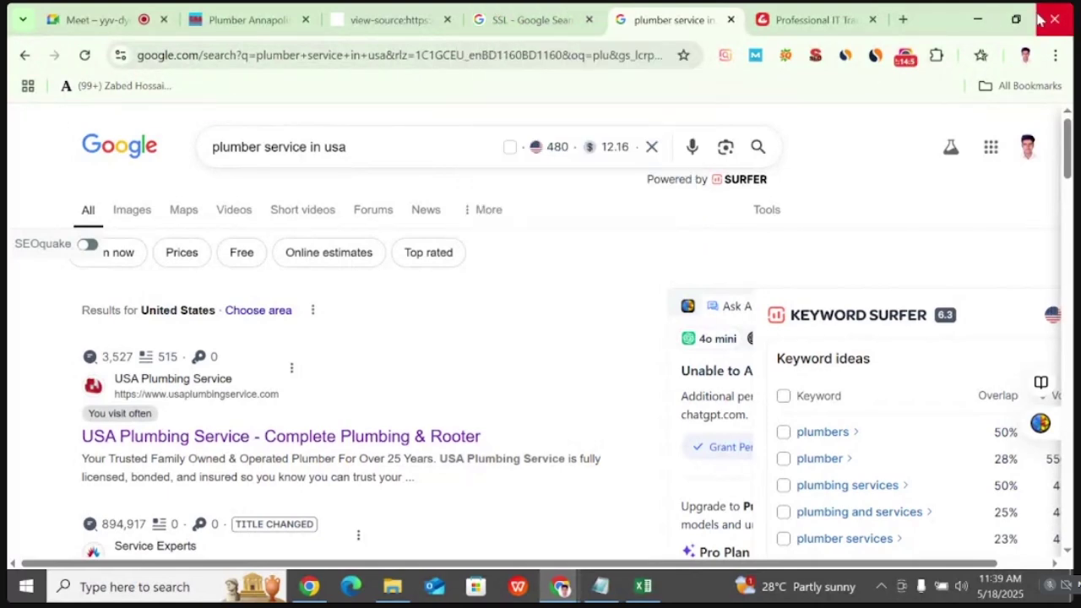
pyautogui.click(975, 18)
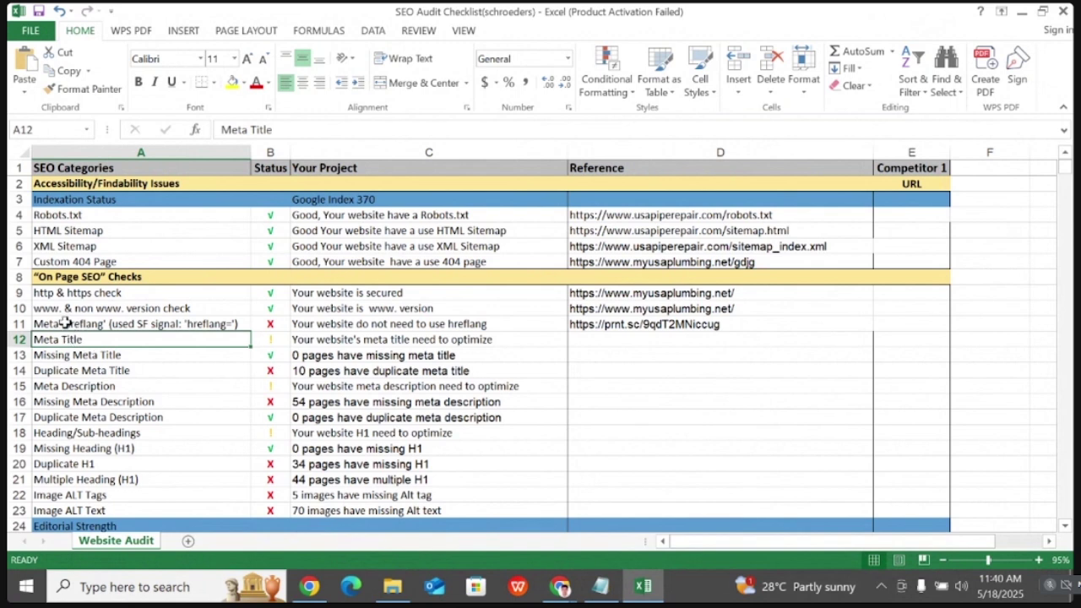
pyautogui.scroll(-2, 123, 369)
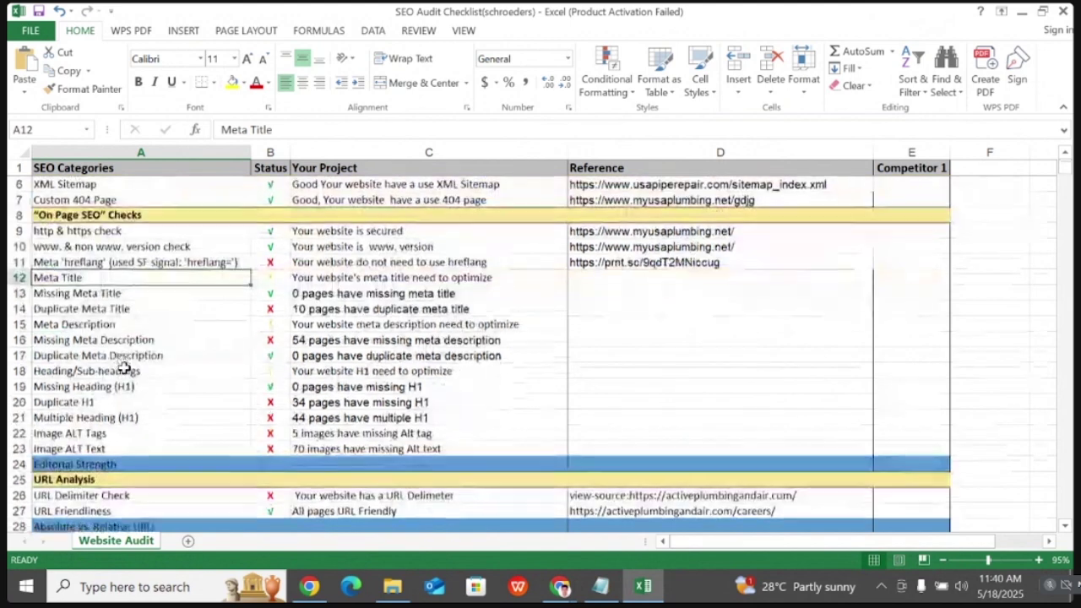